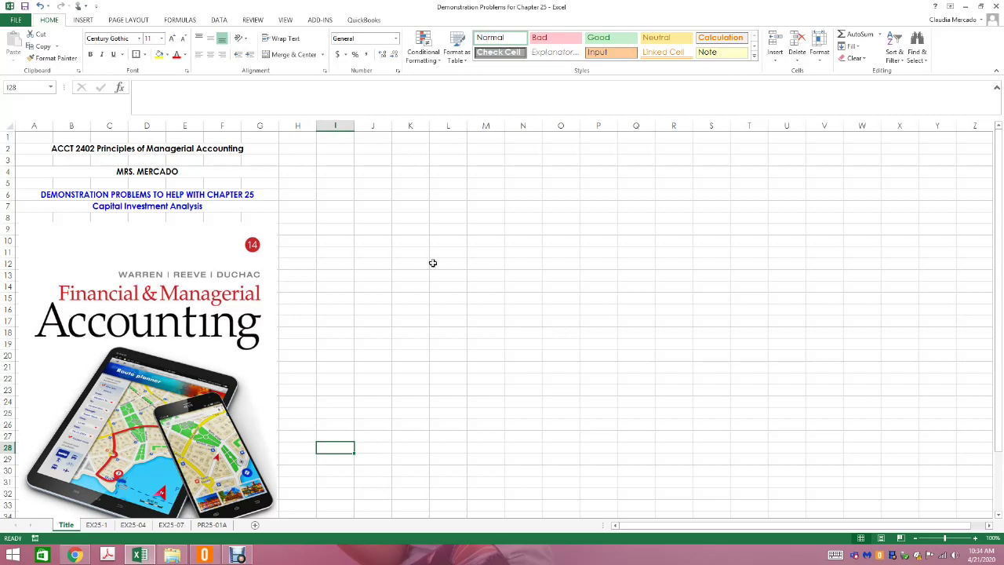
- Open the EX25-1 sheet and move the Average Rate of Return Method picture up to just below the exercise text
click(97, 525)
scroll(363, 499, up, 5)
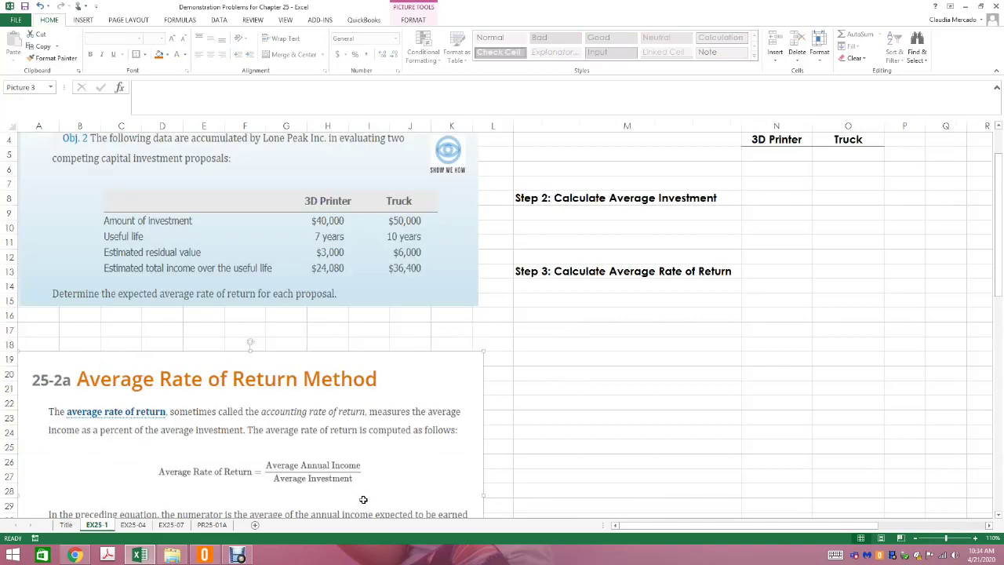
click(681, 441)
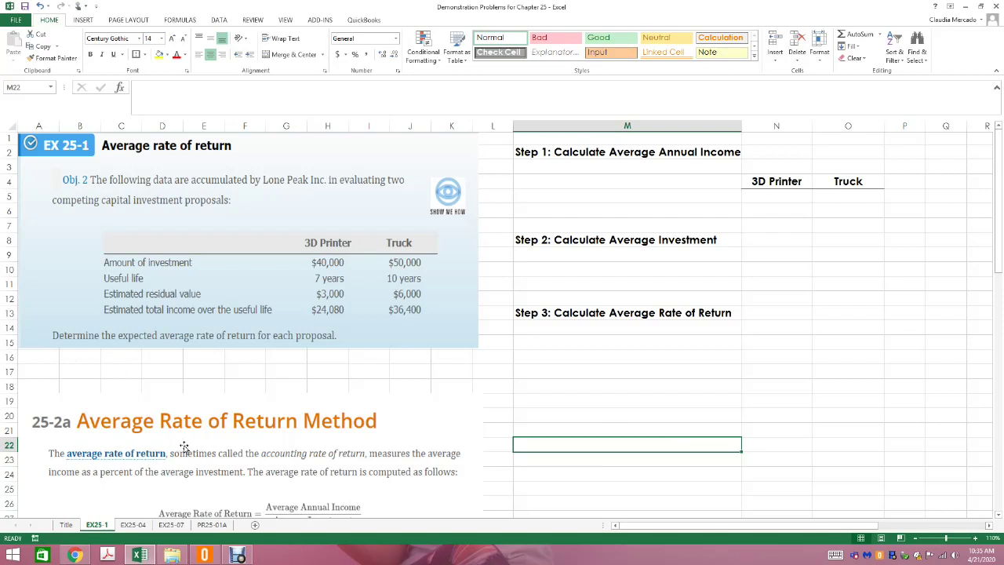
drag(183, 444, 186, 399)
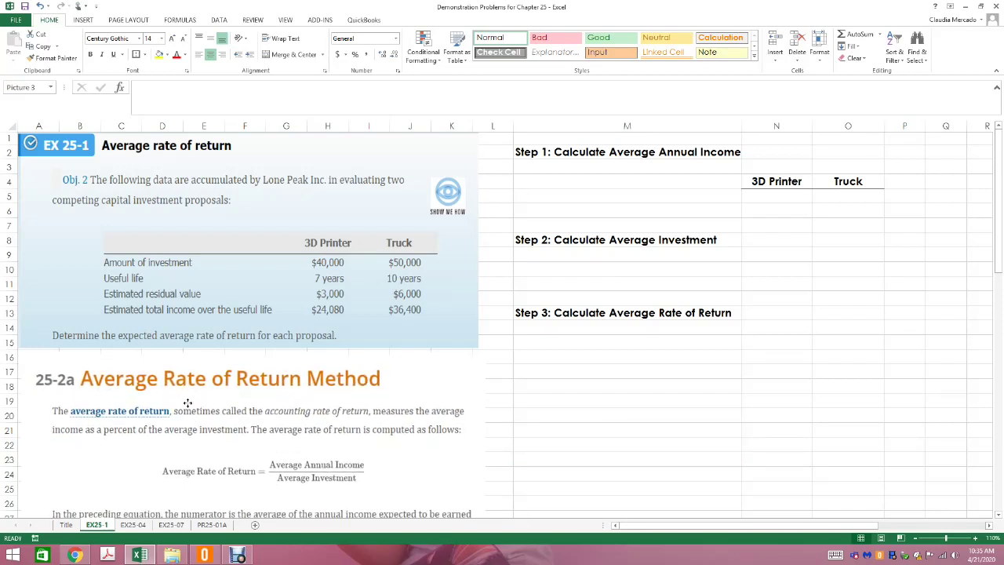
click(630, 459)
- Delete the blank row 3 between the Step 1 heading and the 3D Printer and Truck column headings
scroll(630, 458, down, 2)
scroll(629, 458, down, 2)
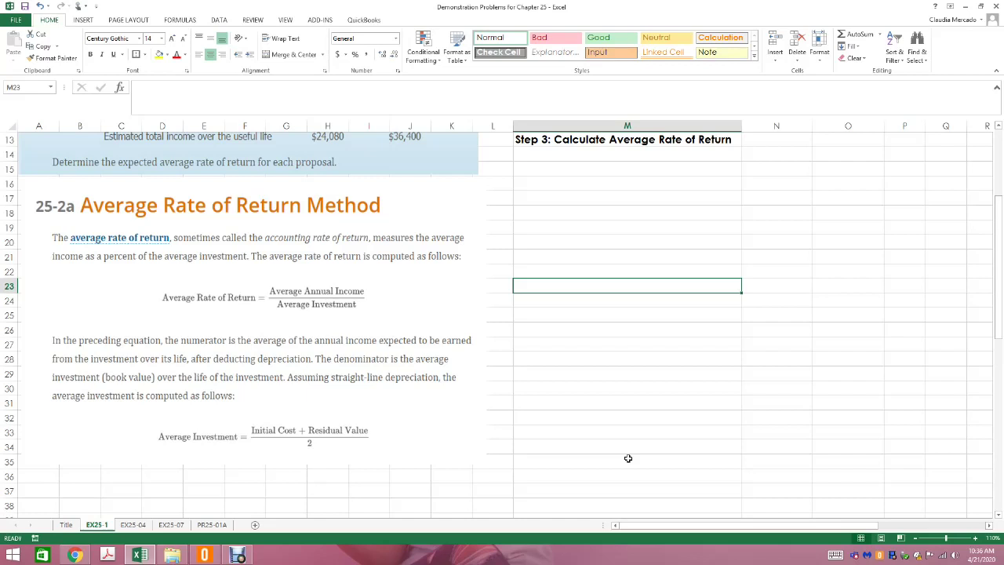
scroll(627, 458, up, 4)
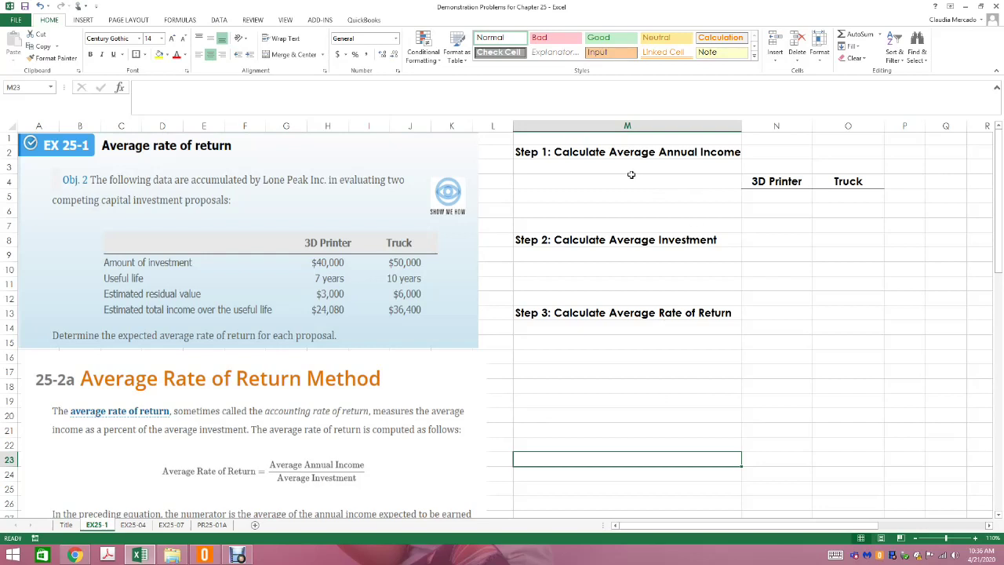
right_click(8, 166)
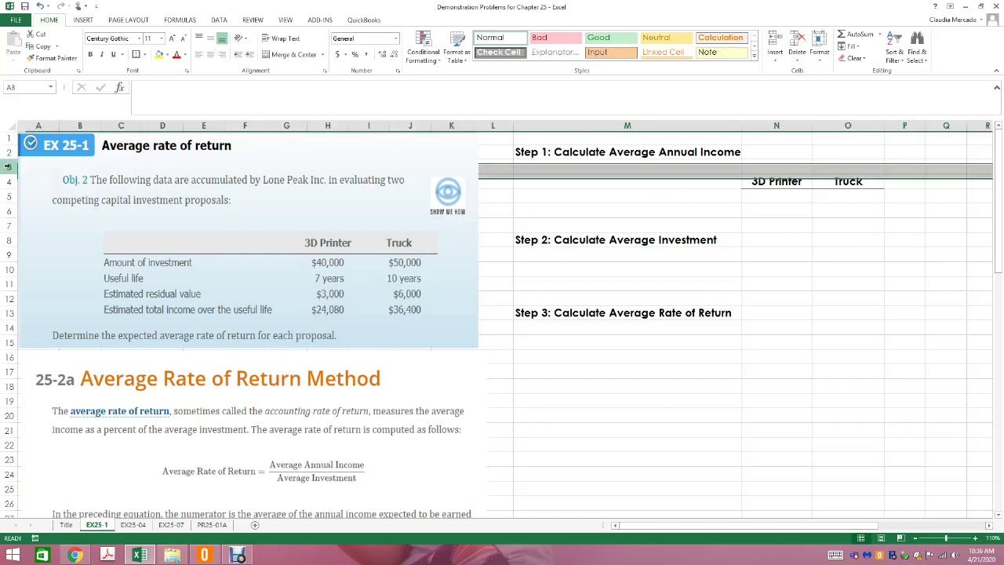
click(36, 252)
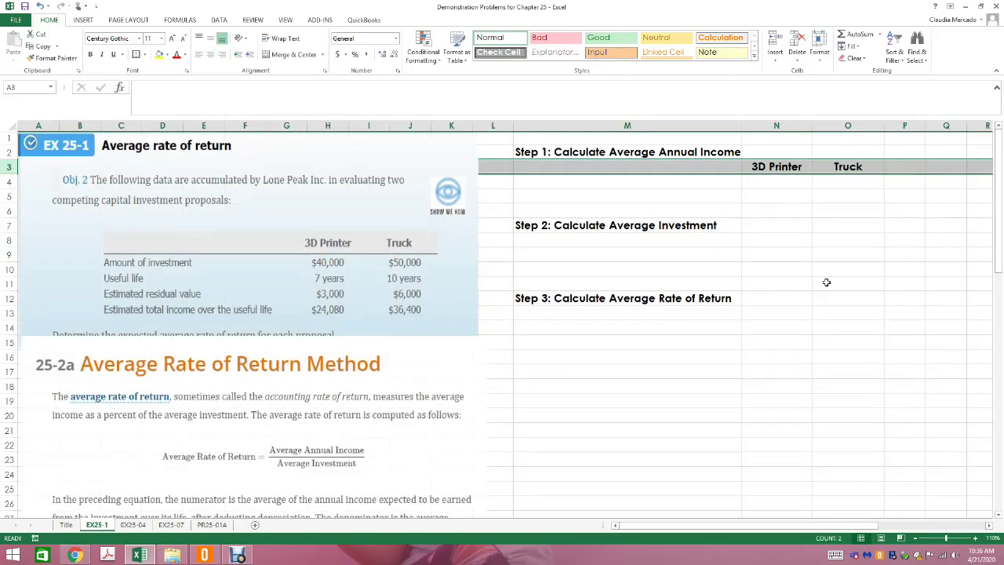
click(838, 284)
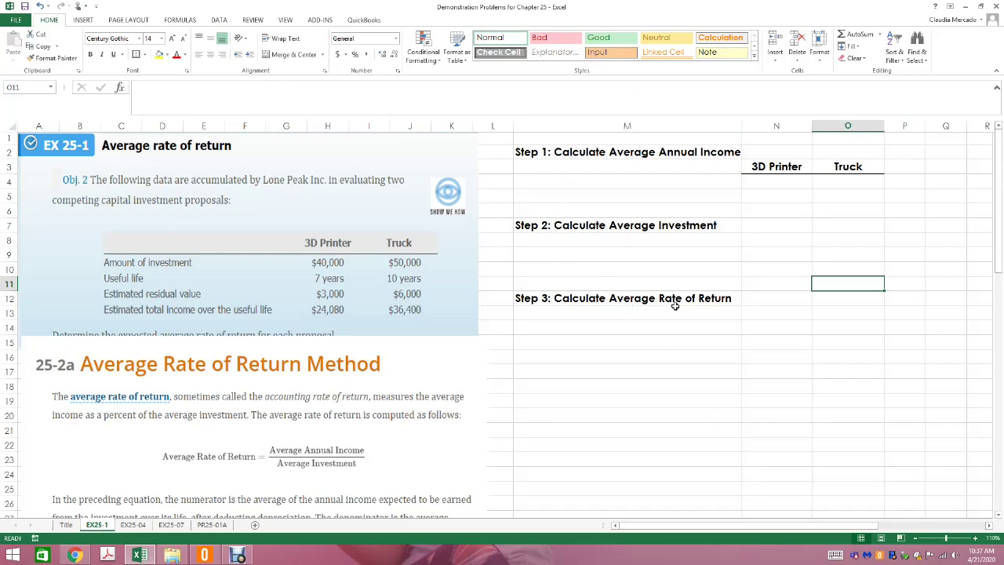
- Move the Average Rate of Return Method picture down slightly so it no longer covers the exercise's final line
click(587, 185)
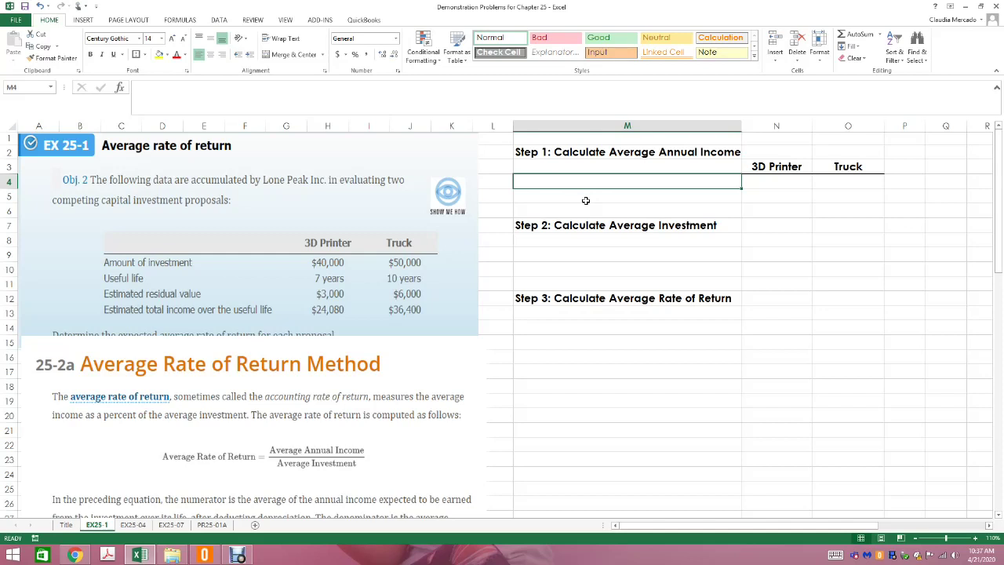
click(518, 411)
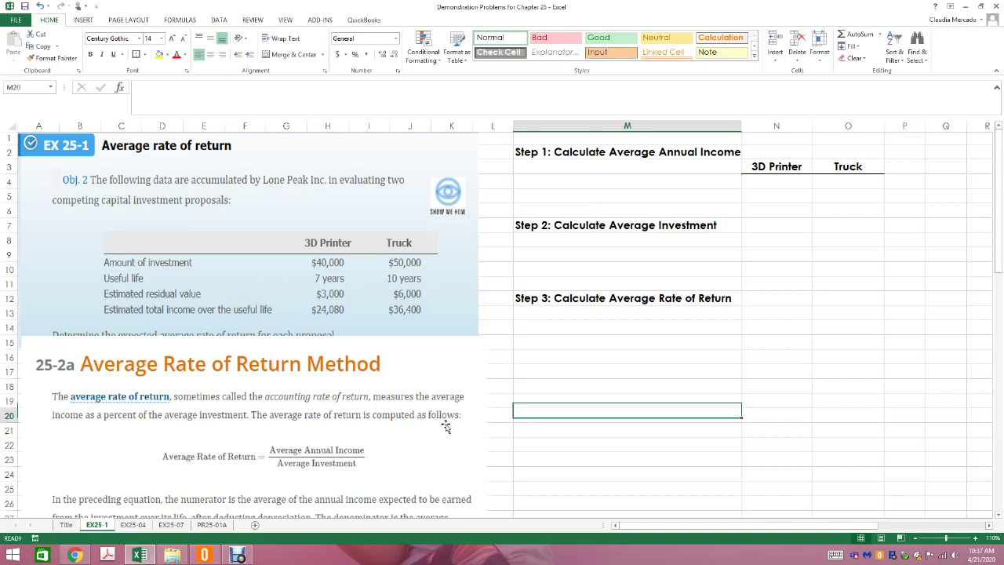
drag(231, 423, 228, 447)
click(549, 430)
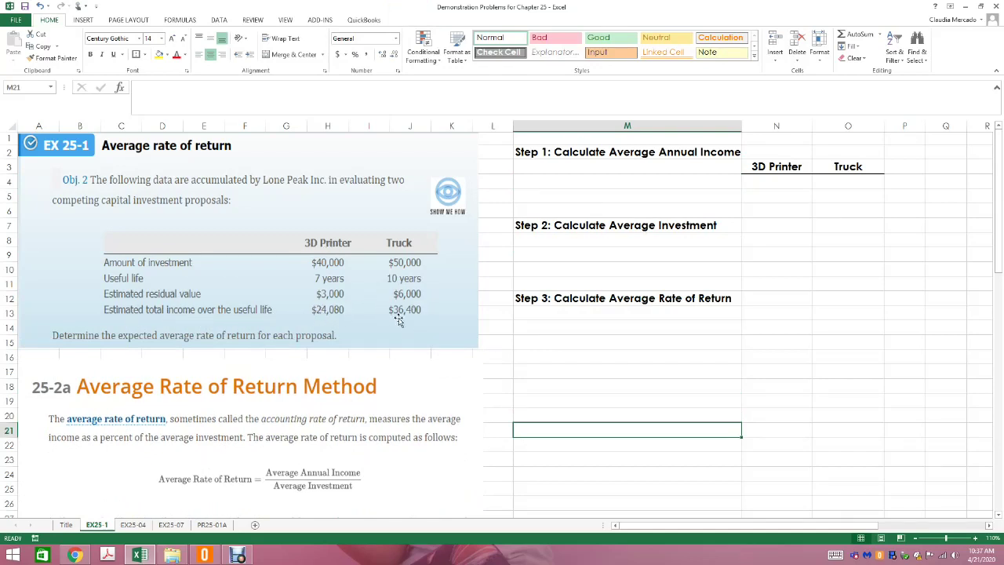
- Enter the Step 1 label "$24,080 / 7 years" in M4 and the formula =24080/7 in N4
click(536, 181)
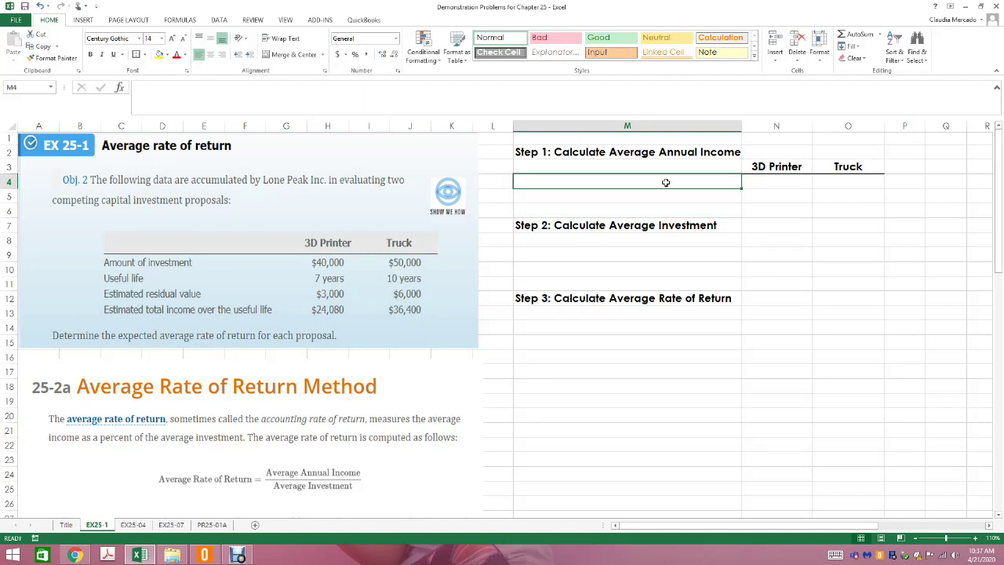
text($24,080 /)
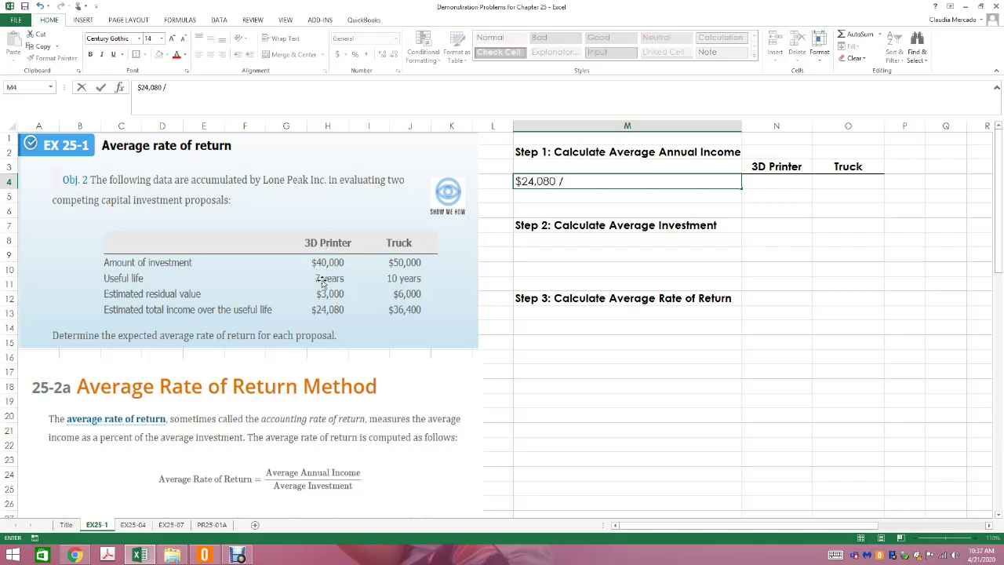
text(7 years)
key(Tab)
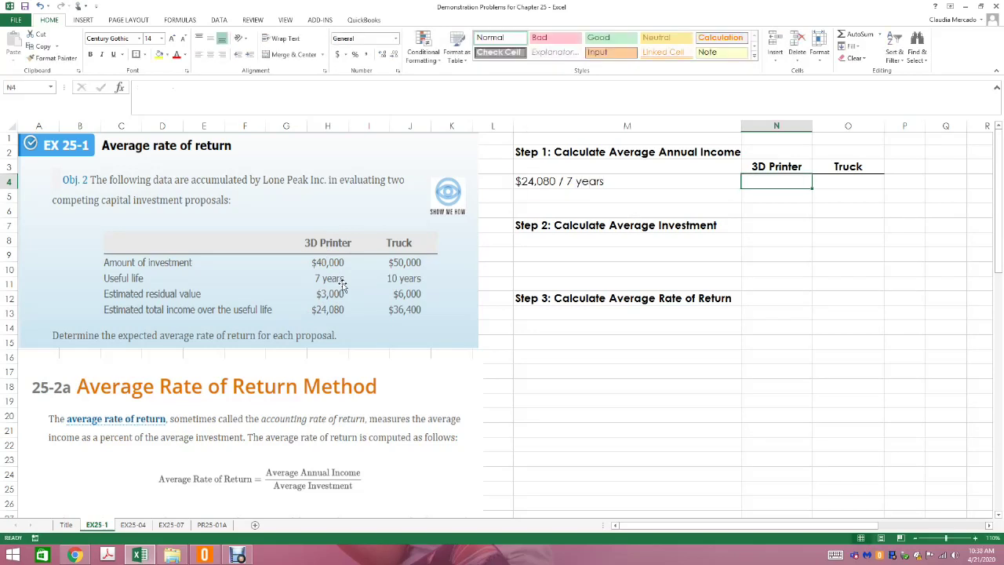
text(=240)
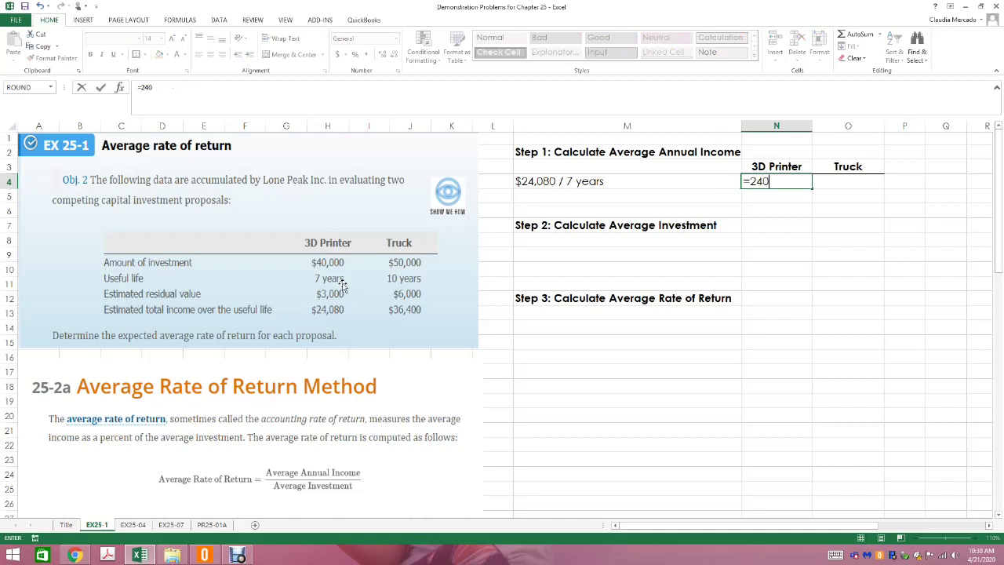
text(80/7)
key(Return)
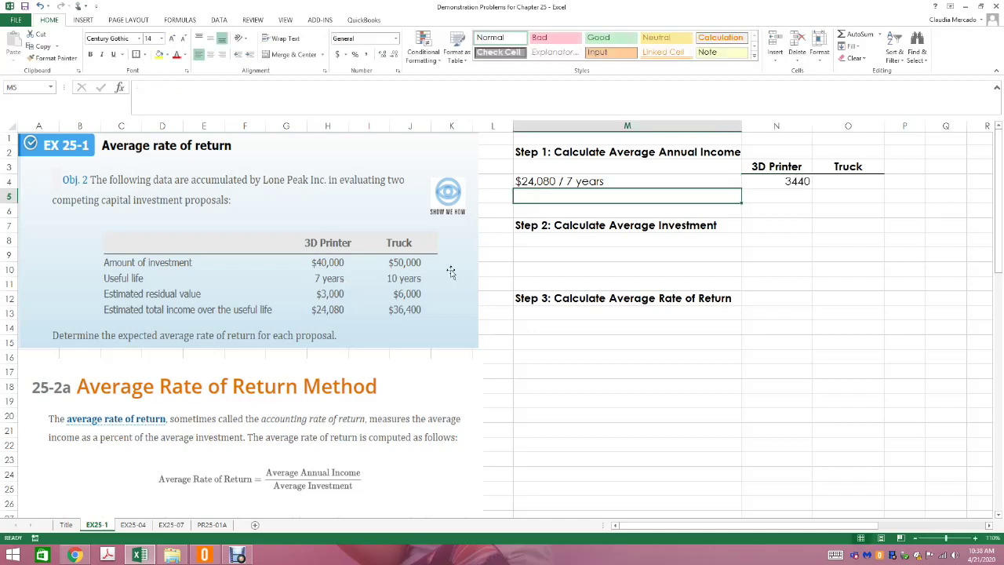
- Format N4 in accounting style without decimals and copy that format across the 3D Printer and Truck answer columns
click(788, 185)
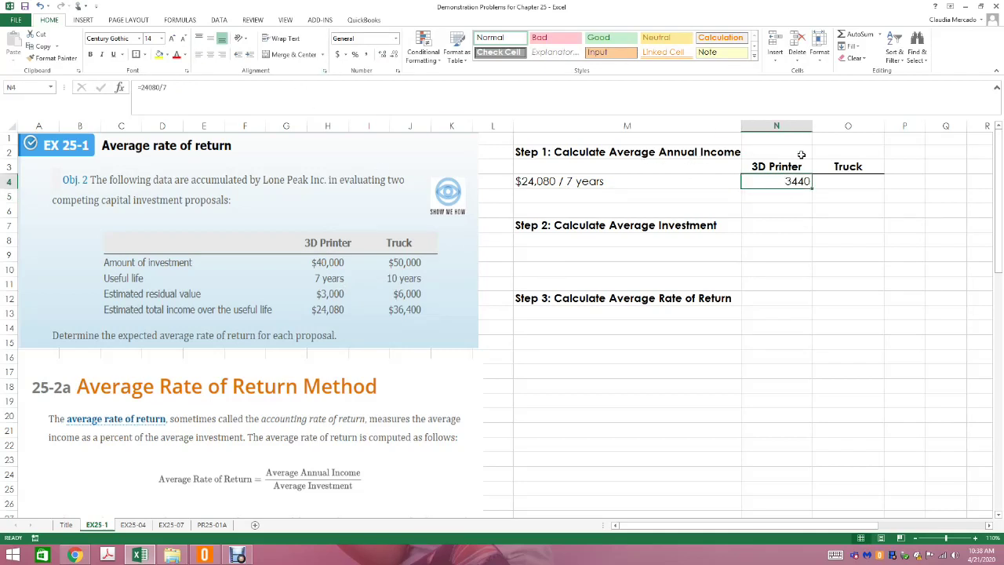
click(339, 55)
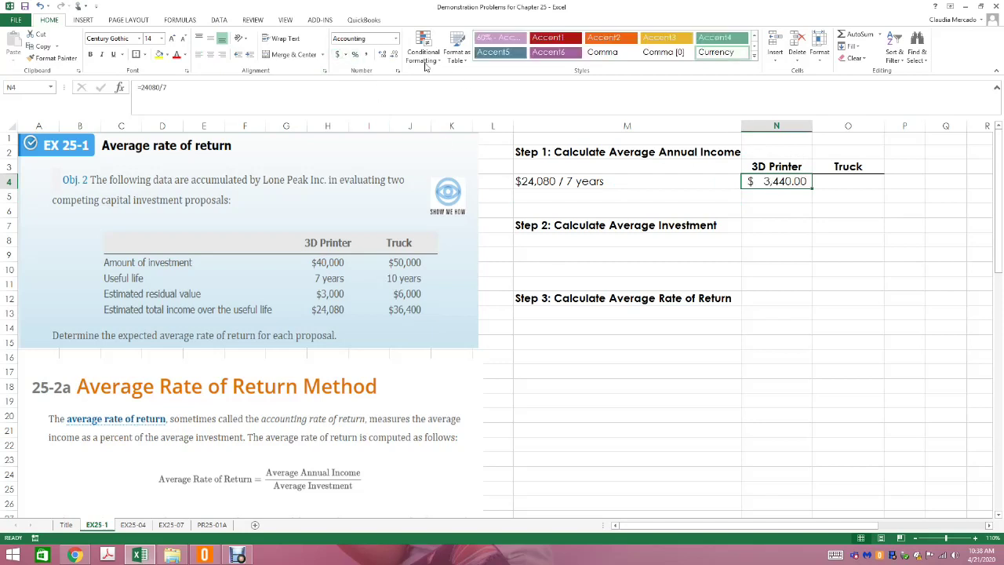
click(393, 54)
click(394, 54)
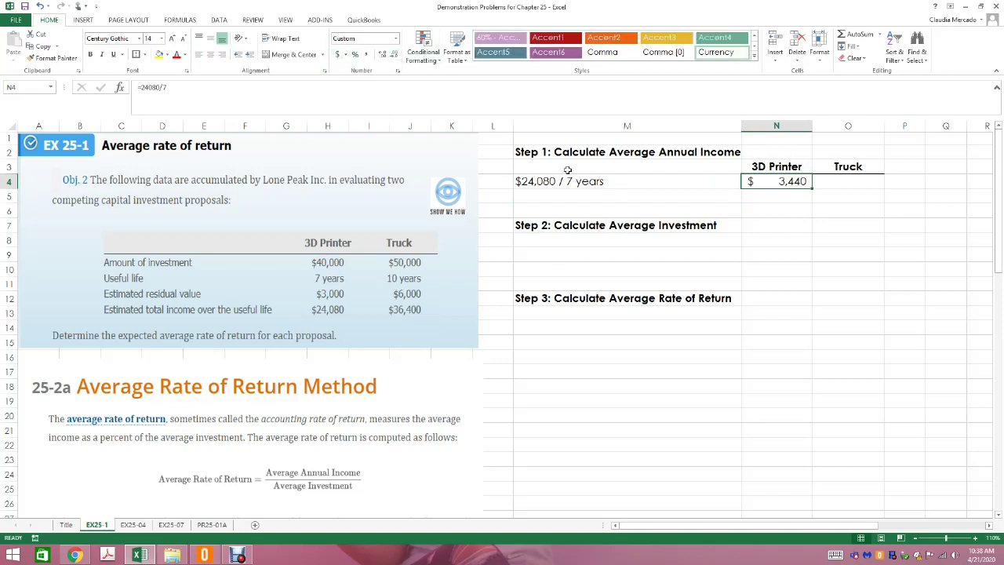
click(52, 58)
mouse_move(777, 181)
mouse_down()
mouse_move(834, 253)
mouse_move(843, 344)
mouse_up()
- Enter the Step 1 label "$36,400 / 10 years" in M5 and the formula =36400/10 in the Truck cell O5
click(564, 197)
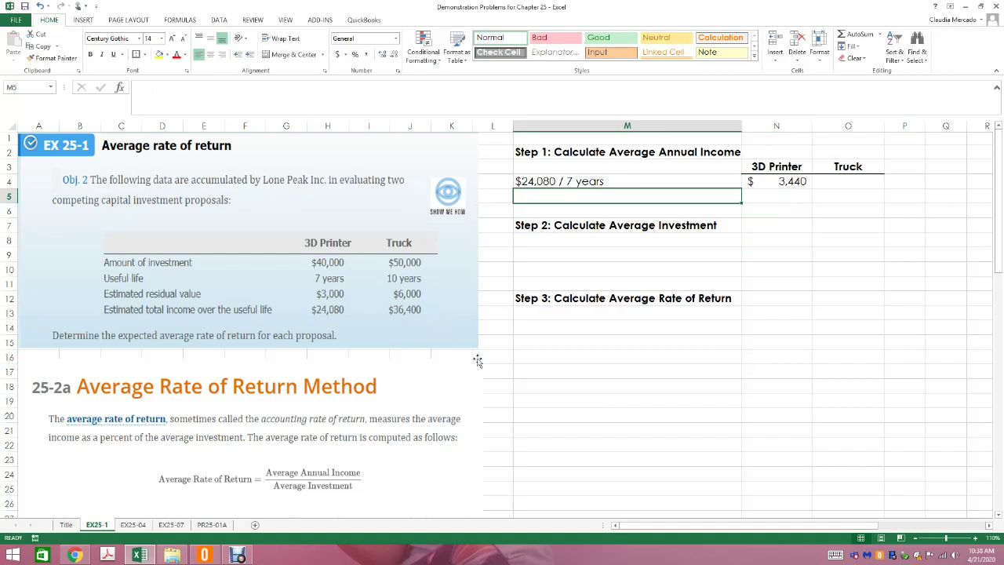
text($36,)
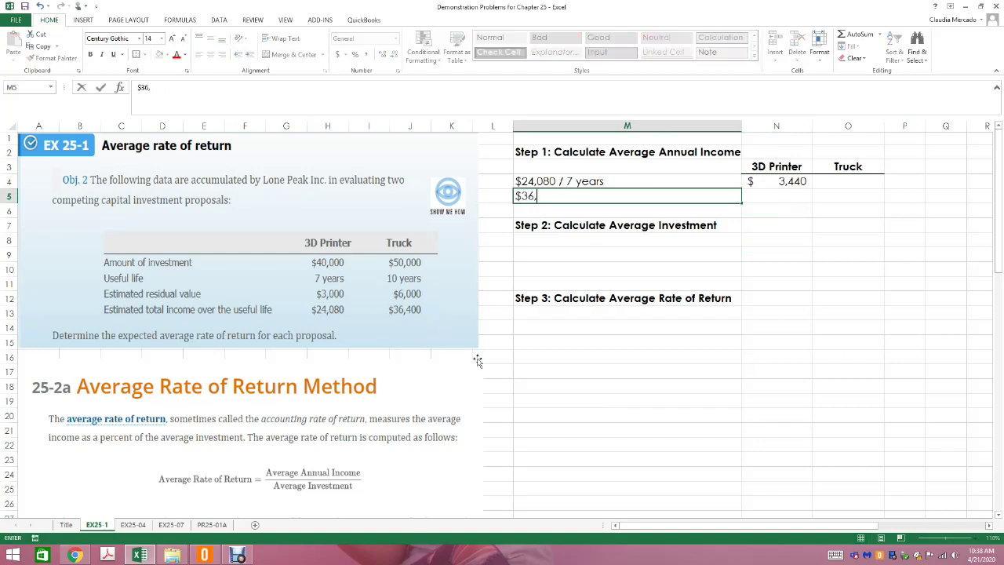
text(400 /)
text(10 years)
key(Tab)
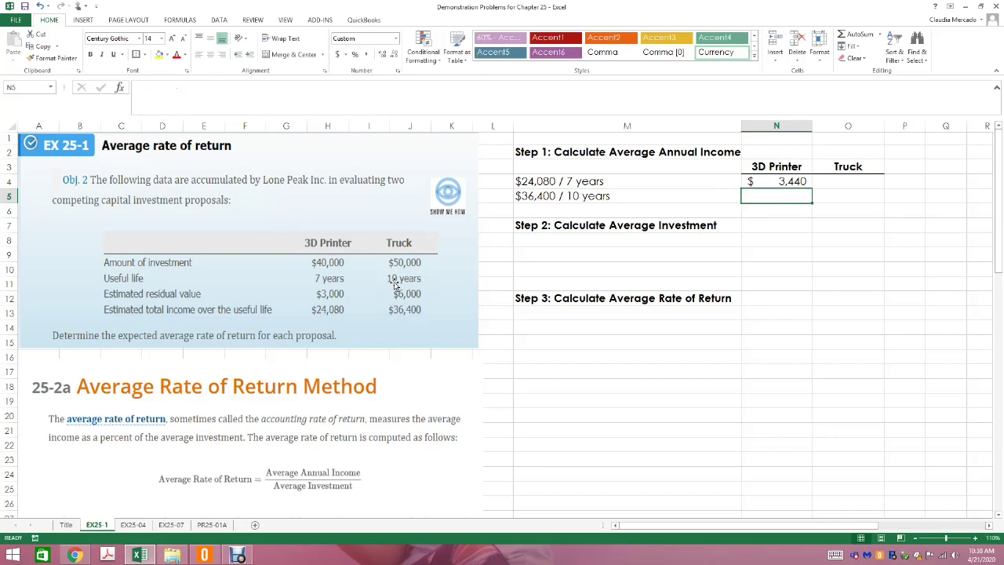
key(Tab)
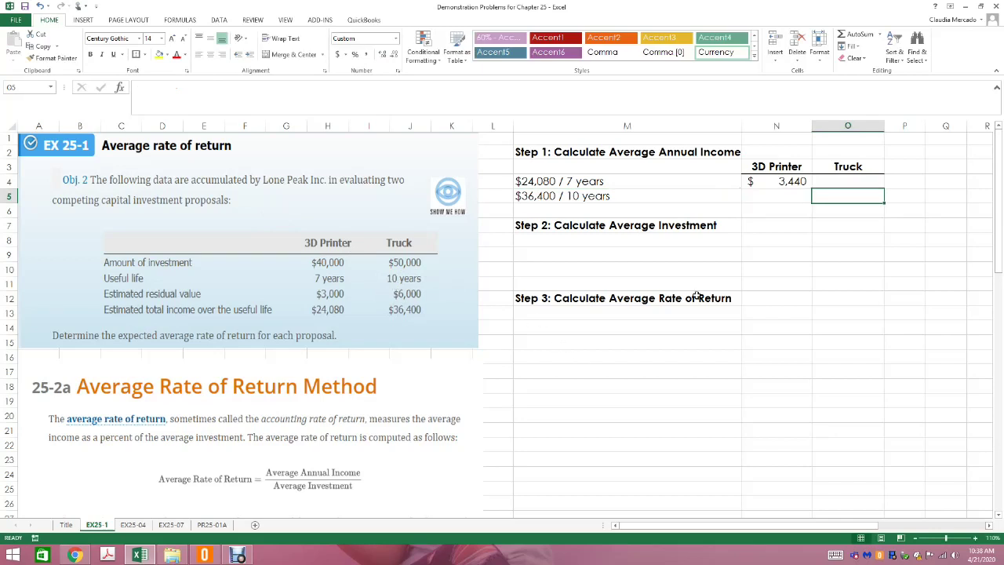
text(=)
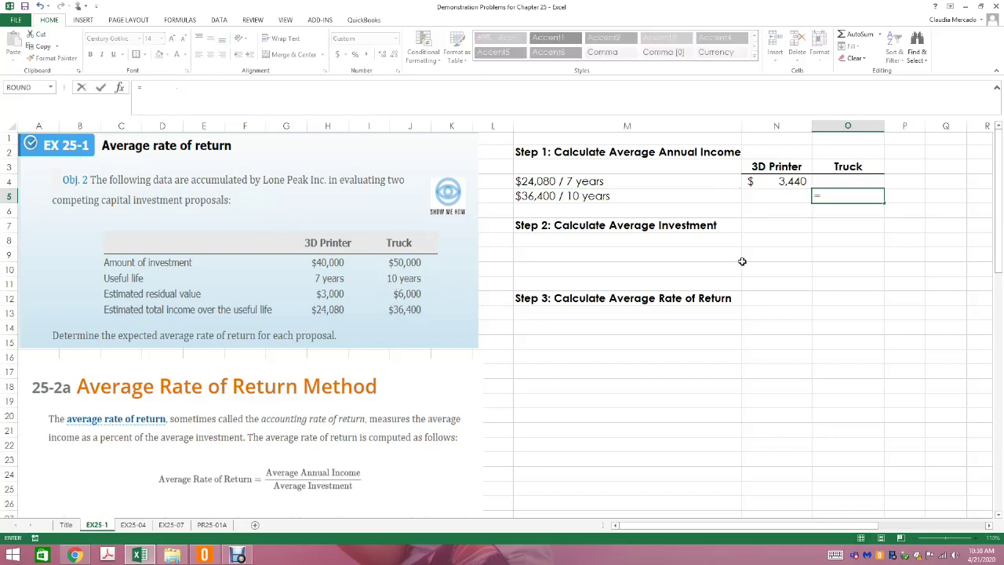
text(36400/10)
key(Return)
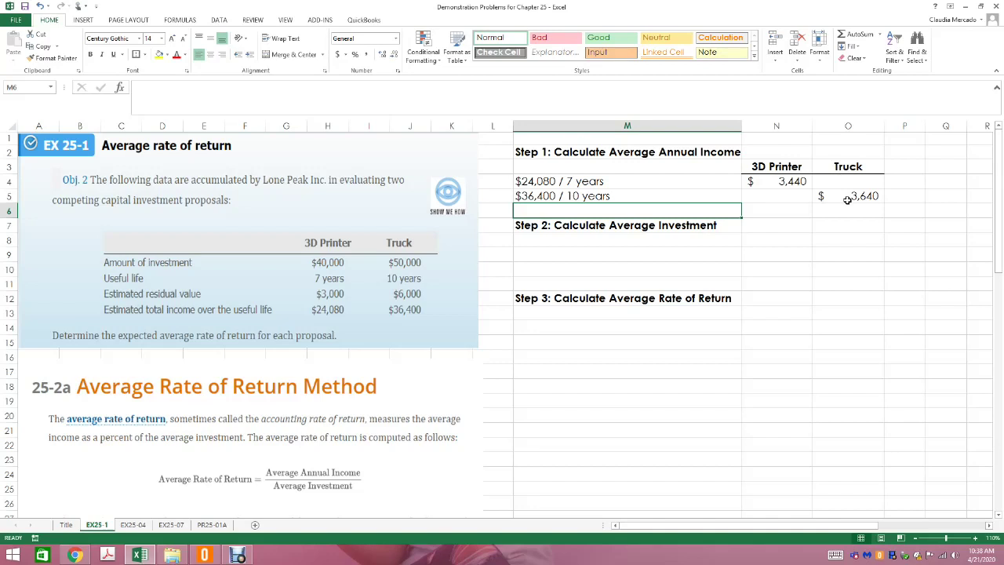
- Check the average investment formula in the textbook picture and enter "($40,000 + $3,000) / 2" in M8 under Step 2
click(547, 240)
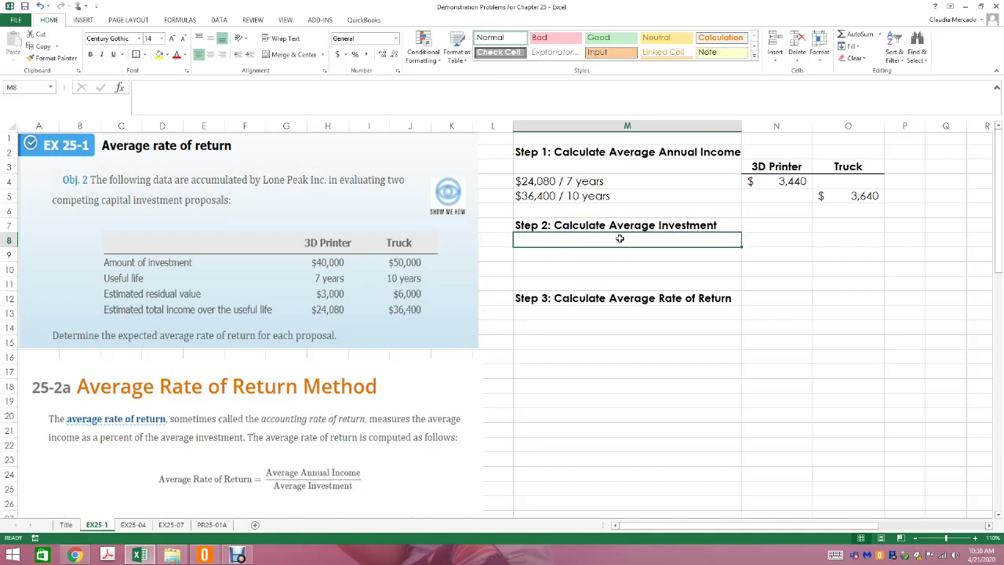
scroll(407, 482, down, 2)
scroll(407, 483, down, 1)
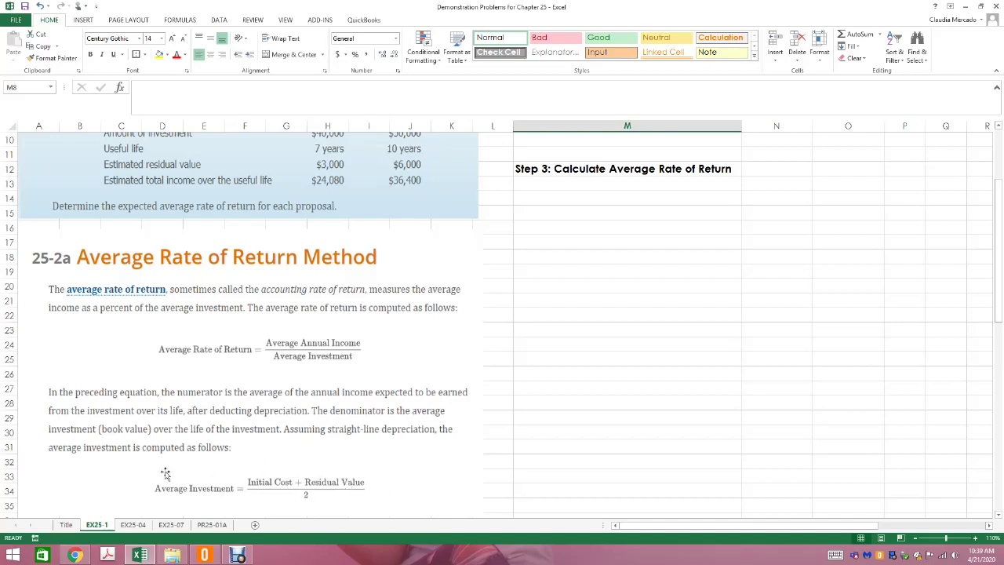
scroll(310, 481, up, 3)
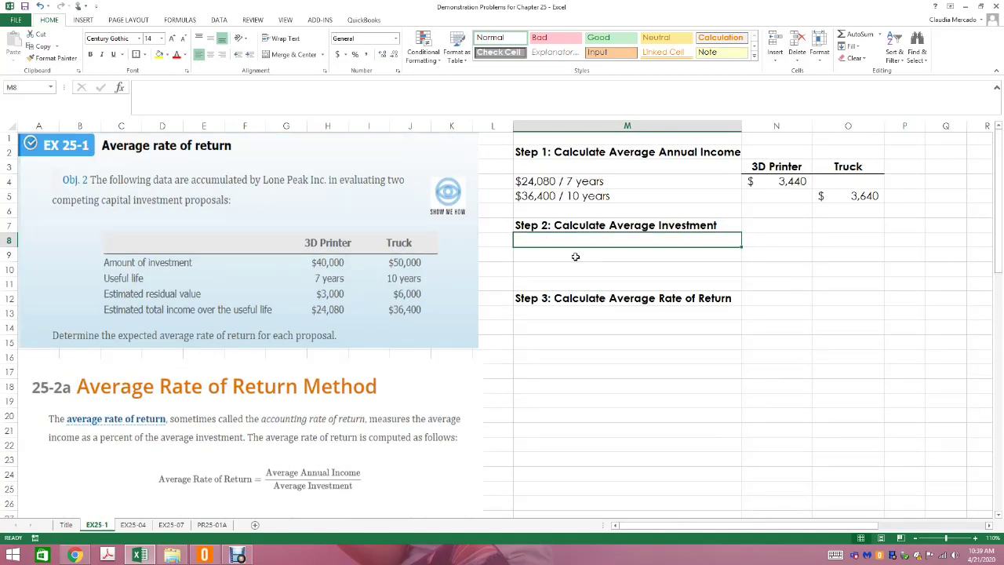
text(()
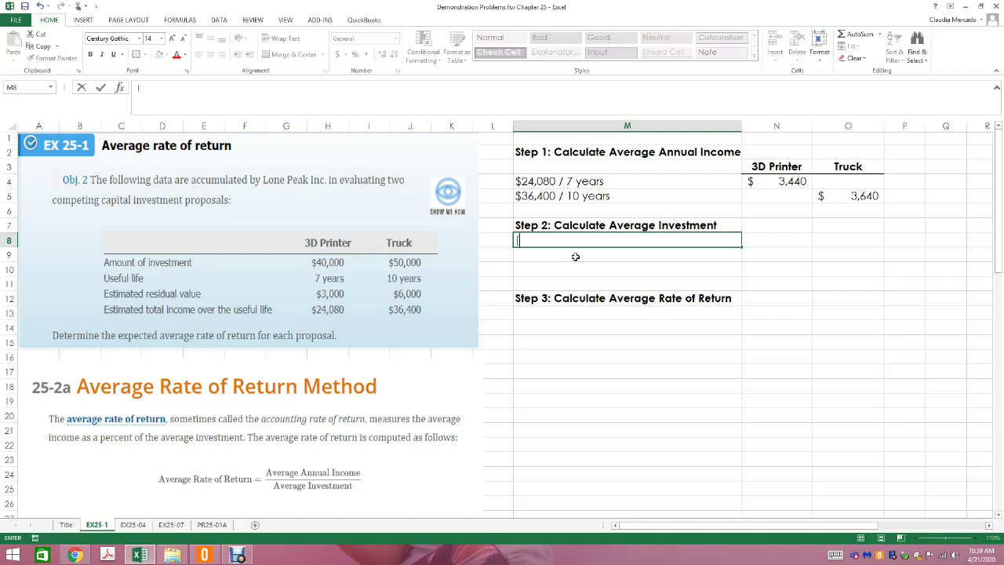
text($40,000)
text(+ $3,000) /)
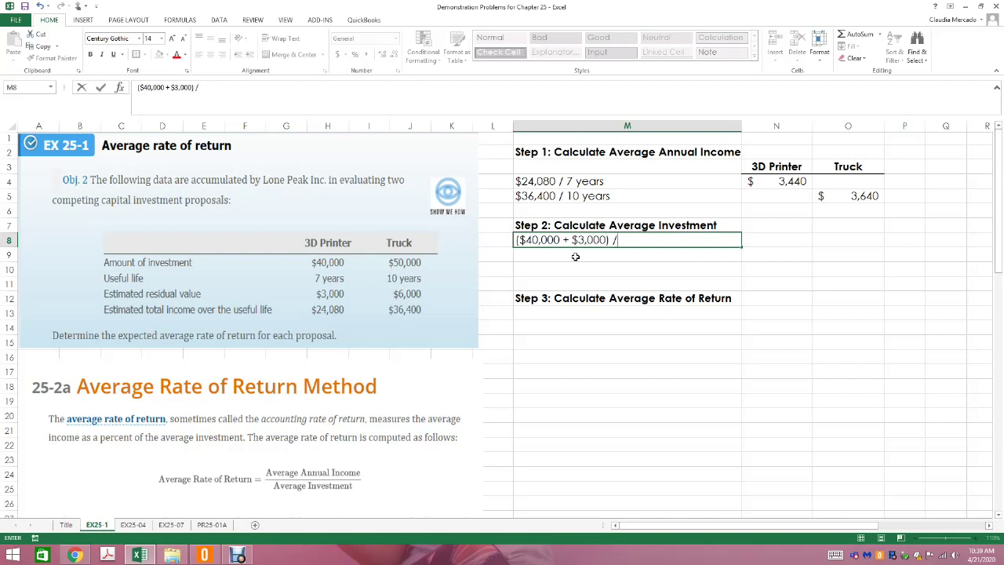
text( 2)
key(Return)
- Enter a formula in N8 that divides the 3D Printer's combined $40,000 investment and $3,000 residual value by 2
click(747, 245)
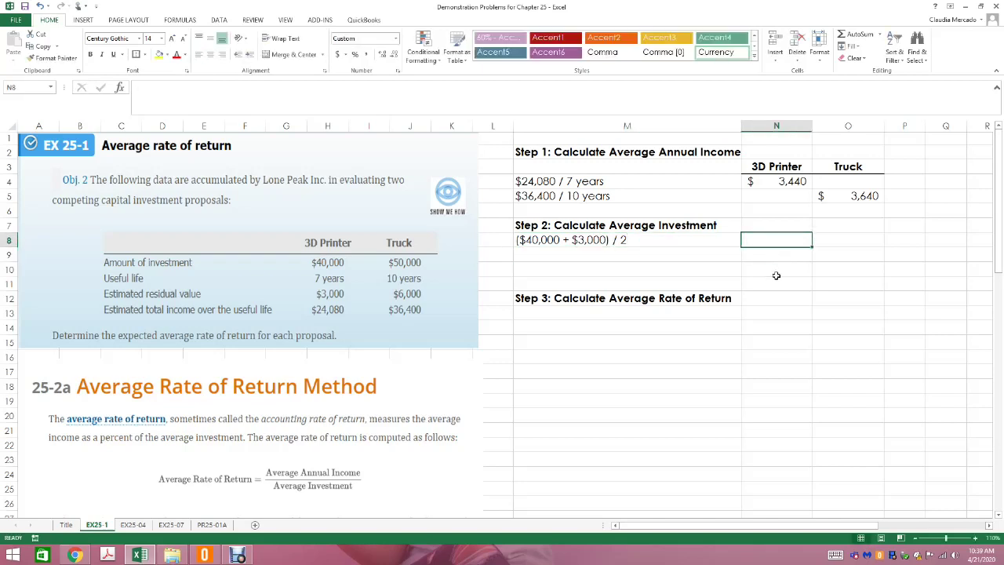
text(=()
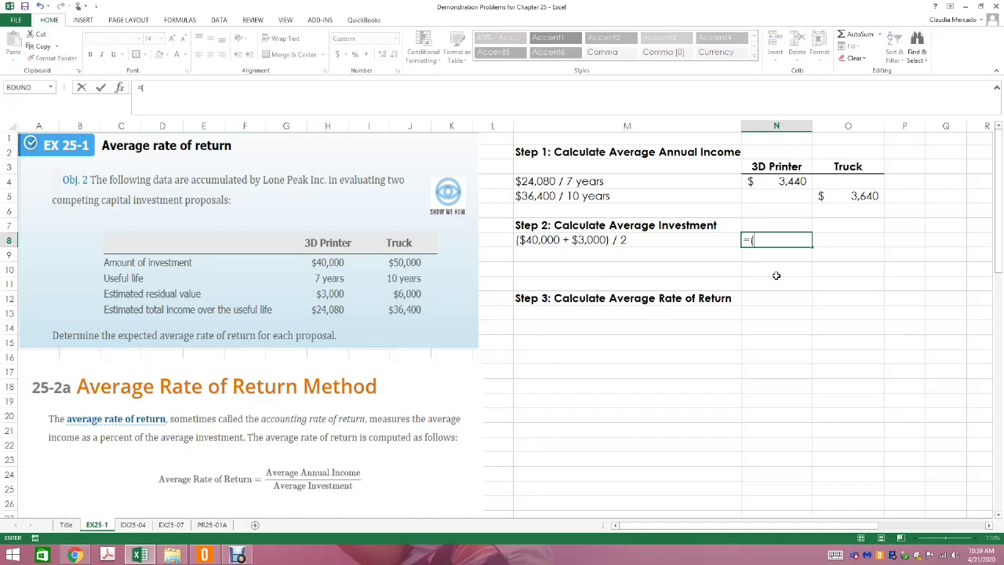
text(43000/2)
key(Return)
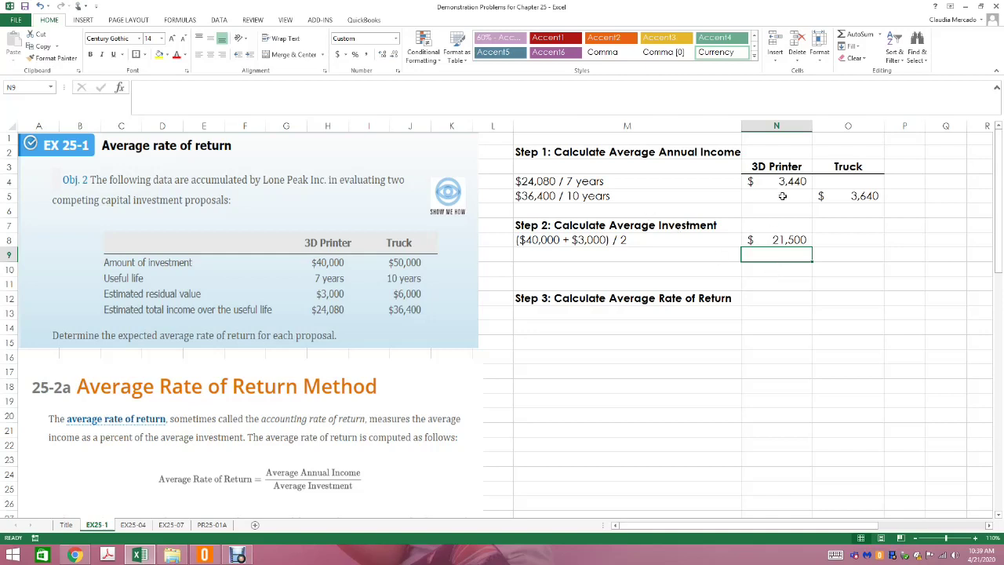
- Enter the Step 2 label "($50,000 + $6,000) / 2" in M9 and the formula =56000/2 in the Truck cell O9
click(604, 255)
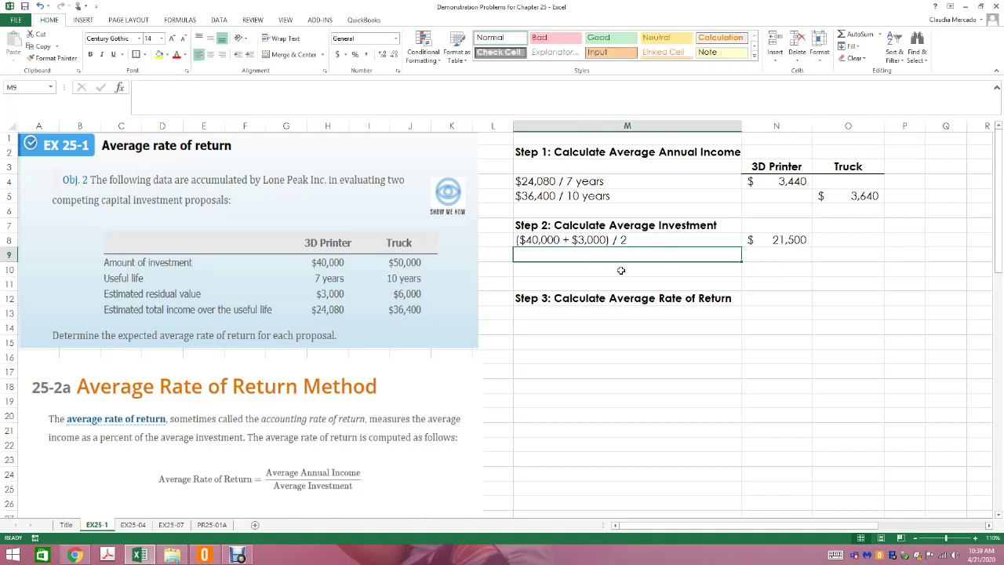
text(()
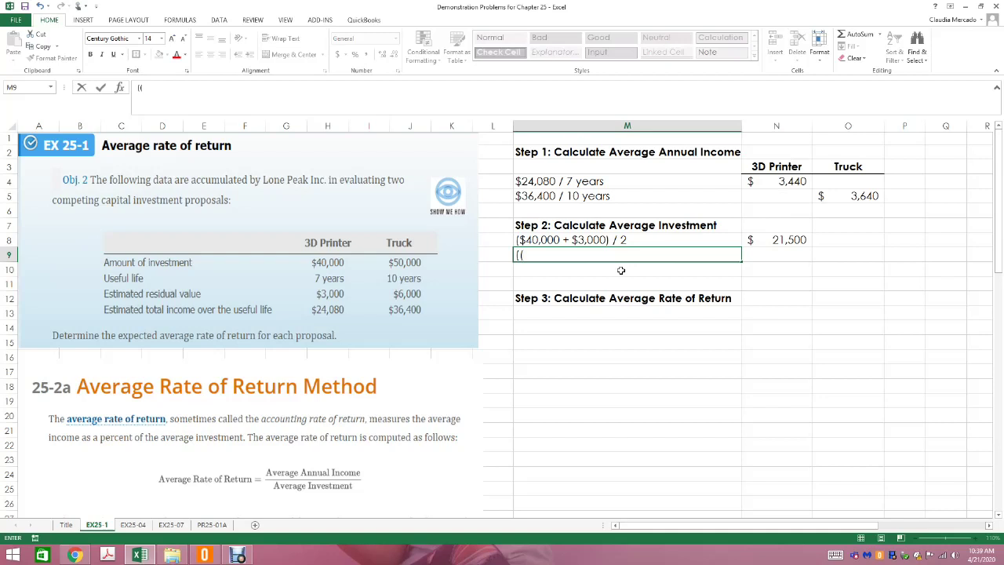
text($50,000 + $6,000) / 2)
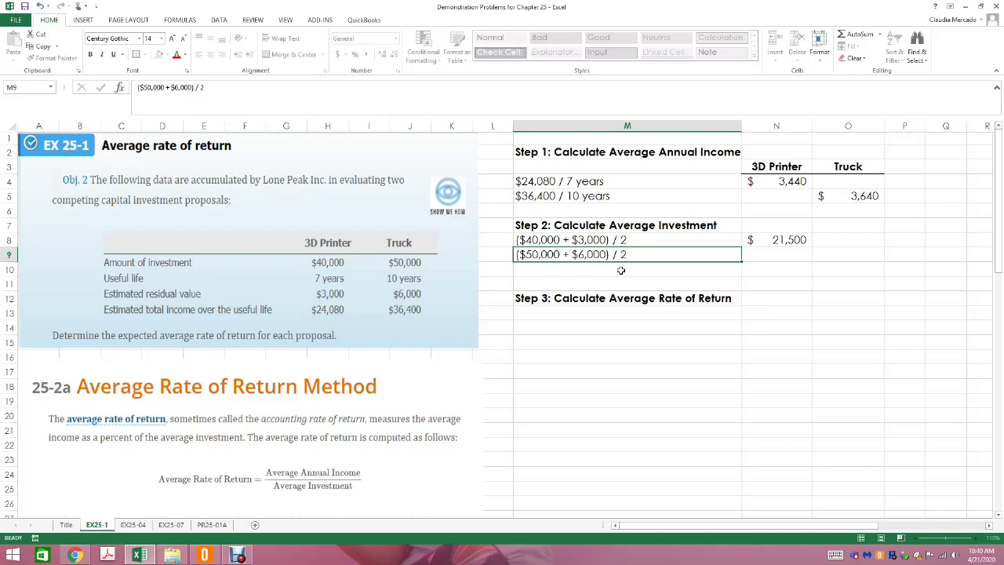
key(Return)
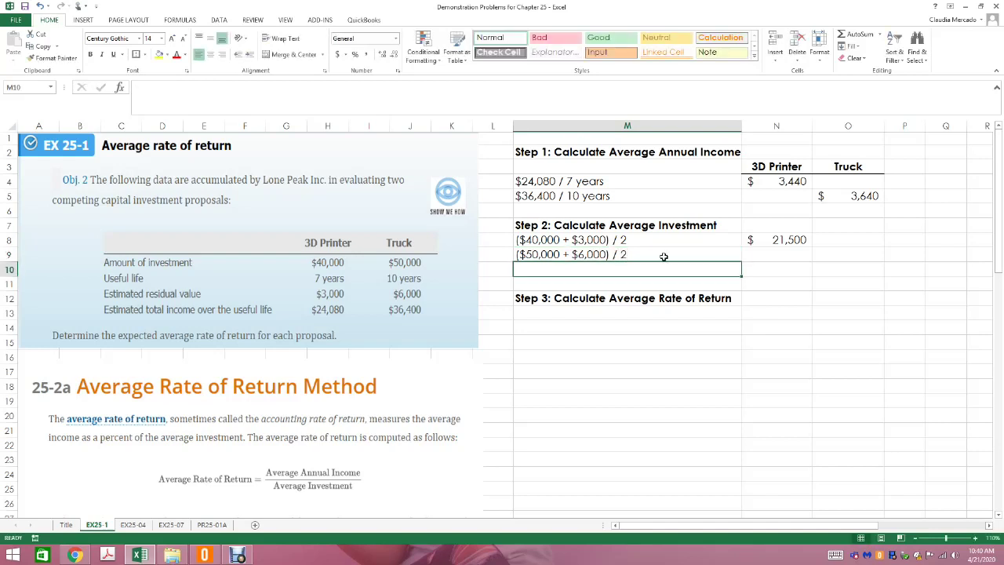
click(847, 262)
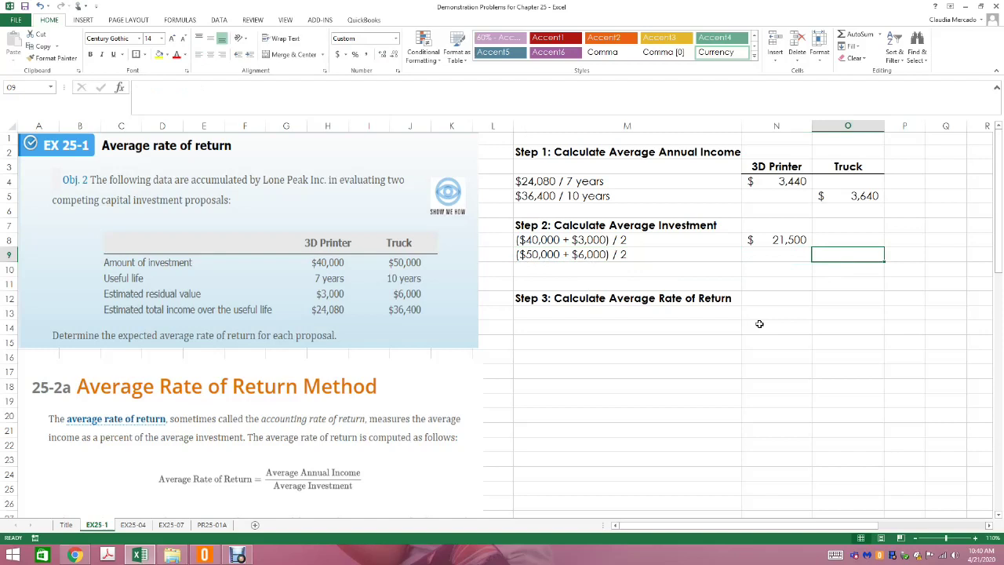
text(=56000/2)
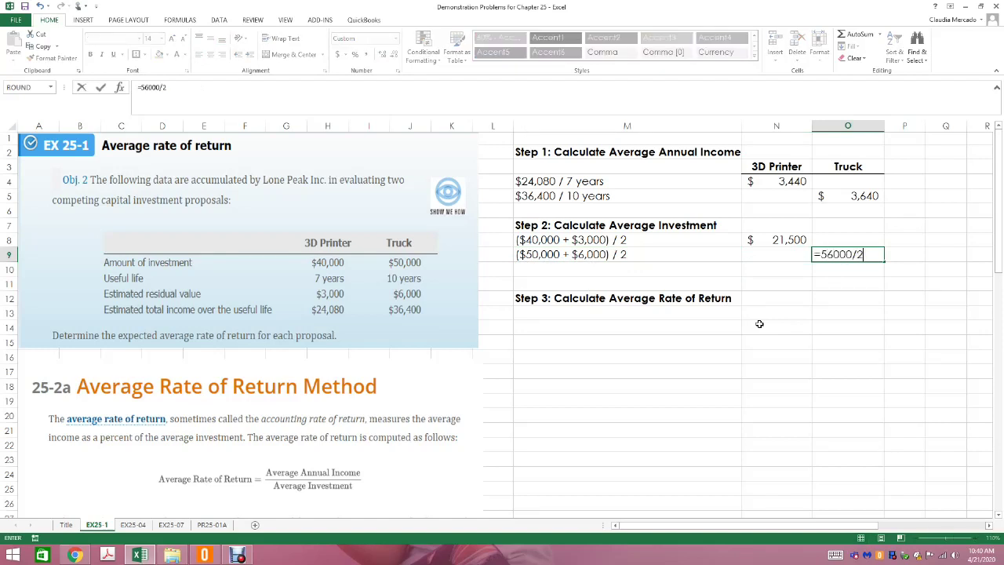
key(Return)
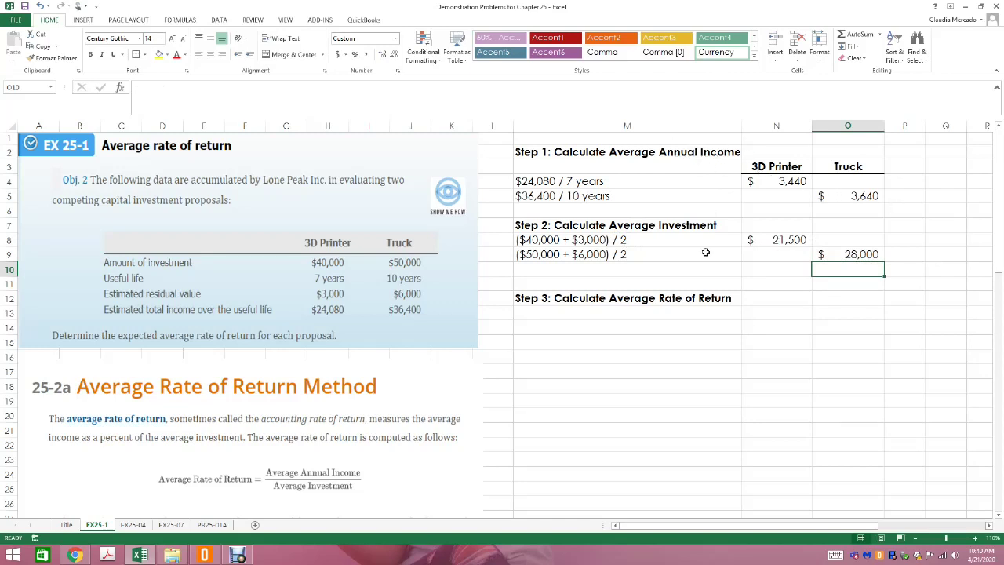
- Enter "$3,440/ $21,500" in M13 under Step 3 and left-align it
click(634, 313)
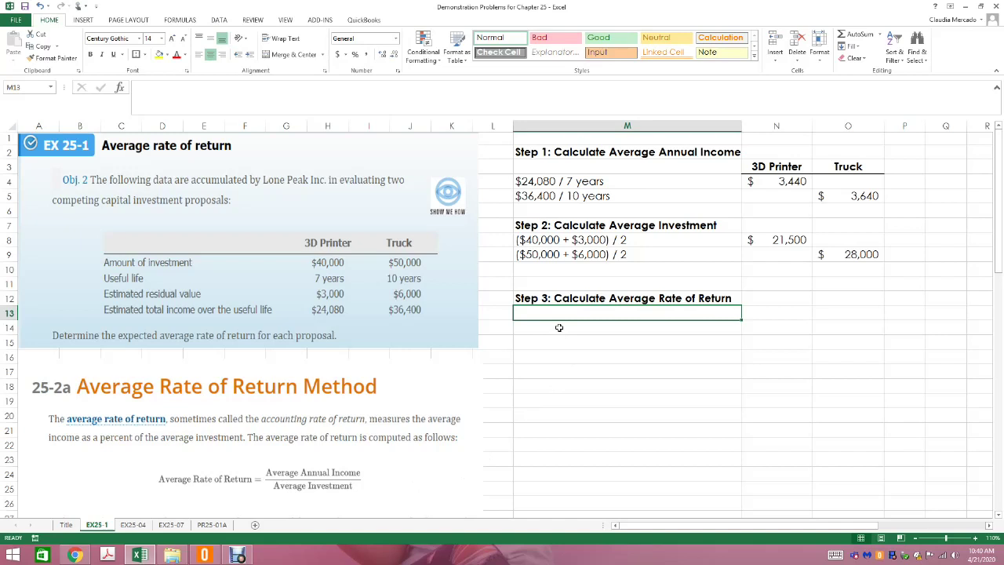
text($3,440)
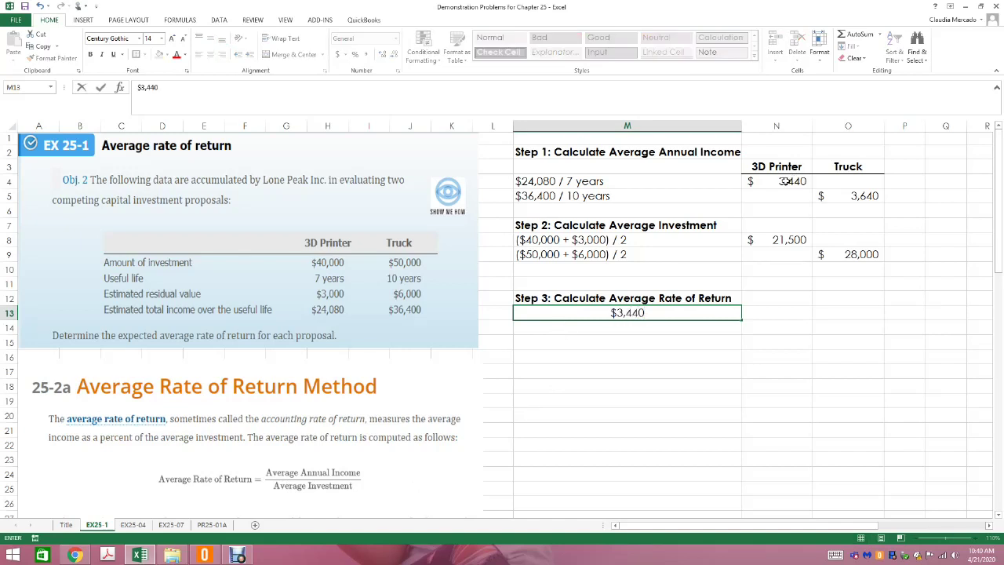
text(/ $21,500)
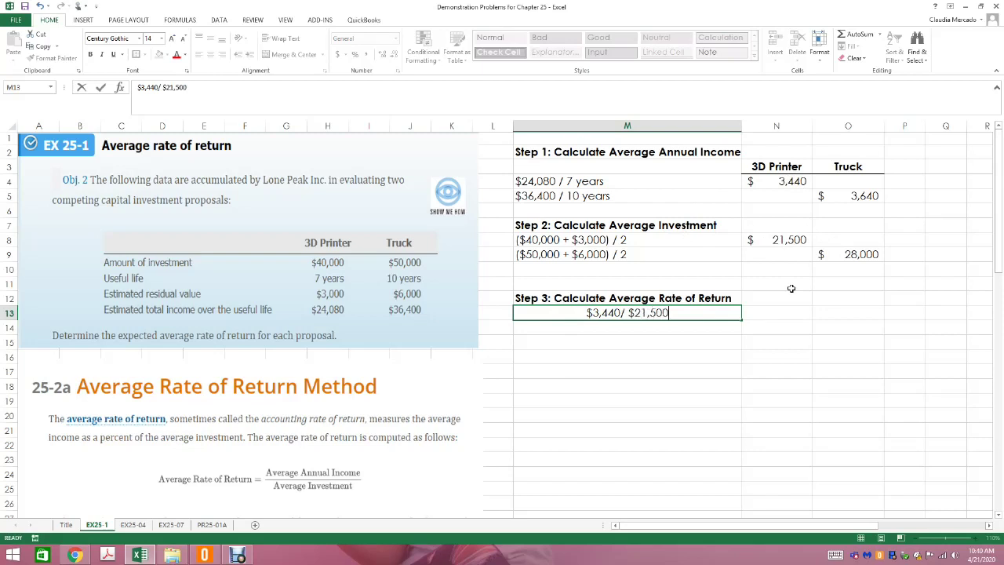
key(Return)
click(656, 314)
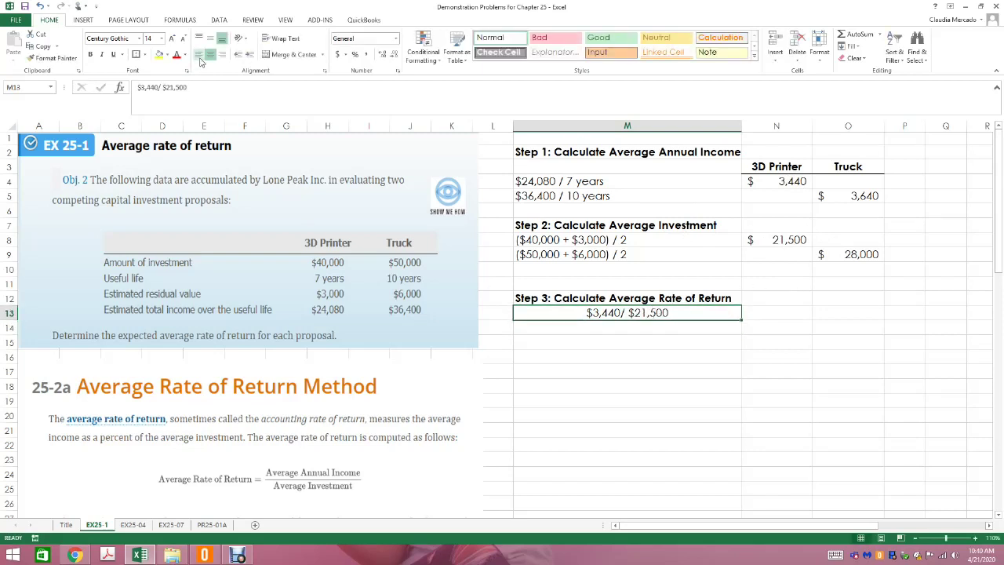
click(199, 54)
- Highlight the 3D Printer results in N4 and N8 and the Step 3 label in M13 with a yellow fill
click(781, 182)
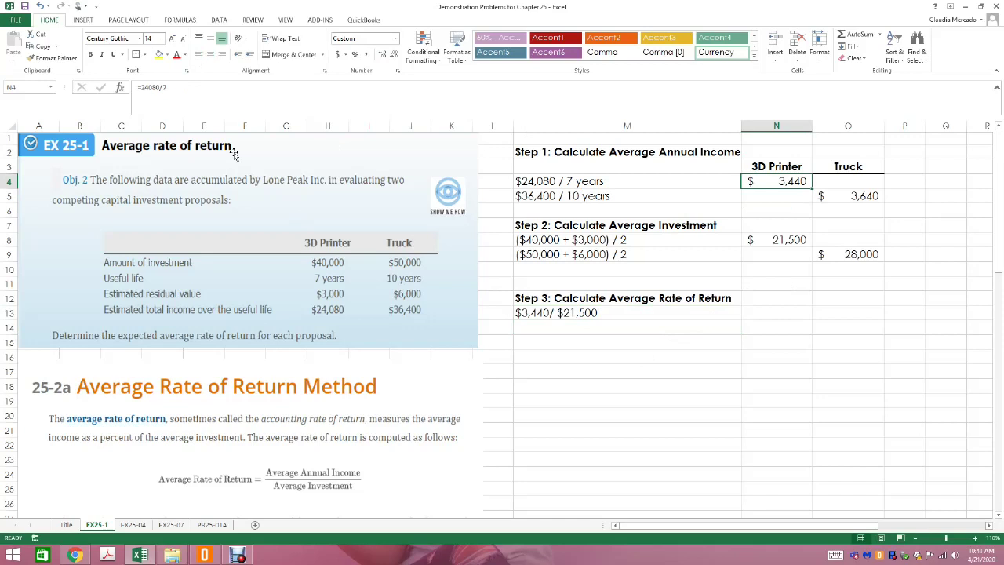
click(159, 54)
click(776, 240)
click(160, 54)
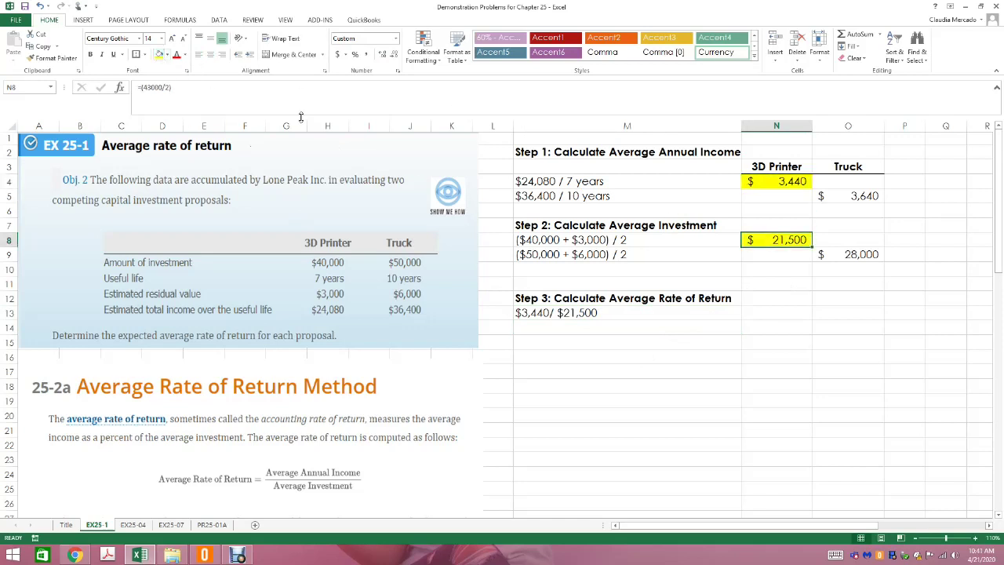
click(570, 311)
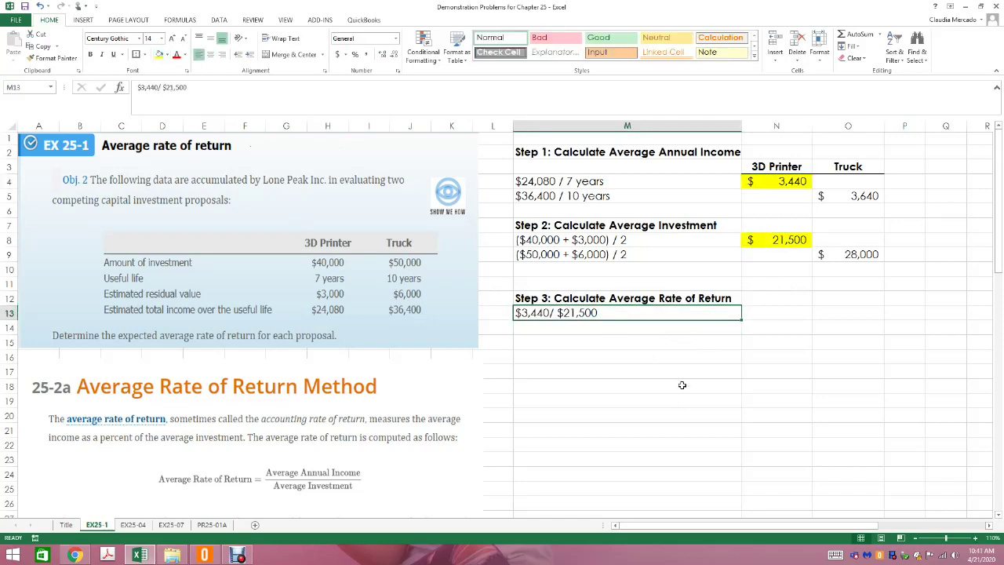
click(159, 55)
click(696, 433)
- Enter the formula =3440/21500 in the 3D Printer cell N13 and format it as a bold percentage
click(784, 315)
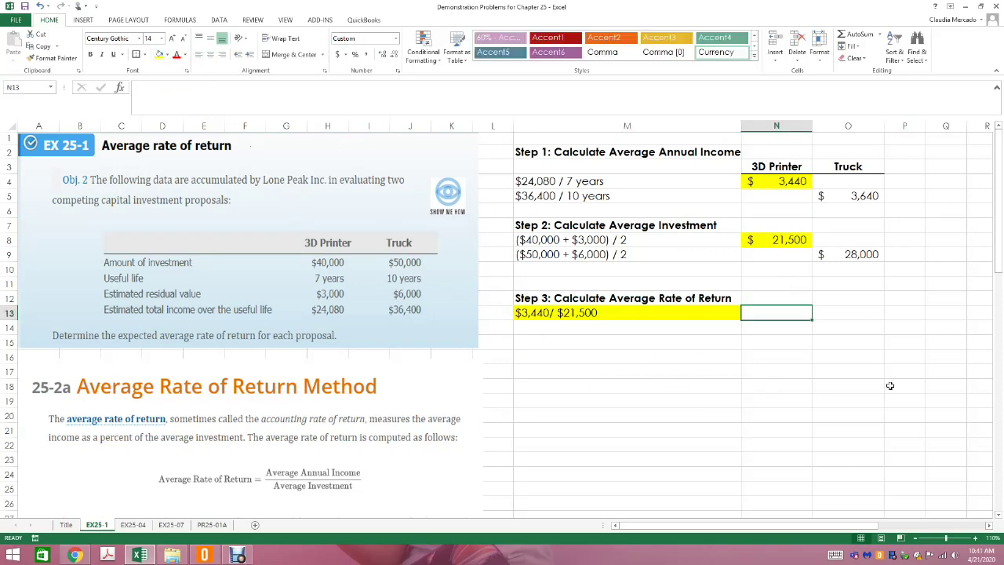
text(=)
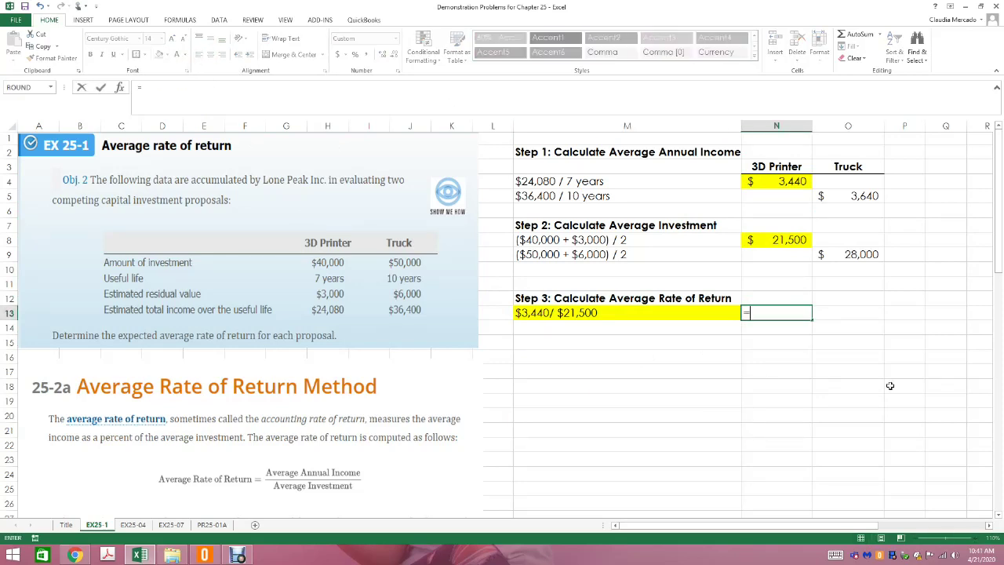
text(3440/21500)
key(Return)
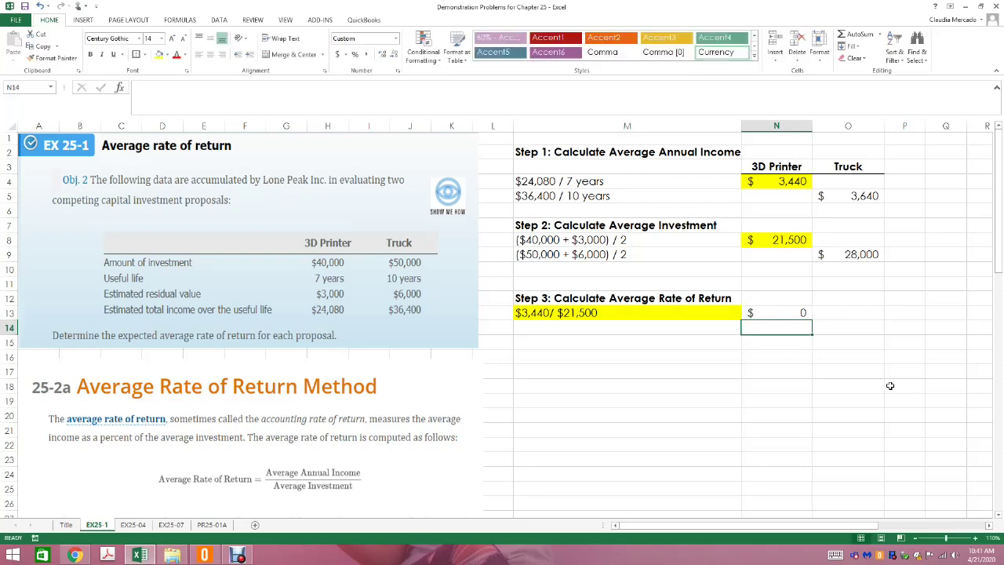
click(756, 311)
click(355, 54)
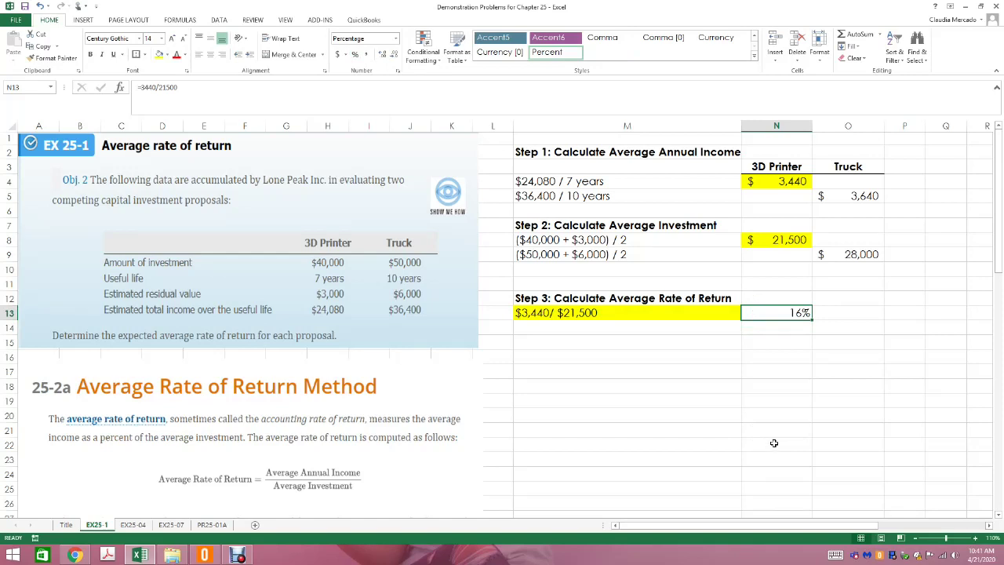
click(90, 54)
click(682, 336)
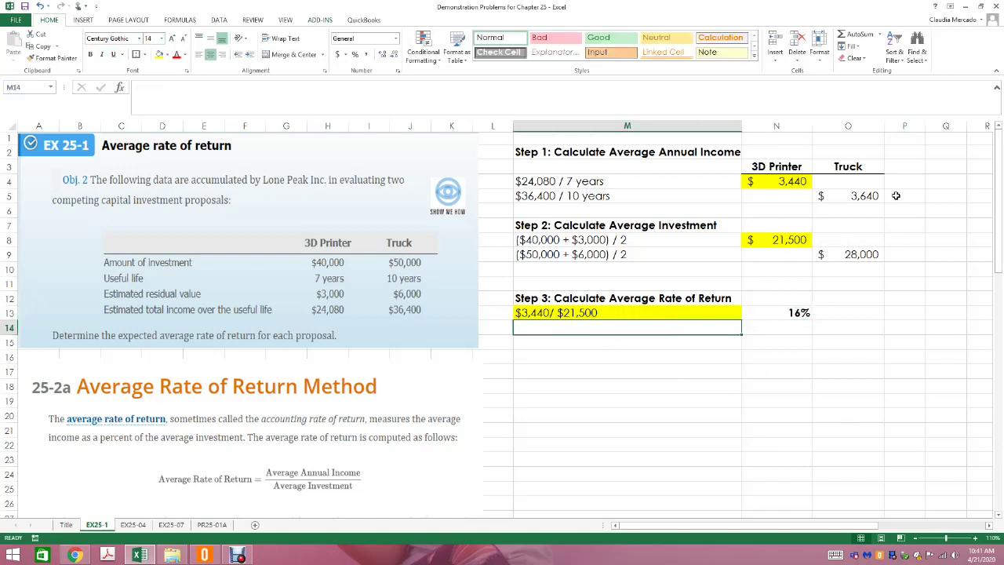
- Fill the Truck results in O5 and O9 and the empty Step 3 cell M14 with light red
click(868, 196)
click(167, 55)
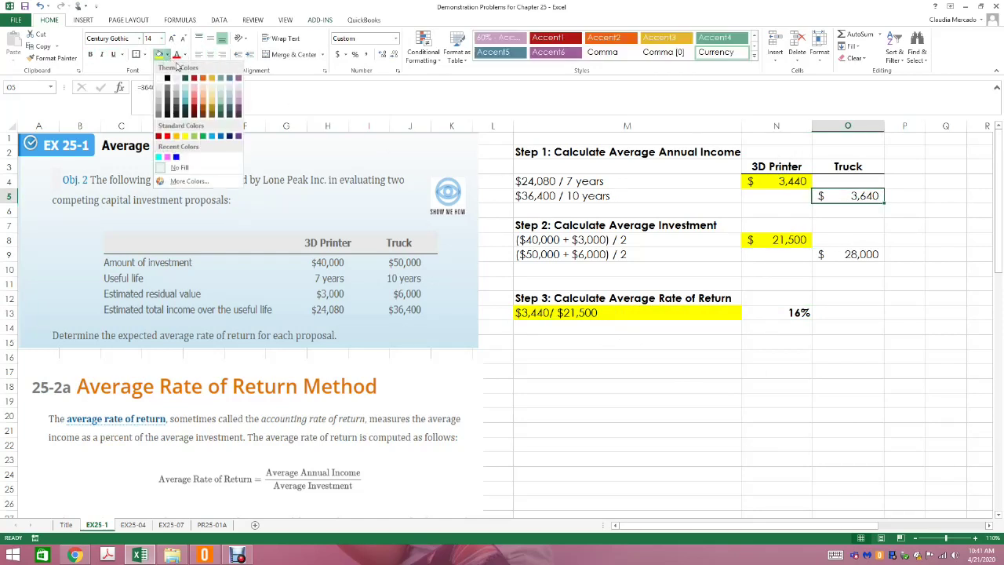
click(195, 99)
click(845, 254)
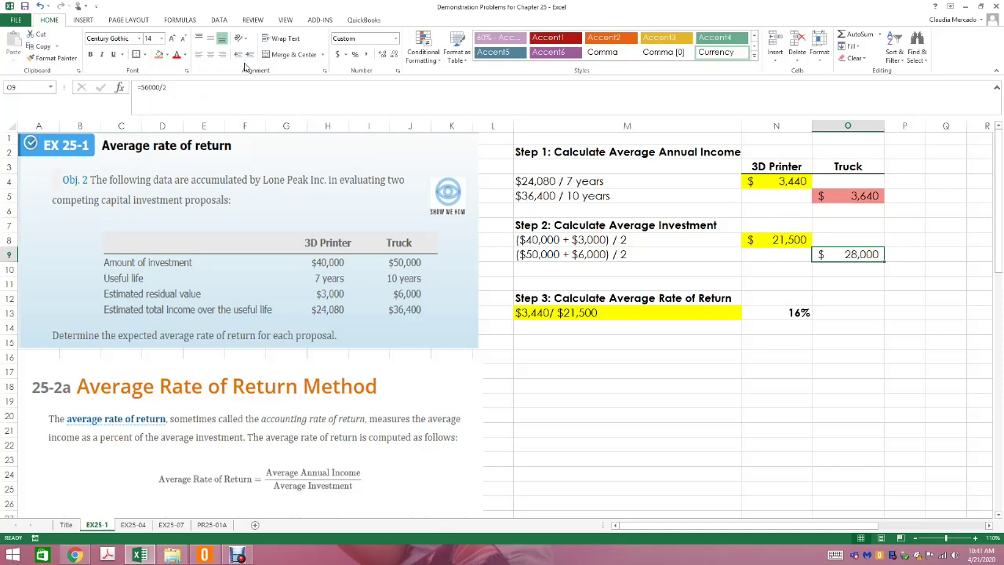
click(159, 55)
click(894, 383)
click(565, 328)
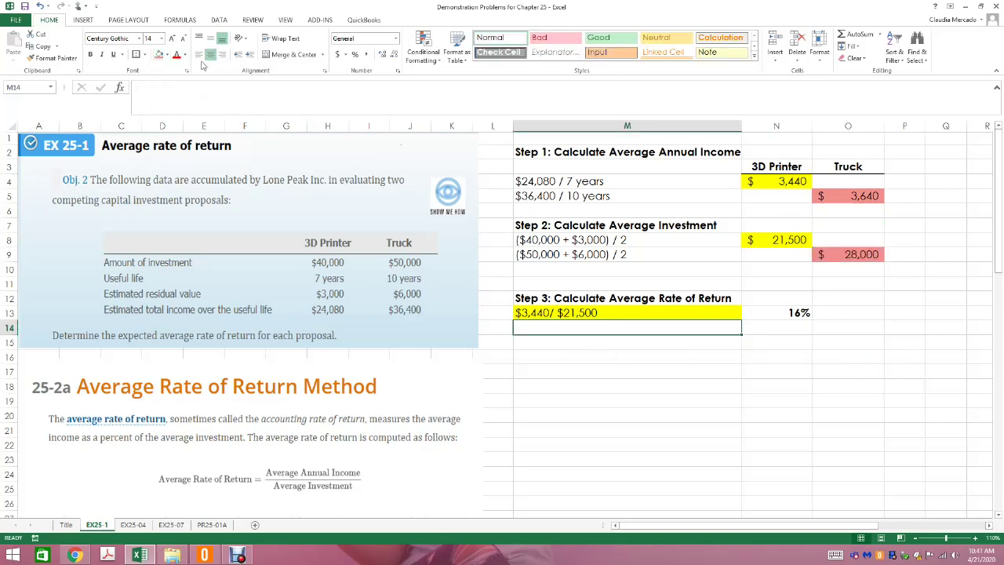
click(160, 55)
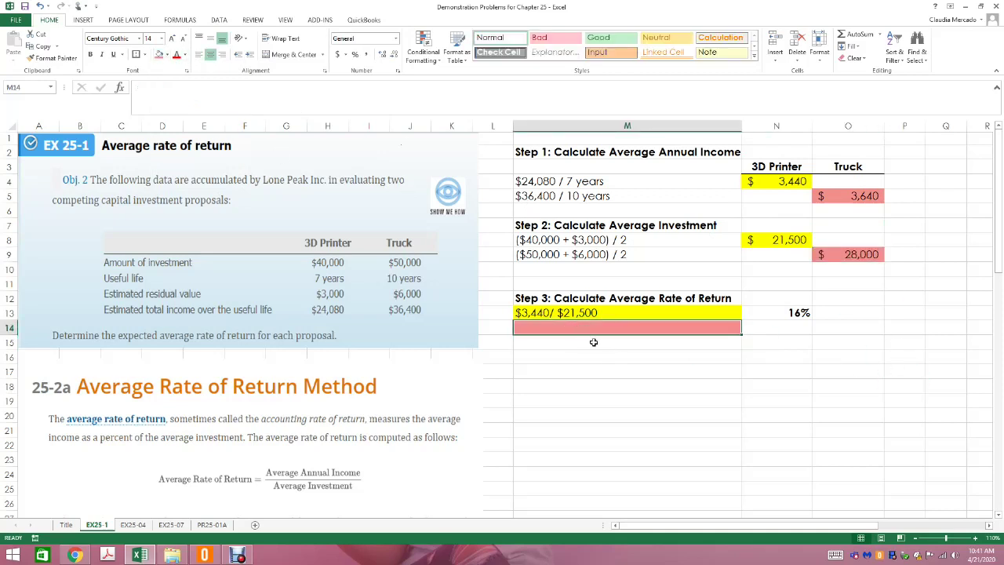
- Enter "$3,640/ $28,000" in M14 and left-align it
text($3)
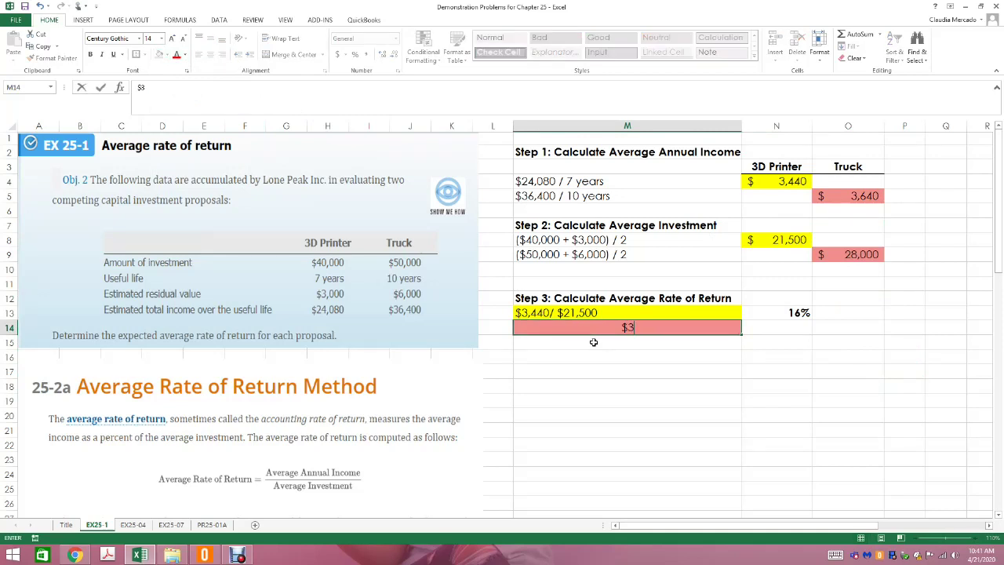
text(,640/ $28,000)
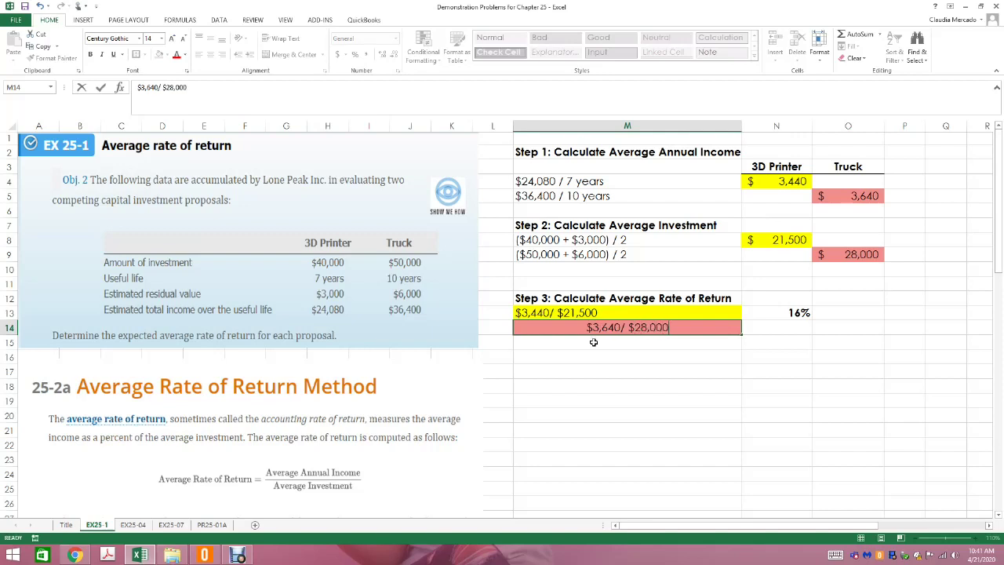
key(Return)
click(608, 328)
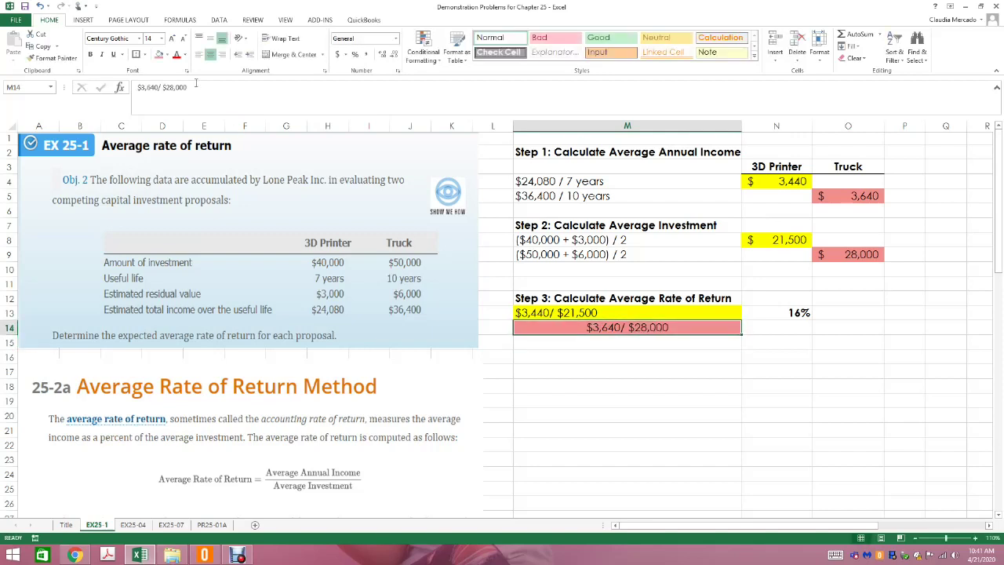
click(199, 54)
- Copy the bold percentage format from N13 to the Truck cell O14 and enter the formula =3640/28000 there
click(852, 328)
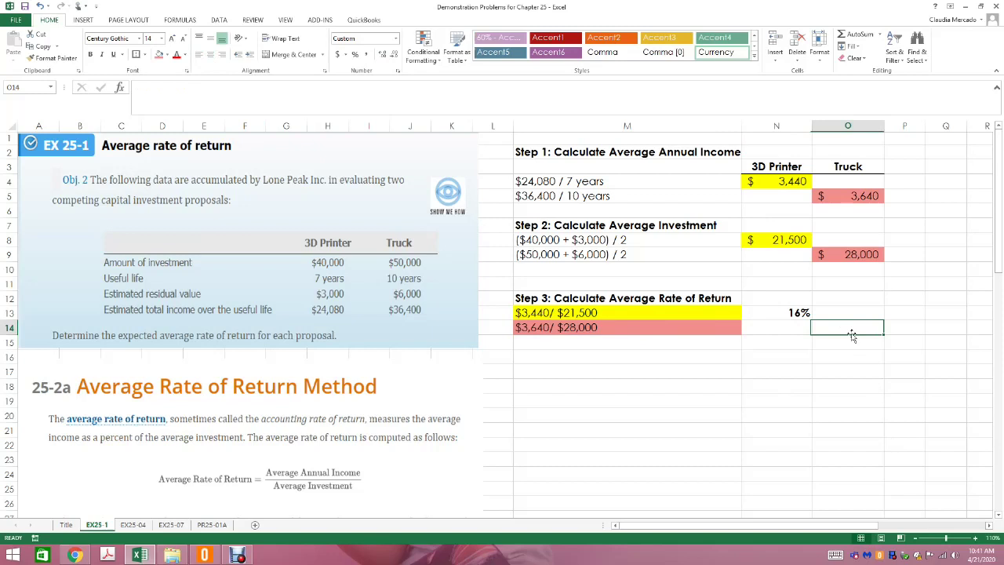
click(799, 312)
click(47, 58)
click(835, 328)
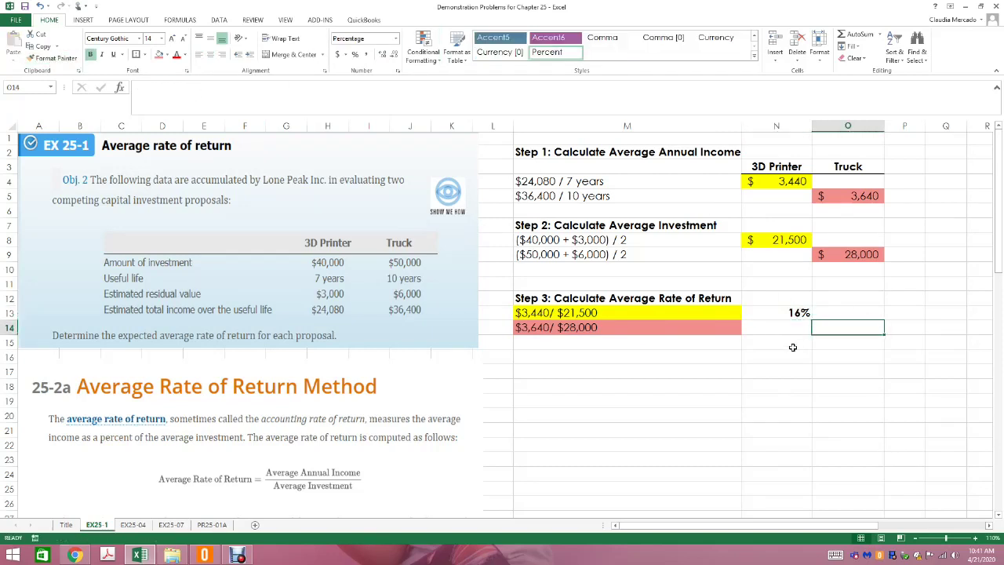
text(=)
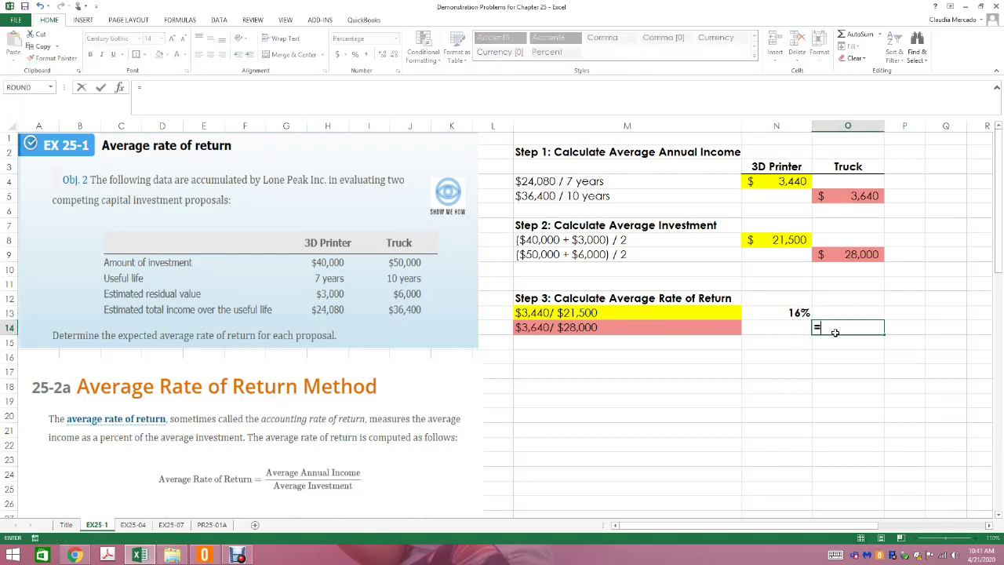
text(3640/28000)
key(Return)
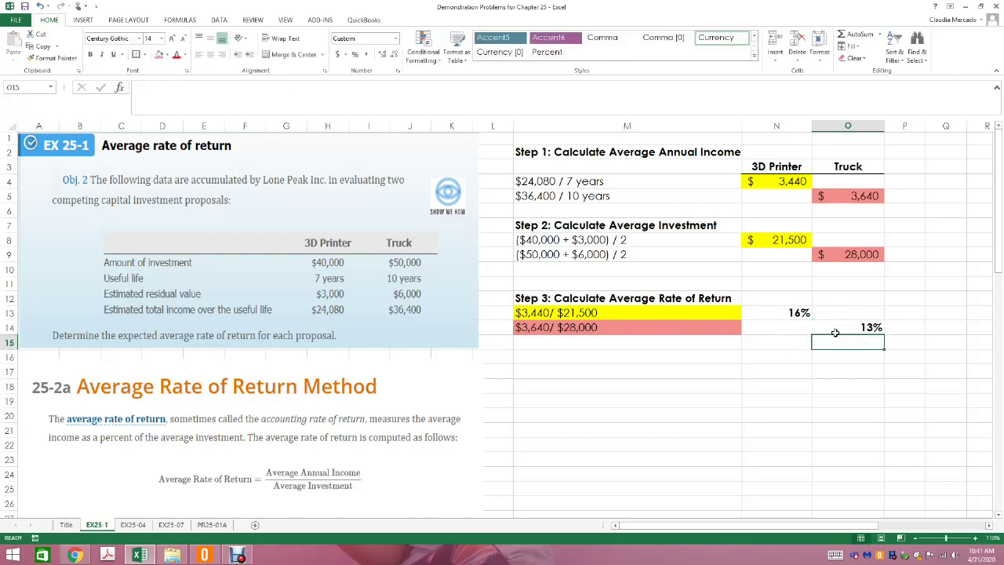
- Put a box border around each of the two average rate of return results in N13 and O14
click(797, 312)
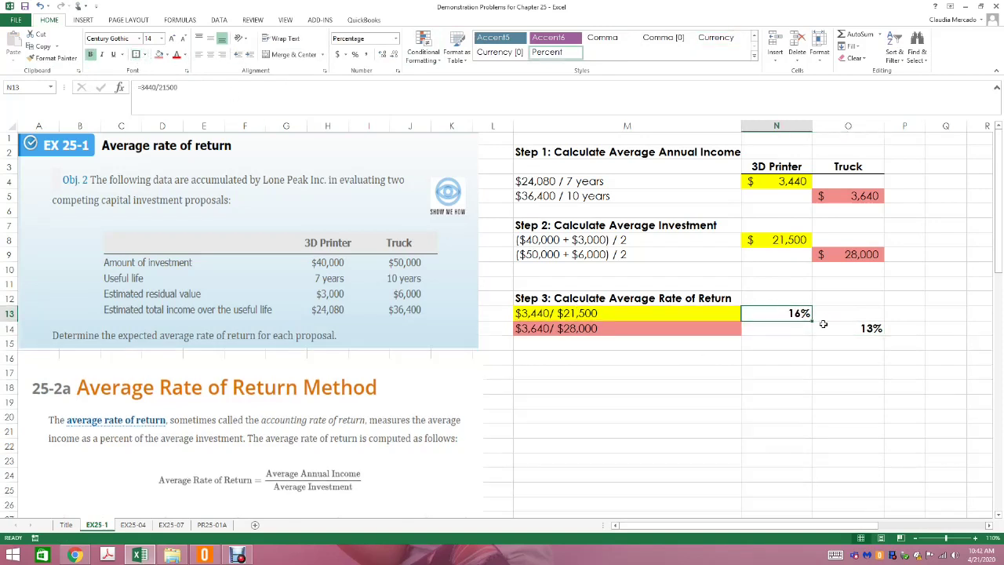
click(854, 333)
click(776, 417)
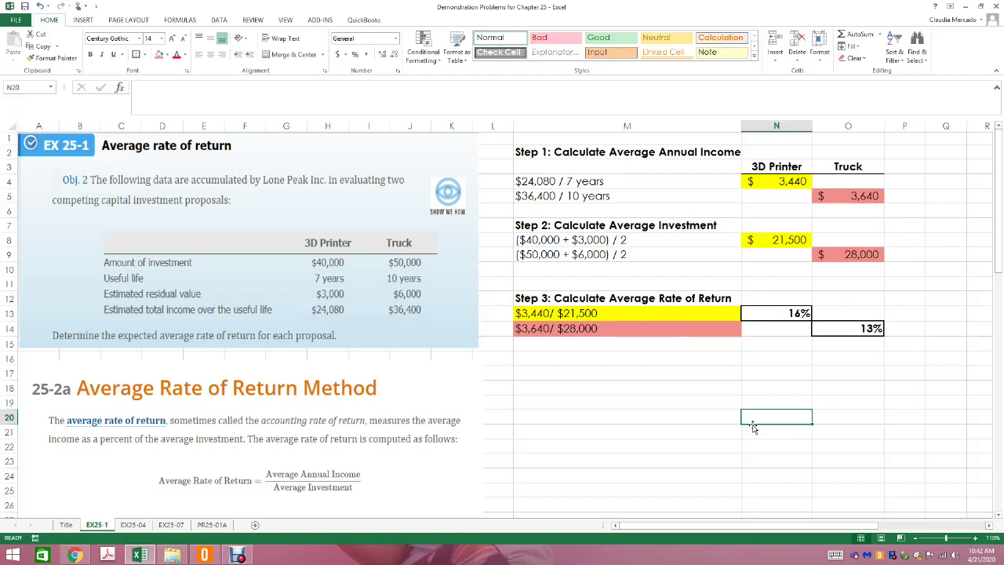
- Recheck the average rate of return formulas in the textbook picture and open the EX25-04 sheet
scroll(711, 423, down, 3)
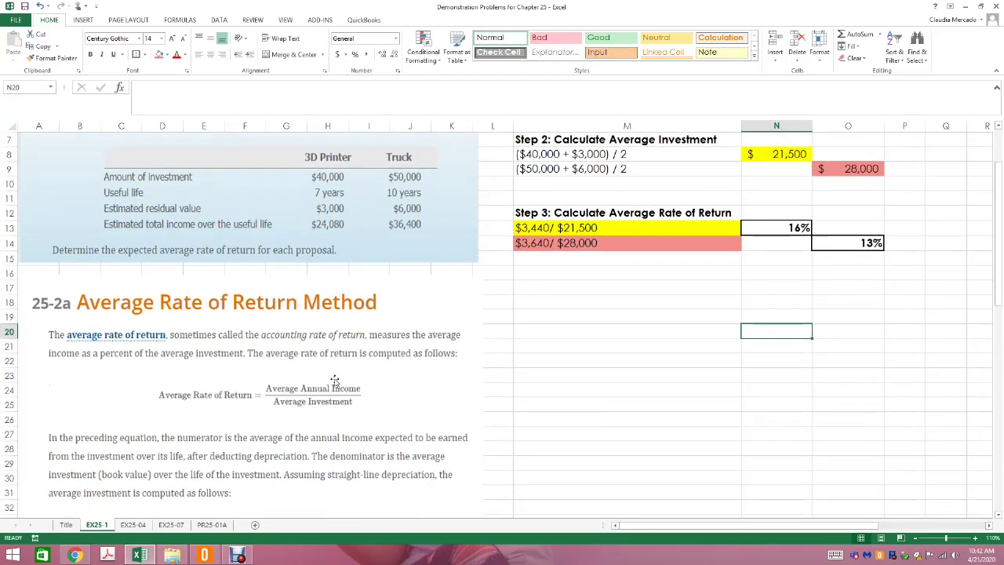
scroll(315, 447, down, 2)
scroll(305, 437, up, 5)
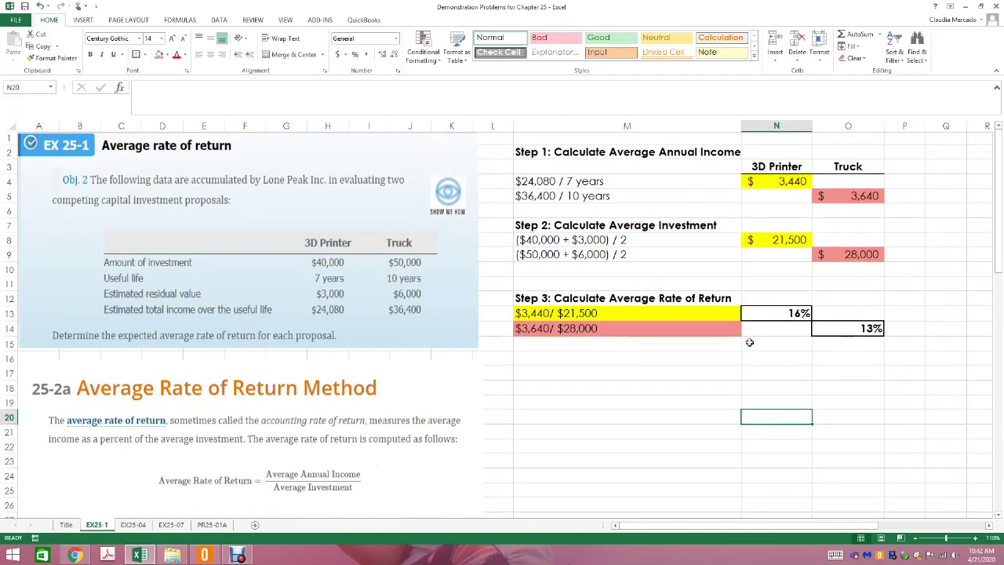
click(132, 524)
click(515, 461)
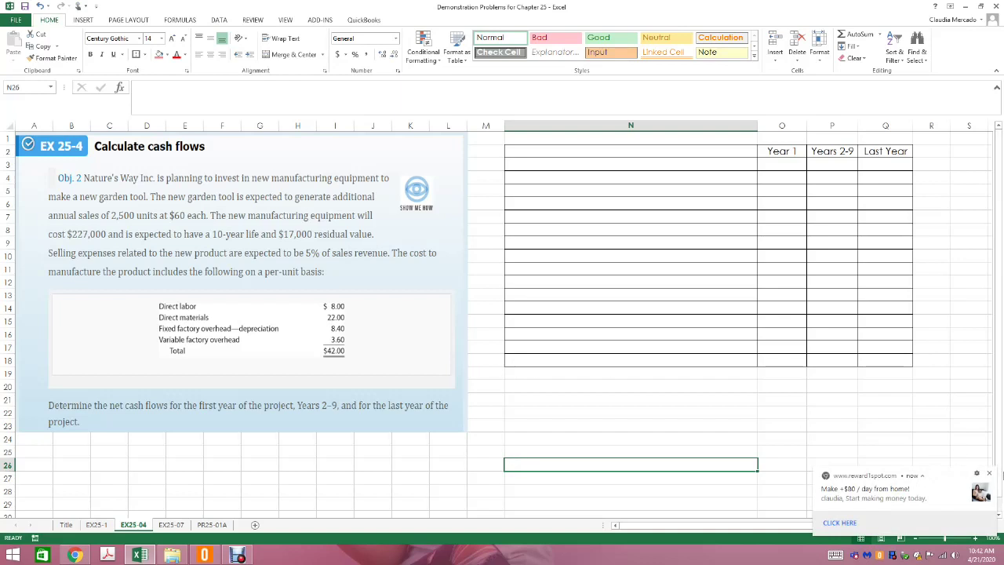
- Dismiss the browser notification and enter the label "Initial Investment" in N3 of the cash flow table
click(986, 473)
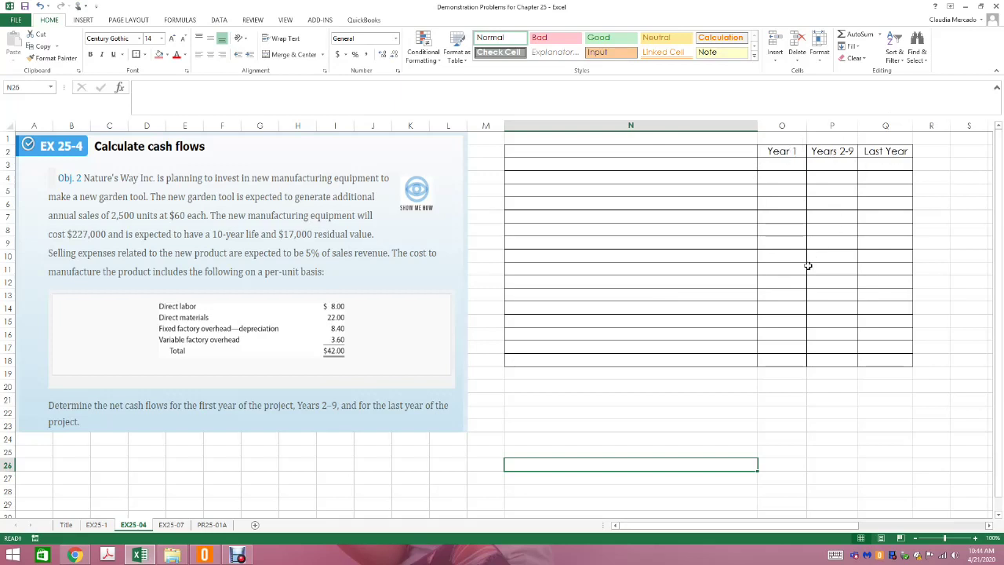
click(639, 164)
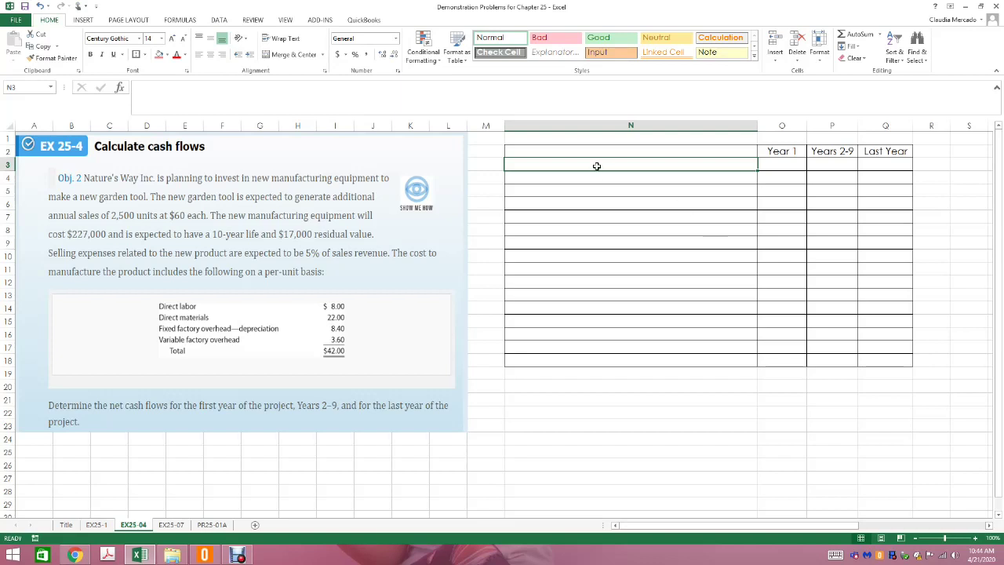
text(Int)
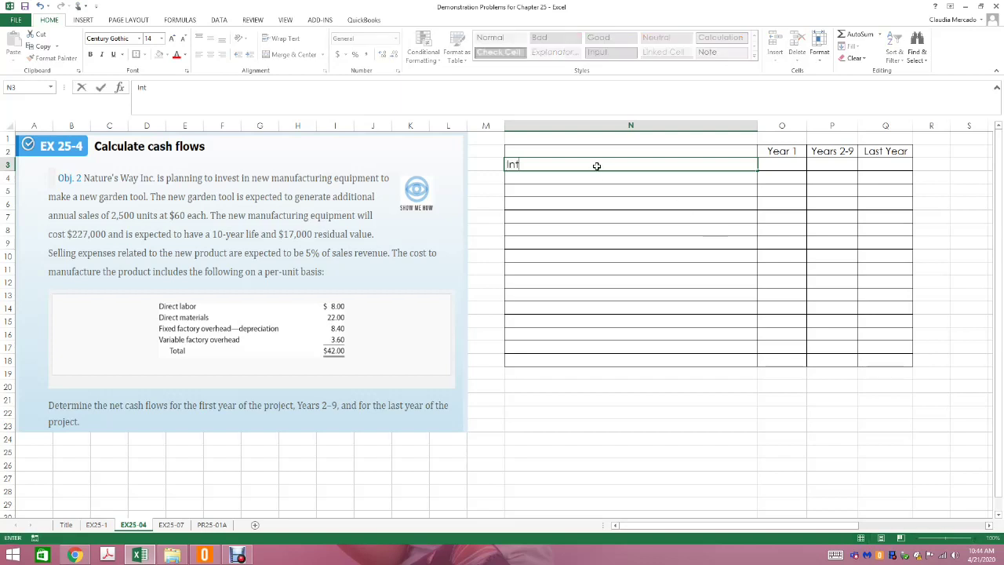
text(itial Investmen)
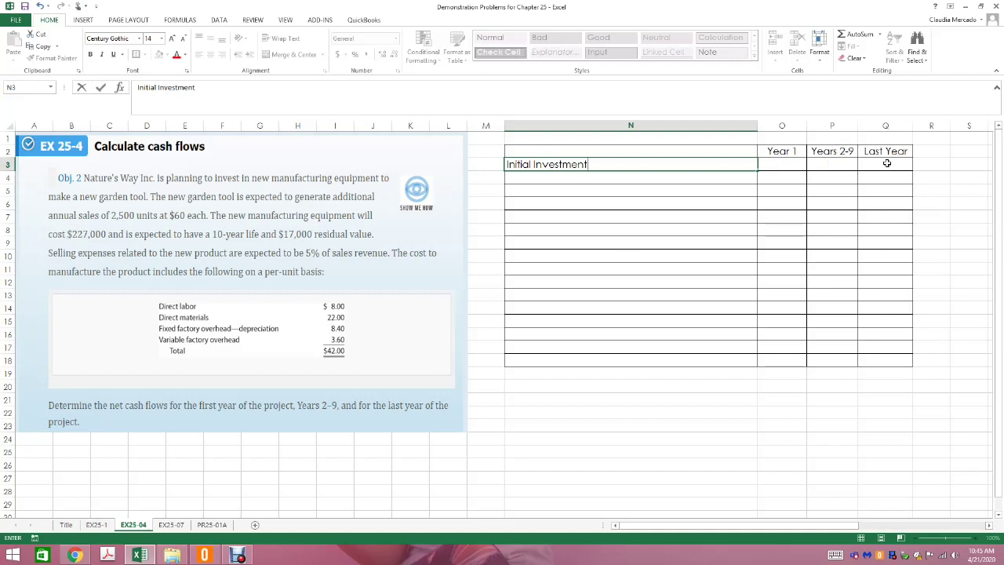
- Enter the initial investment as the negative amount (227,000) in the Year 1 cell O3
click(786, 166)
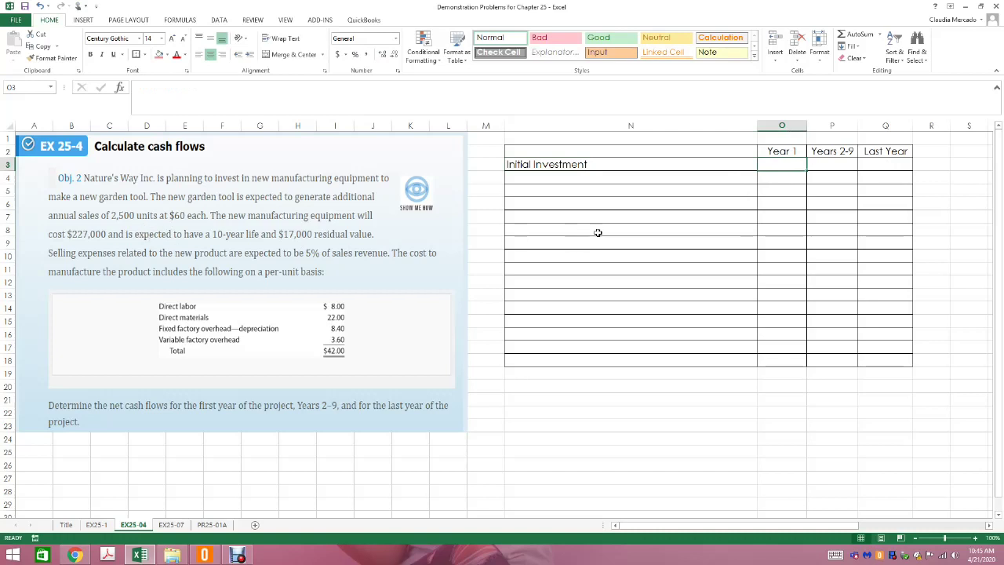
text(()
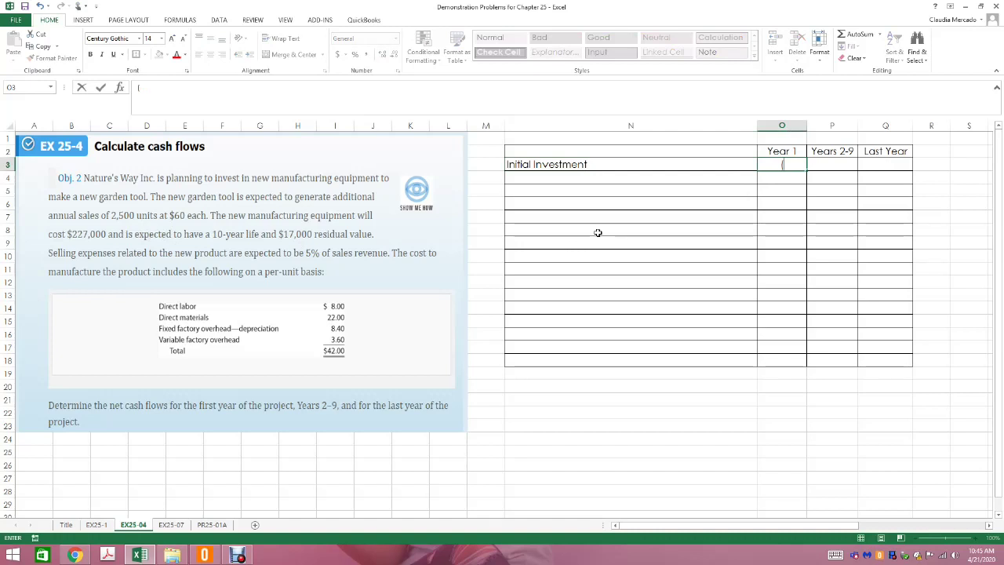
text(227,000)
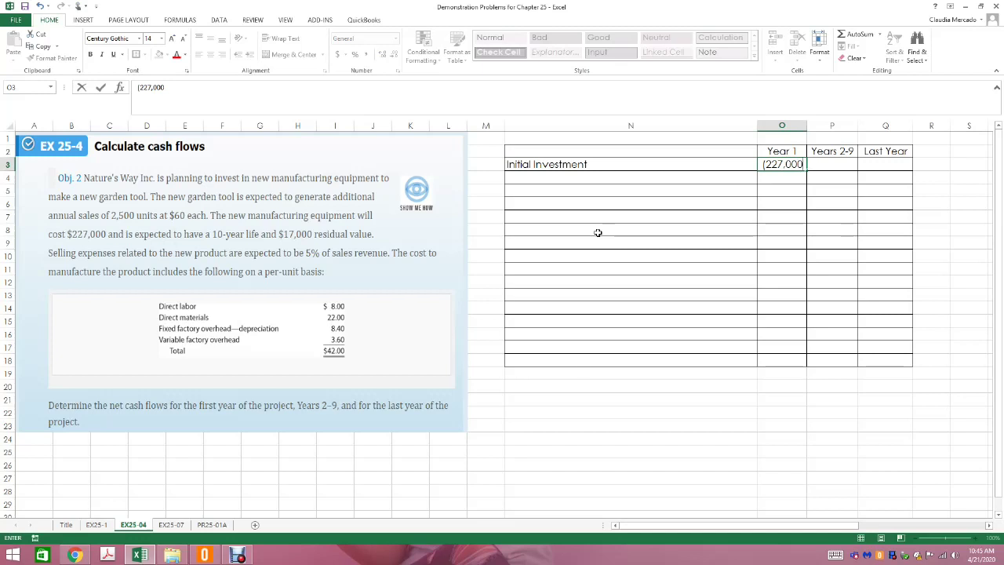
text())
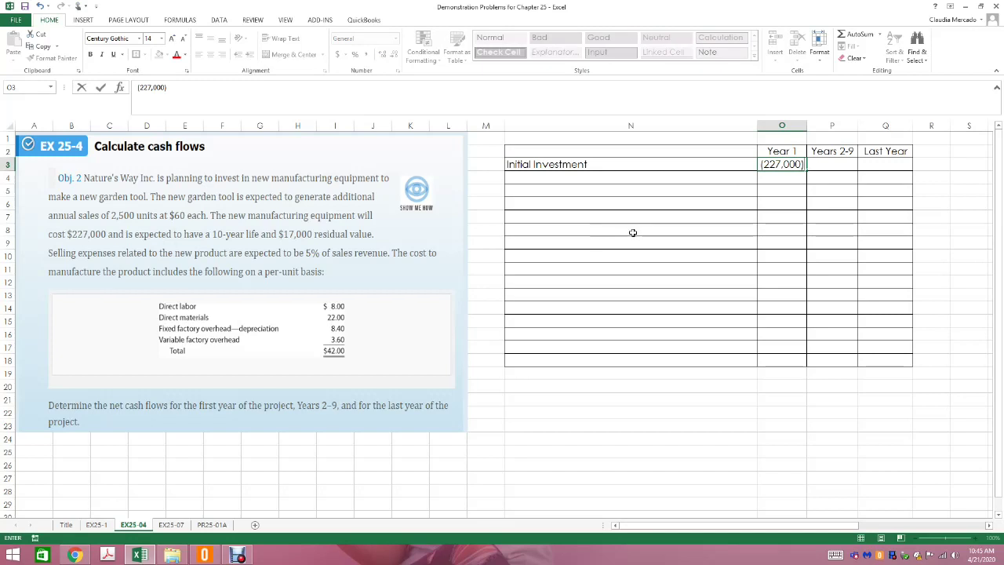
click(634, 232)
- Format O3 in comma style without decimals and autofit column O to its contents
click(768, 166)
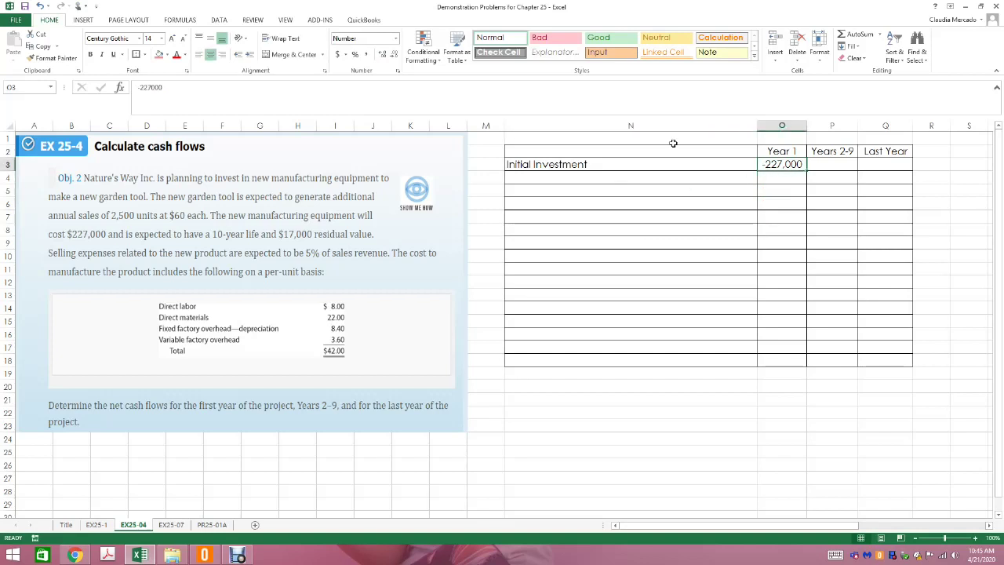
click(372, 54)
click(392, 55)
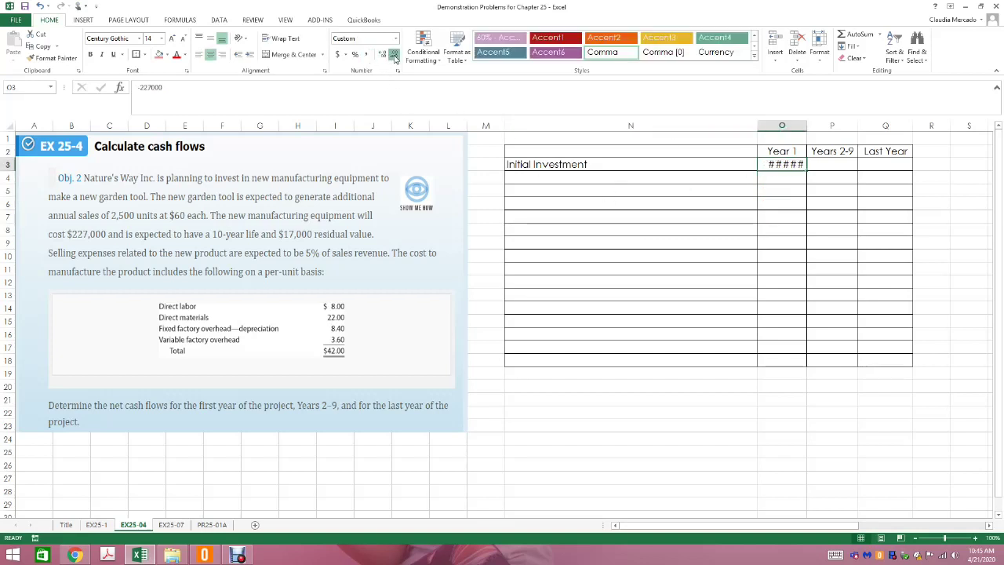
click(391, 54)
double_click(806, 125)
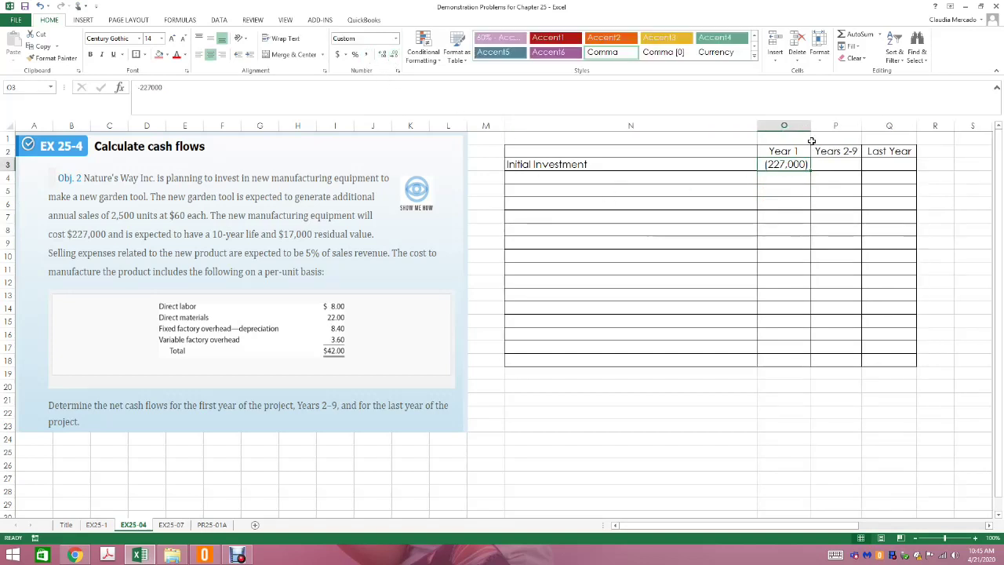
click(776, 279)
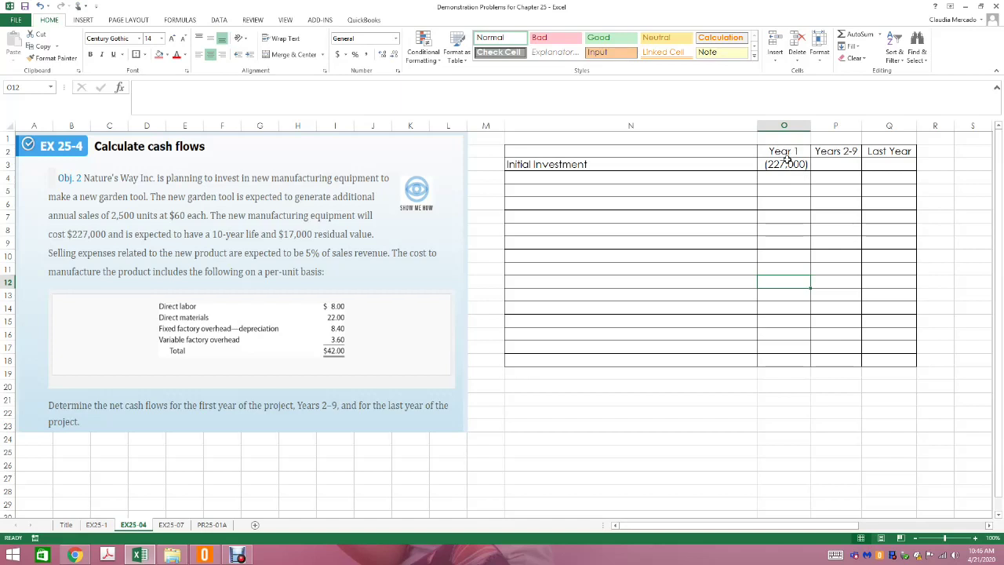
- Enter the heading "Operating Cash Flows:" in N4
click(594, 181)
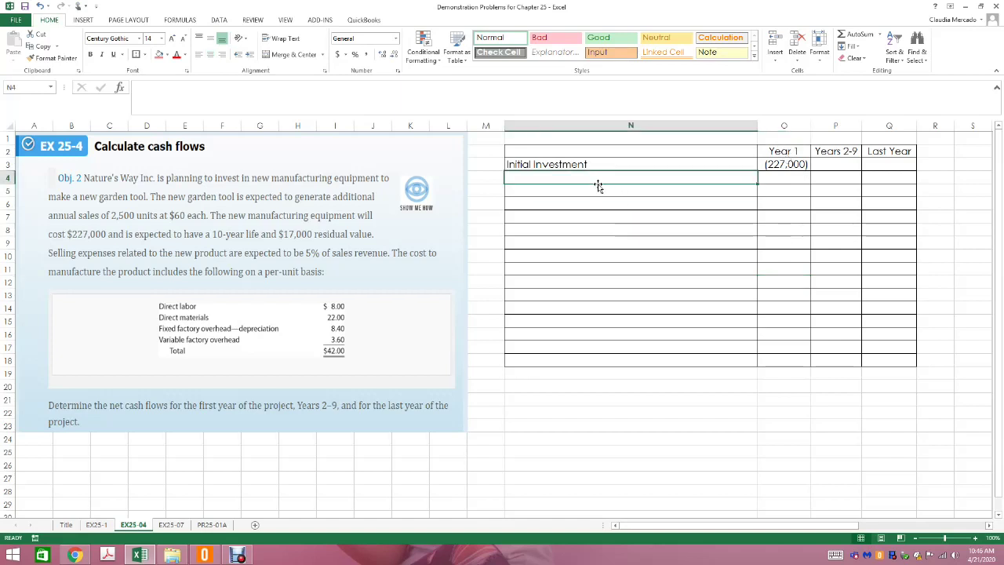
text(Operating Cs)
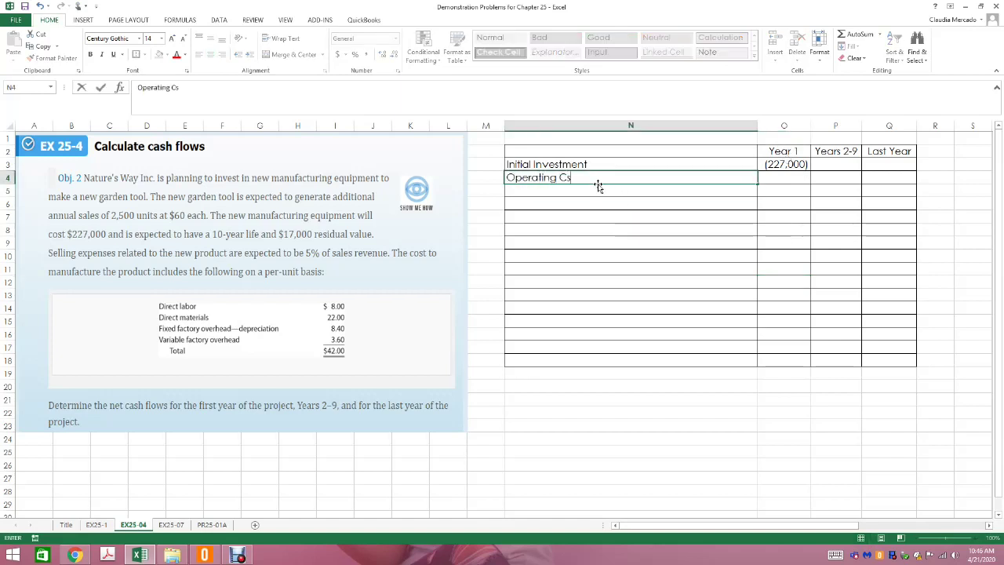
key(BackSpace)
text(ash Flows:)
key(Return)
- Enter the label "Annual Revenues (2500 units X $60)" in N5
text(A)
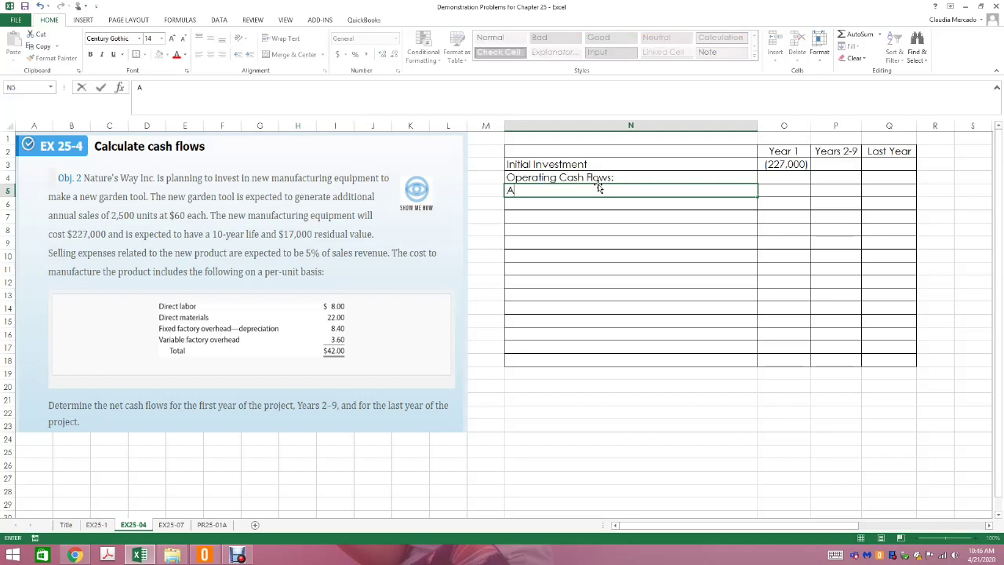
text(nnual Revenues ()
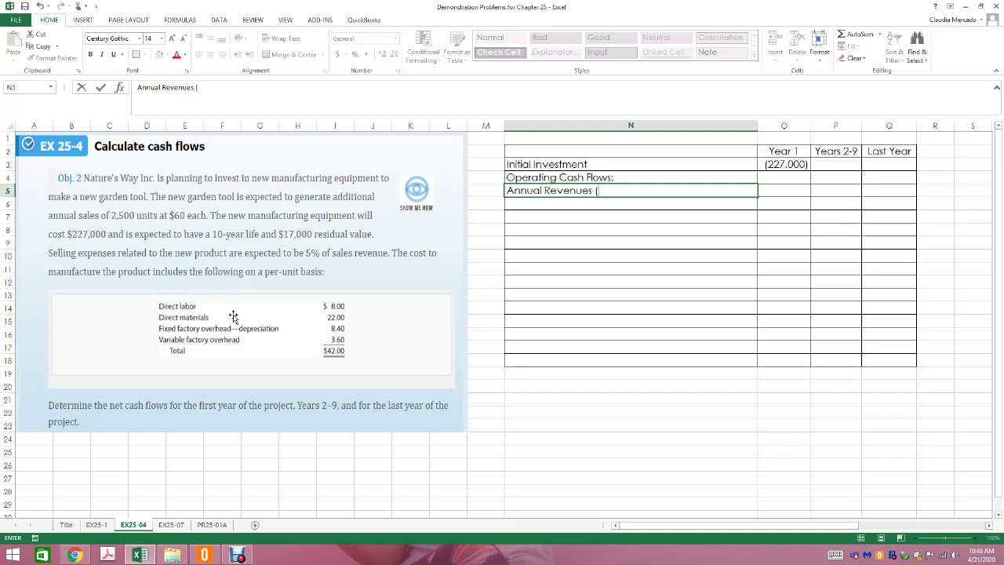
text(2500)
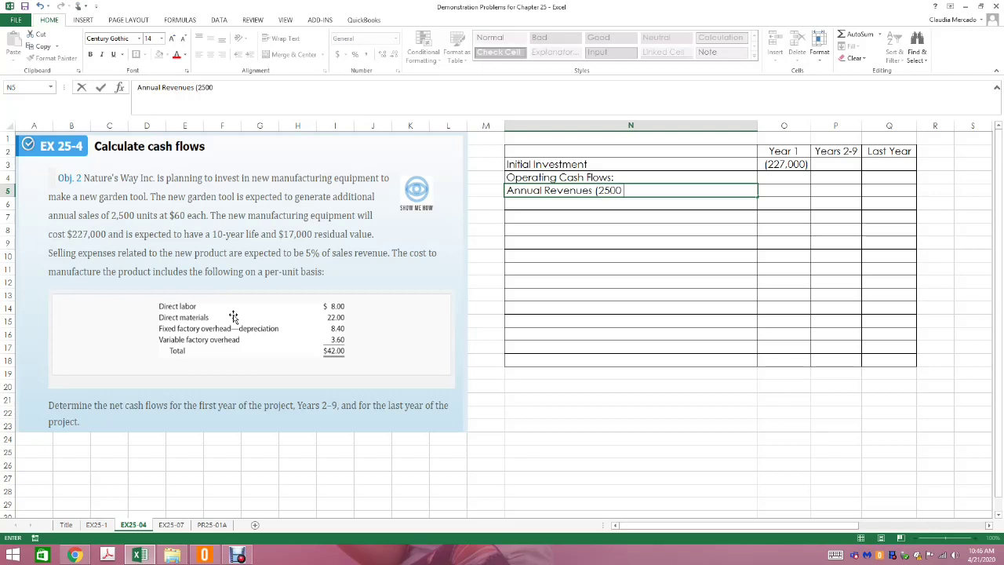
text( units X $60))
- Open the Windows Calculator, multiply 2500 by 60 for the annual revenue, and close it
click(12, 555)
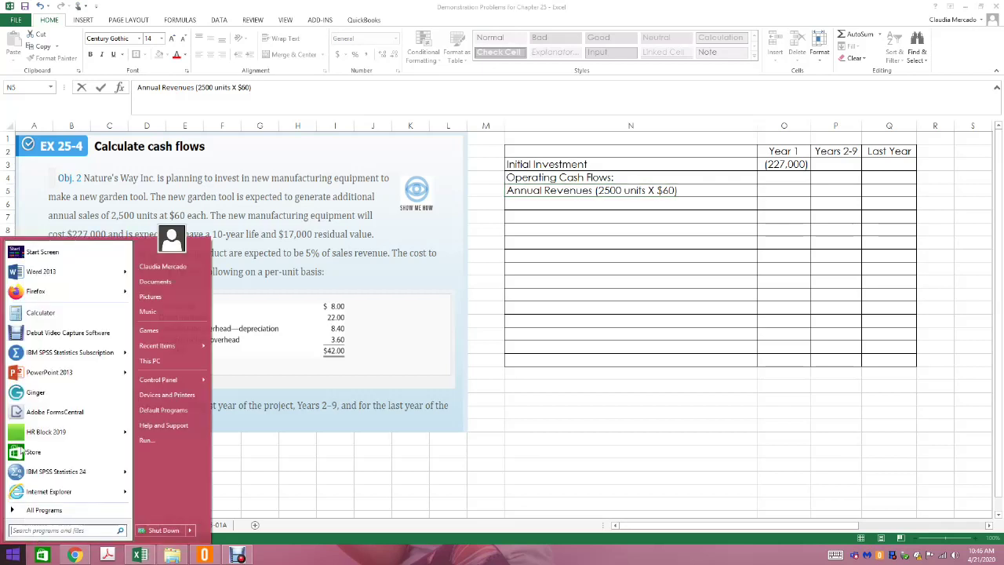
click(41, 312)
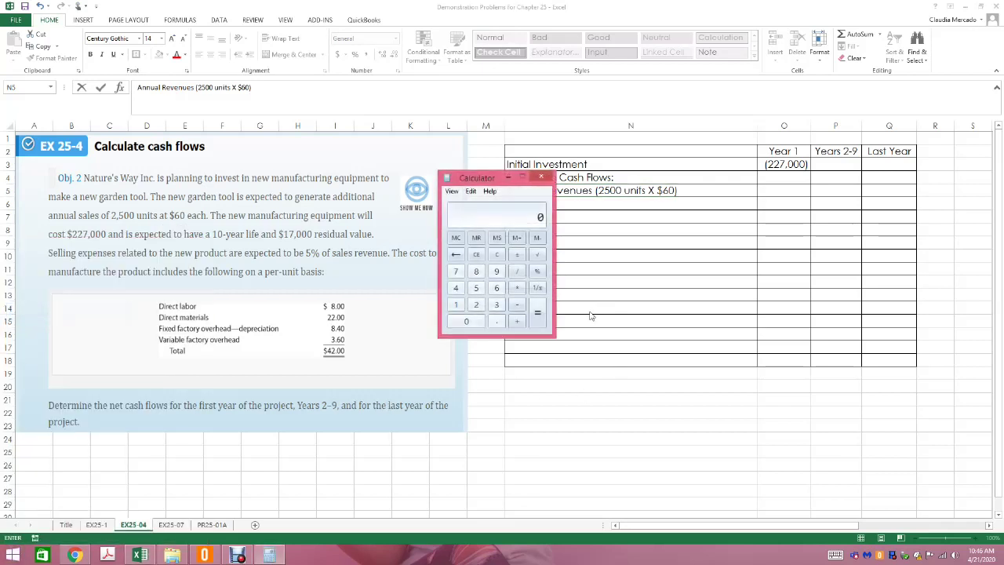
text(2500*60)
key(Return)
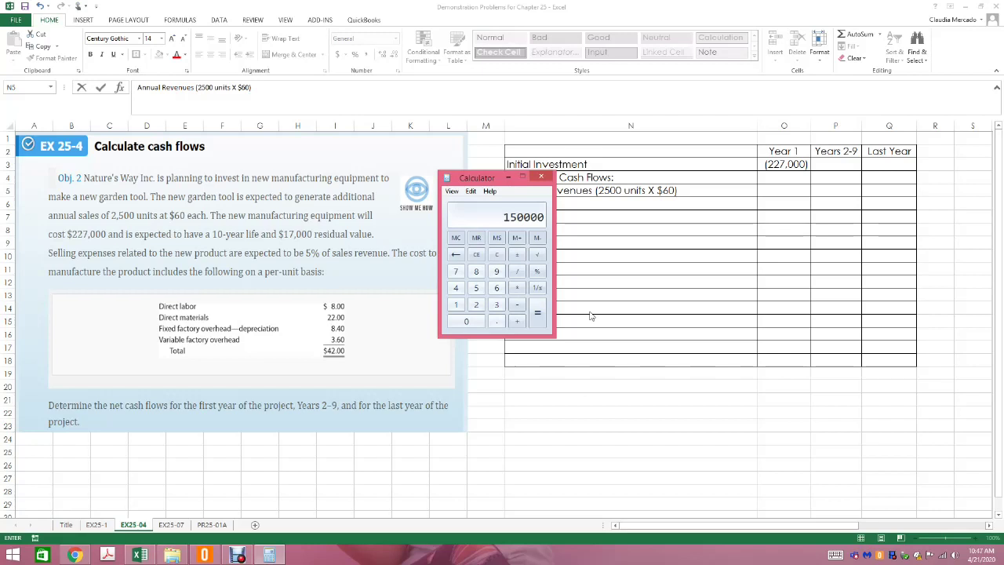
click(541, 177)
- Enter 150000 as the Year 1 annual revenues in O5 and format it in comma style without decimals
click(793, 195)
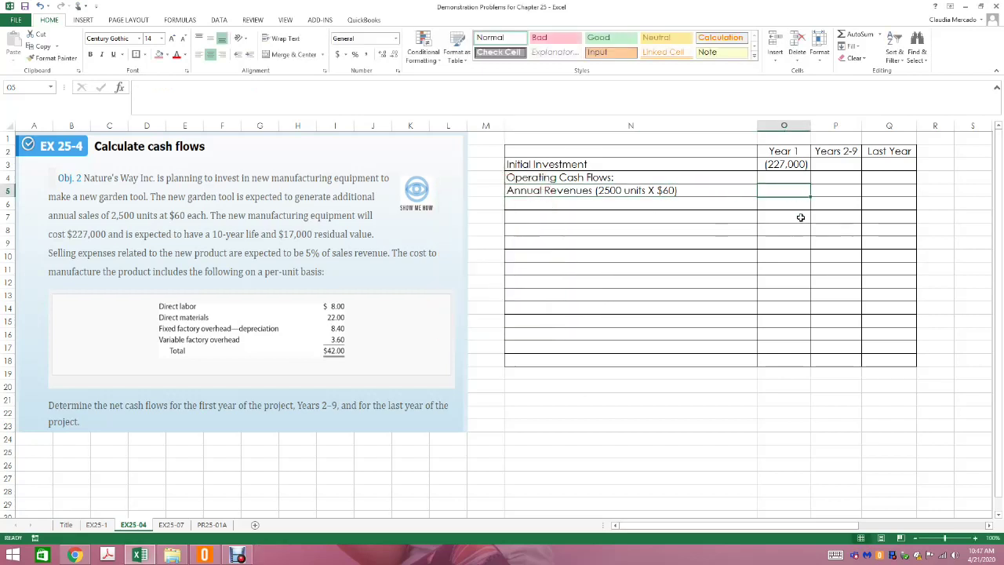
text(150000)
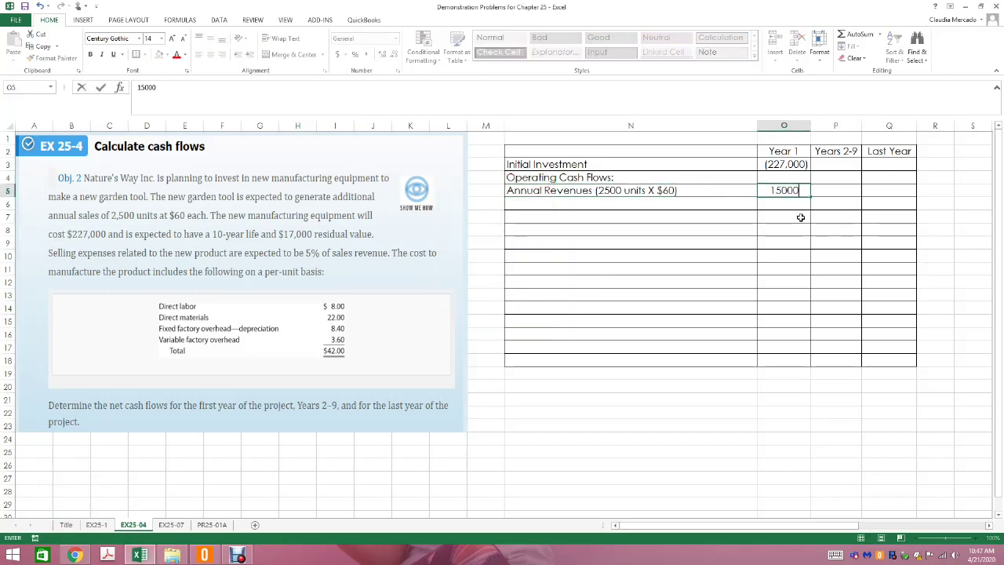
key(Return)
key(Up)
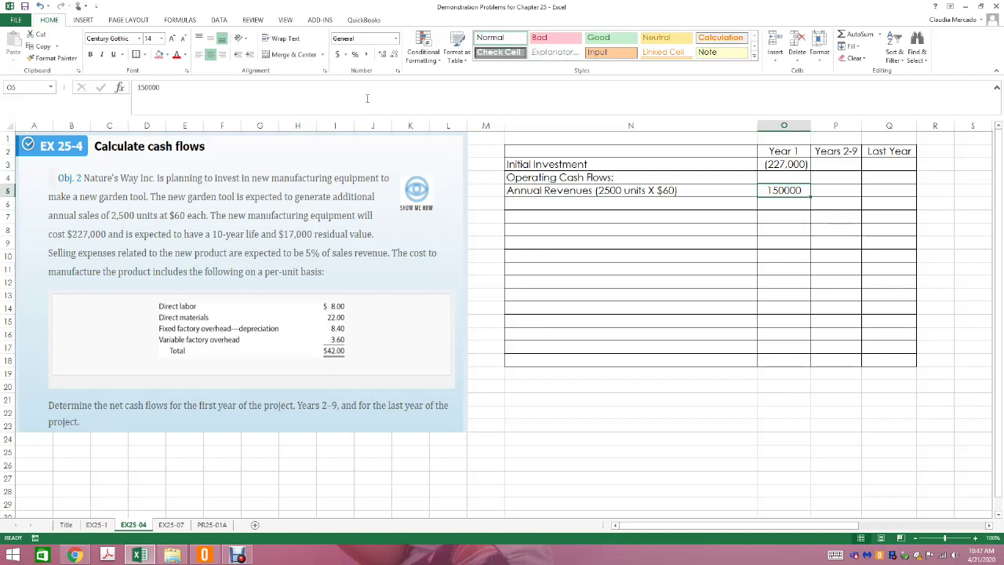
click(367, 55)
click(394, 54)
click(394, 54)
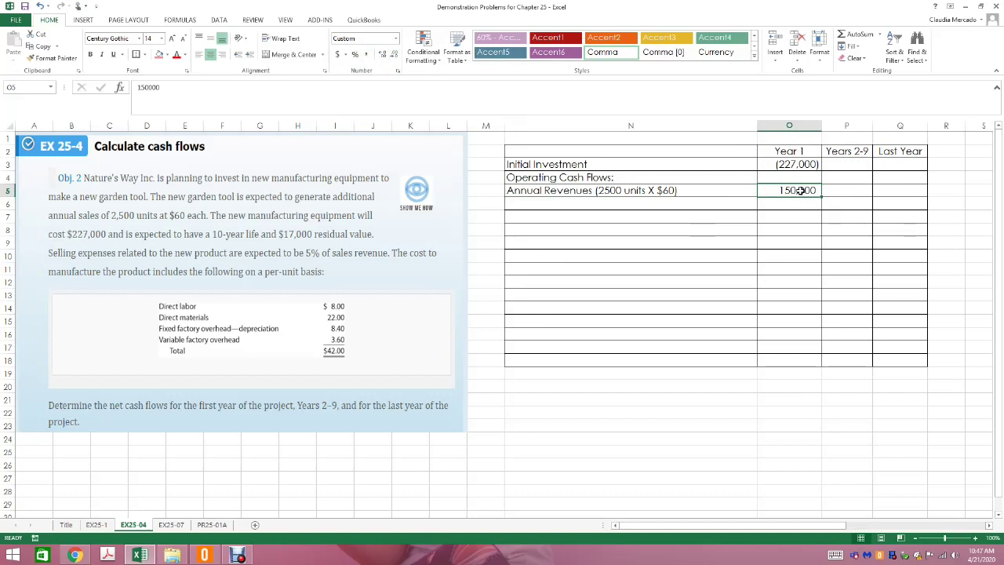
- Copy the Year 1 annual revenues from O5 into the Years 2-9 and Last Year cells P5:Q5
key(ctrl+c)
drag(847, 192, 900, 191)
key(ctrl+v)
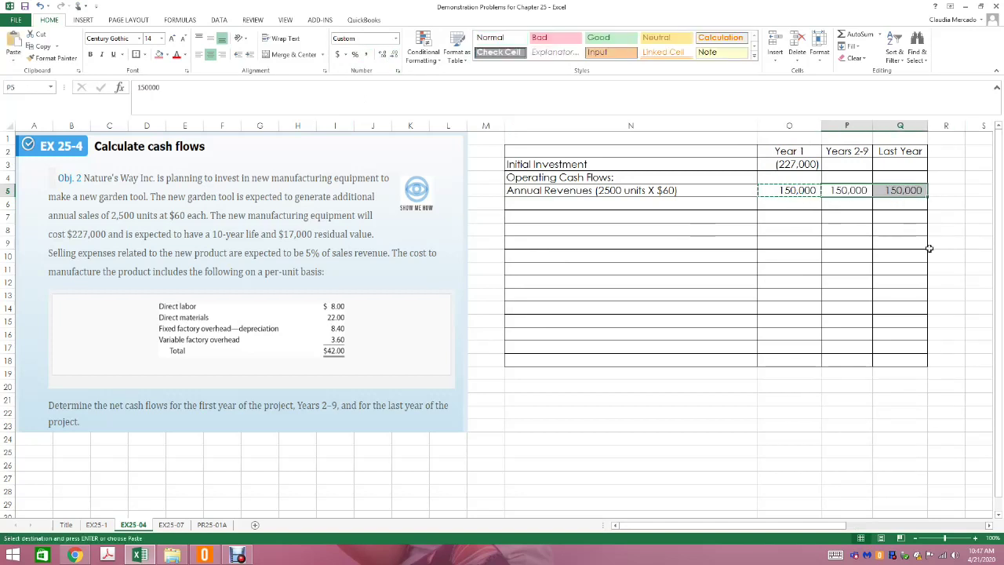
click(792, 192)
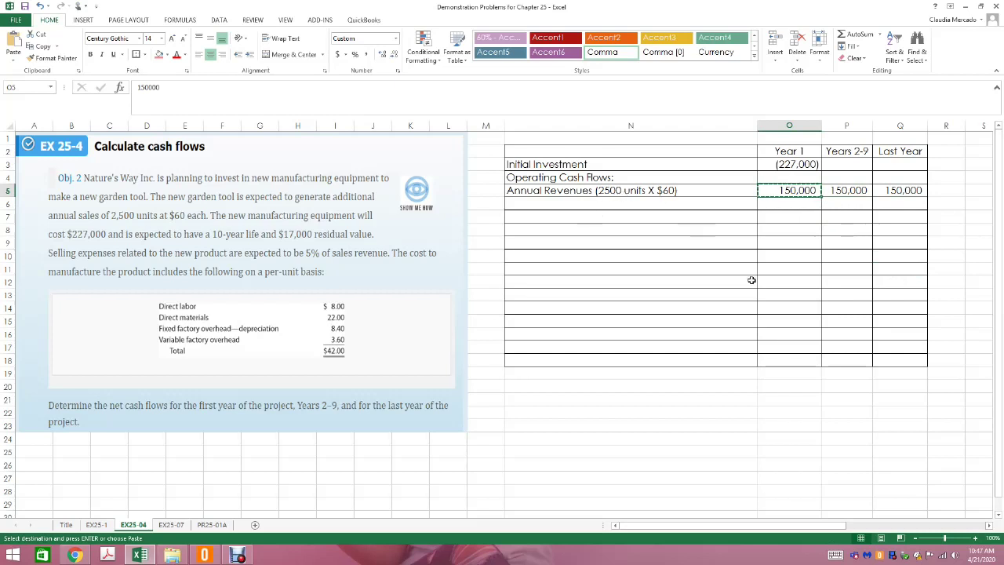
key(Escape)
click(831, 293)
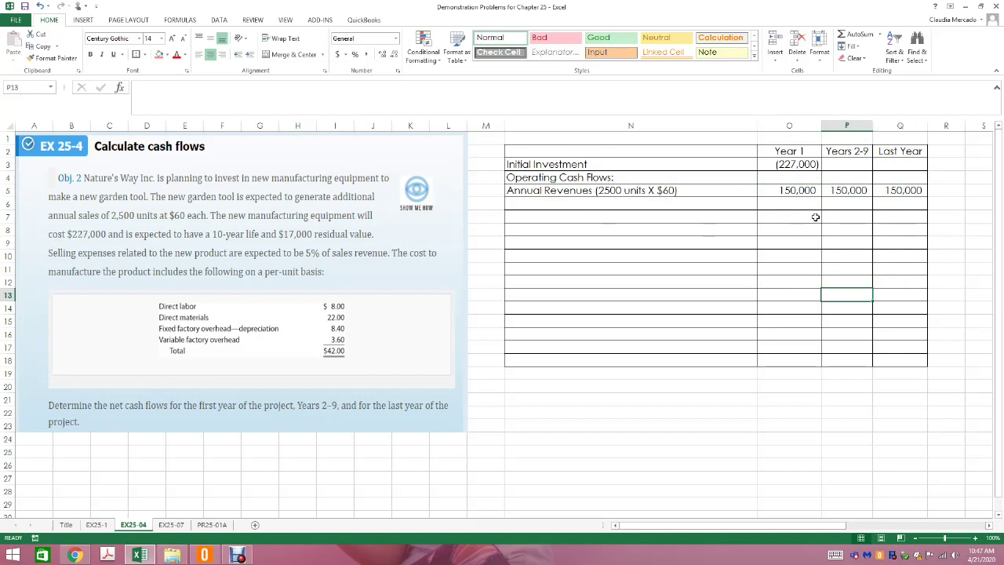
- Enter the label "Selling Expenses ($150,000 X 5%)" in N6
click(675, 208)
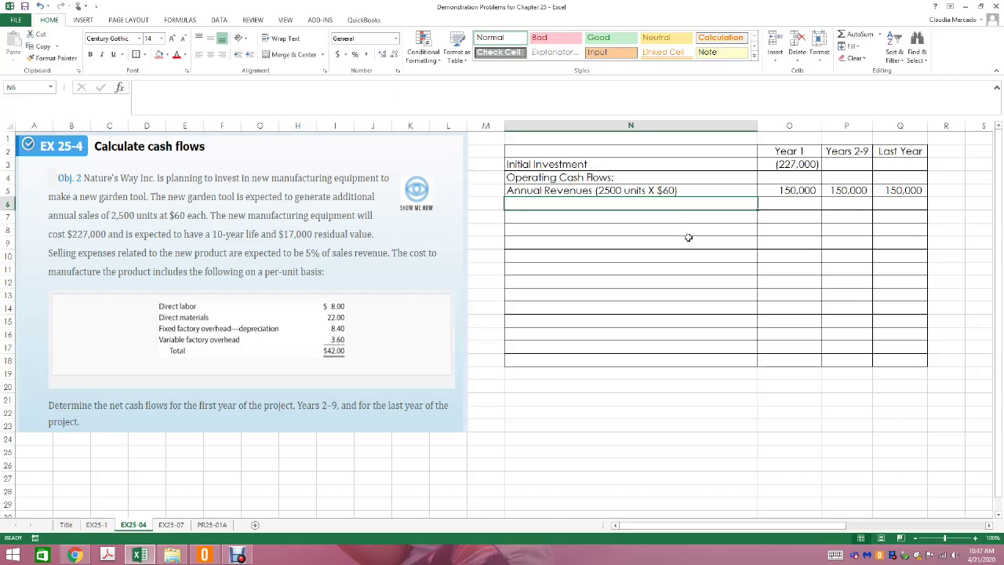
text(Selling Esxpen)
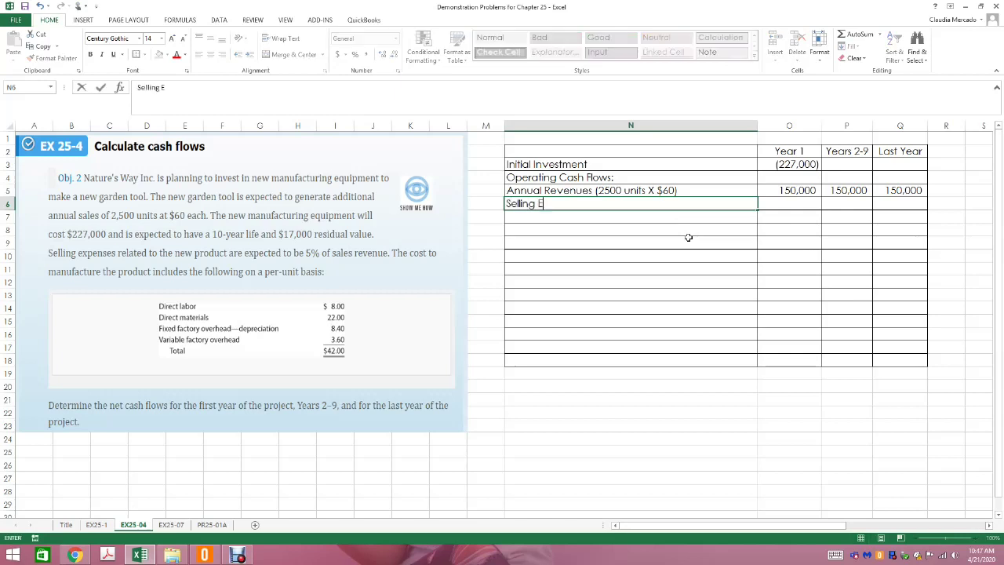
key(BackSpace)
key(BackSpace)
key(BackSpace)
key(BackSpace)
key(BackSpace)
text(xpenses ()
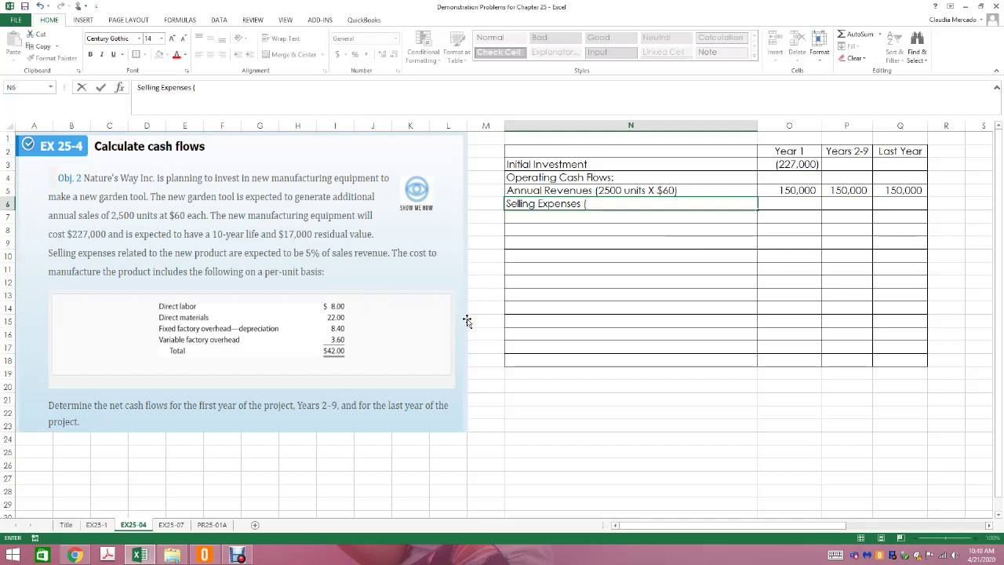
text($150,000 X)
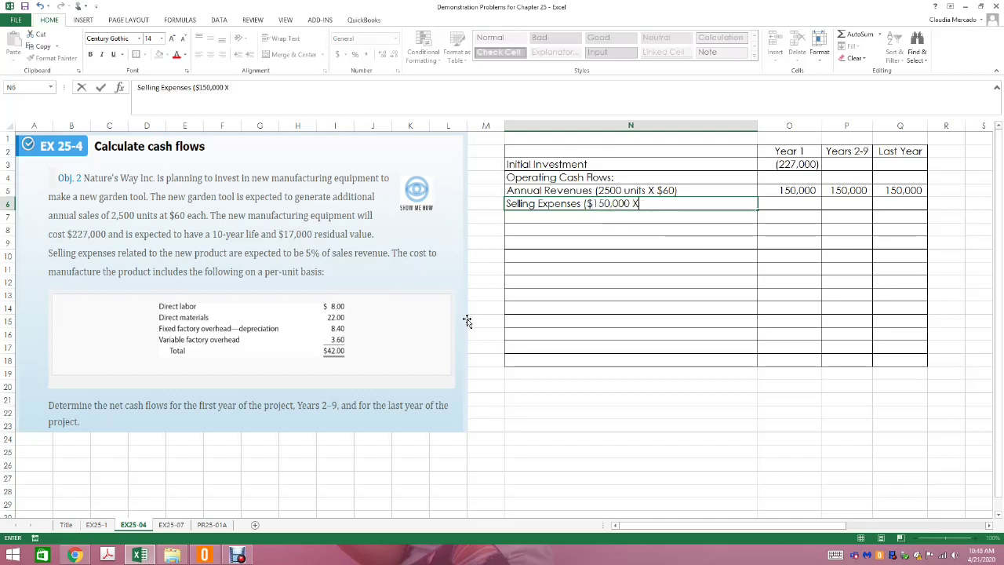
text( 5%))
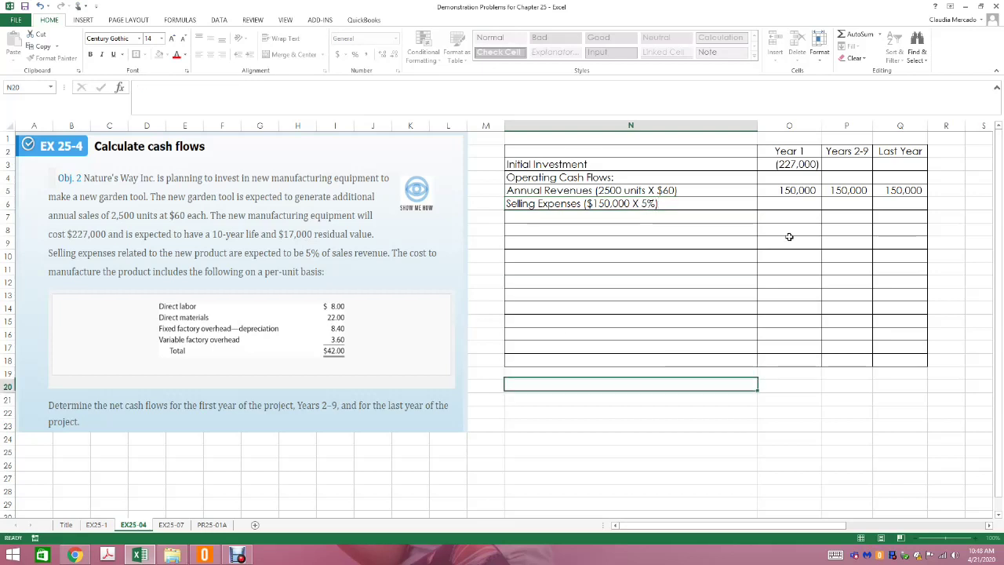
- Enter the formula =150000*5% for the Year 1 selling expenses in O6
key(Tab)
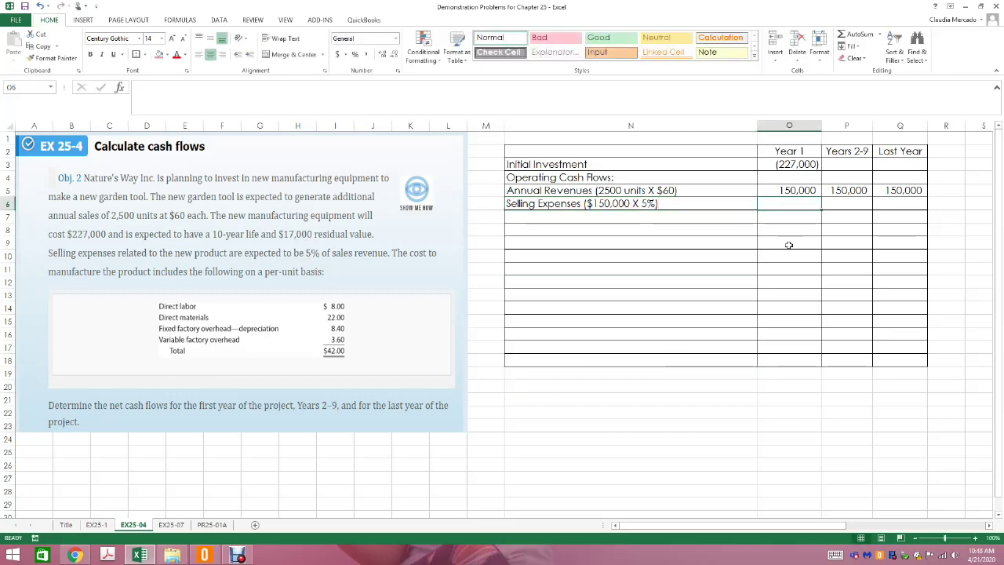
text(=1)
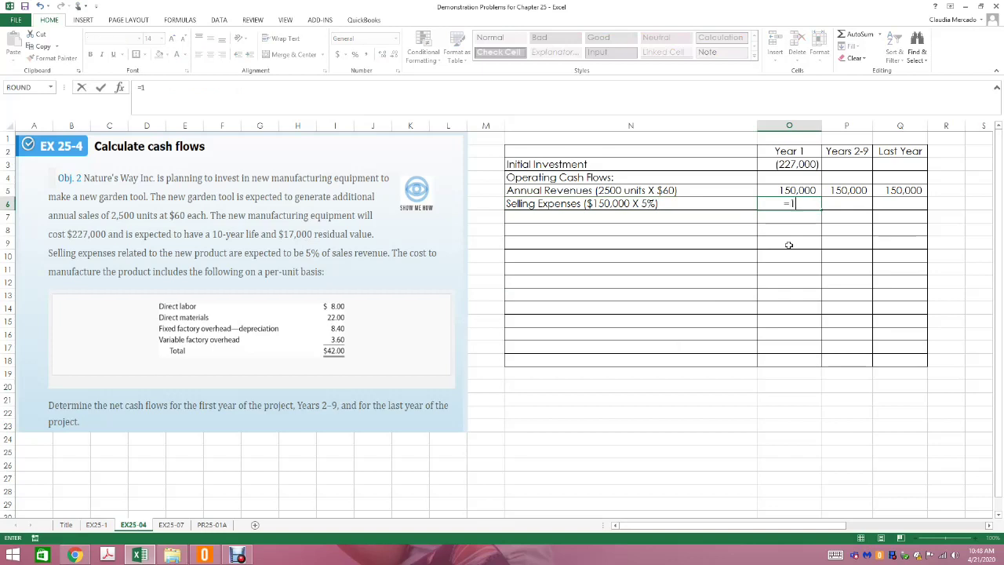
text(50000*5%)
key(Return)
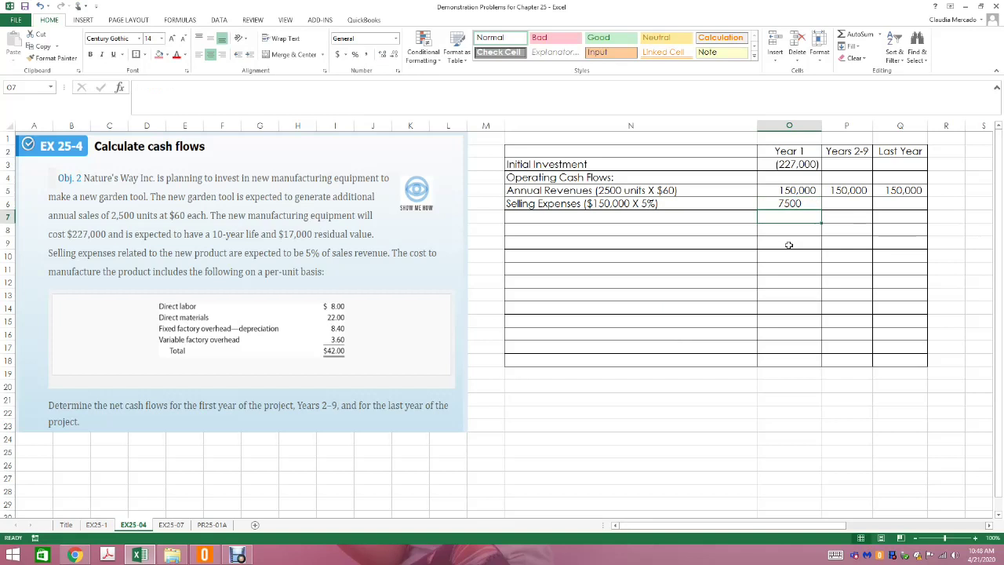
- Change the Year 1 selling expenses formula in O6 to =-150000*5% and format the cell in comma style without decimals
click(801, 206)
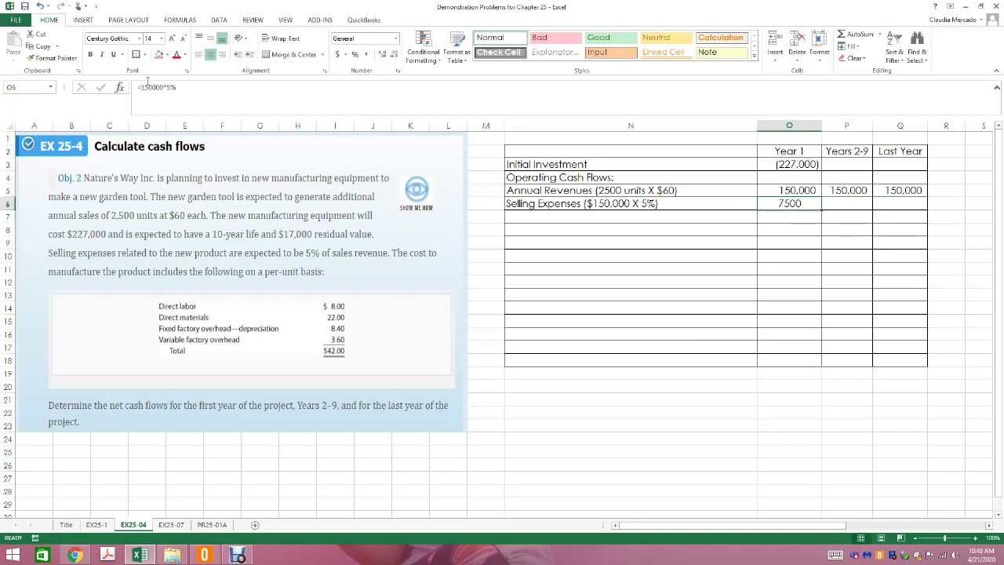
click(142, 87)
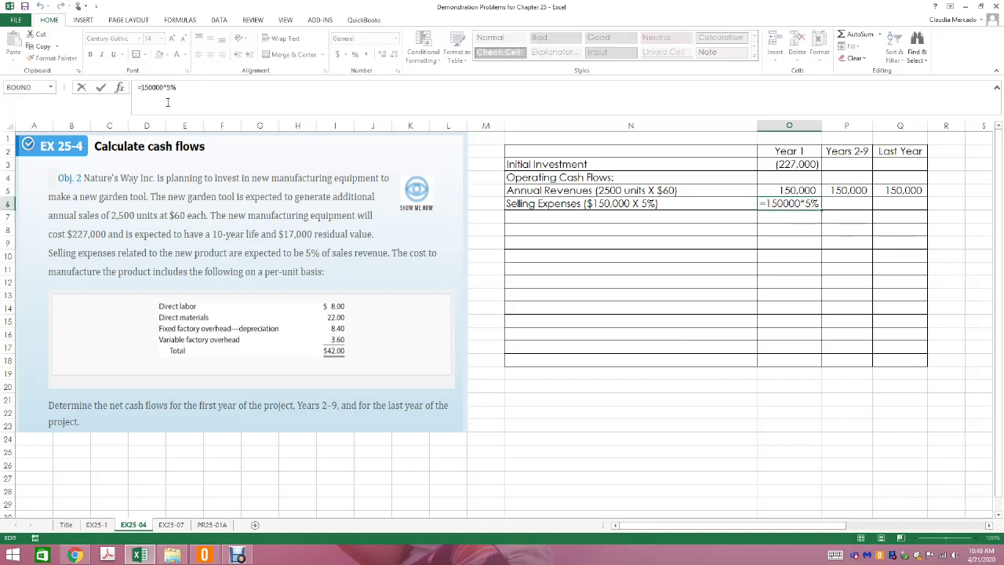
text(-)
key(Return)
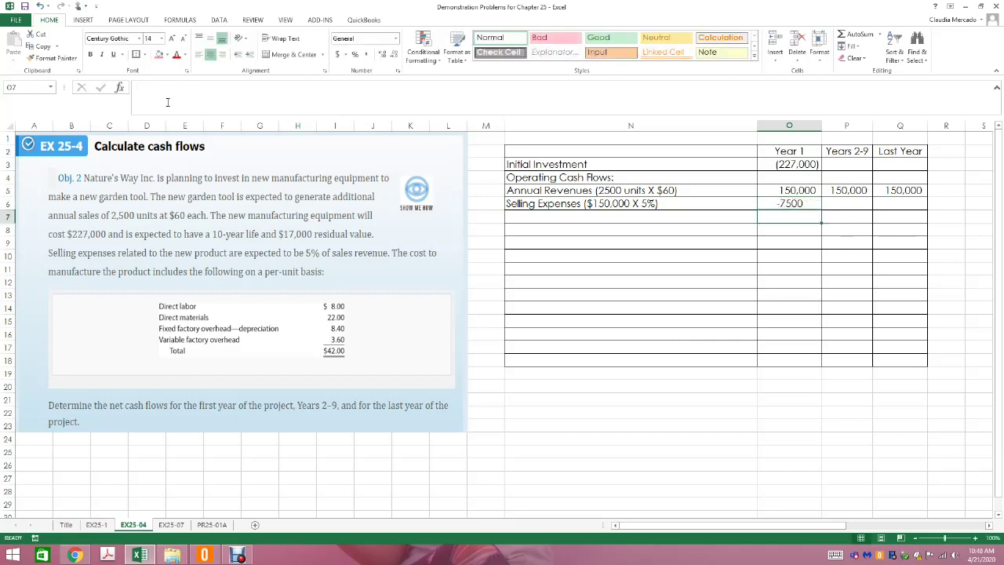
click(784, 205)
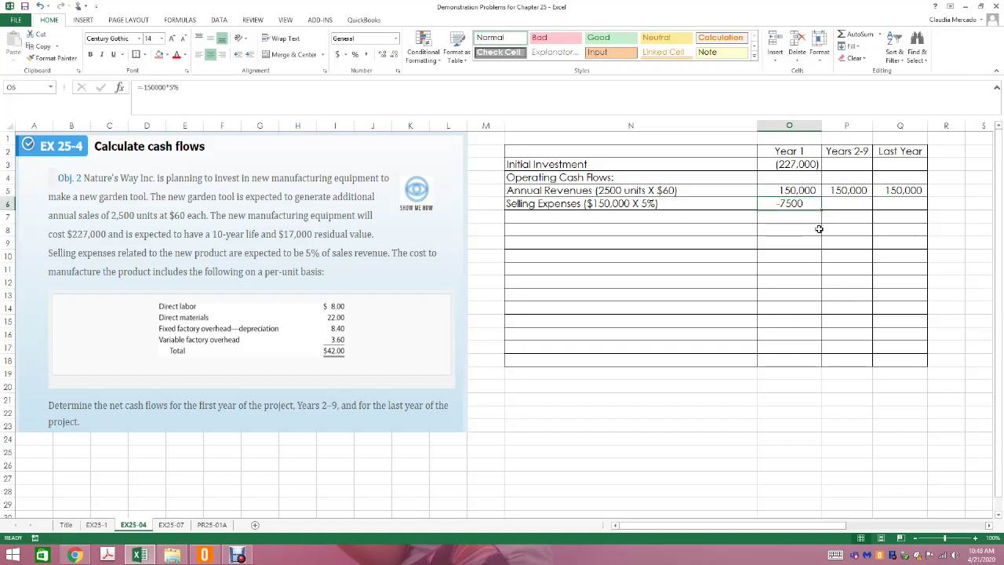
click(366, 54)
click(393, 54)
click(392, 55)
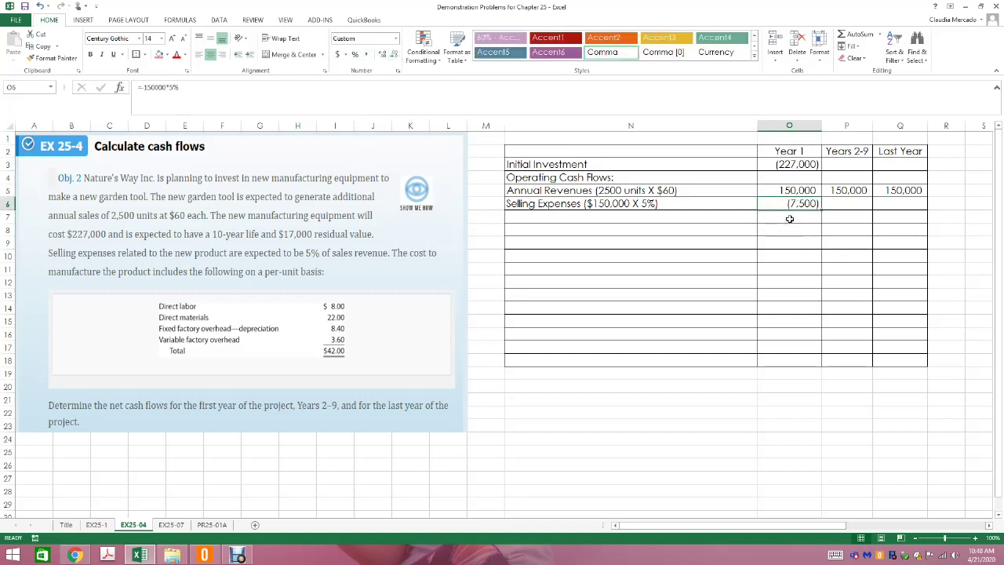
- Copy the Year 1 selling expenses from O6 into the Years 2-9 and Last Year cells P6:Q6
key(ctrl+c)
drag(838, 205, 886, 208)
key(ctrl+v)
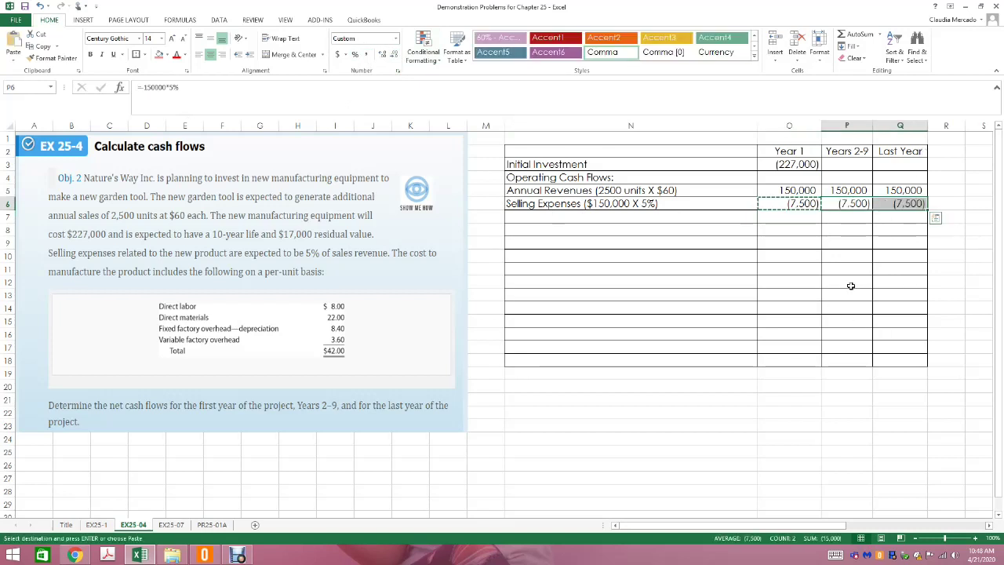
key(Escape)
click(812, 307)
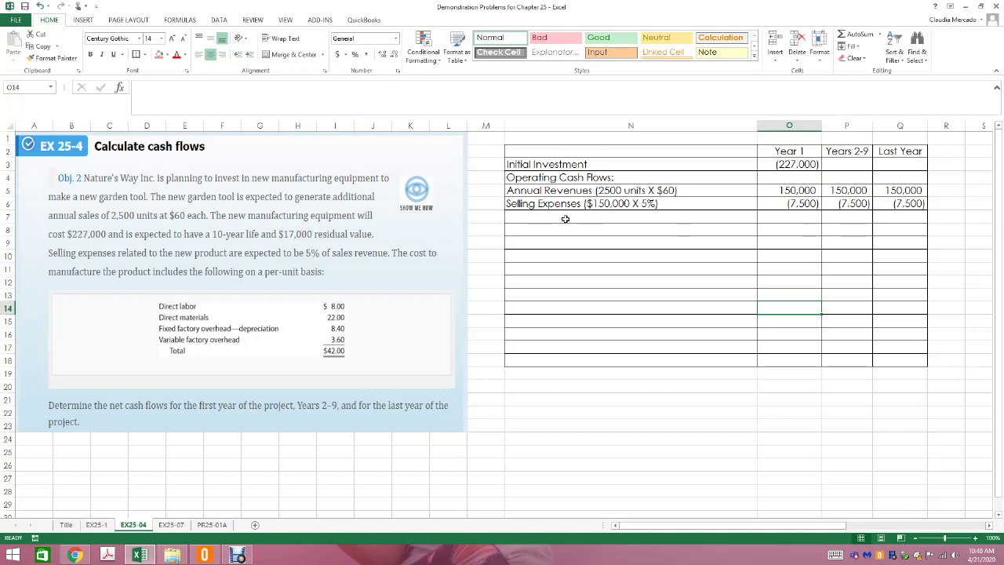
- Enter the partial label "Cost to manufacture (2500 units X" in N7
click(538, 220)
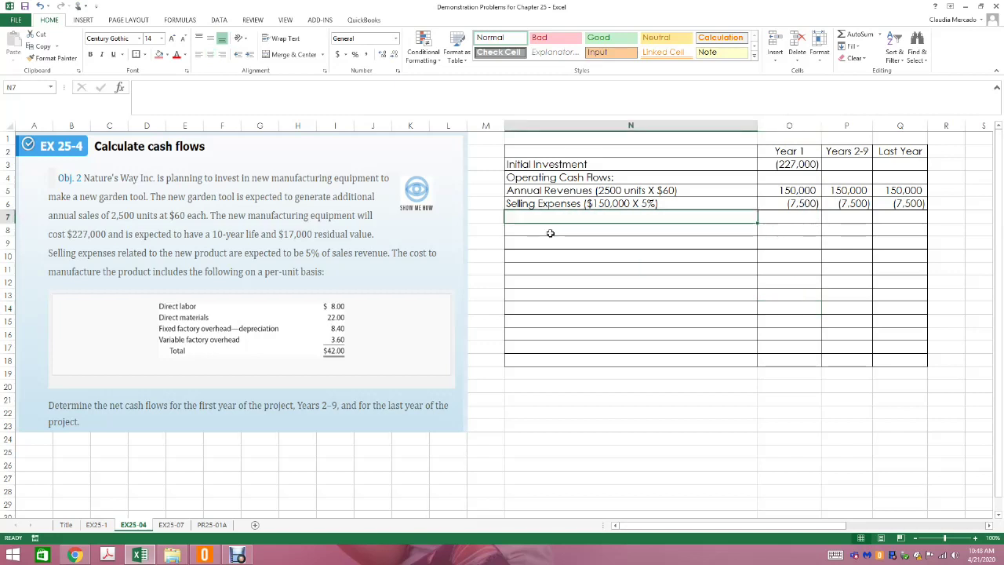
text(Cost to )
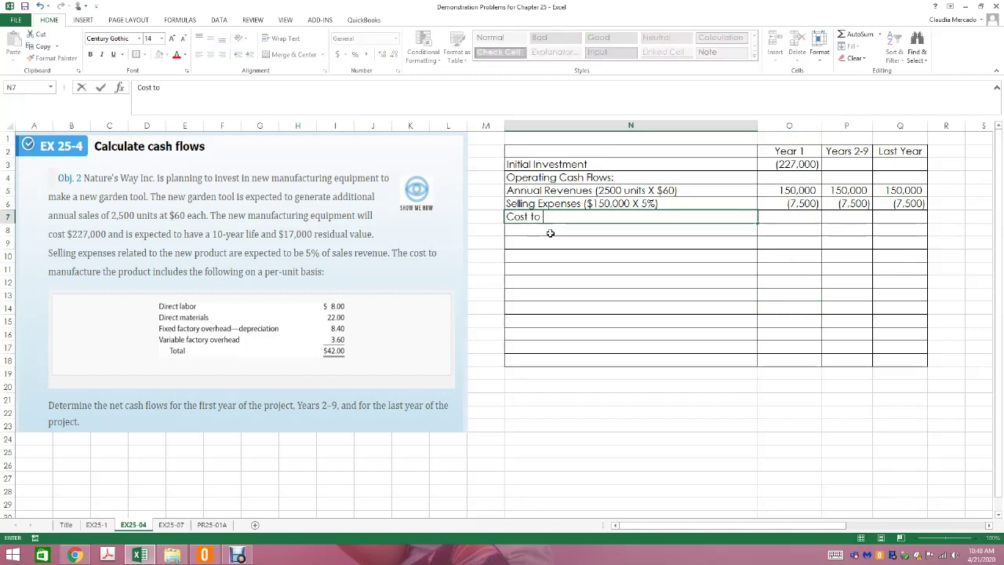
text(manufacture)
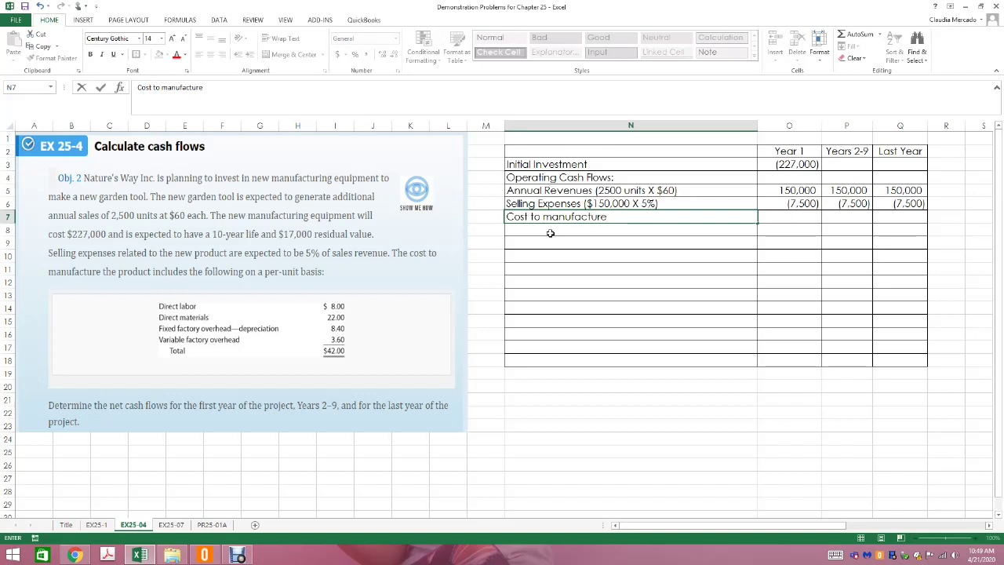
text( the product)
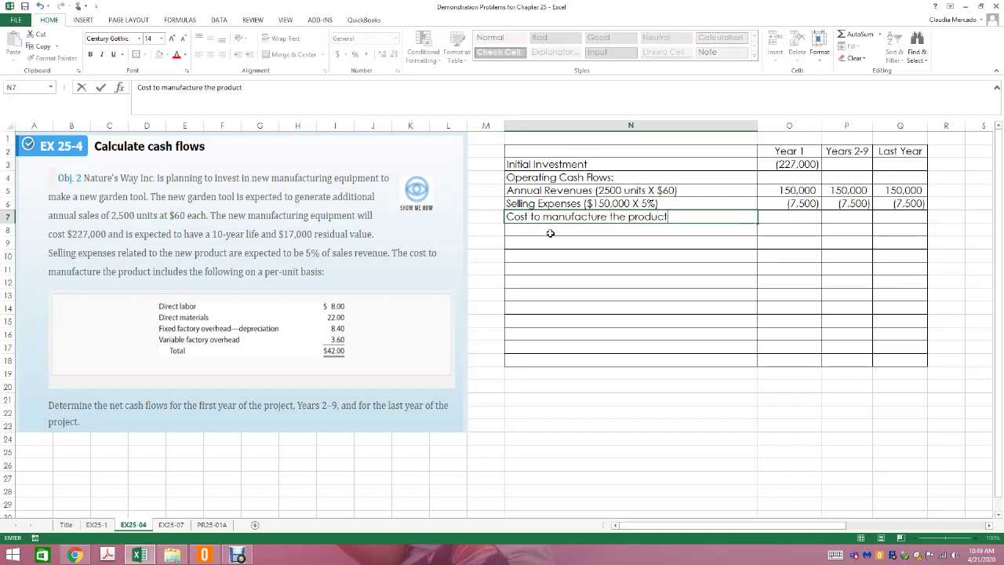
key(BackSpace)
key(BackSpace)
key(BackSpace)
key(BackSpace)
key(BackSpace)
key(BackSpace)
key(BackSpace)
key(BackSpace)
key(BackSpace)
key(BackSpace)
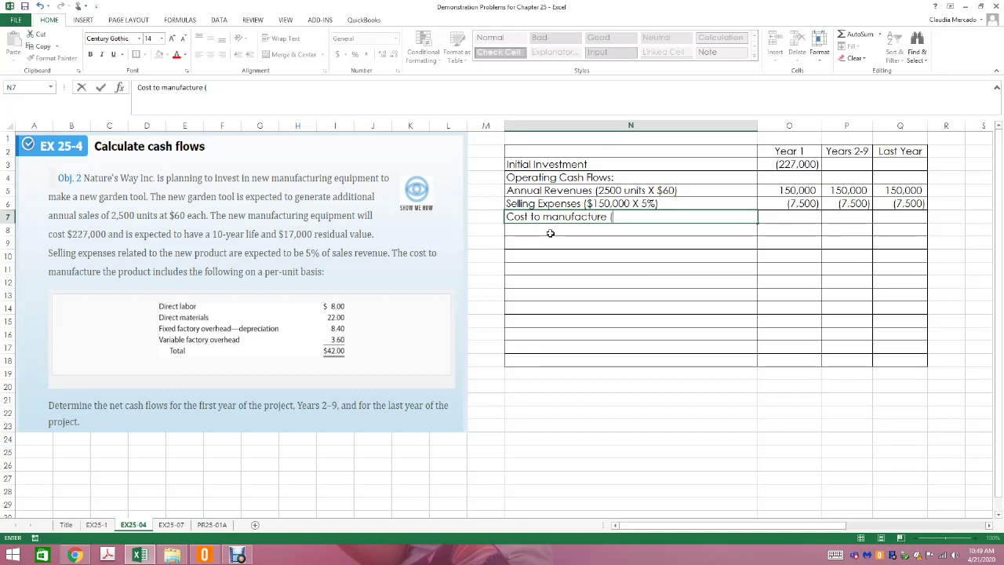
text((2500 units X)
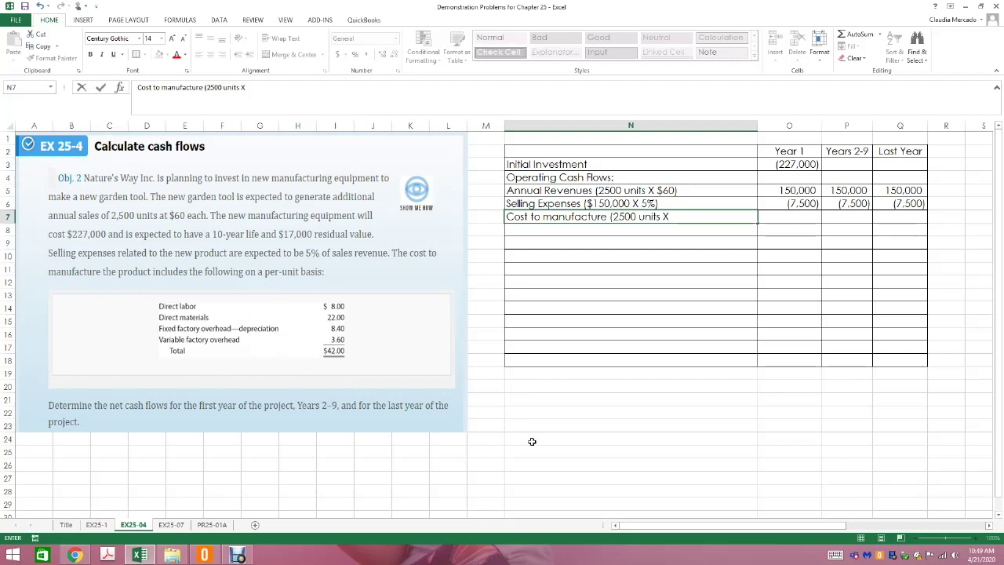
- Write the note "**Cost to manufacture: $8.00 + $22.00 + 3.60 =" below the table in N20
click(569, 388)
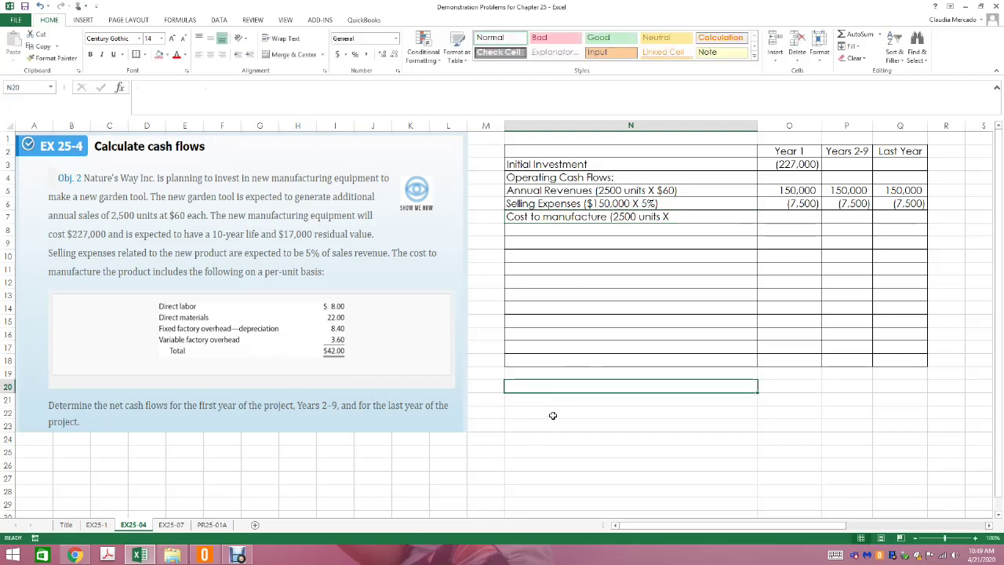
text(**)
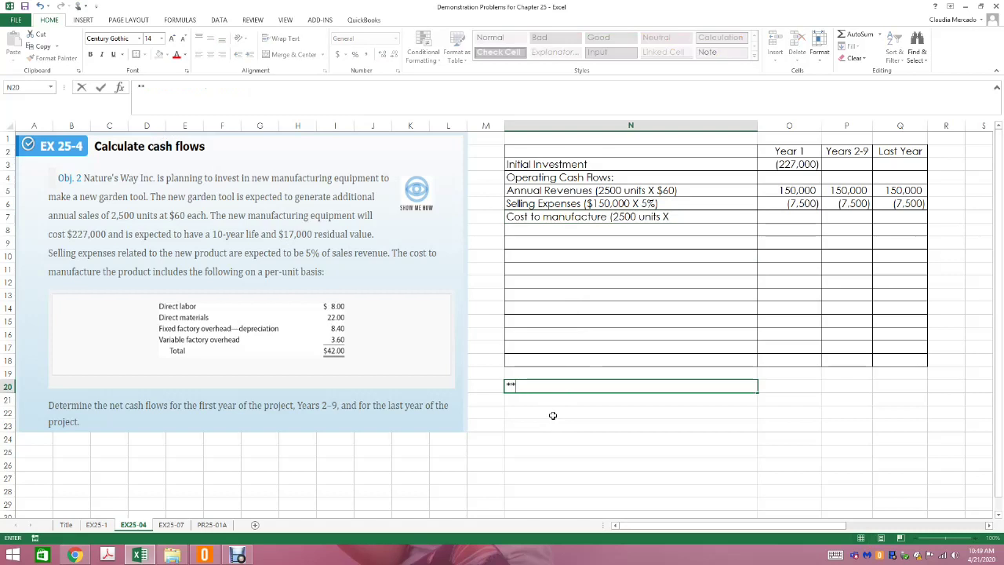
text(()
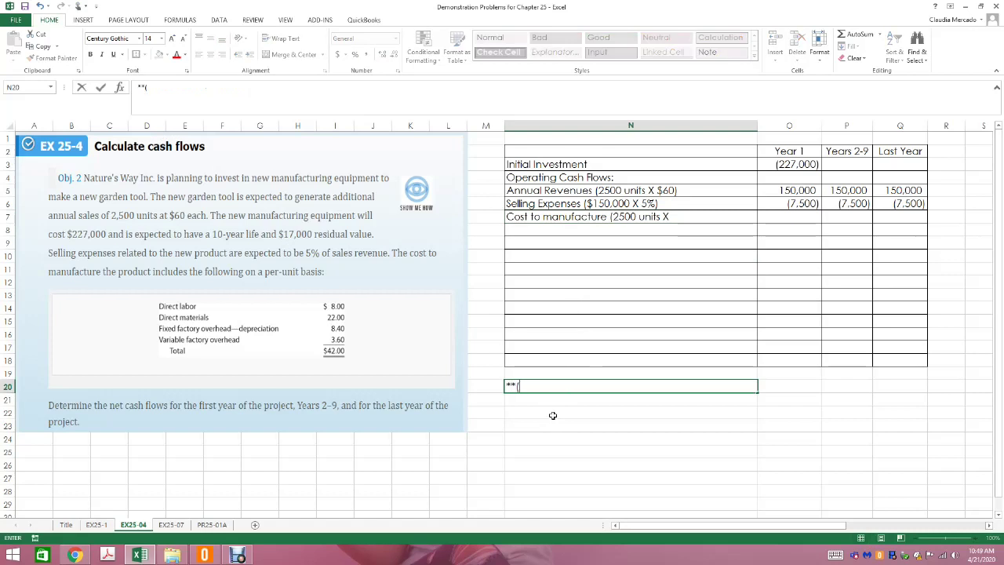
text(Cost to manur)
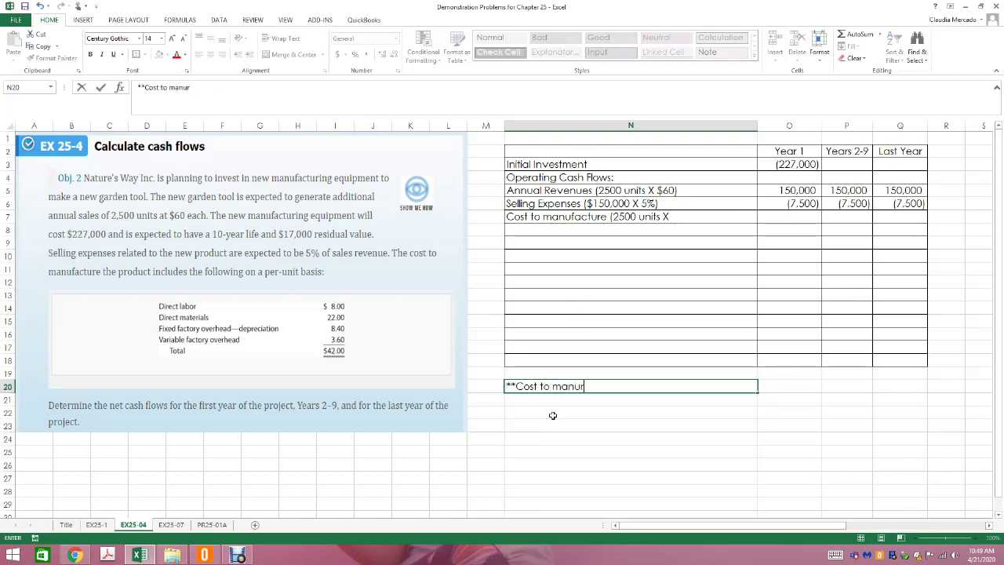
text(facture)
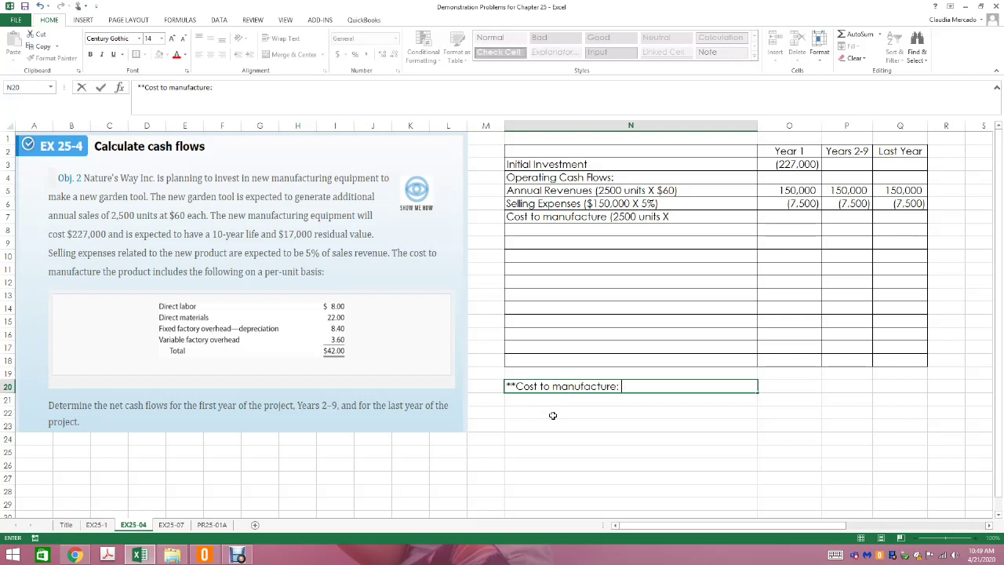
text(: $8.00 + $22)
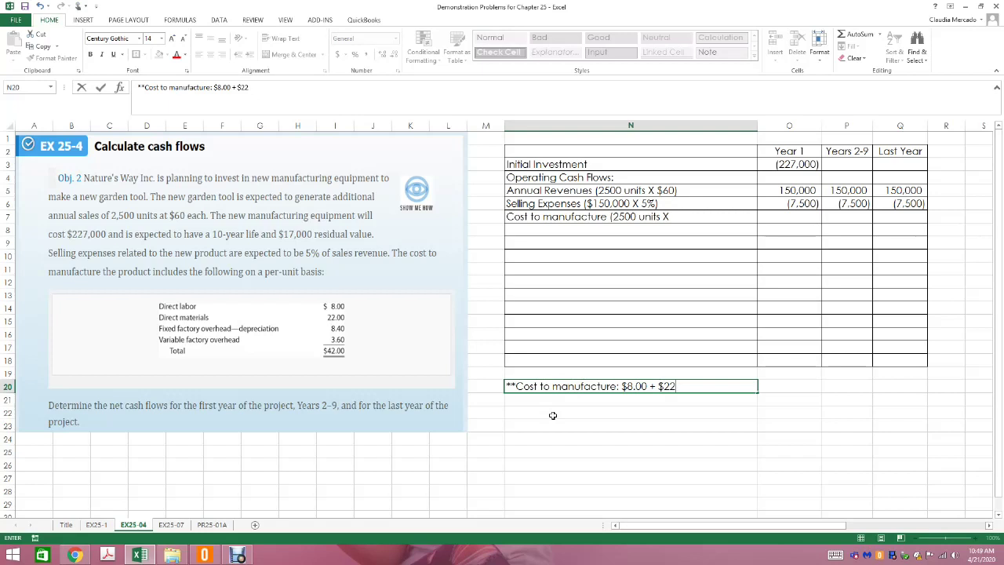
text(.00 +)
text(3.60 =)
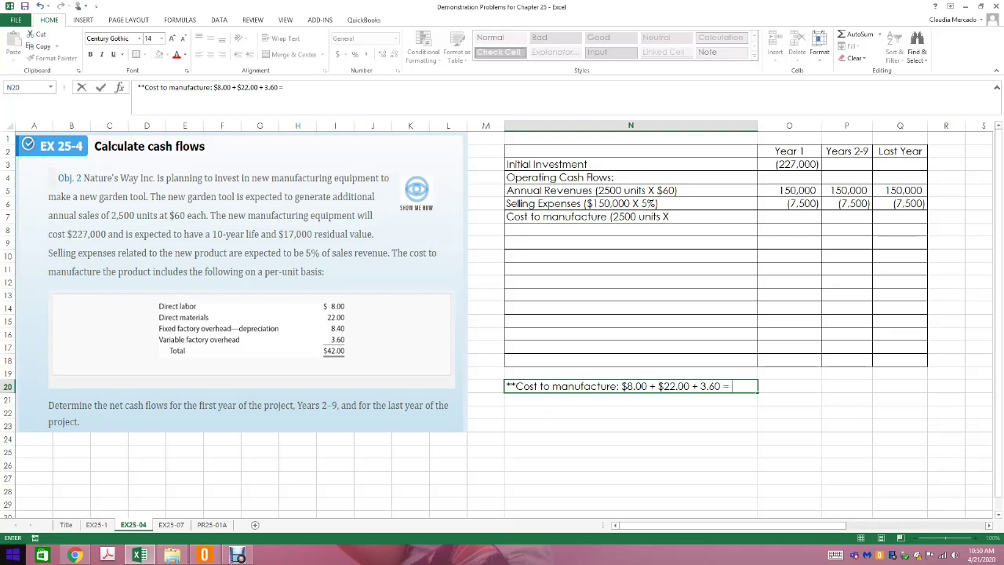
- Add 8 + 22 + 3.60 in Calculator and complete the N20 note in Excel with $33.60
click(12, 555)
click(41, 313)
text(8+22)
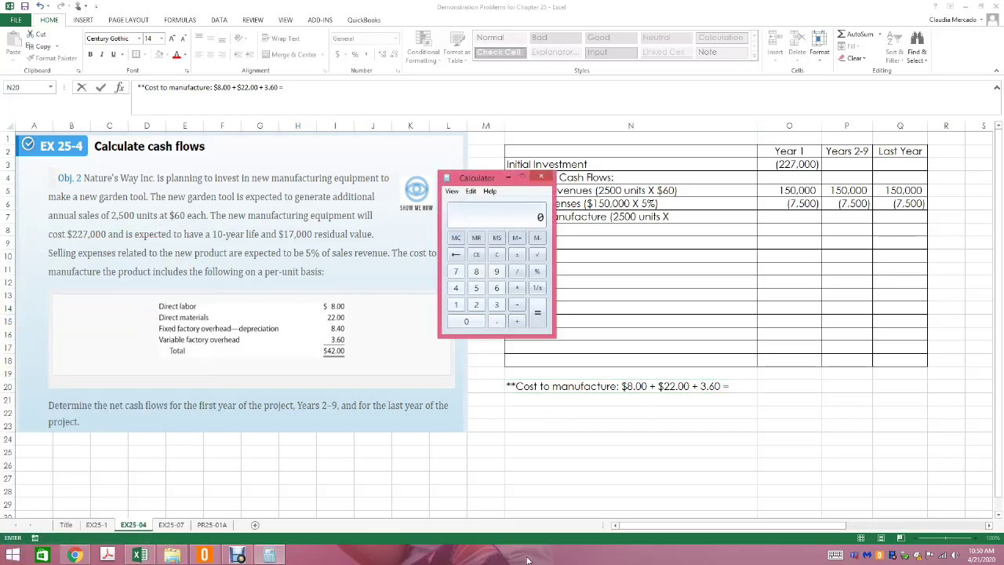
text(+3.60)
key(Return)
click(541, 177)
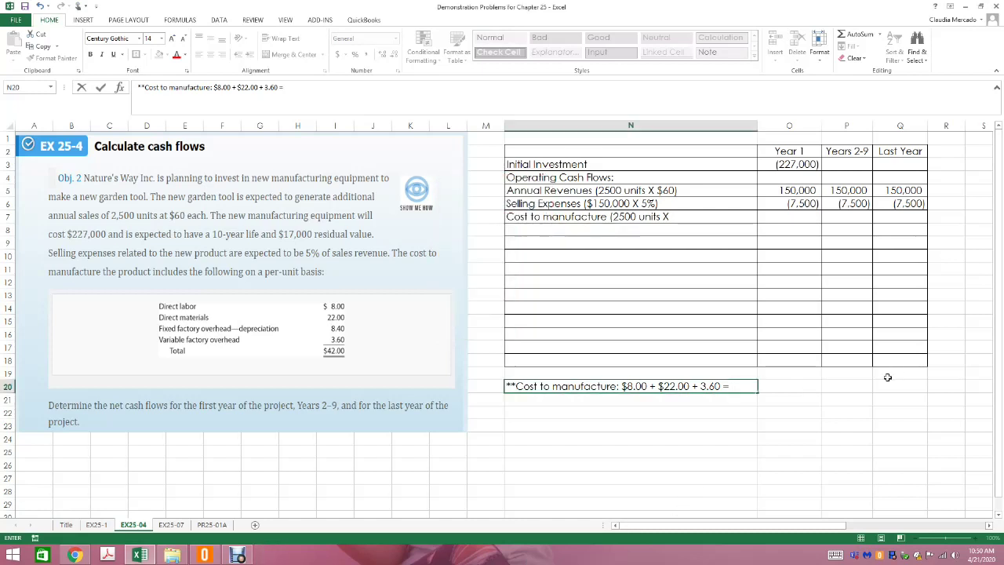
text($33.60)
click(832, 429)
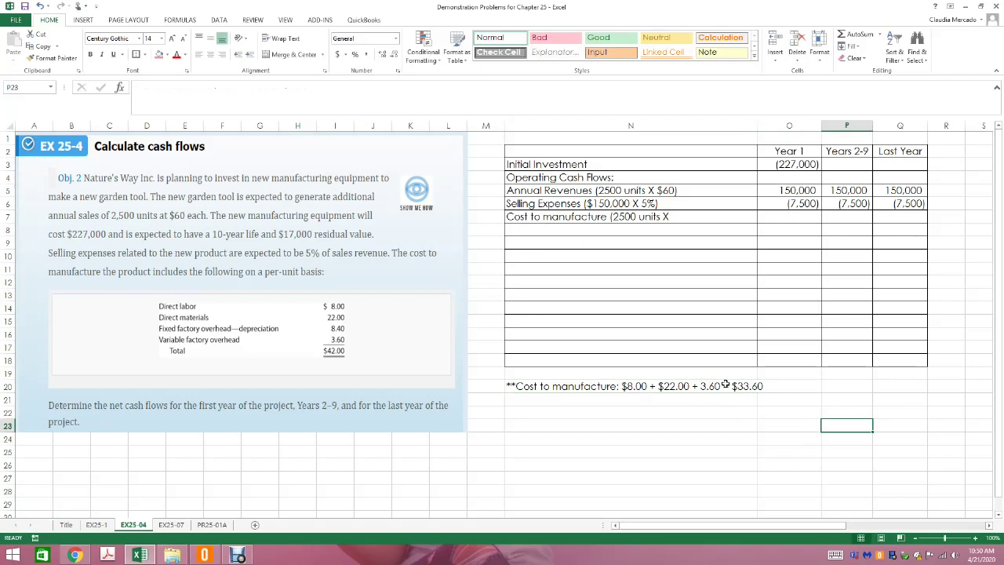
- Complete the cost to manufacture label in N7 with the unit cost "$33.60)"
click(588, 218)
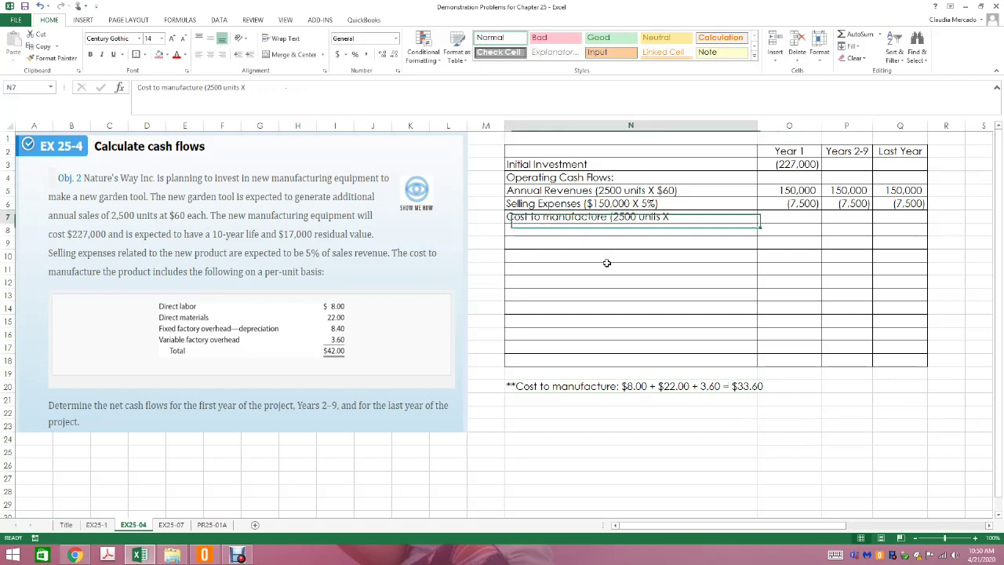
click(267, 90)
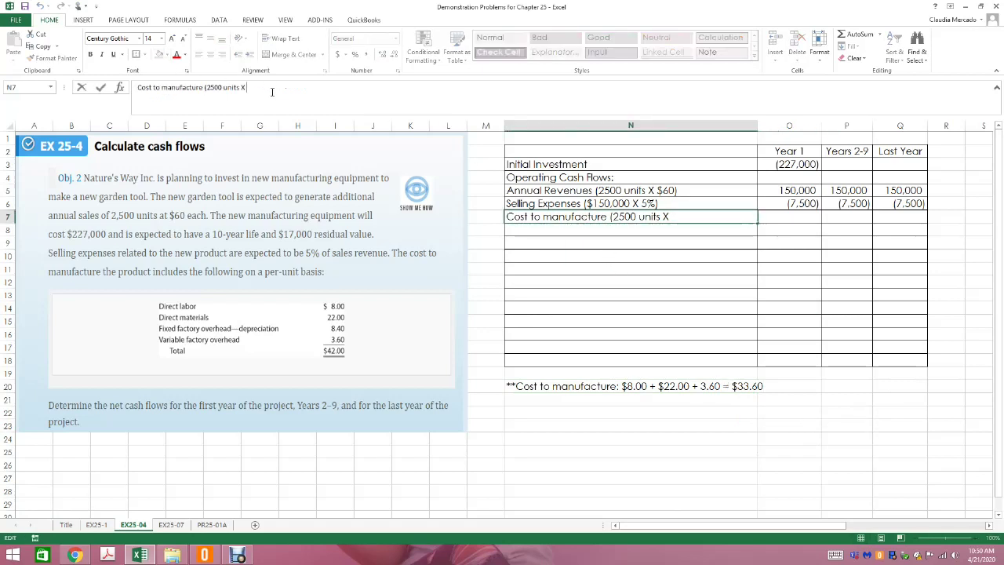
text($33.60)
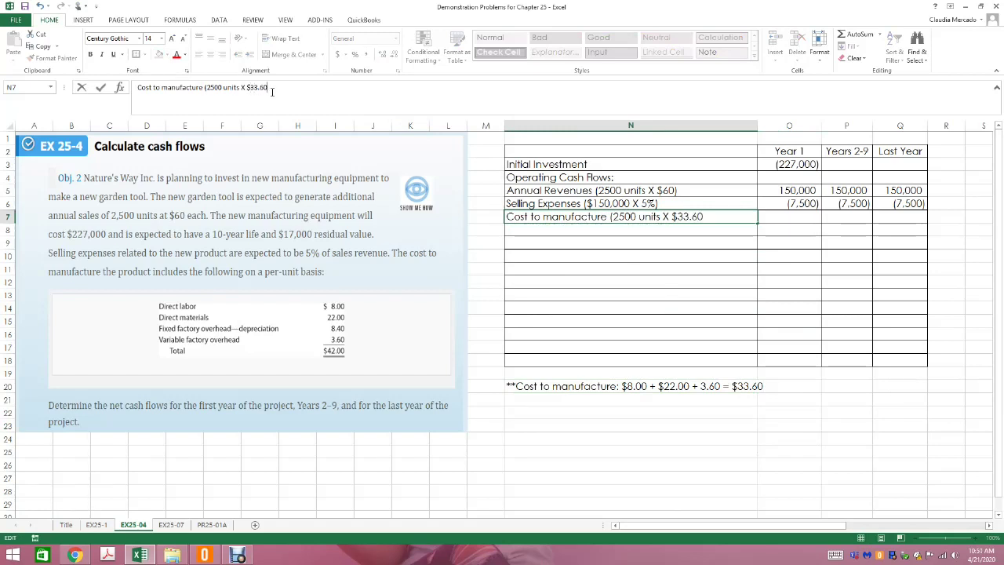
text())
click(762, 295)
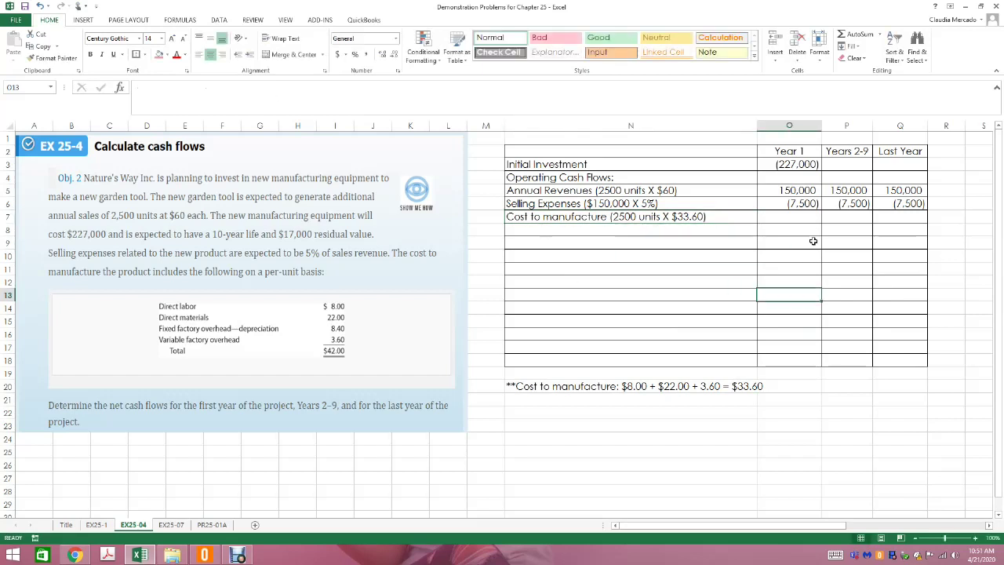
- Multiply 2500 by 33.60 in Calculator to work out the yearly manufacturing cost, and close it
click(13, 555)
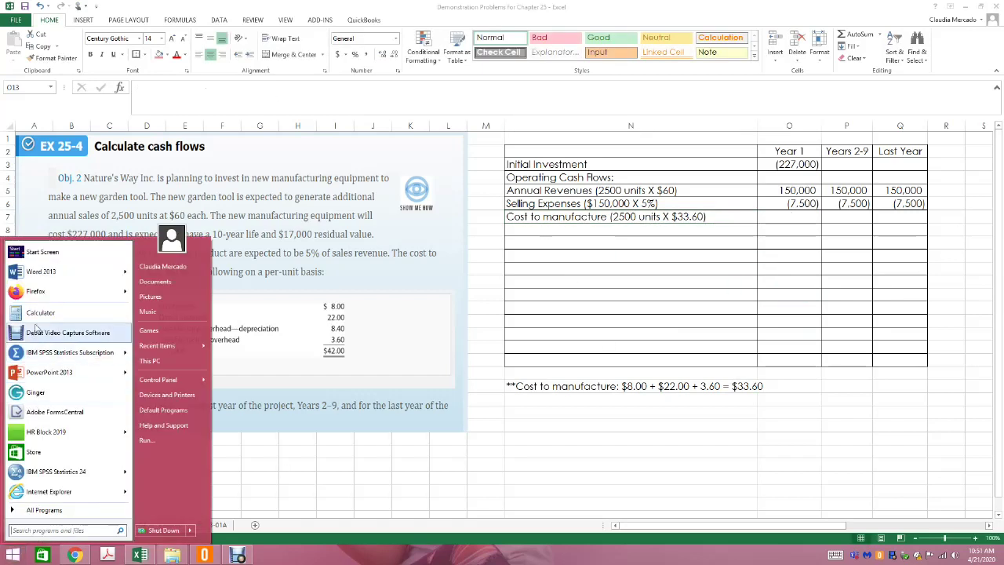
click(47, 311)
text(2500)
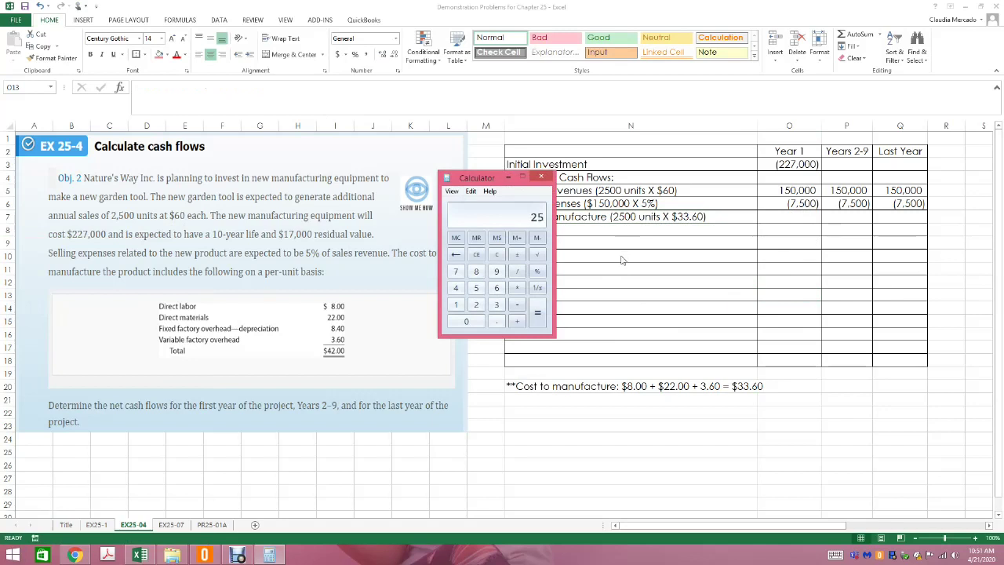
key(asterisk)
text(33.60)
key(Return)
click(542, 176)
- Enter -84000 as the Year 1 cost to manufacture in O7 and format it in comma style without decimals
key(Up)
key(Up)
key(Up)
key(Up)
key(Up)
key(Up)
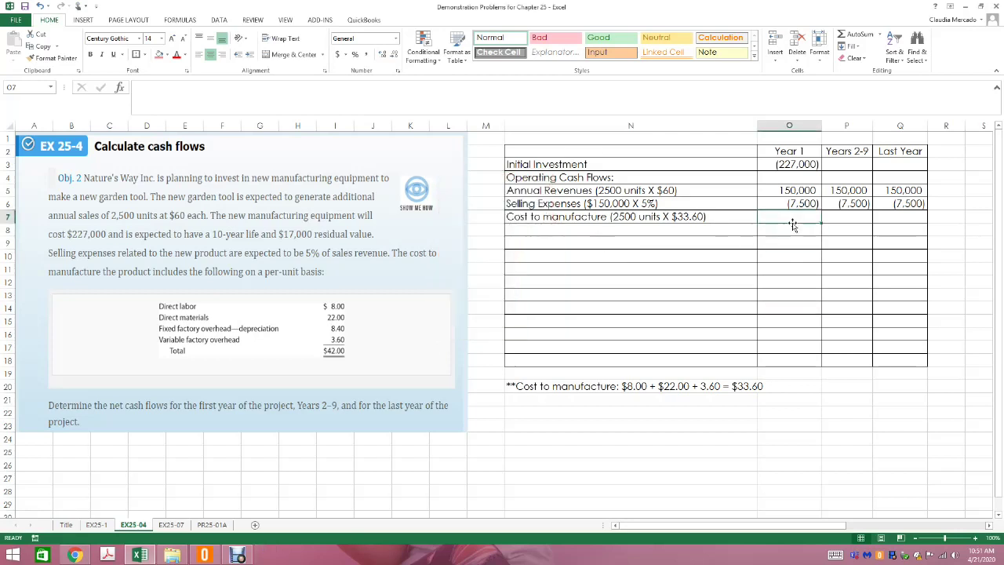
text(-84000)
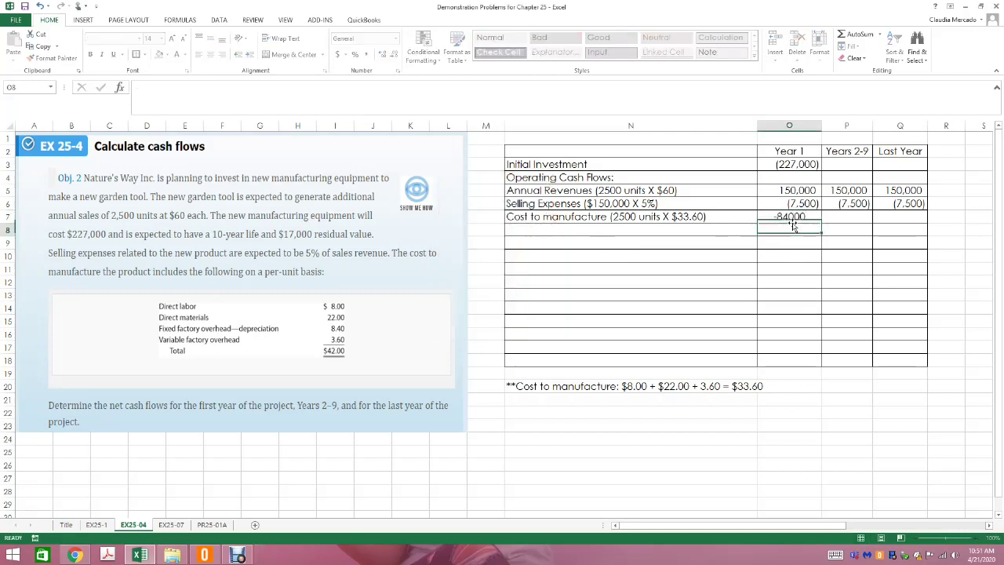
key(Return)
click(789, 216)
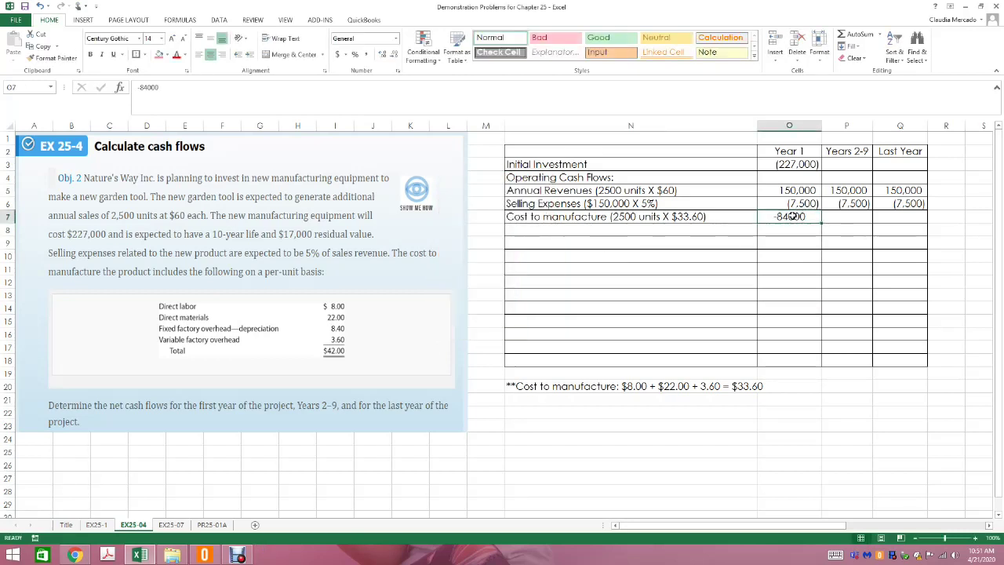
click(368, 54)
click(391, 54)
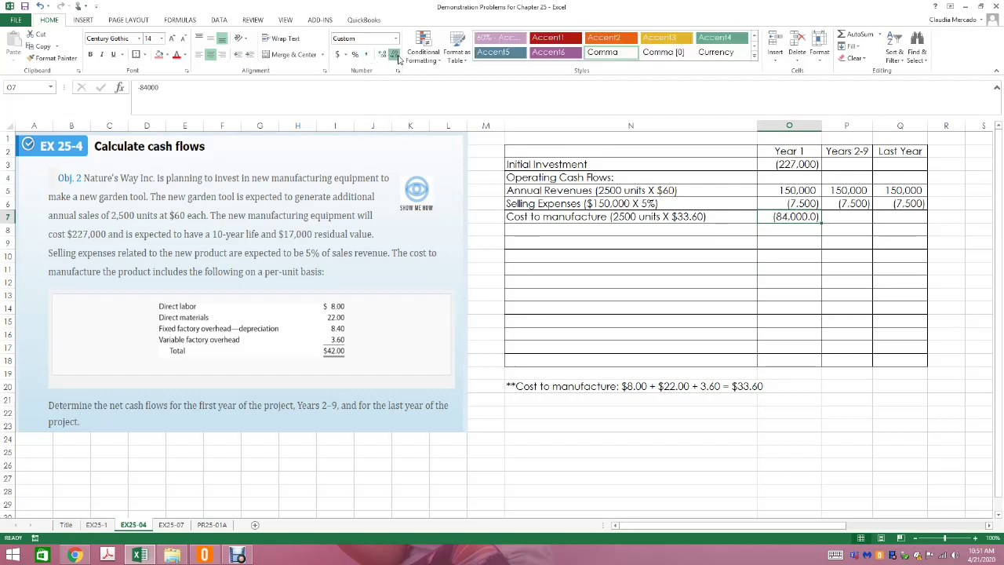
click(391, 54)
- Copy the Year 1 cost to manufacture from O7 into the Years 2-9 and Last Year cells P7:Q7
key(ctrl+c)
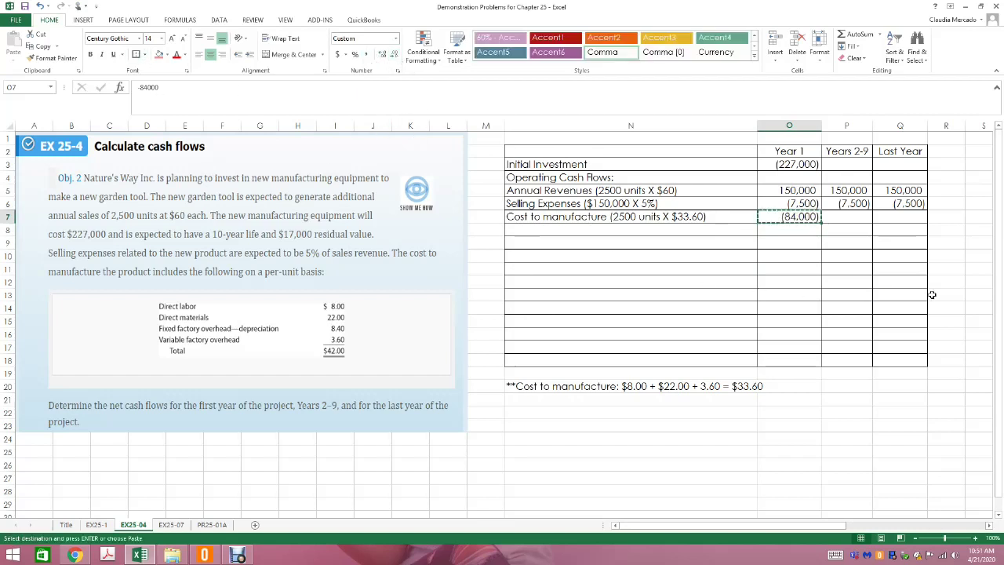
drag(847, 215, 894, 215)
key(ctrl+v)
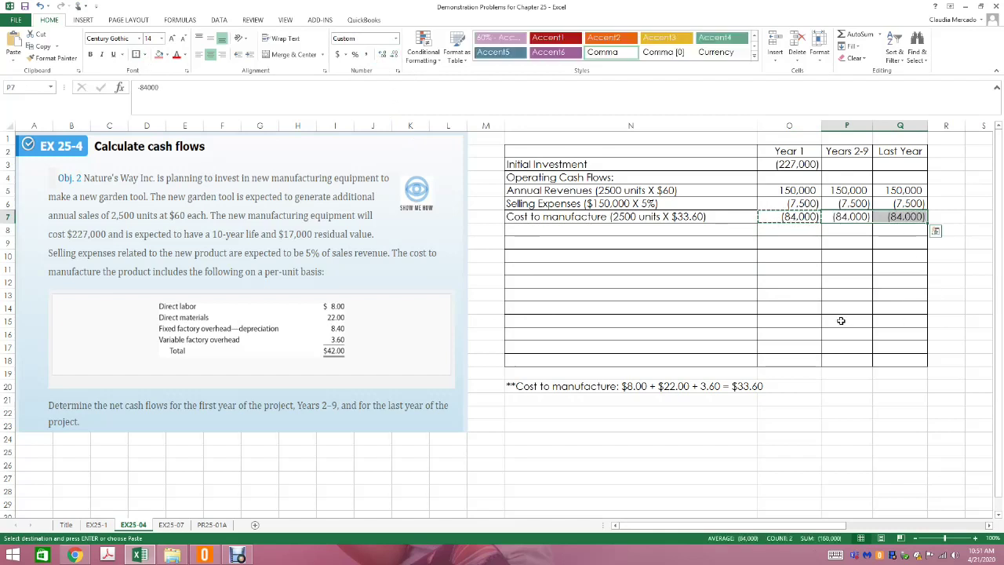
- Enter the label "Net Operating Cash Flows" in N8 below the cost to manufacture row
click(794, 298)
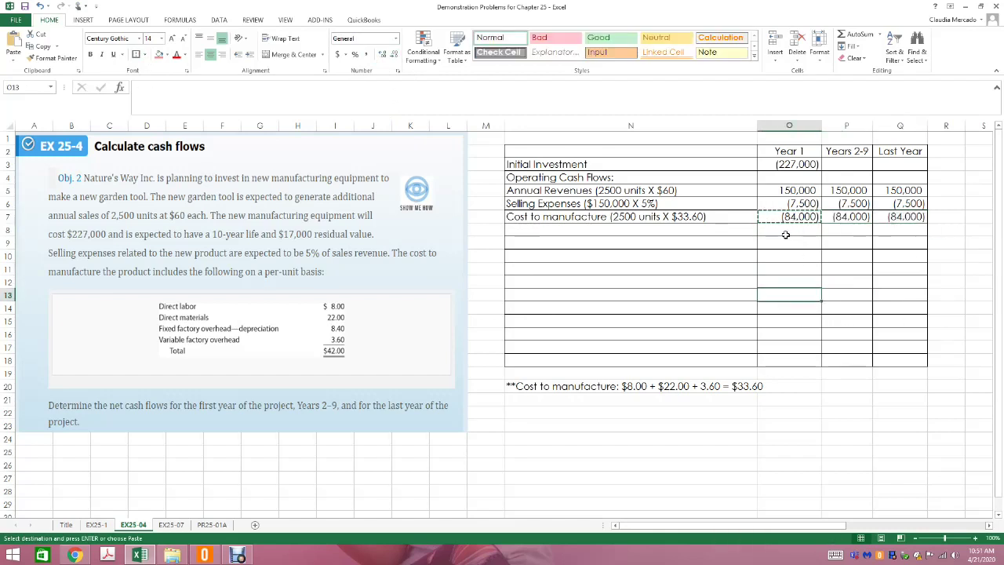
key(Escape)
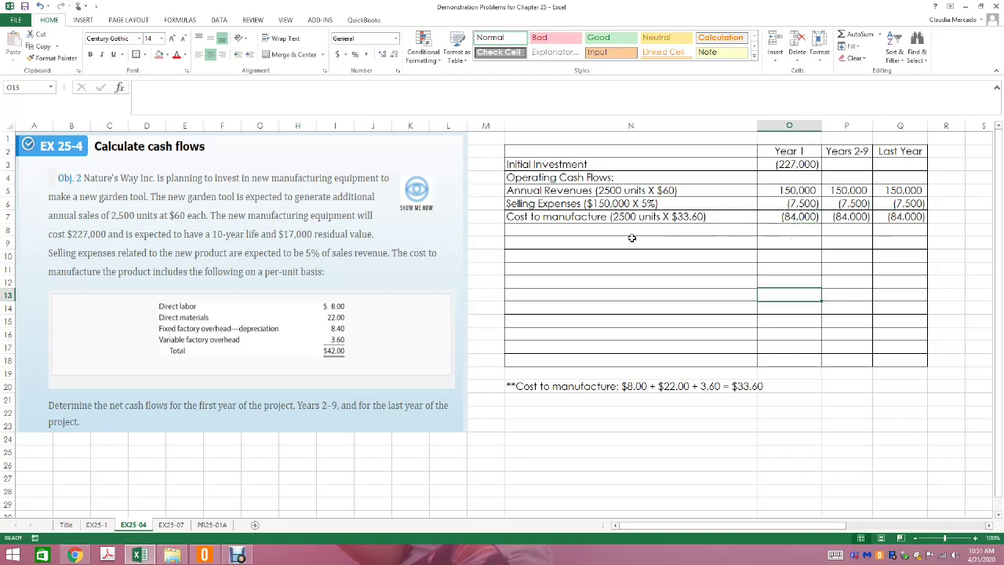
click(574, 229)
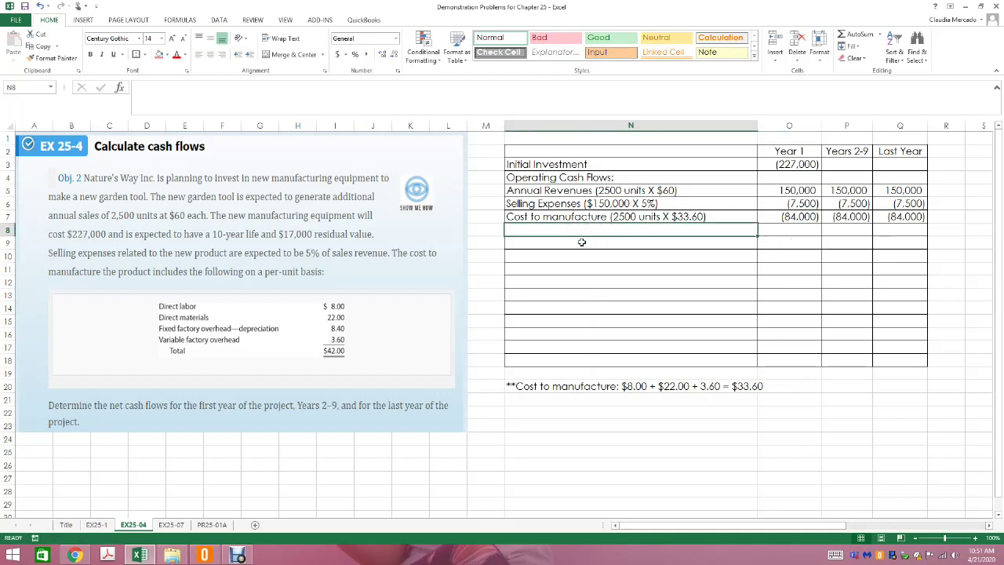
text(Net )
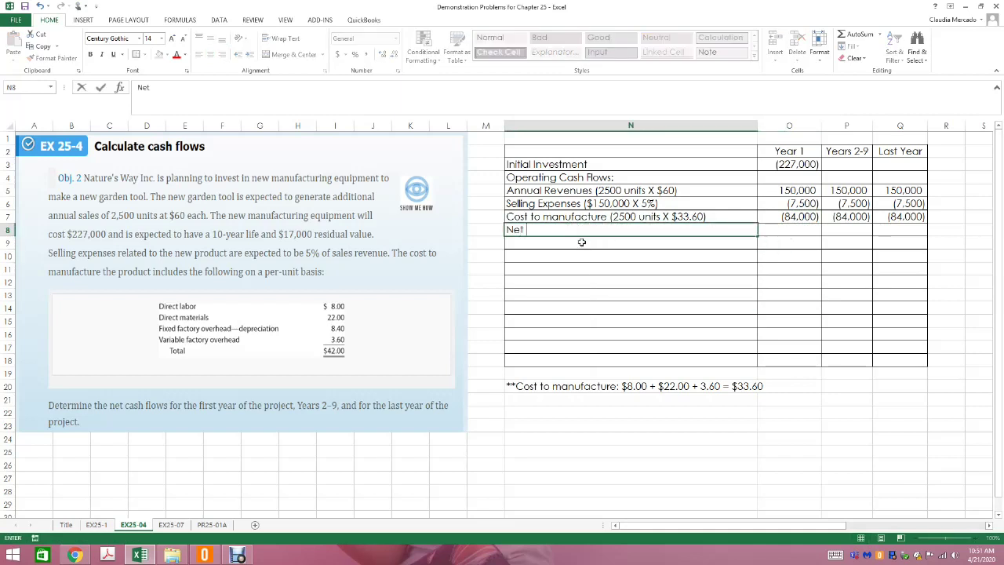
text(Operating Cash F)
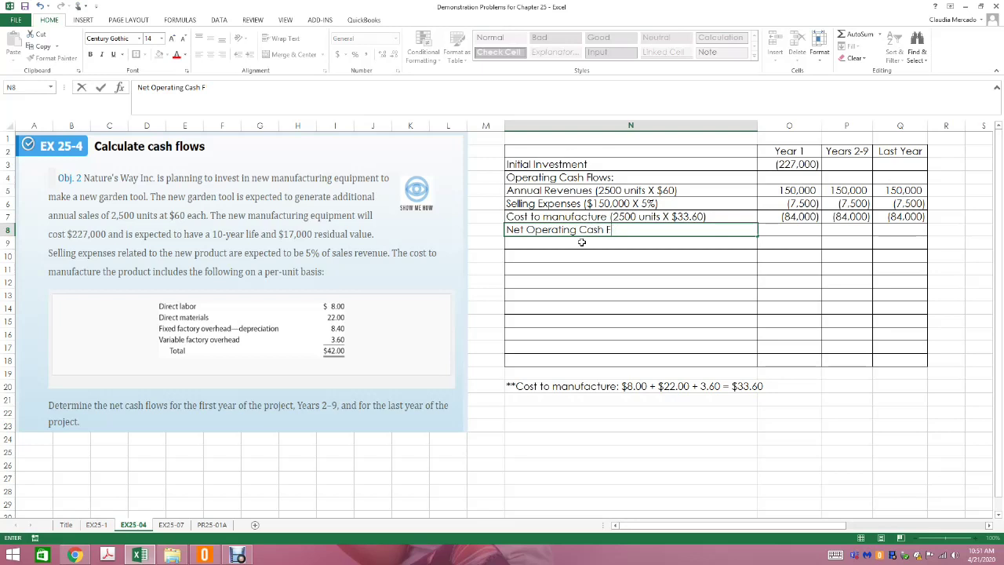
text(alows)
key(Tab)
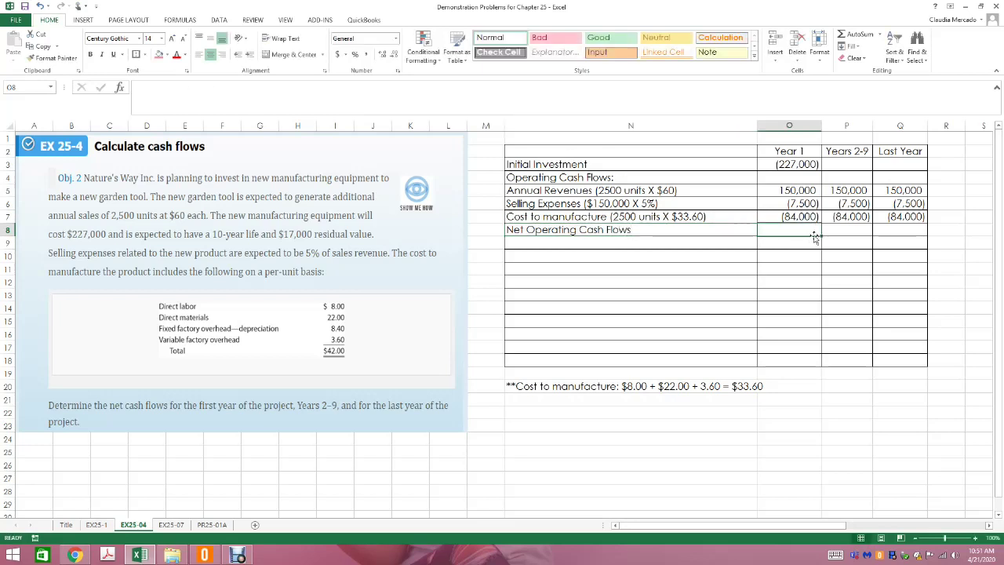
- Underline the cost to manufacture amounts in O7:Q7
click(790, 221)
drag(798, 210, 902, 217)
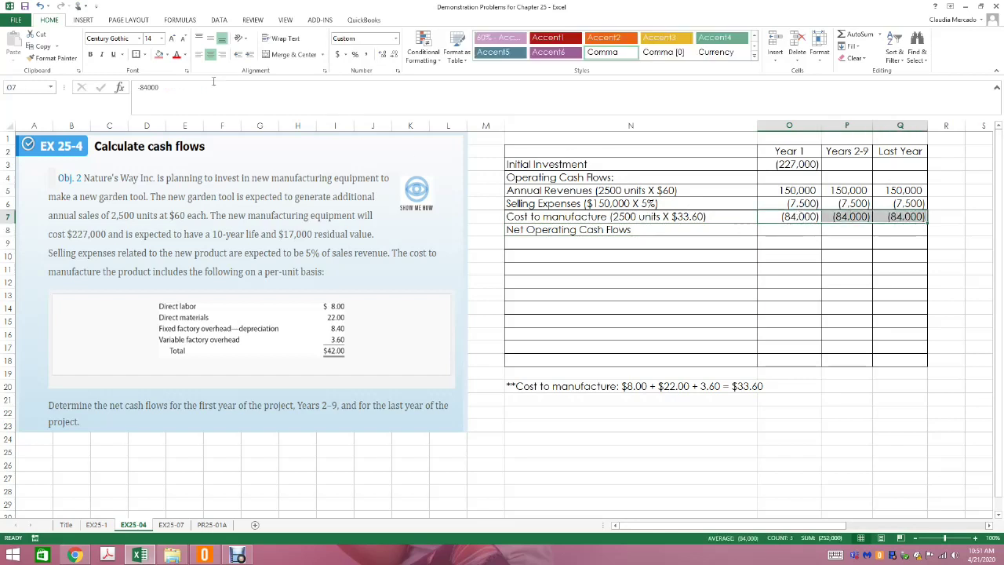
click(113, 55)
click(938, 320)
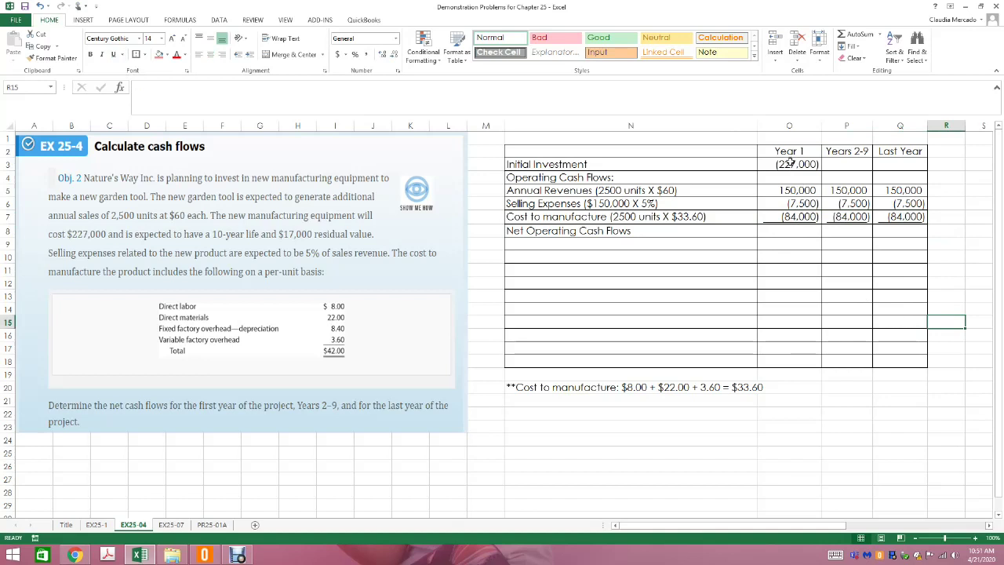
- Total the Year 1 cash flows in O8 with a SUM formula over O3:O7
click(797, 233)
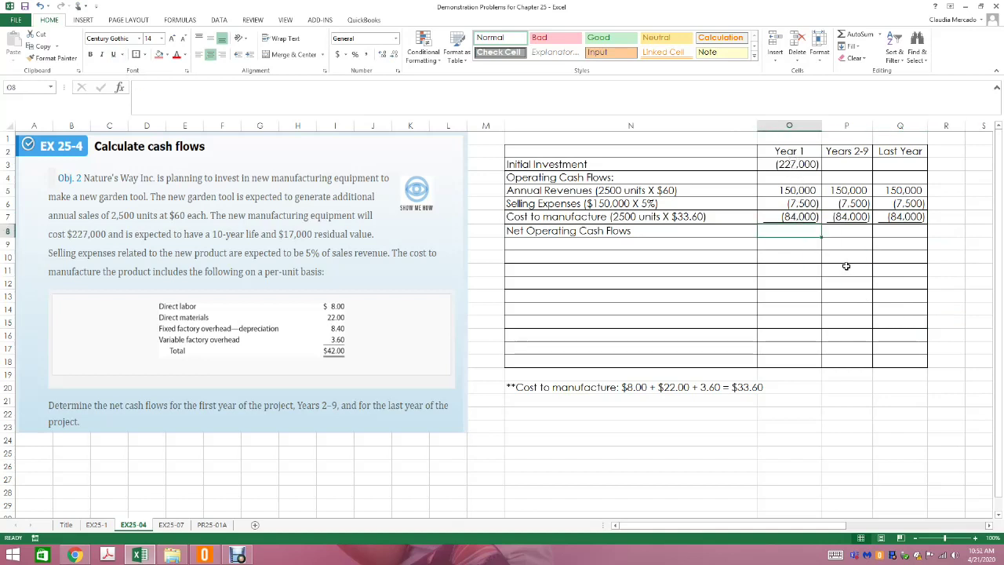
text(=s)
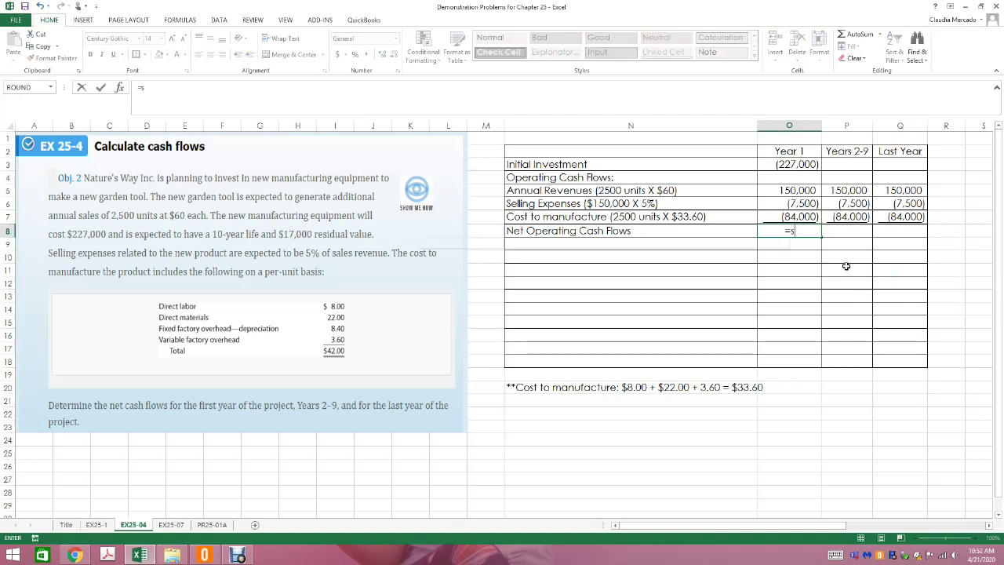
text(um()
drag(795, 166, 792, 212)
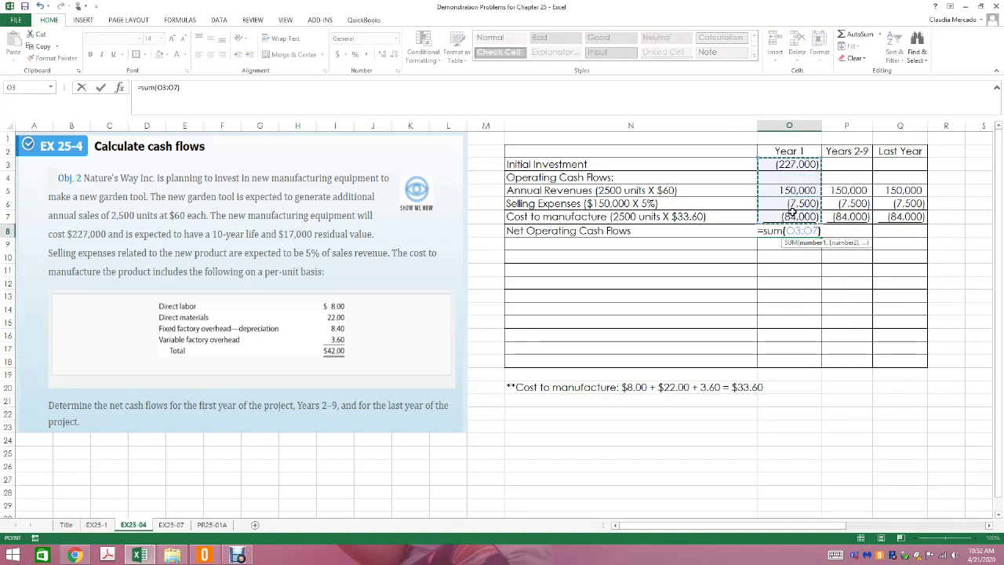
key(Return)
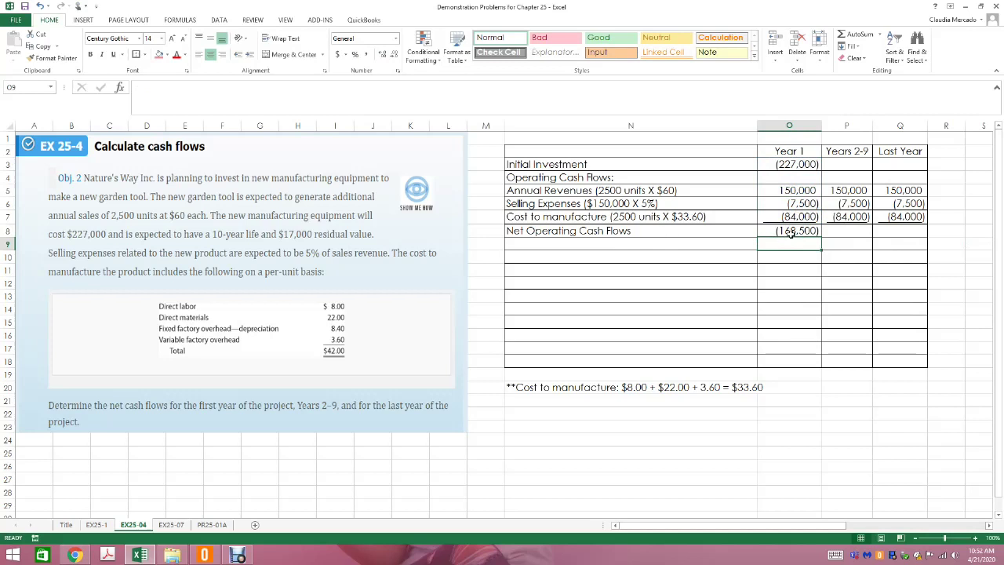
- Move the Year 1 total from O8 down to O9 by cutting and pasting it
click(793, 232)
right_click(792, 231)
click(813, 251)
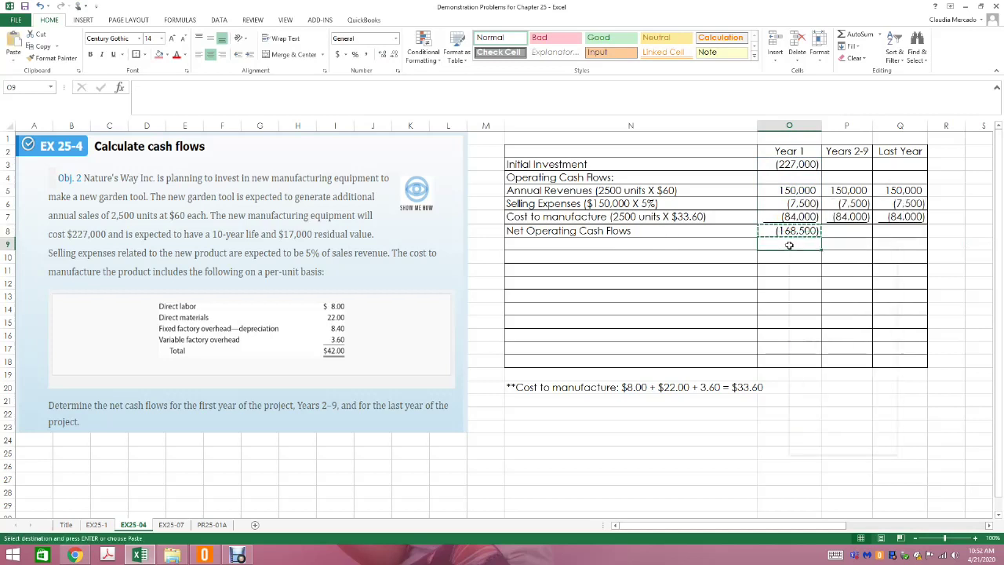
right_click(792, 245)
click(813, 291)
click(653, 245)
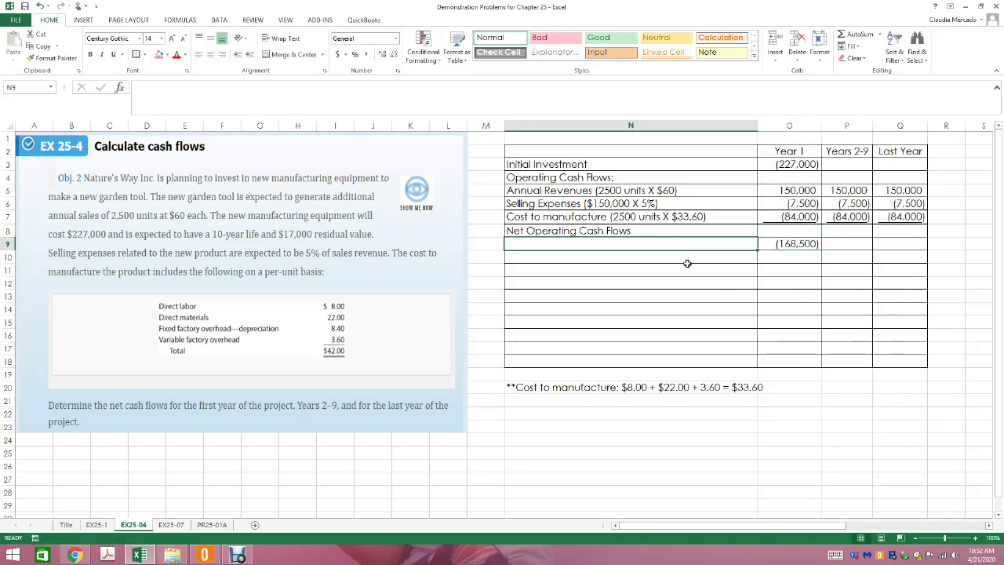
text(Year)
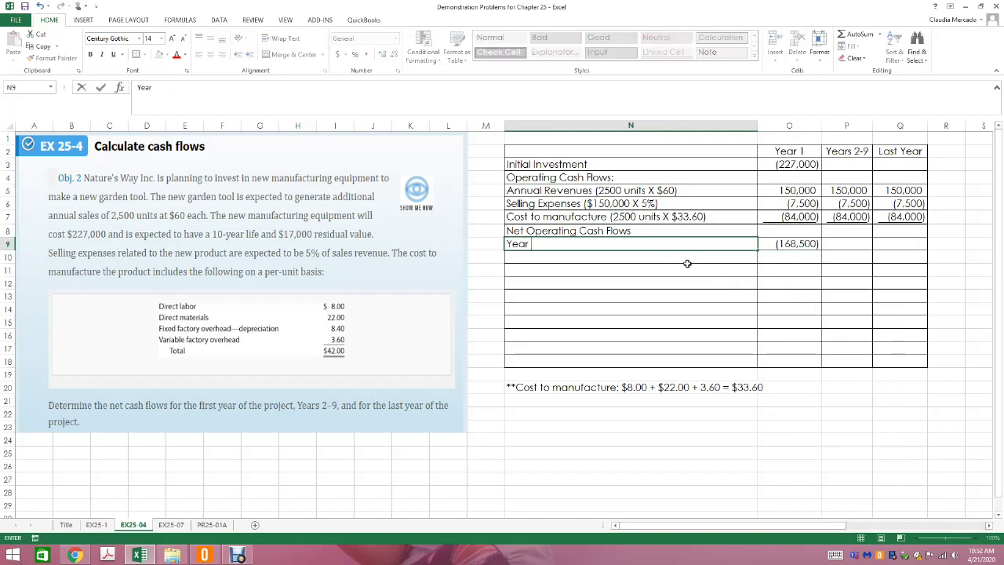
key(BackSpace)
key(BackSpace)
key(BackSpace)
key(BackSpace)
key(Up)
text(to)
key(Escape)
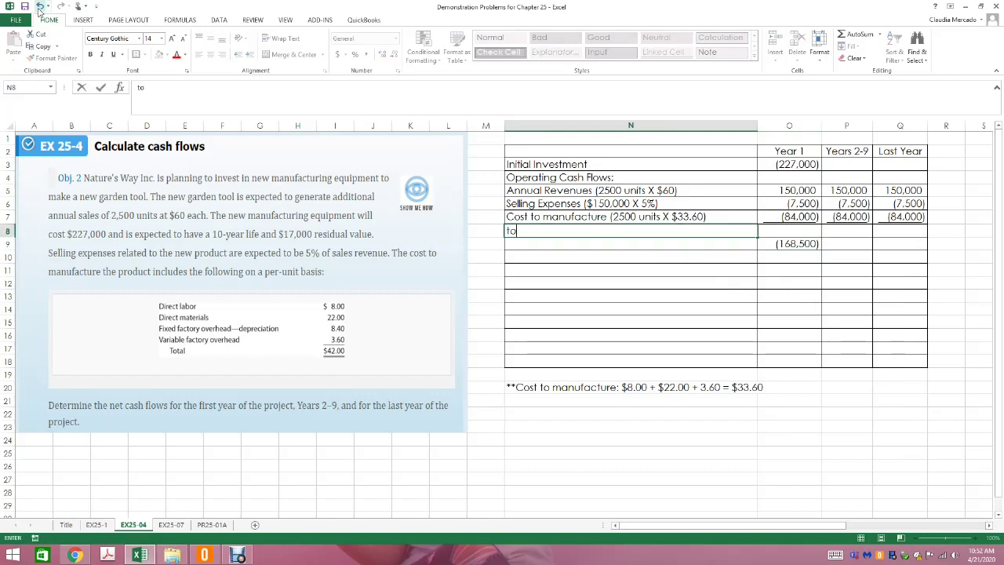
- Enter the label "Total for Year 1" in N9 beside the moved total
click(555, 250)
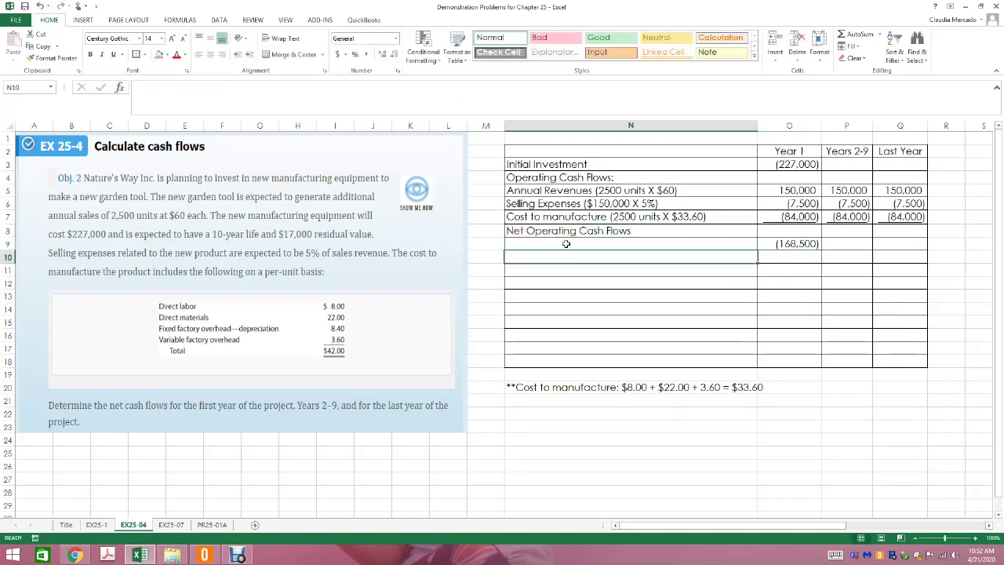
click(566, 244)
text(Total fo)
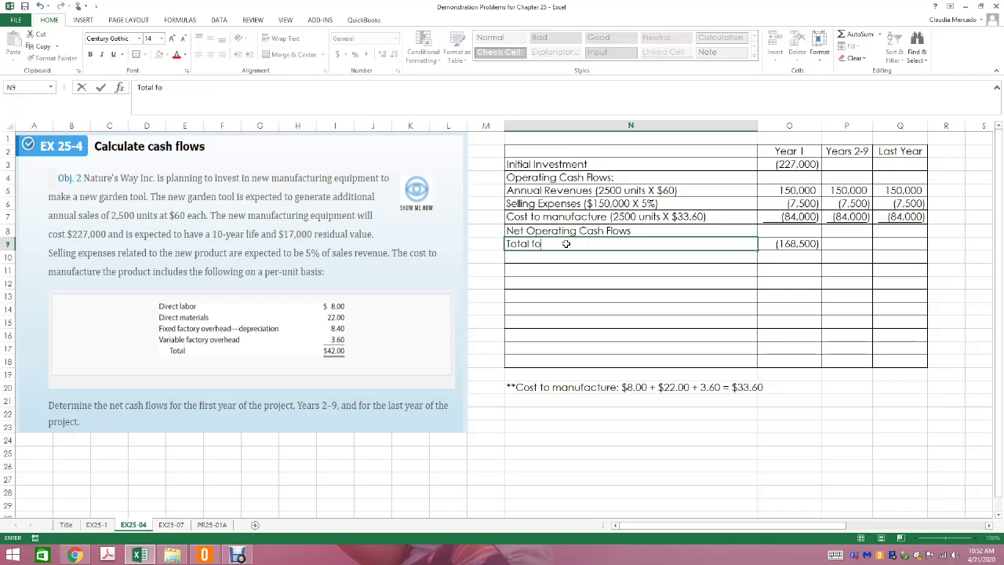
text(r Year 1)
key(Return)
- Enter the label "total for Years 2-9" in N10
text(total for )
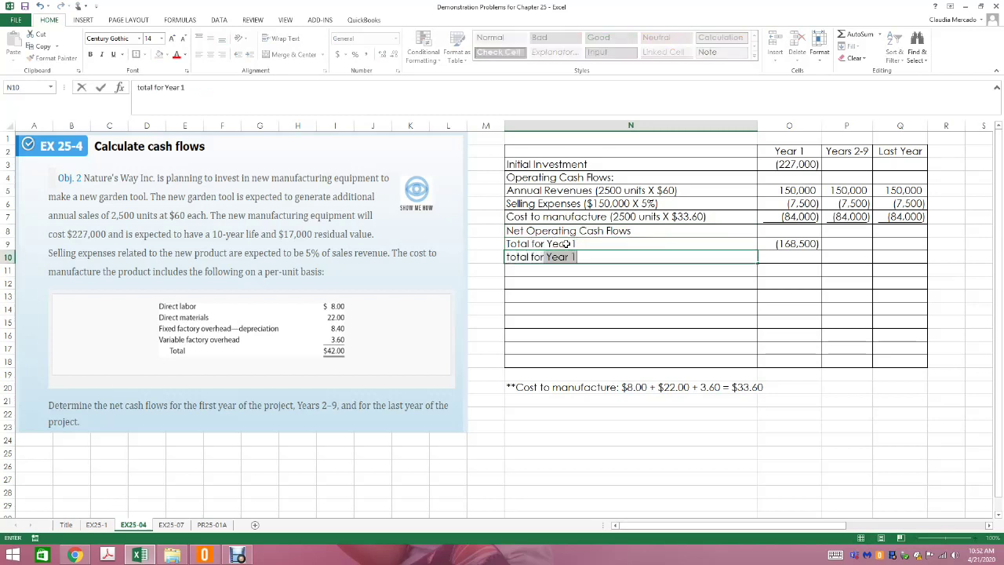
text(Years 2-9)
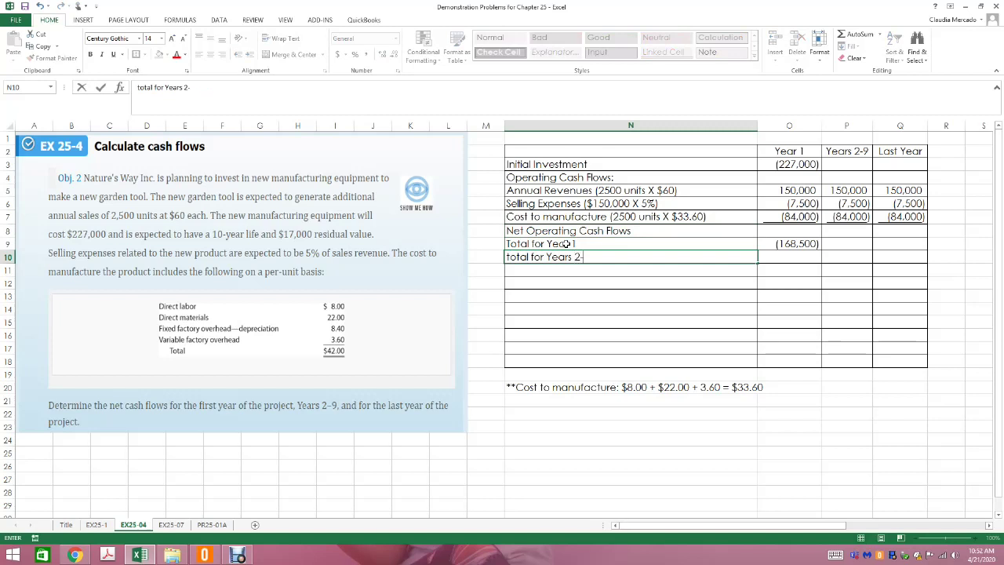
key(Tab)
- Total the Years 2-9 cash flows in P10 with a SUM formula over P3:P7
key(Tab)
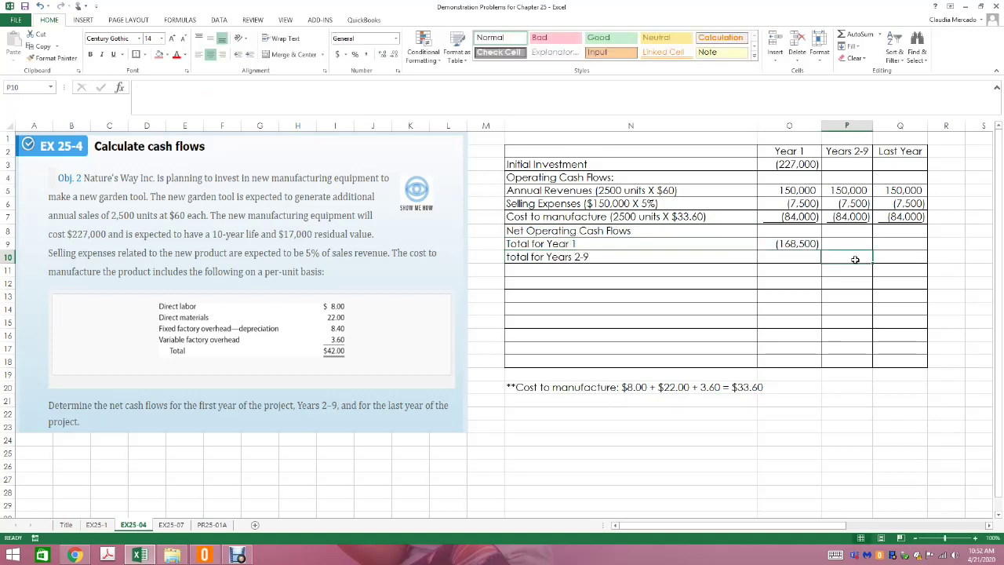
text(=sum()
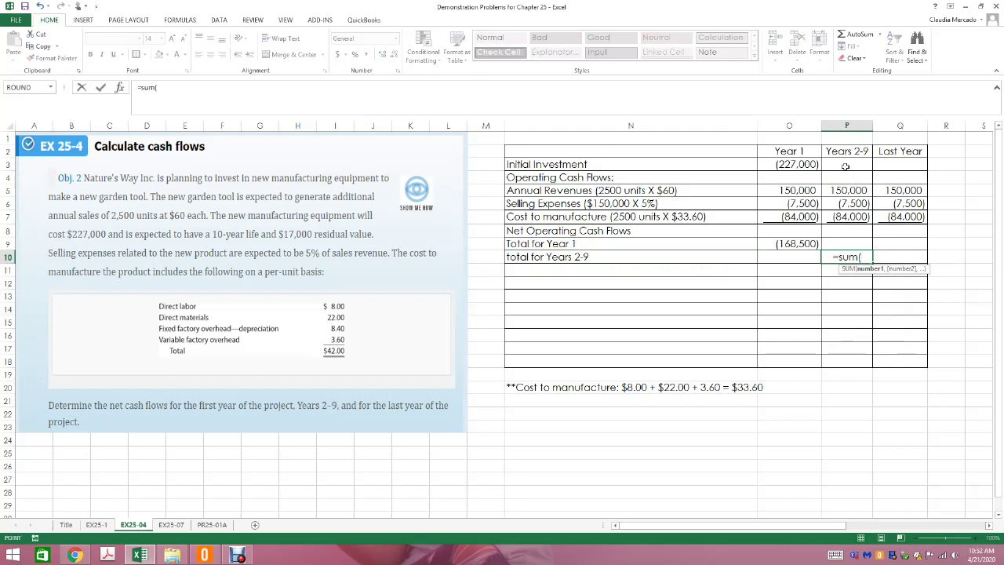
drag(845, 165, 863, 217)
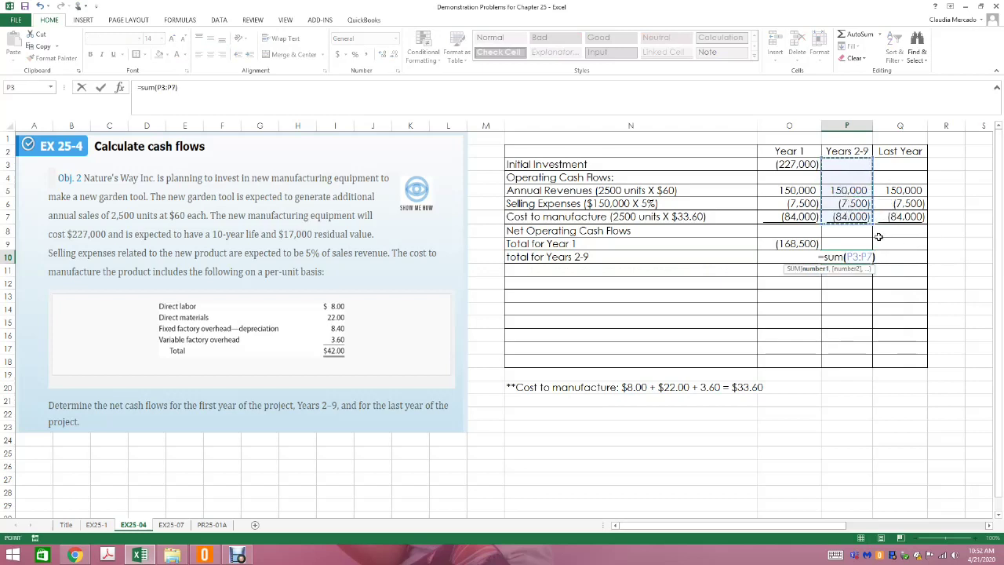
key(Return)
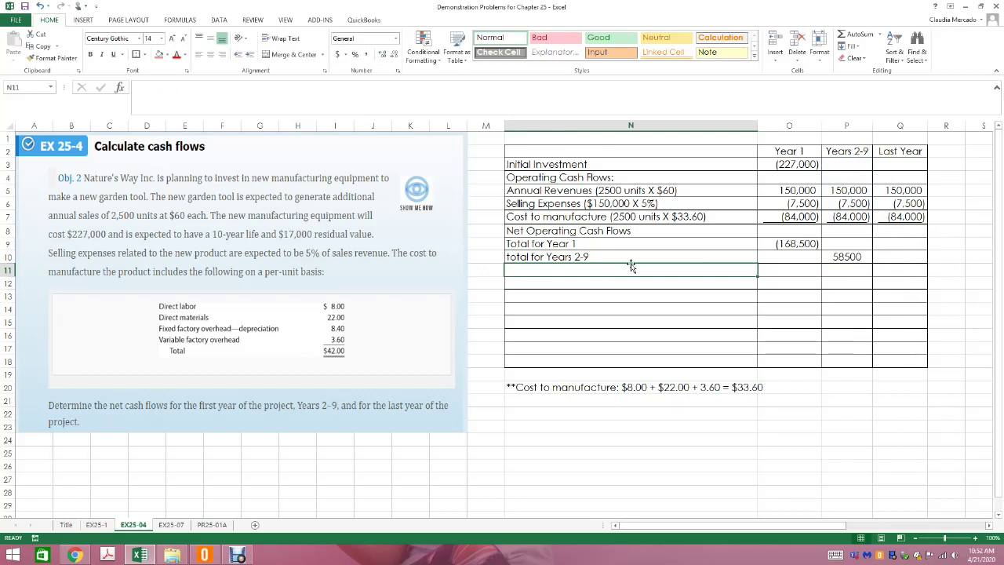
- Capitalize the first letter of the label in N10 so it reads "Total for Years 2-9"
click(552, 259)
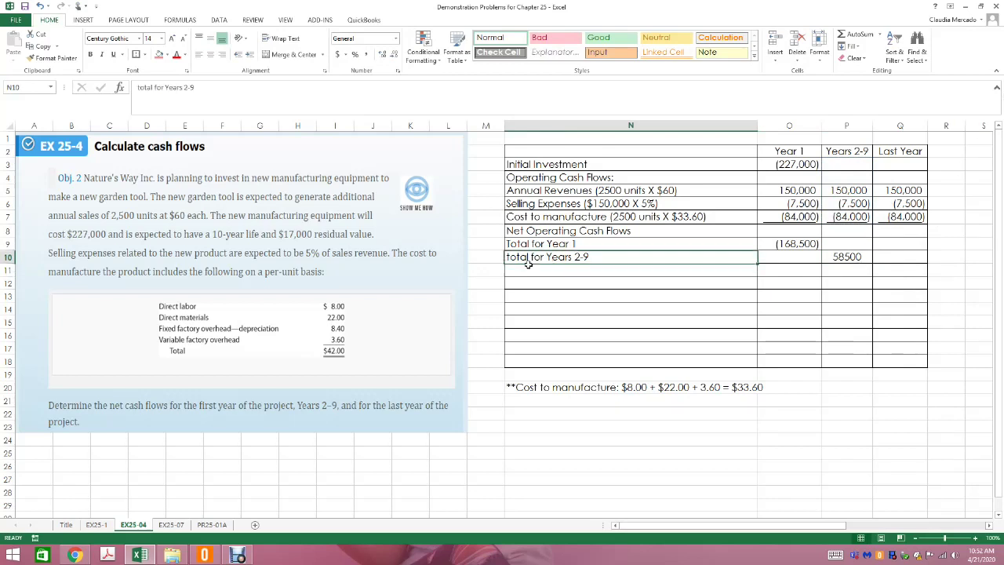
click(135, 88)
key(Delete)
text(T)
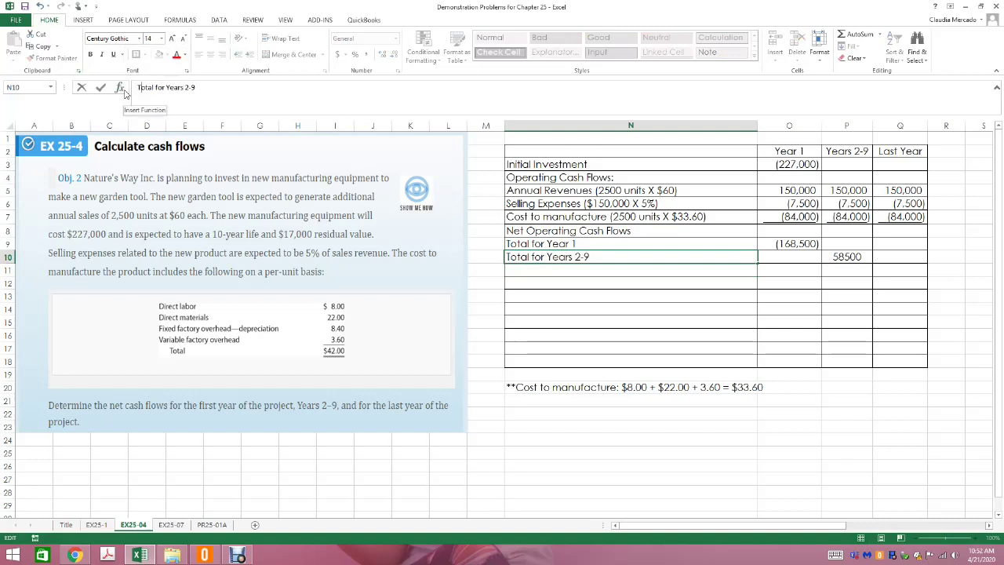
click(538, 272)
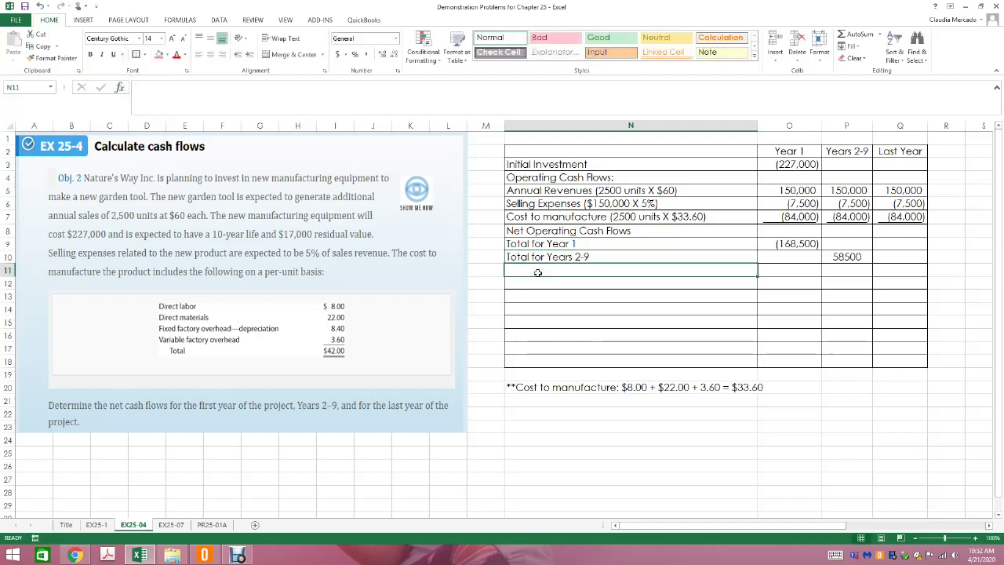
text(Tot)
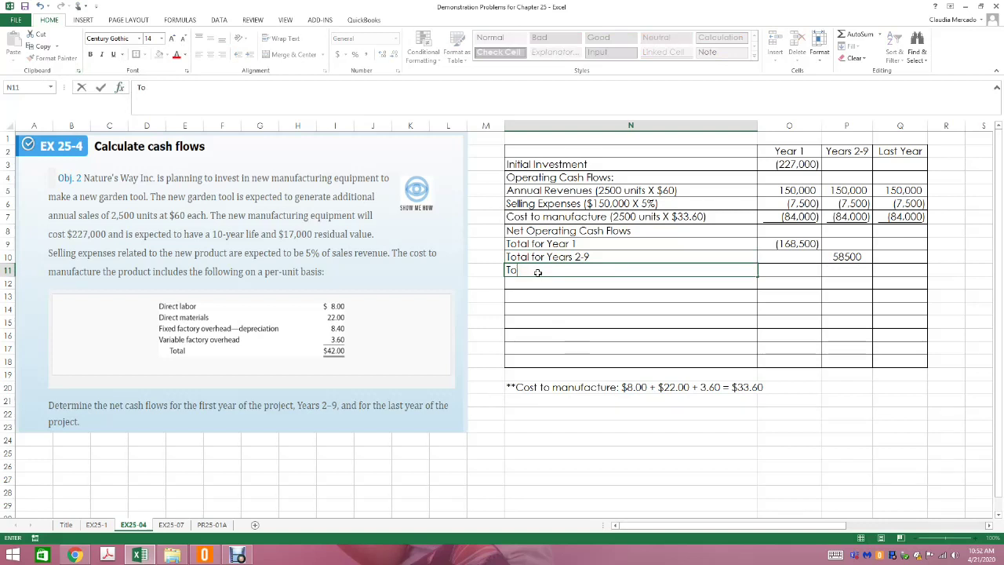
key(BackSpace)
key(BackSpace)
key(BackSpace)
- Review the Year 1 investment, revenue, selling expense and manufacturing cost entries in O3, O5, O6 and O7
click(801, 165)
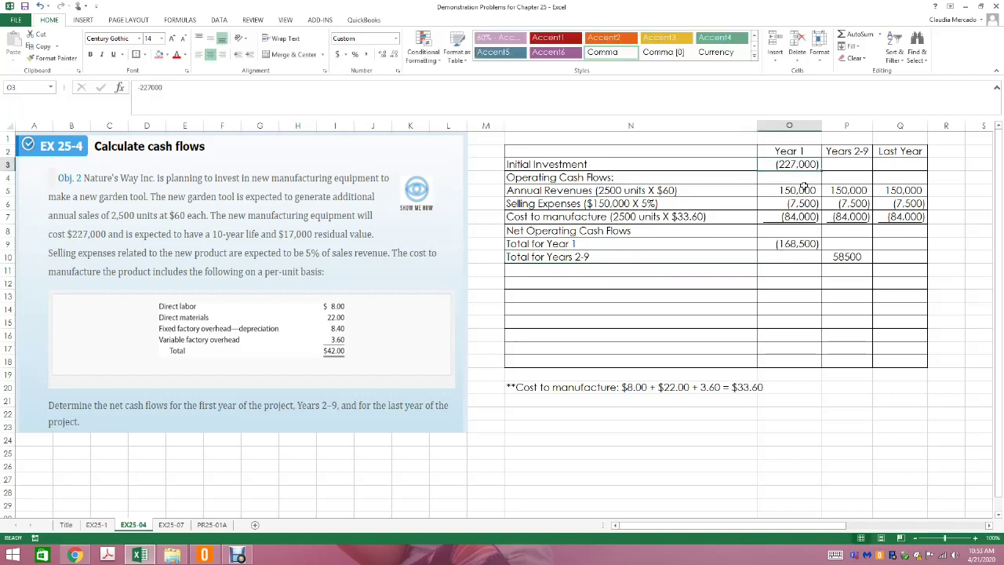
click(801, 191)
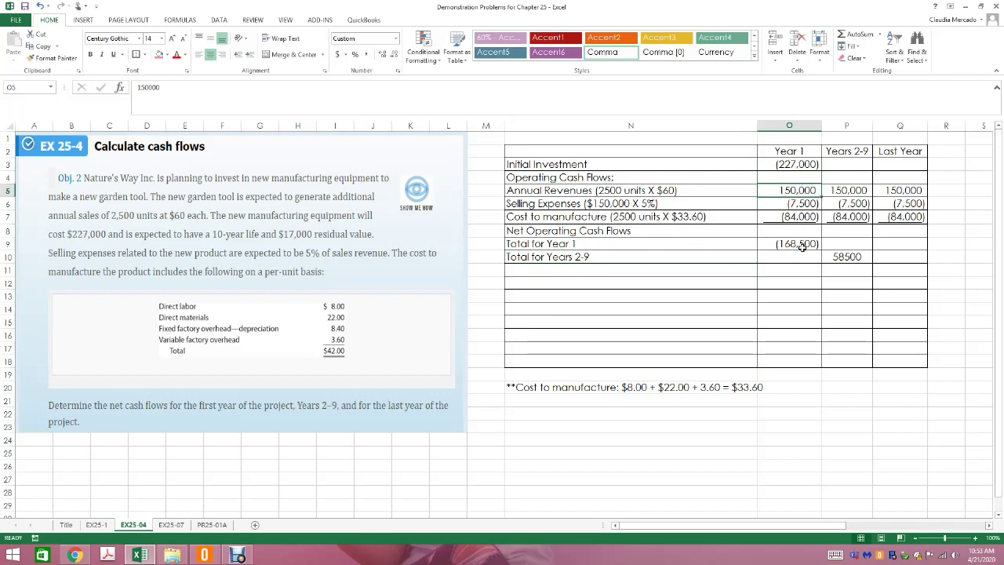
click(803, 206)
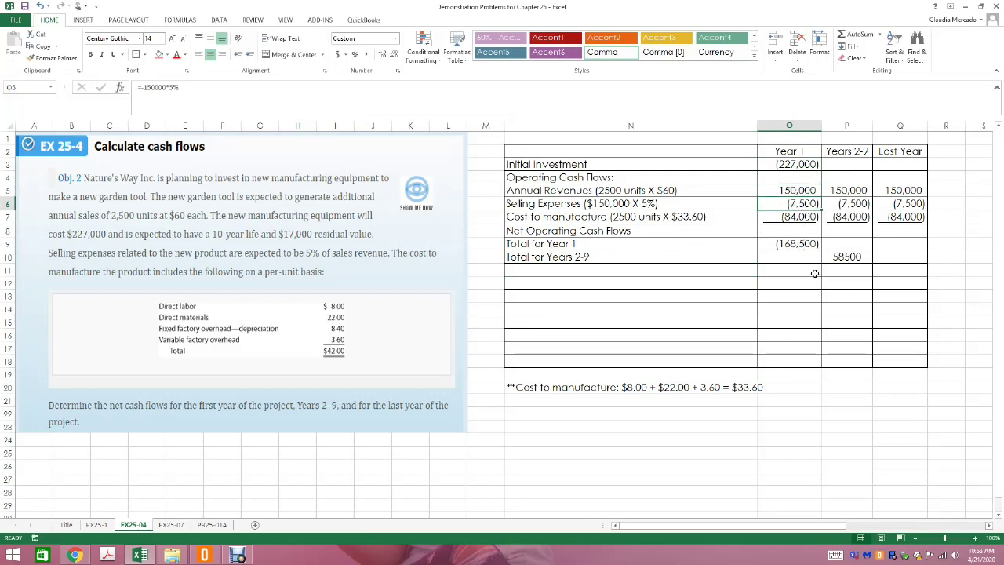
click(800, 221)
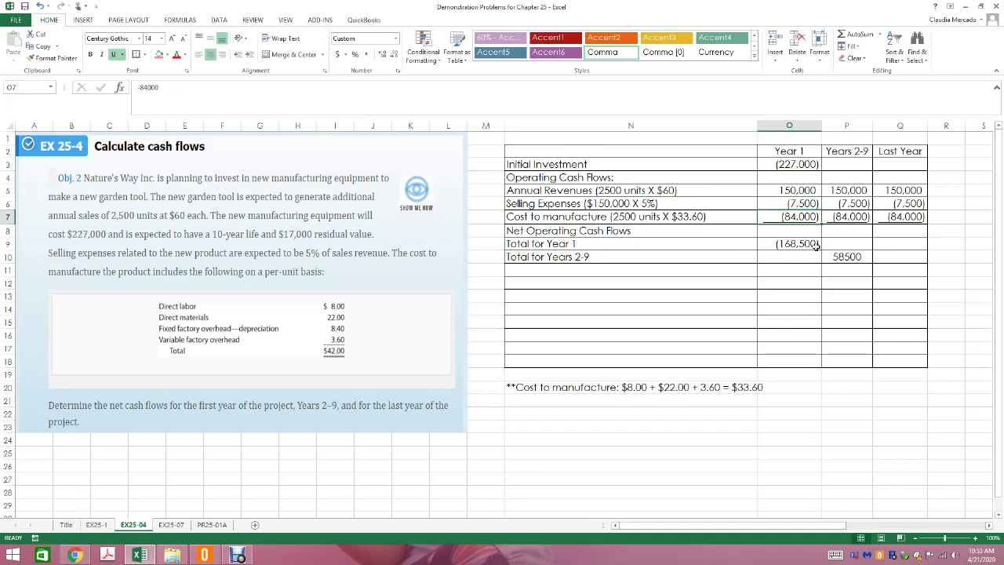
- Format the totals area O9:Q12 in comma style without decimals
drag(801, 244, 903, 284)
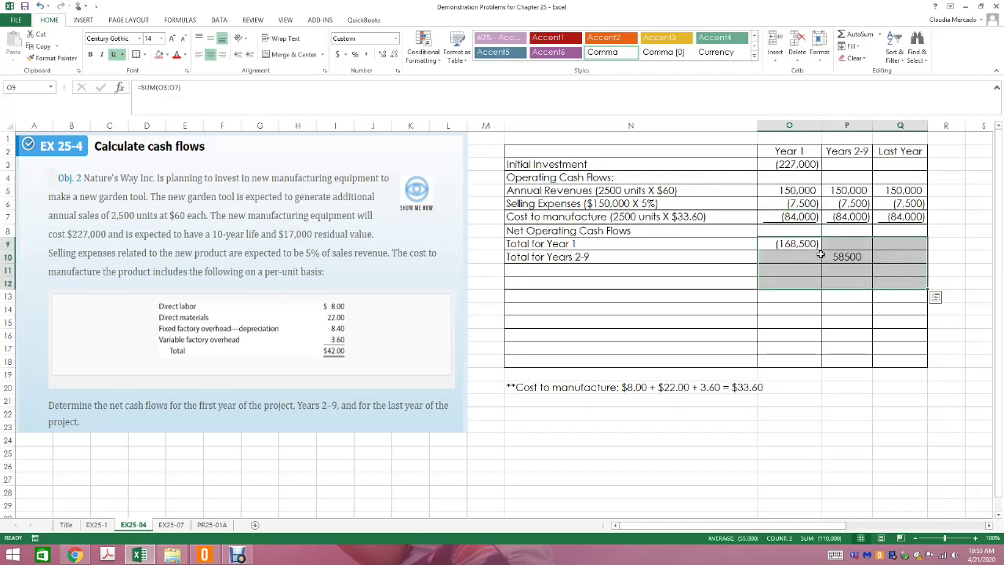
click(369, 57)
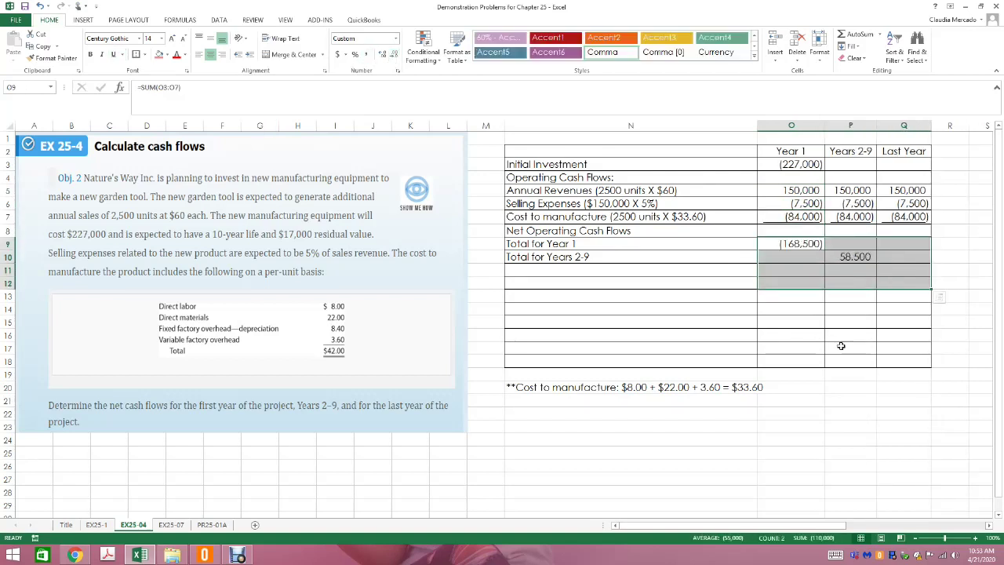
click(903, 361)
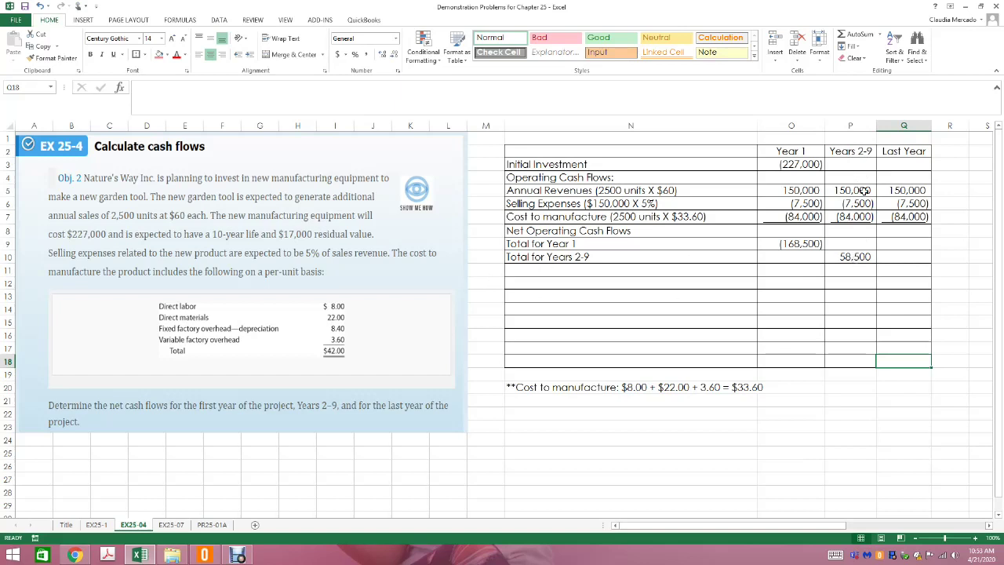
- Add a "Residual Value" row in N11 with 17000 in the Last Year column, cell Q11
click(557, 272)
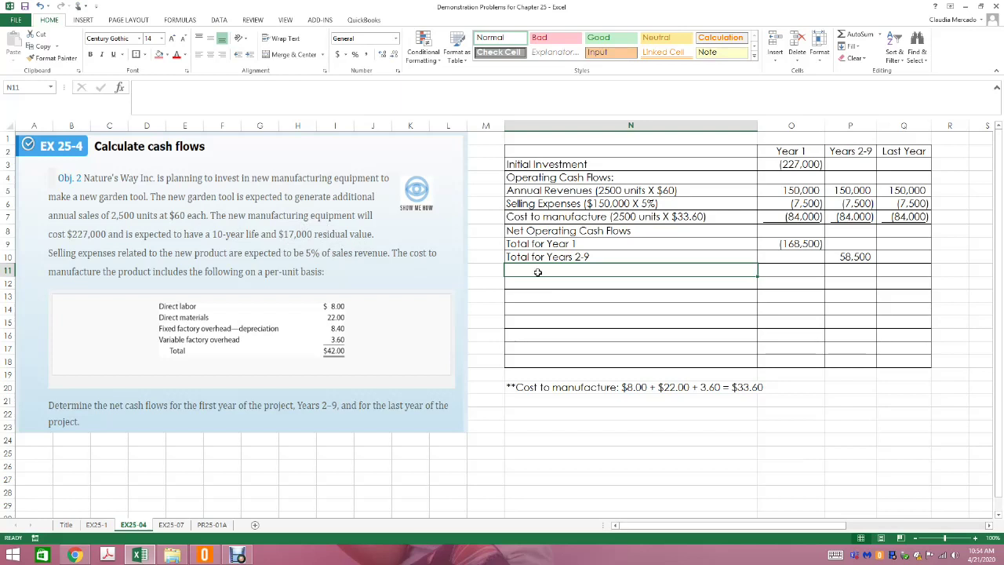
text(res)
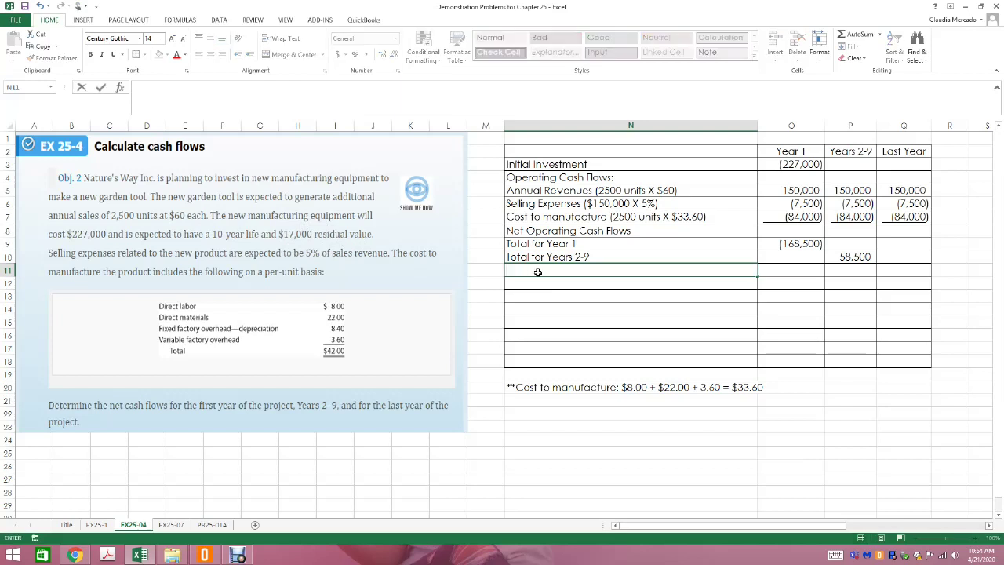
text(Residual Value)
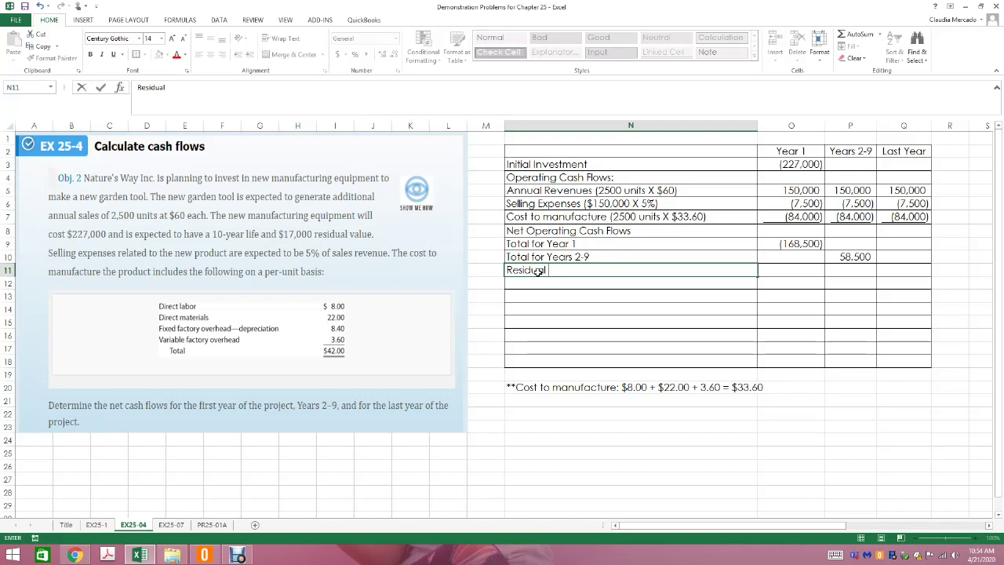
key(Tab)
key(Tab)
key(Tab)
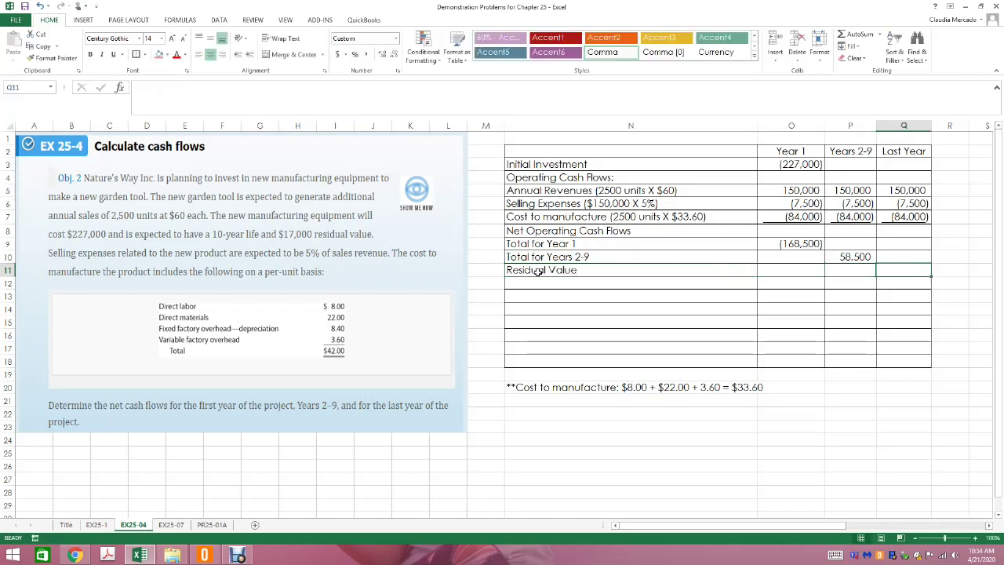
text(17000)
key(Return)
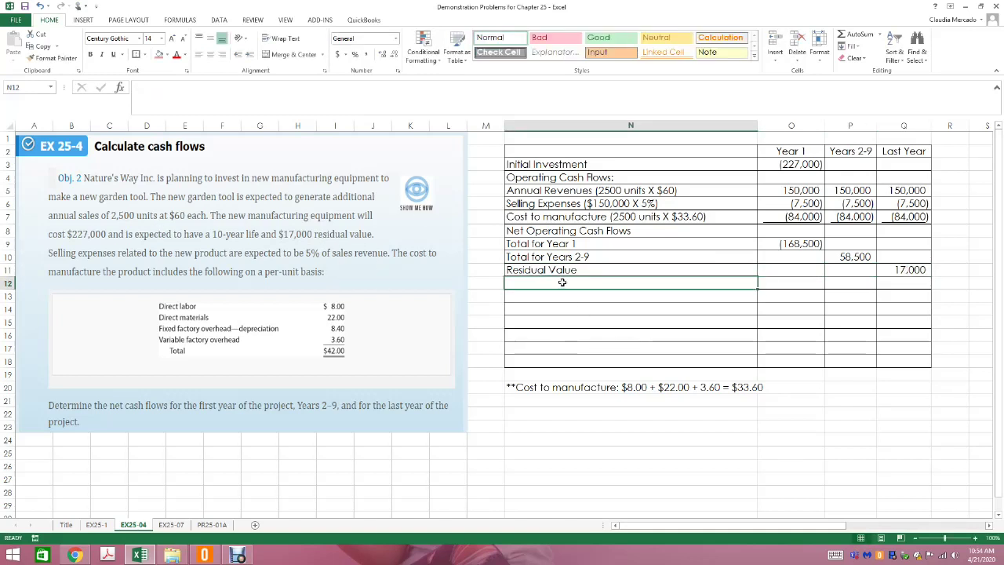
- Label cell N12 "Total for the Last Year"
text(total)
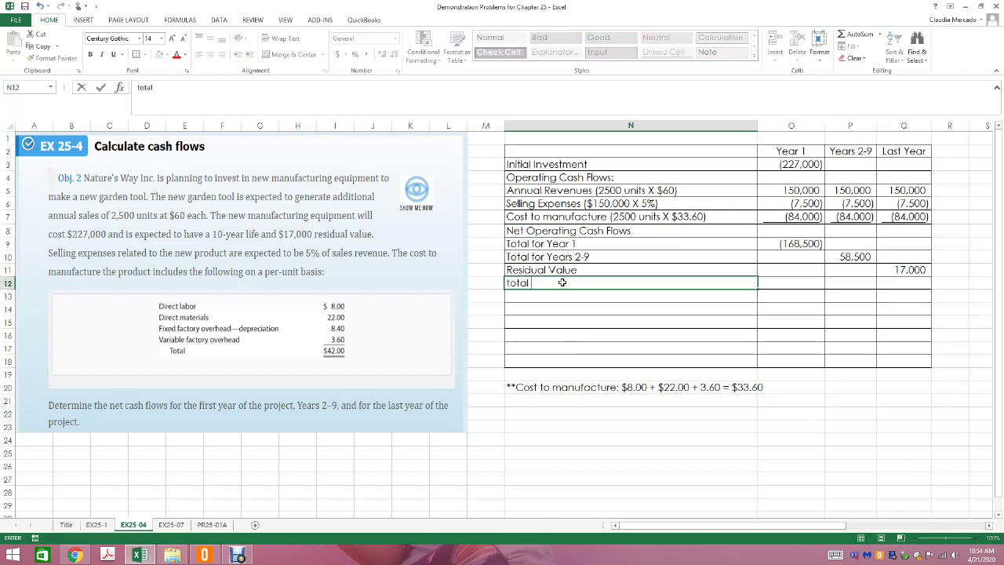
key(BackSpace)
key(BackSpace)
key(BackSpace)
text(Total for the Last Year)
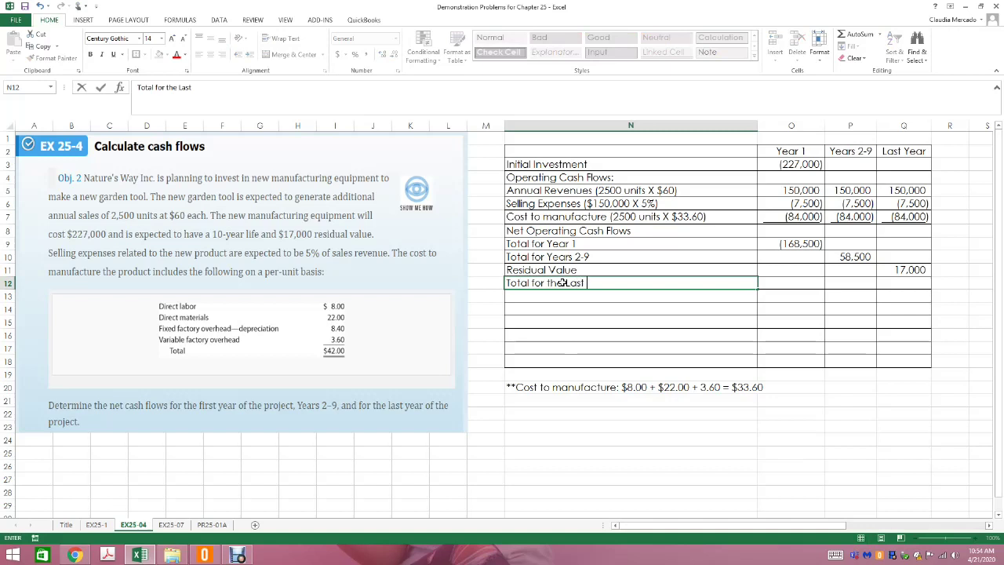
- Total the last year's cash flows in Q12 with a SUM formula over Q3:Q11
key(Tab)
key(Tab)
key(Tab)
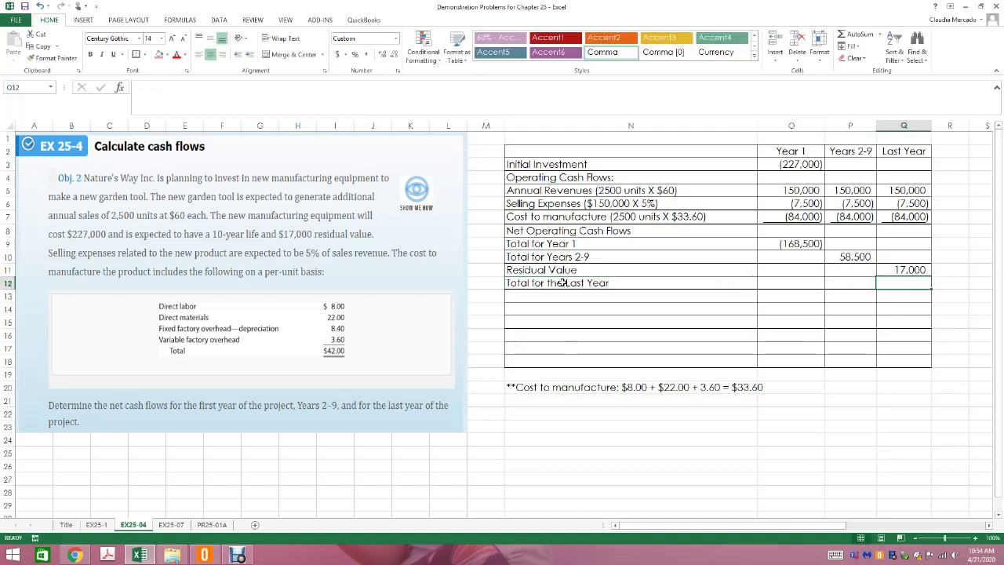
text(=sum()
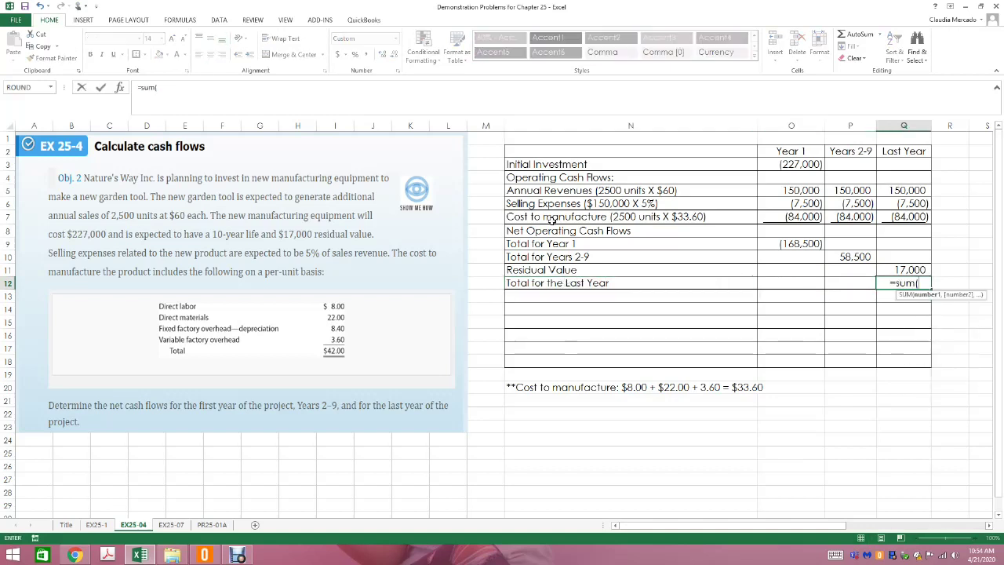
drag(904, 164, 906, 271)
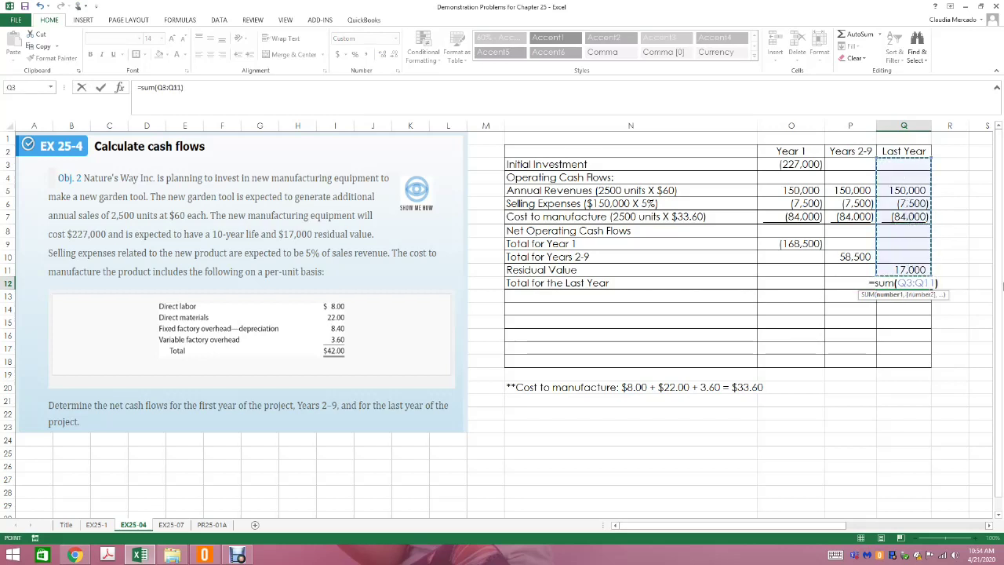
key(Return)
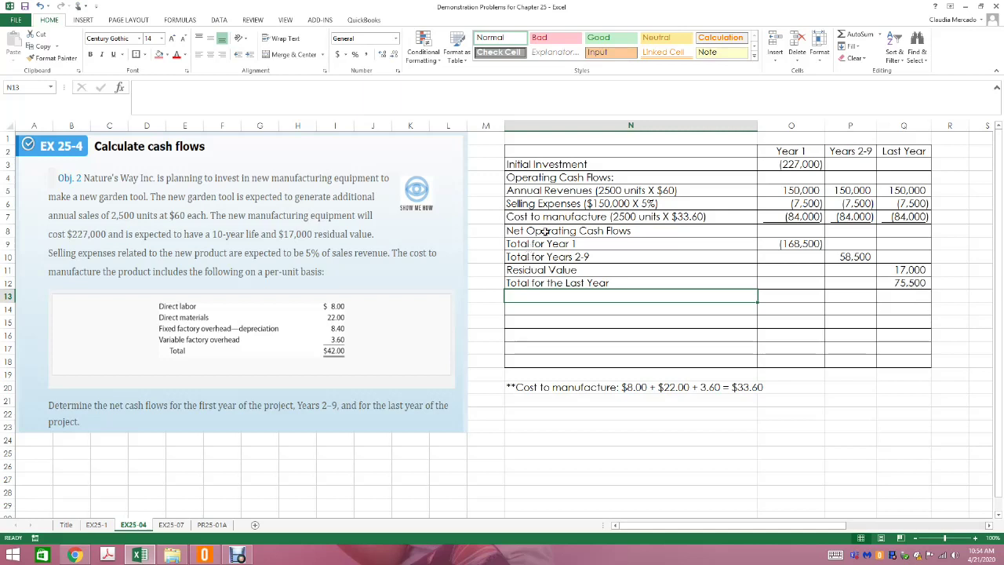
- Make the three net cash flow totals in O9, P10 and Q12 bold
click(798, 244)
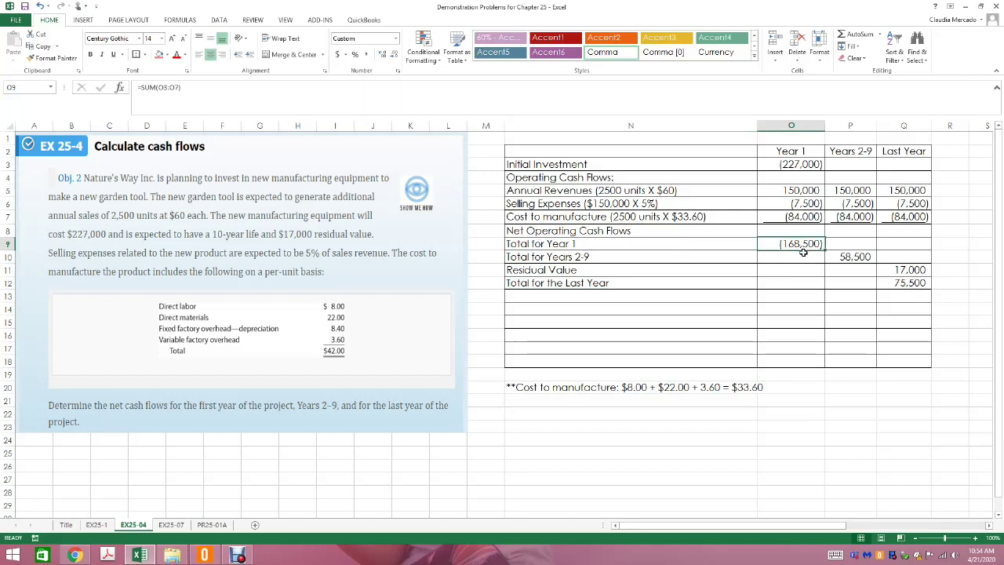
click(90, 54)
click(844, 257)
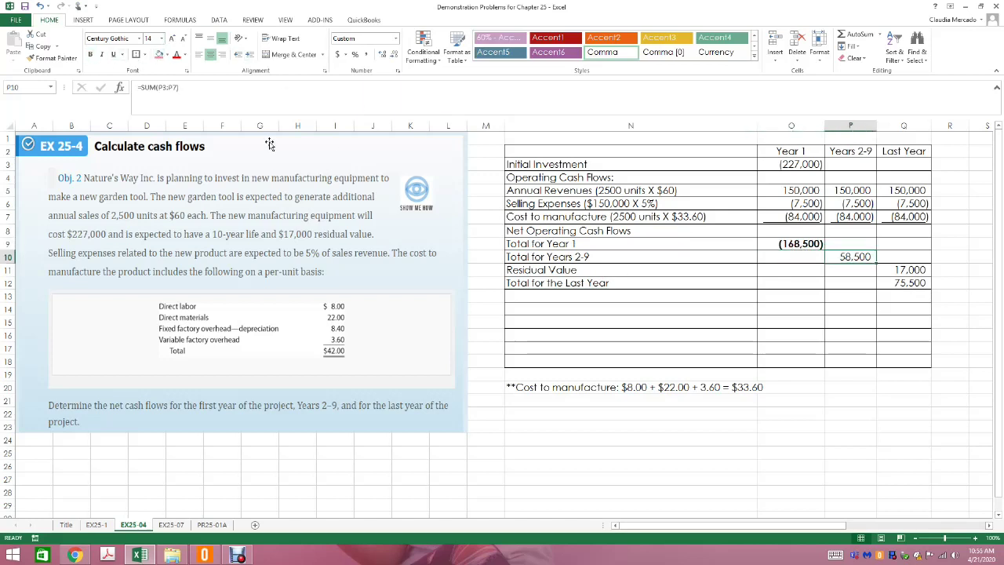
click(90, 54)
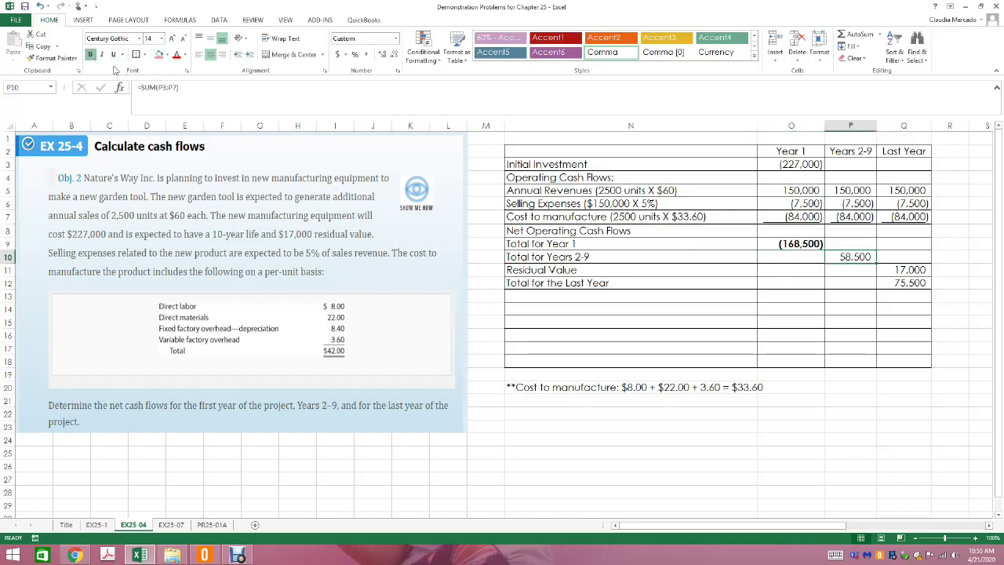
click(906, 284)
click(91, 55)
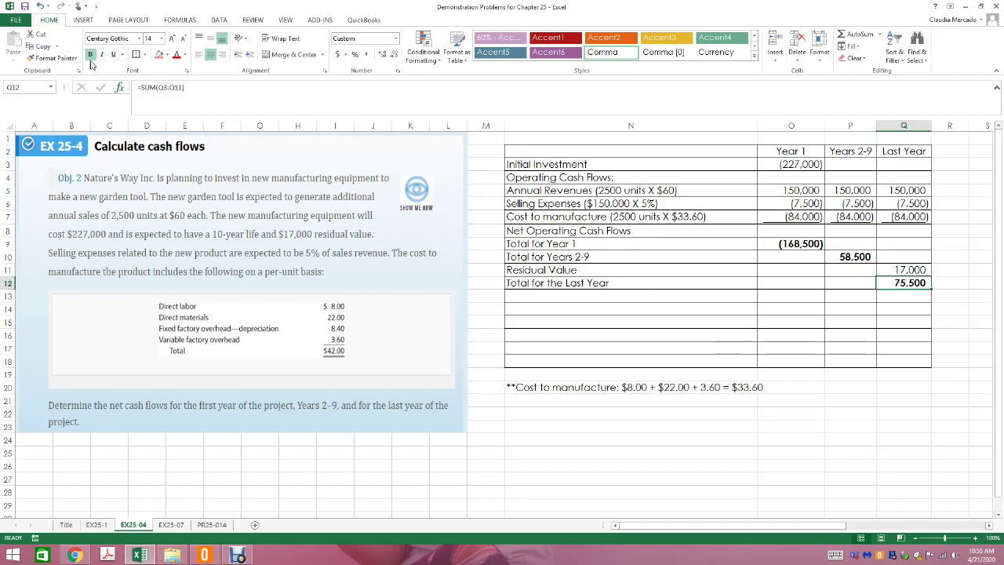
- Fill the total cells Q12, P10 and O9 with a light orange theme color
click(167, 54)
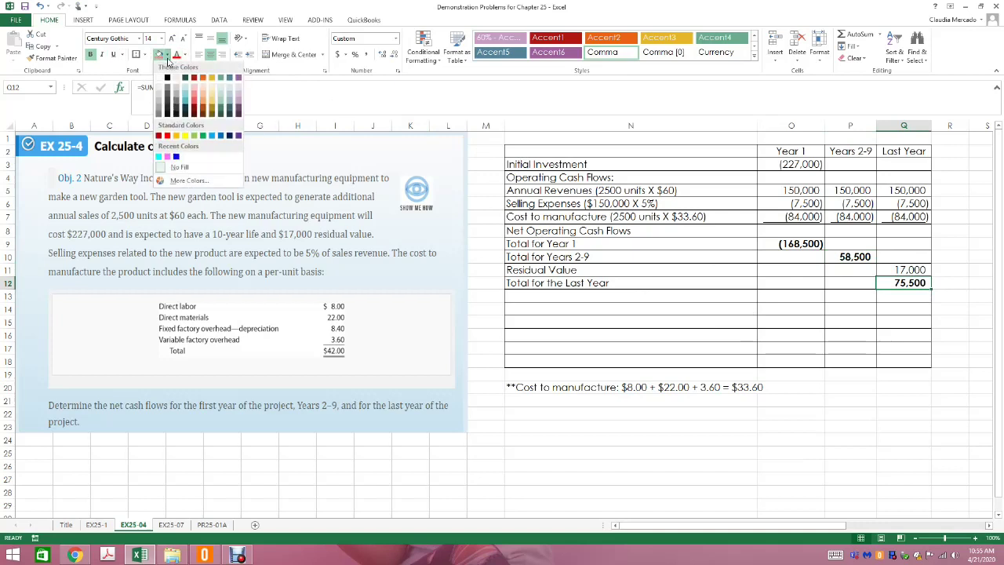
click(203, 97)
click(849, 258)
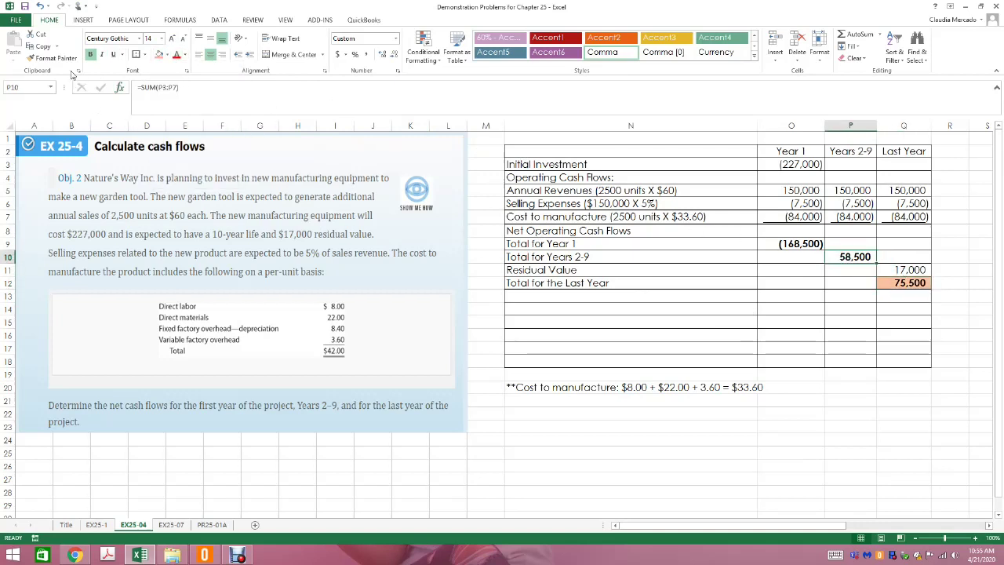
click(158, 54)
click(794, 244)
click(159, 55)
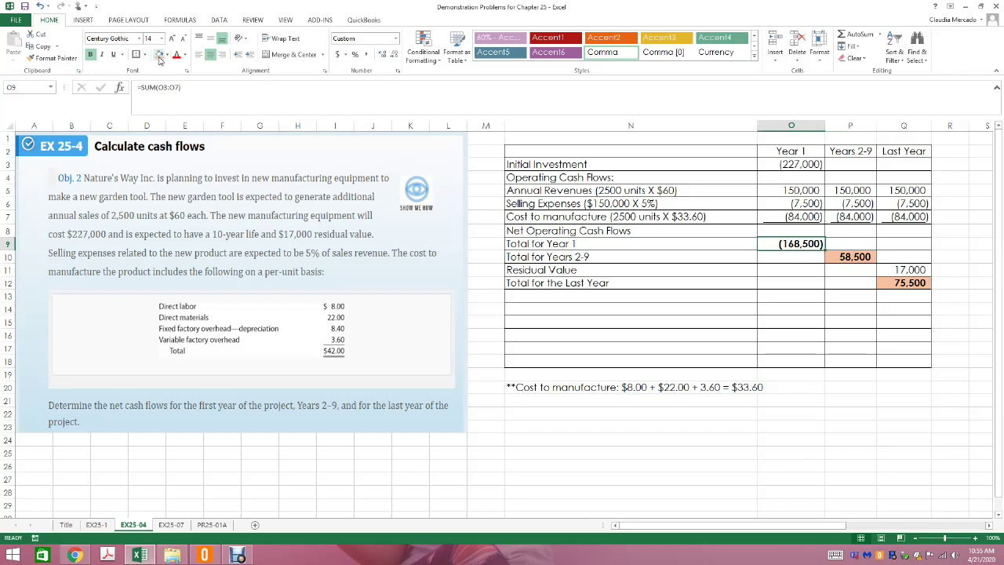
click(791, 322)
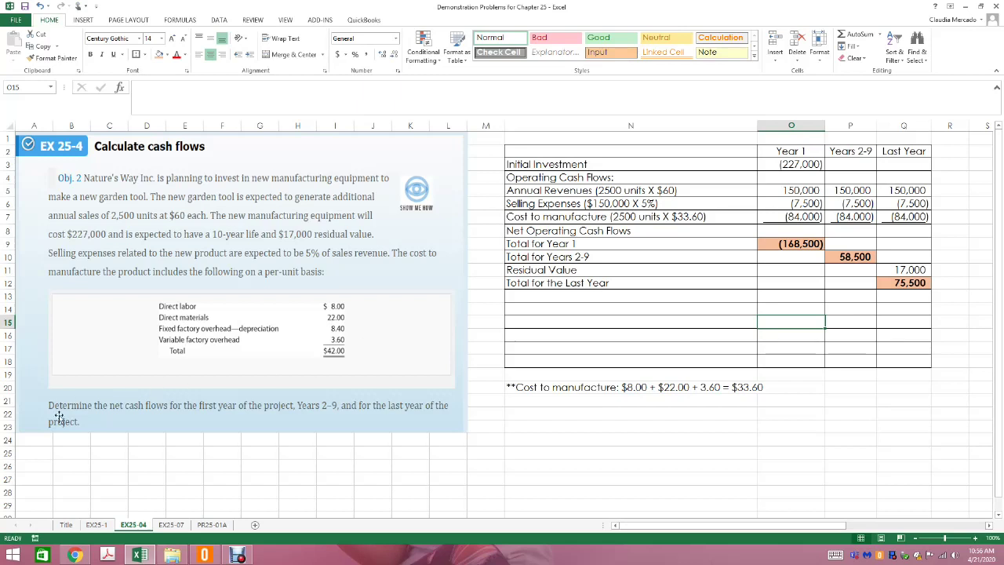
- Open the EX25-07 sheet and read the net present value problem, Exhibit 2 and the Present Value of an Amount section with Exhibit 1
click(171, 529)
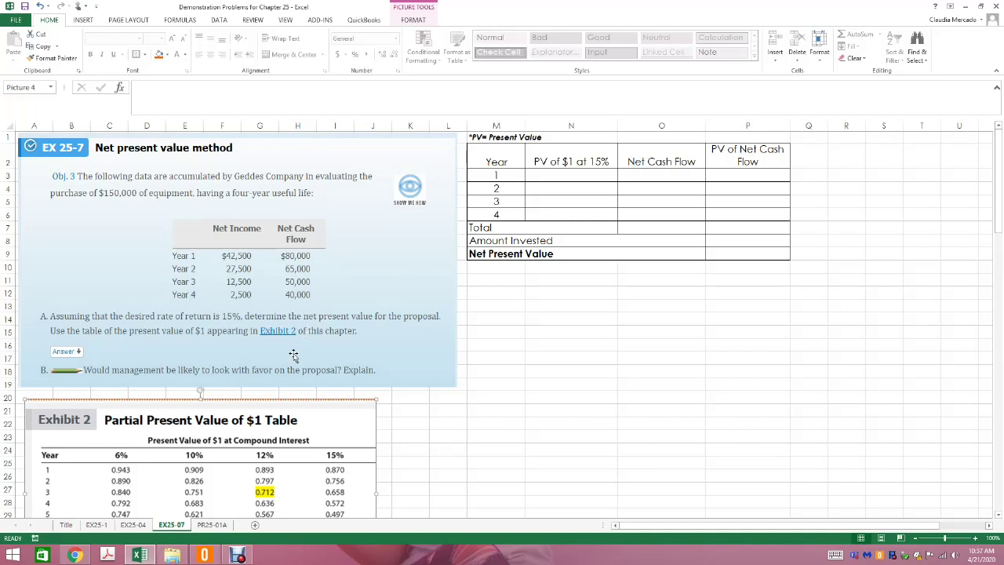
scroll(292, 359, down, 3)
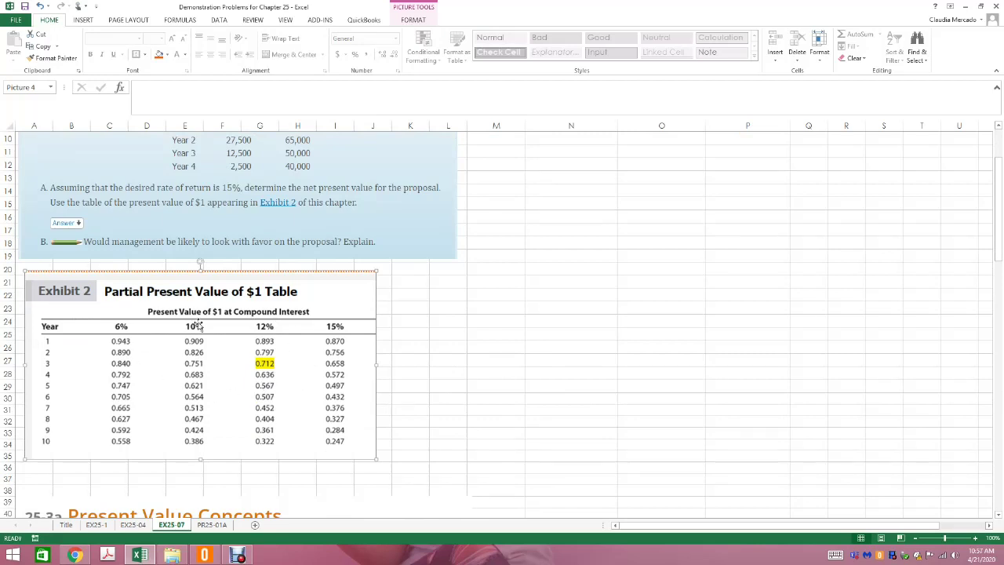
scroll(234, 386, down, 8)
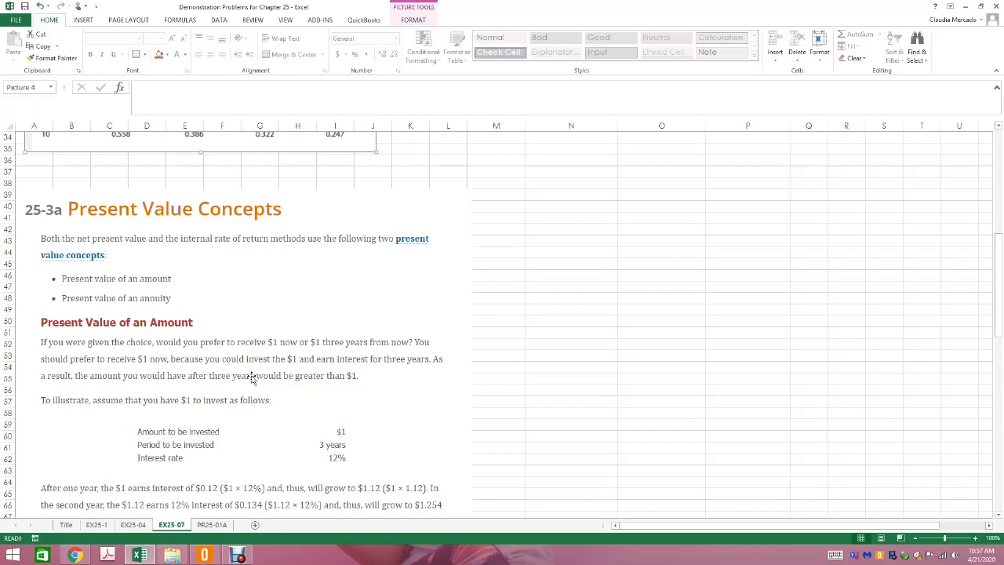
scroll(123, 358, down, 1)
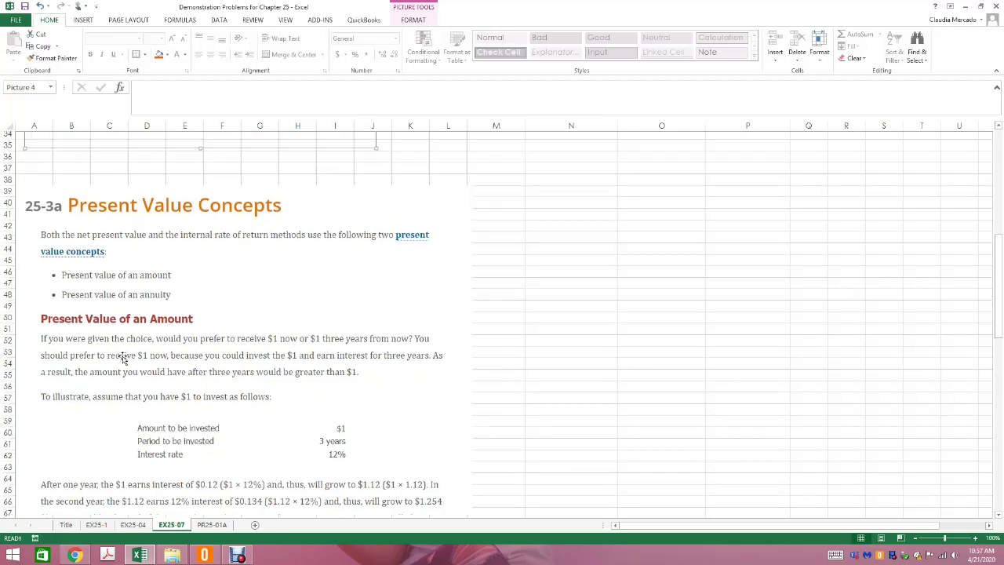
scroll(123, 359, down, 1)
scroll(125, 361, down, 1)
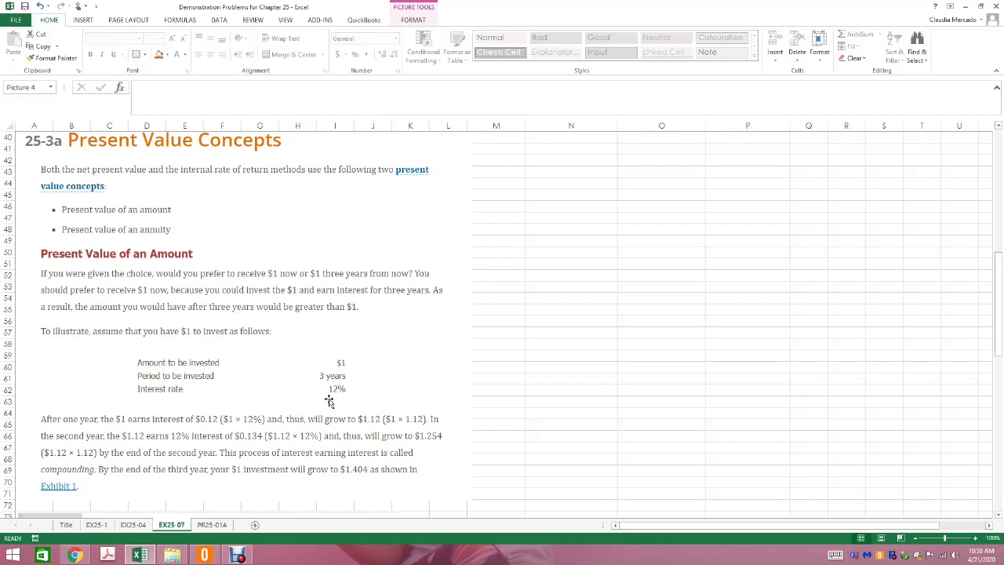
scroll(349, 424, down, 6)
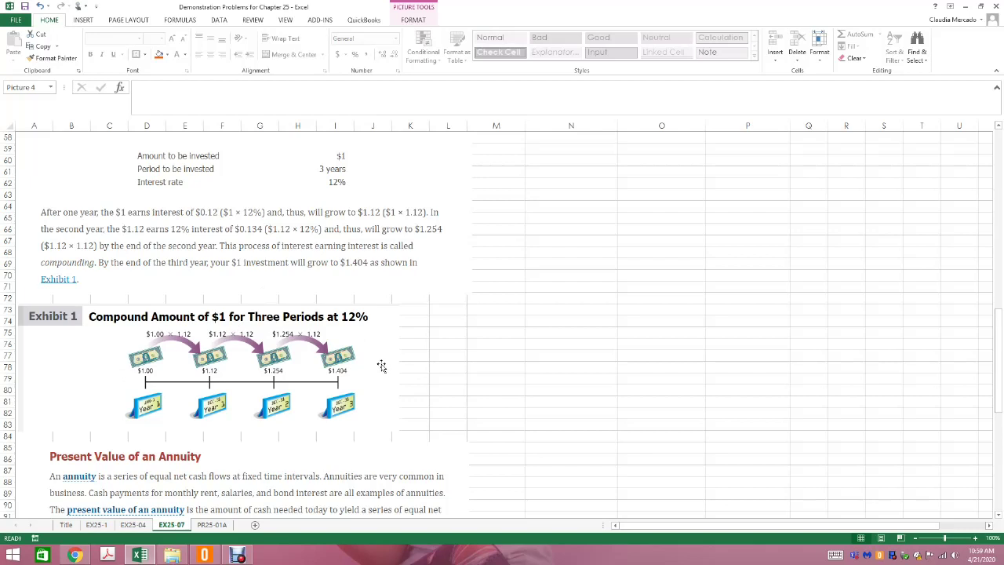
scroll(425, 367, down, 2)
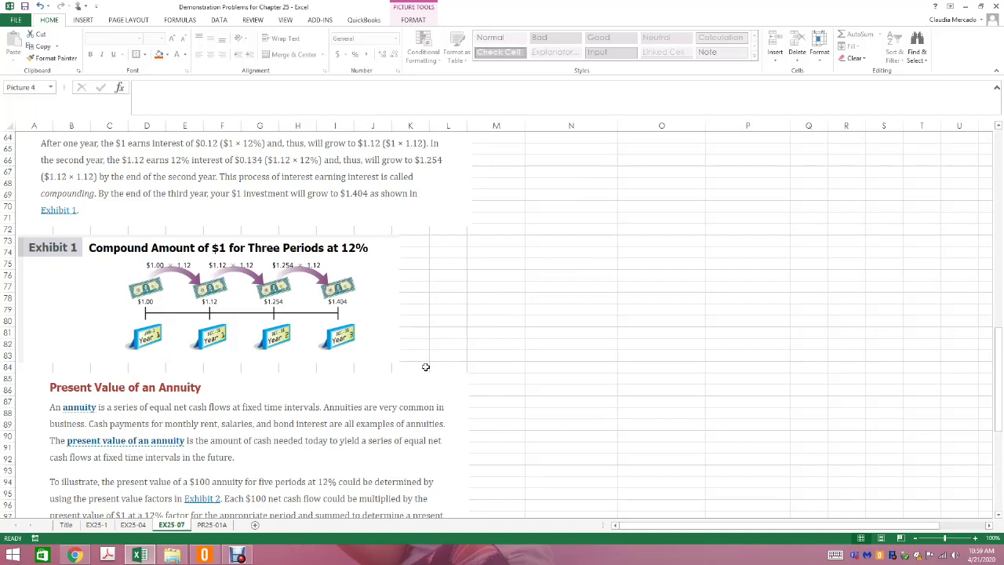
- Review the Present Value of an Annuity section with Exhibit 4, and return to the EX 25-7 problem and its answer table
scroll(433, 369, up, 10)
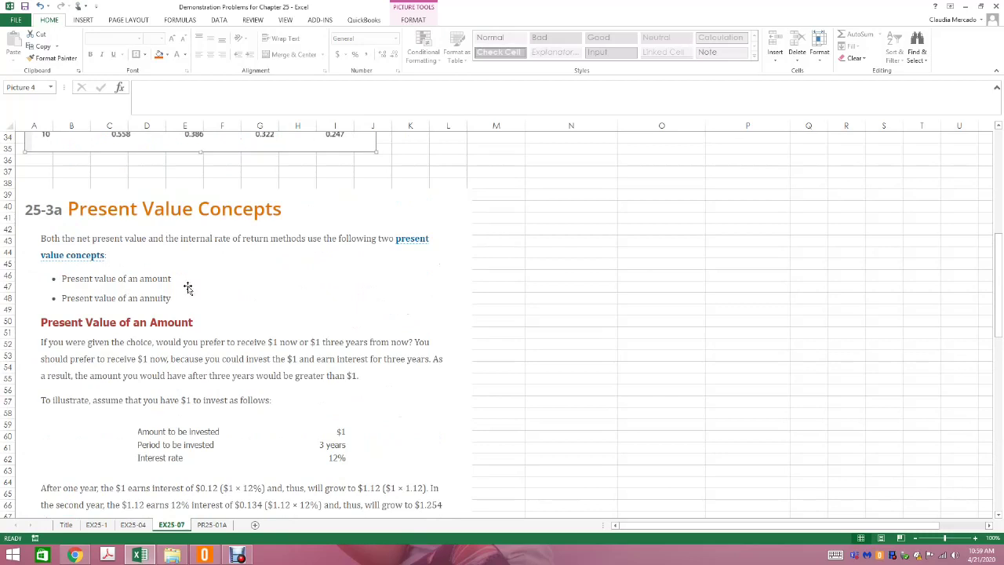
scroll(414, 401, down, 16)
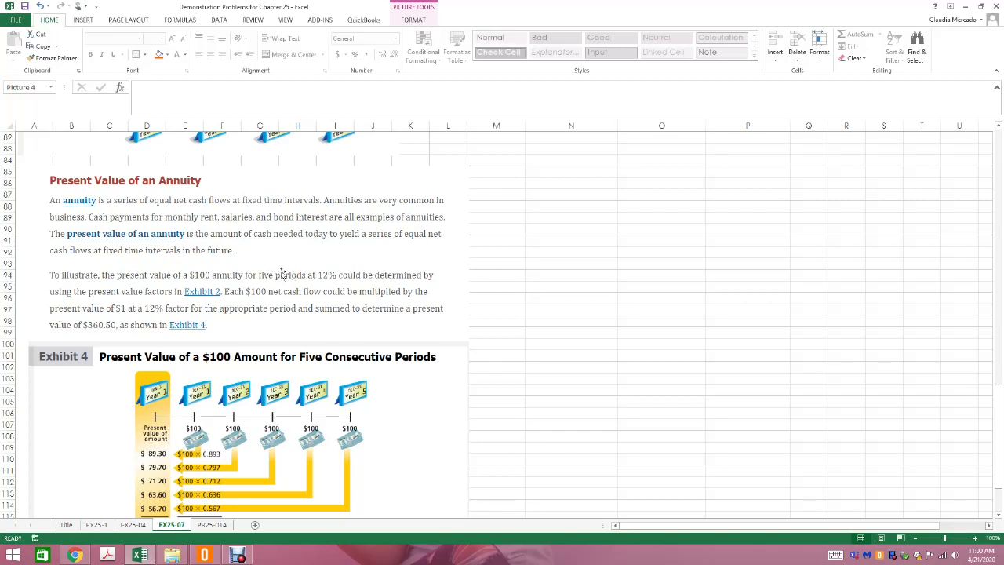
scroll(299, 329, down, 1)
scroll(298, 330, down, 1)
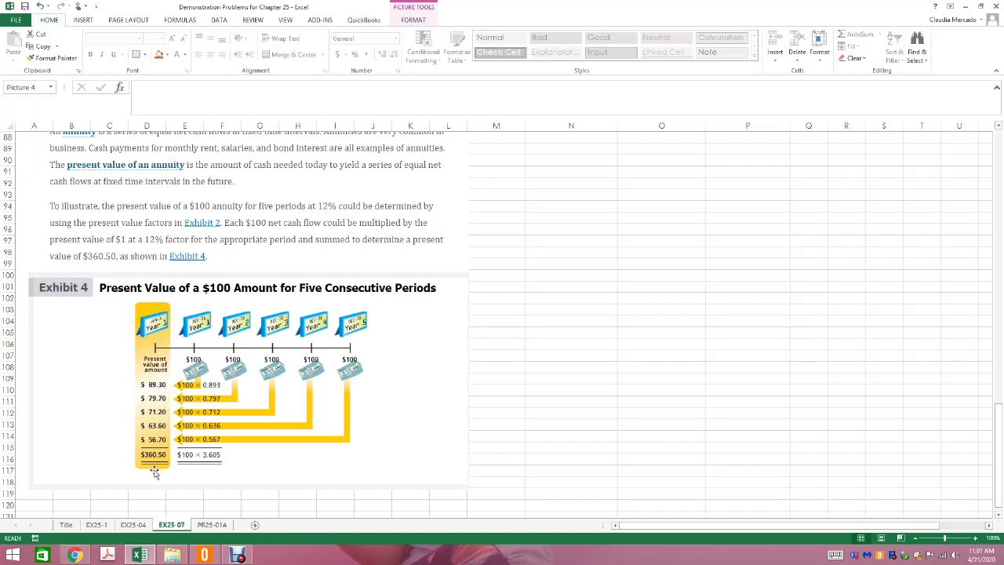
scroll(173, 482, up, 10)
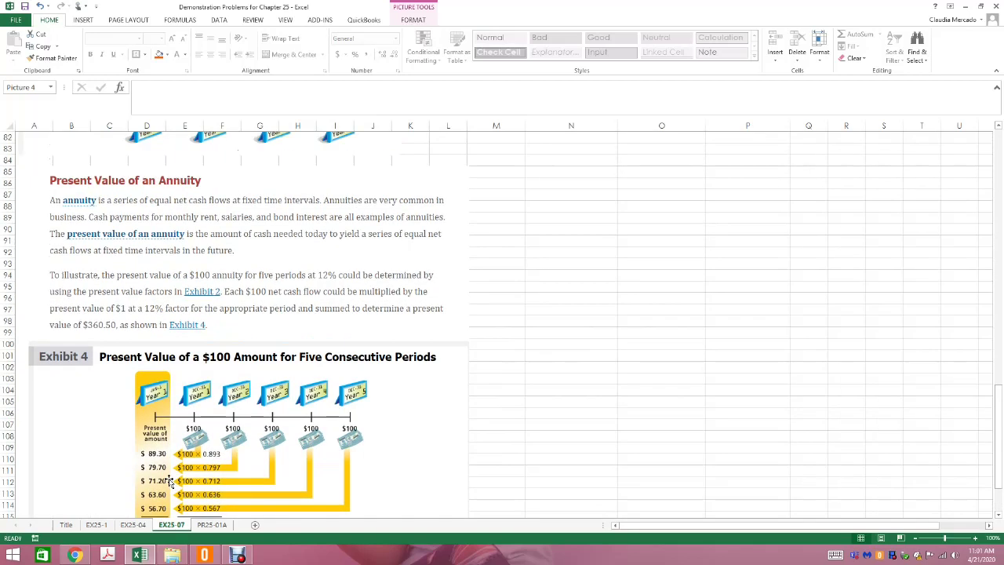
scroll(171, 480, up, 16)
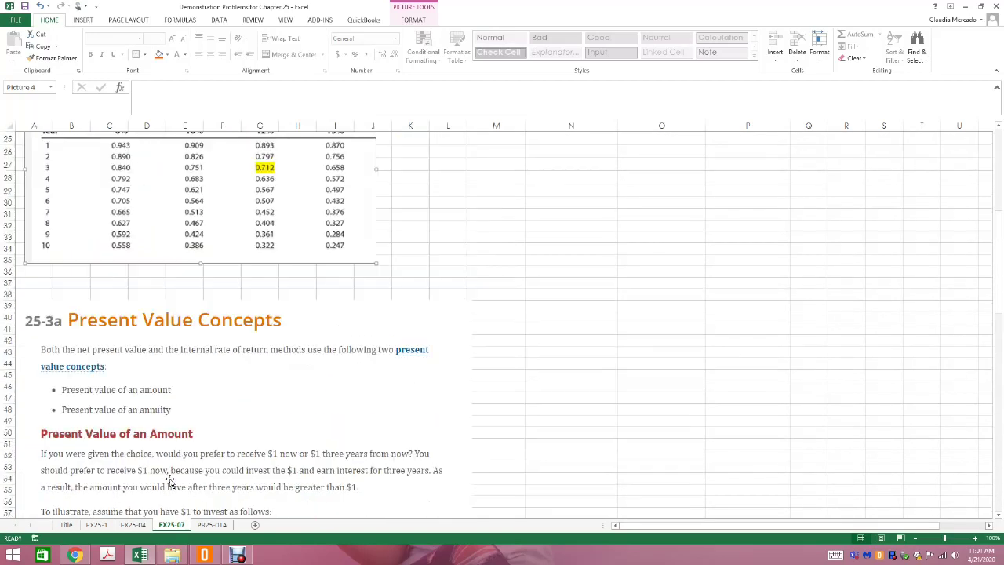
scroll(193, 464, down, 20)
scroll(188, 453, down, 9)
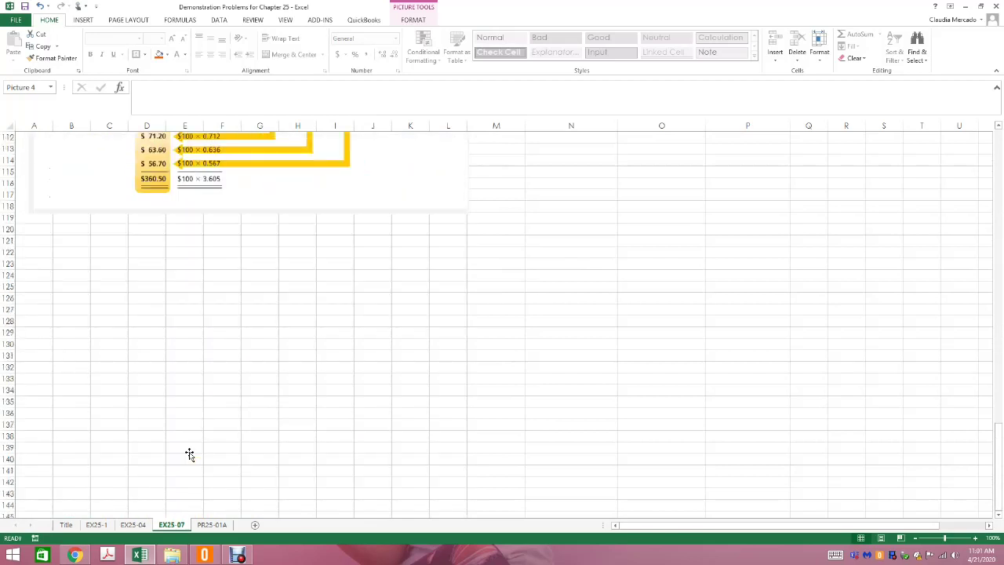
scroll(188, 453, up, 8)
scroll(189, 453, up, 20)
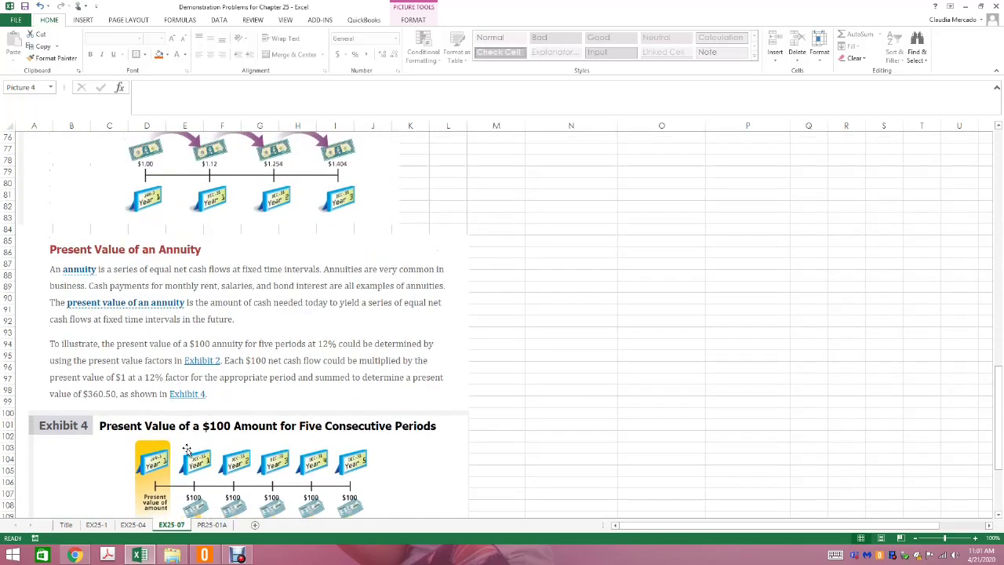
scroll(187, 450, up, 7)
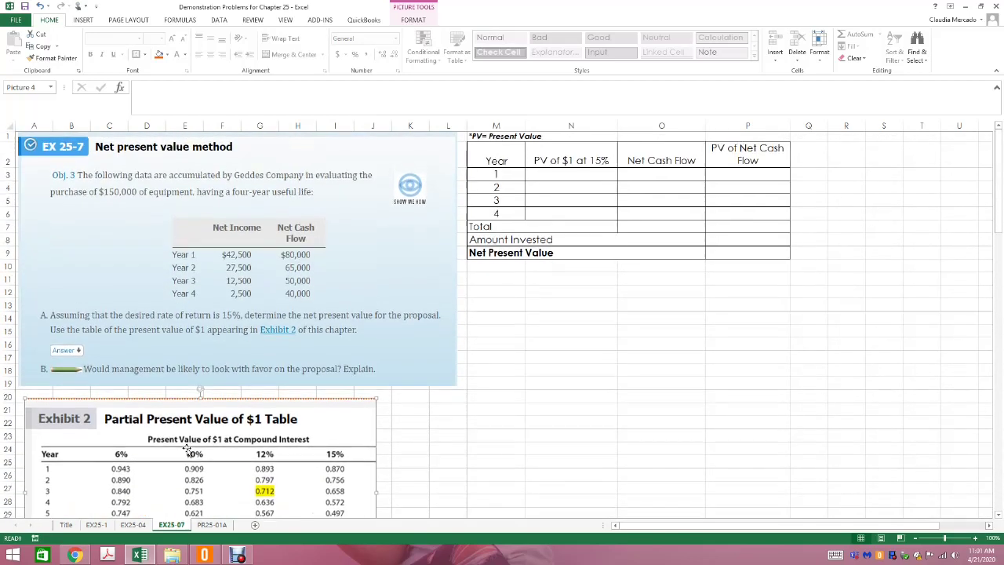
scroll(187, 450, down, 1)
scroll(186, 450, down, 2)
scroll(187, 450, up, 4)
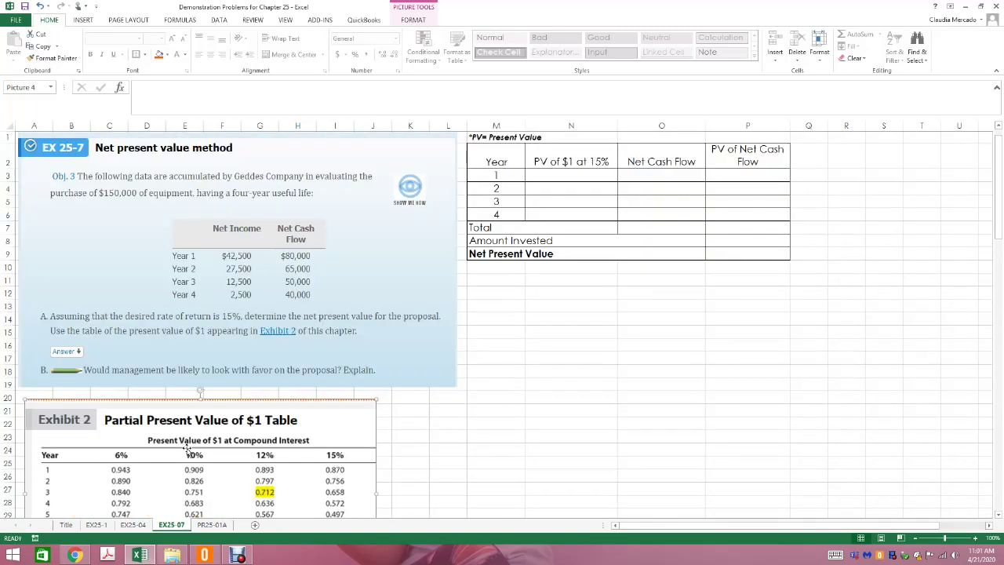
- Look over the Exhibit 2 table and the Present Value Concepts introduction, and return to the EX 25-7 problem and answer table
scroll(187, 451, down, 5)
scroll(186, 449, down, 3)
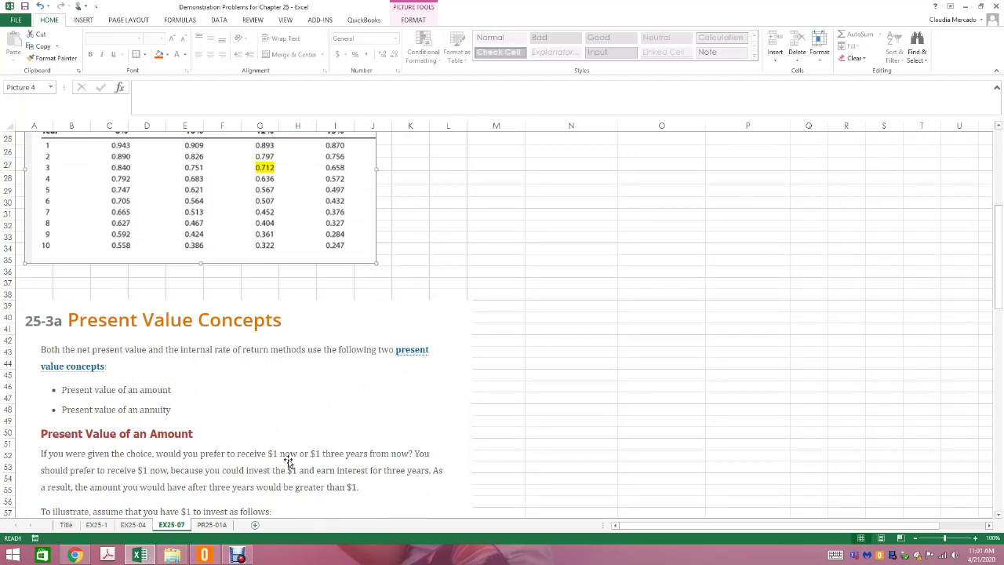
scroll(246, 259, up, 3)
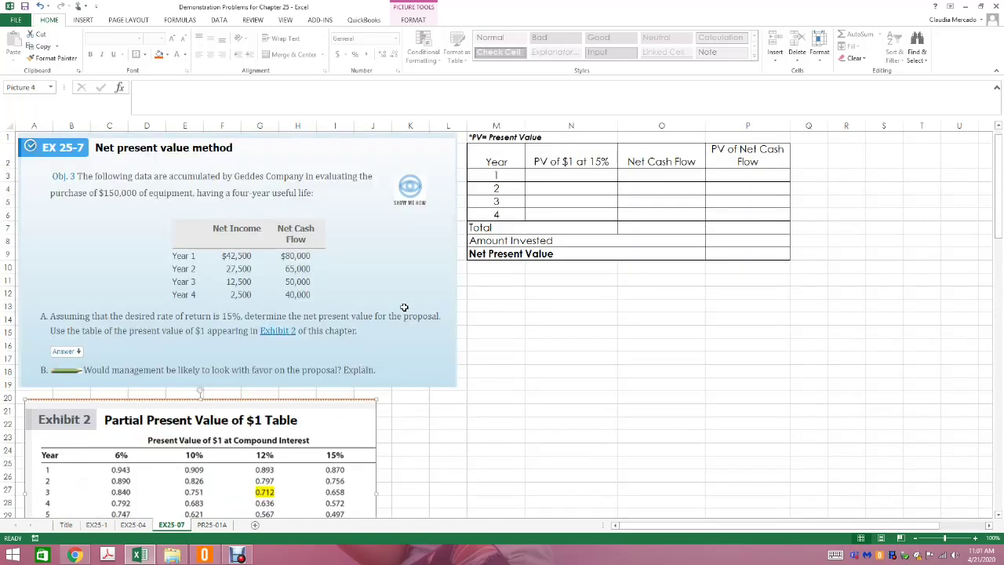
scroll(404, 306, up, 5)
click(658, 301)
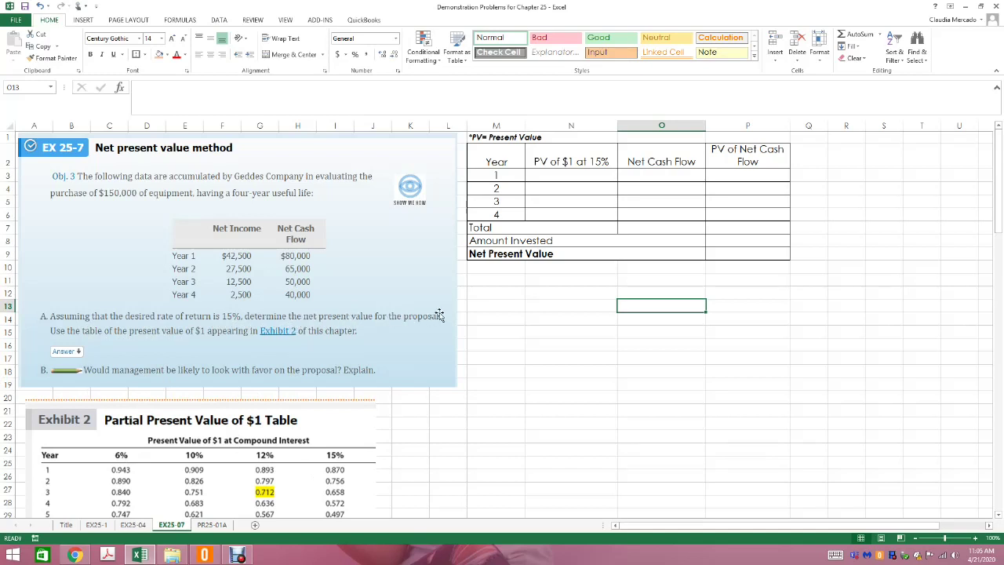
- Draw a rectangle about 1.26" high and 0.79" wide over the 15% heading and its year 1 to 4 factors in Exhibit 2
click(580, 176)
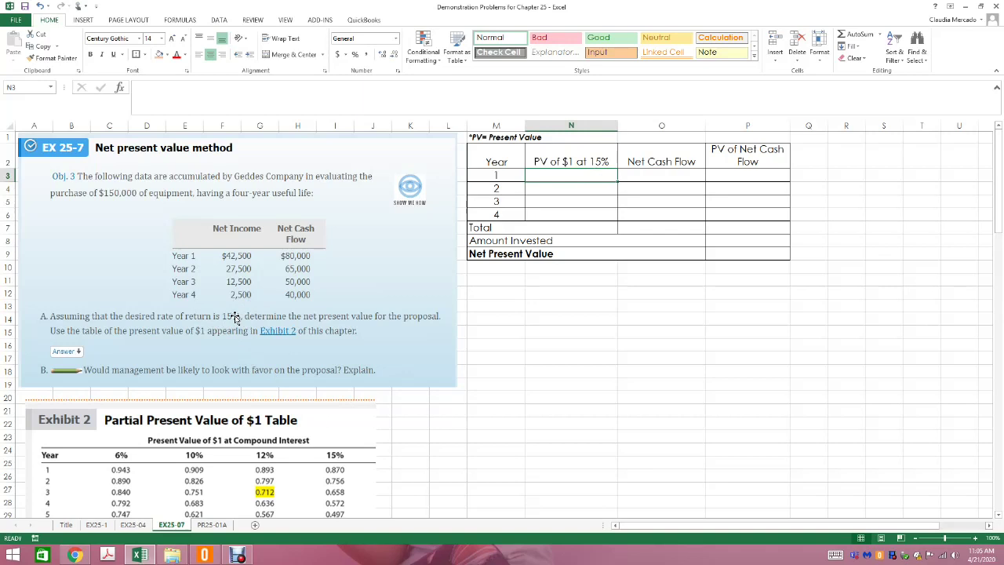
scroll(359, 393, down, 2)
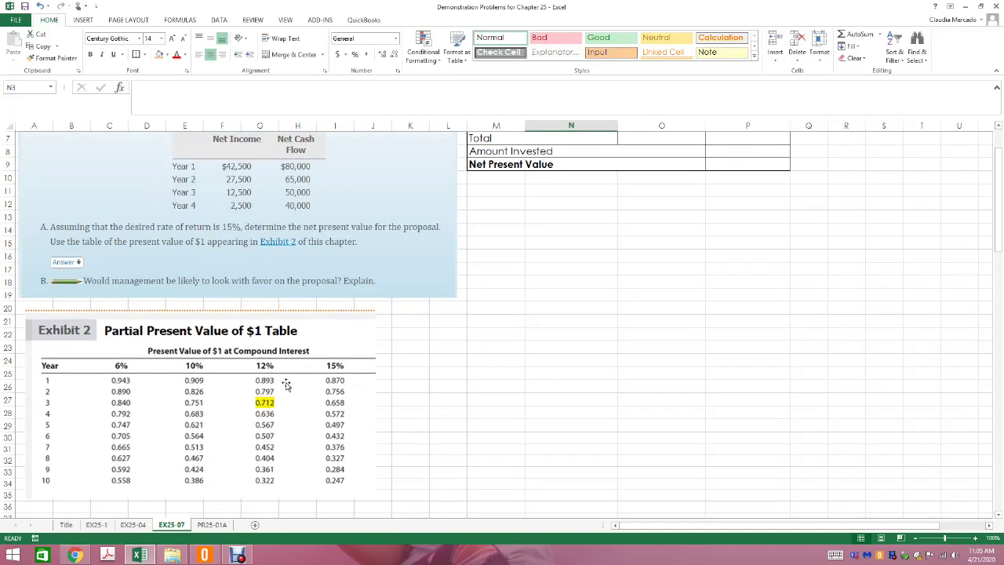
click(84, 20)
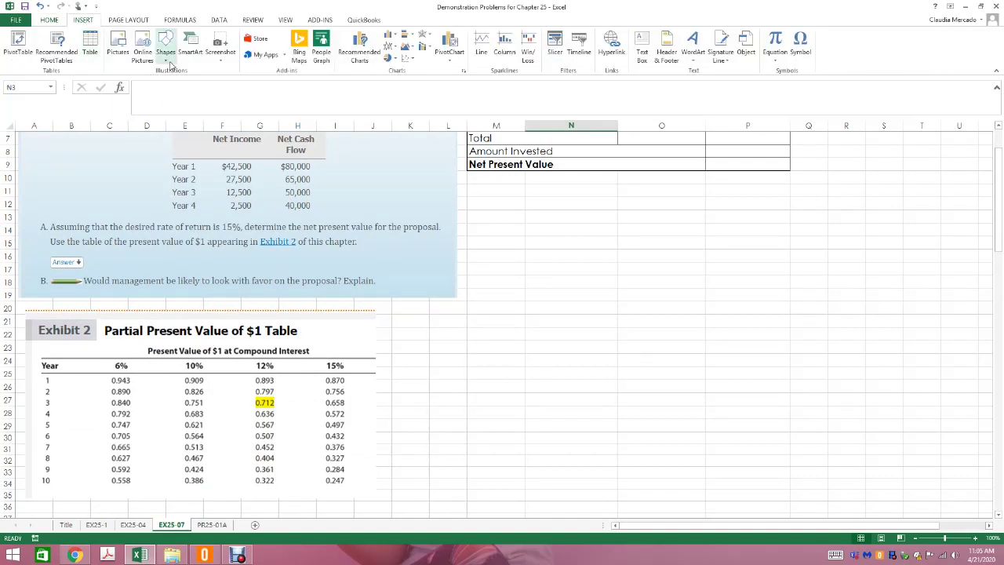
click(169, 55)
click(194, 84)
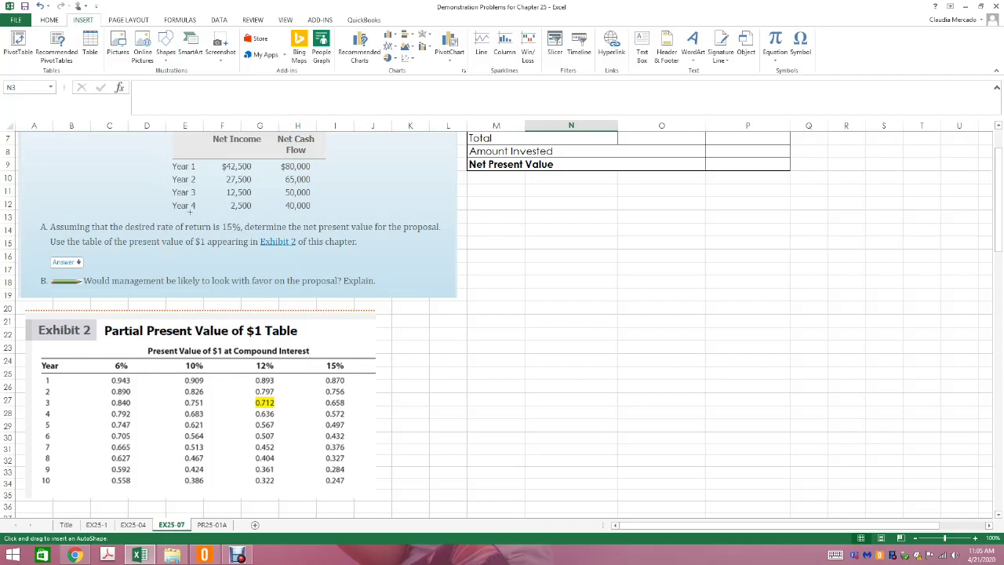
mouse_move(314, 357)
mouse_down()
mouse_move(318, 410)
mouse_move(354, 422)
mouse_up()
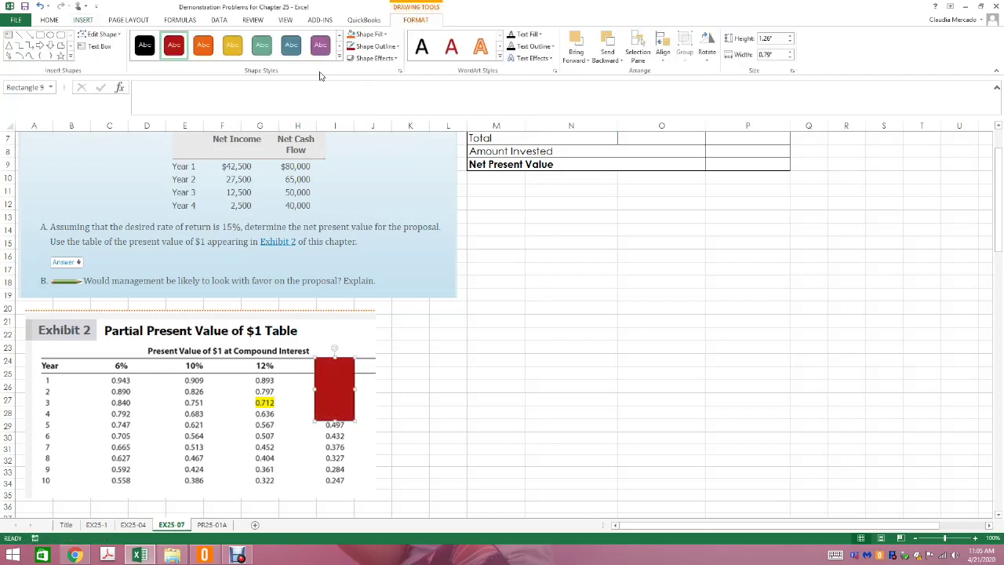
- Remove the fill of the rectangle over the 15% column and give it a thick blue outline
click(378, 37)
click(368, 139)
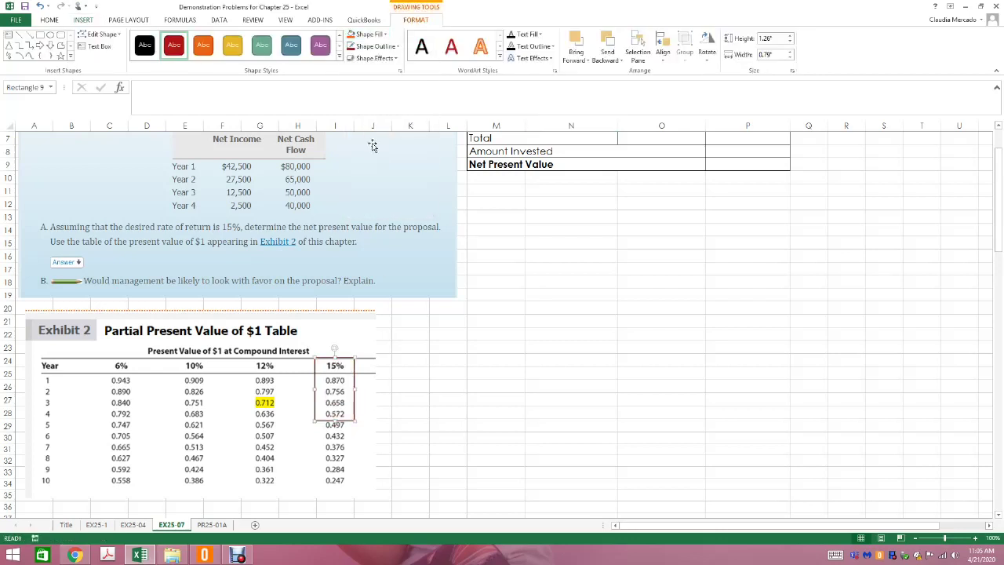
click(397, 47)
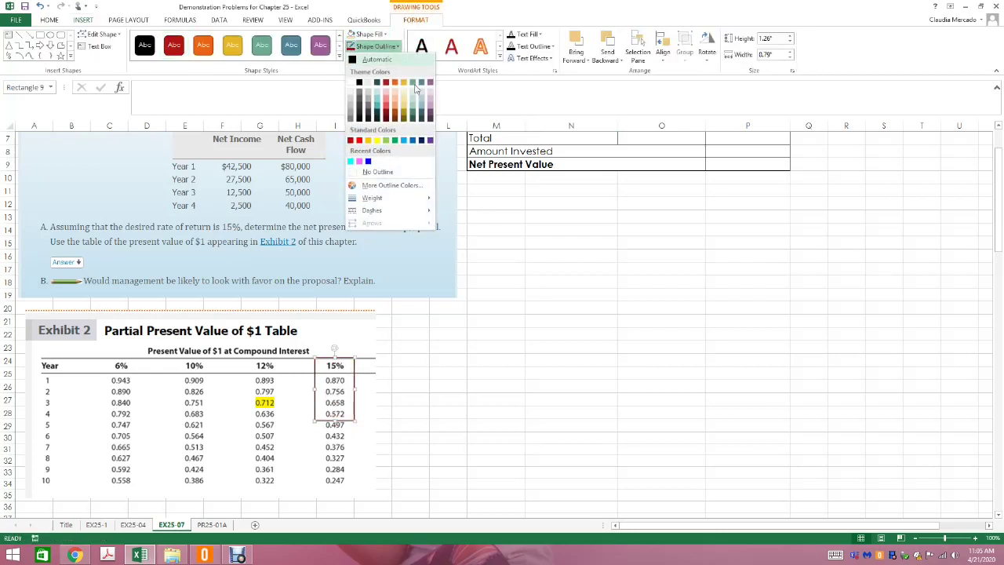
click(369, 150)
click(398, 46)
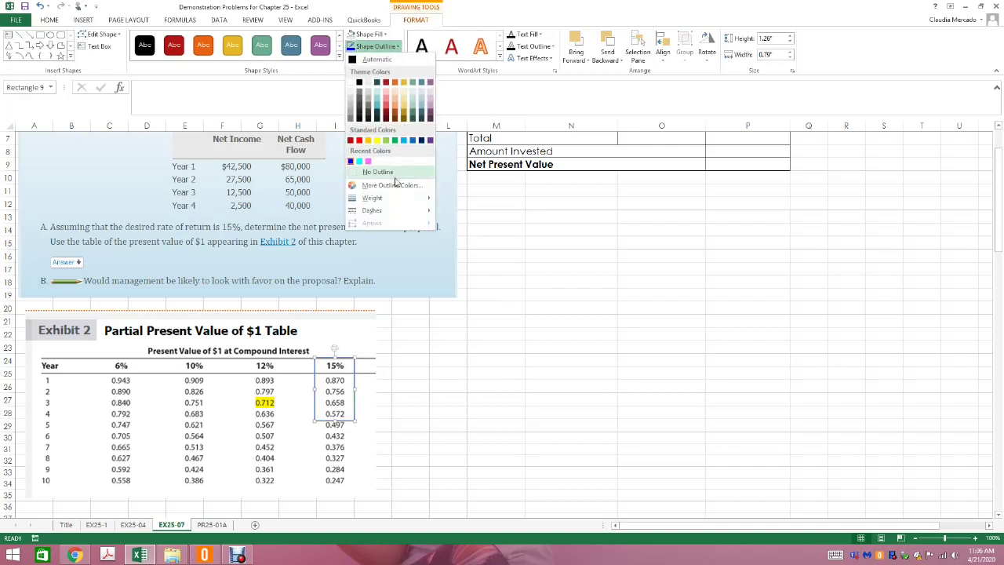
mouse_move(422, 203)
click(485, 256)
click(571, 330)
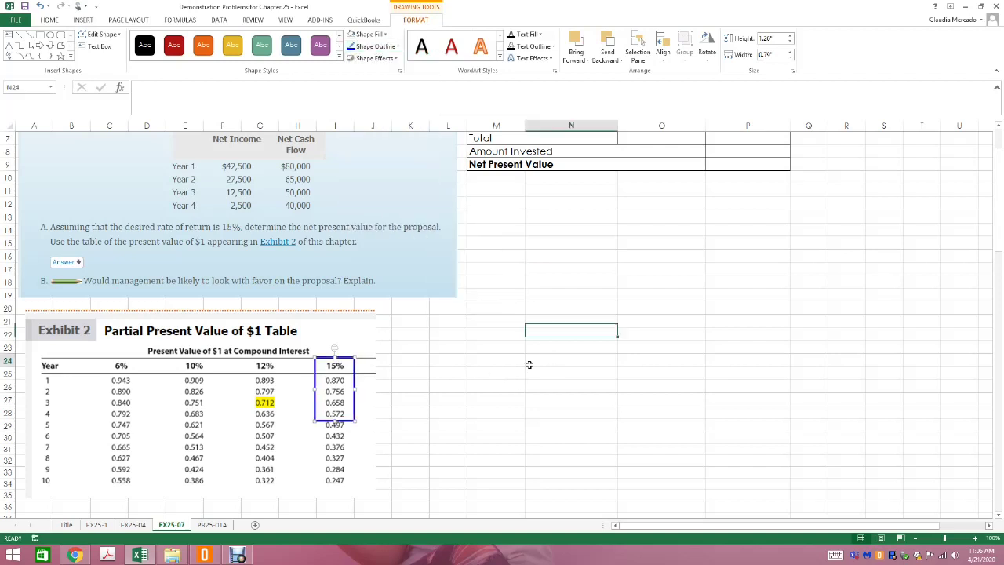
click(741, 449)
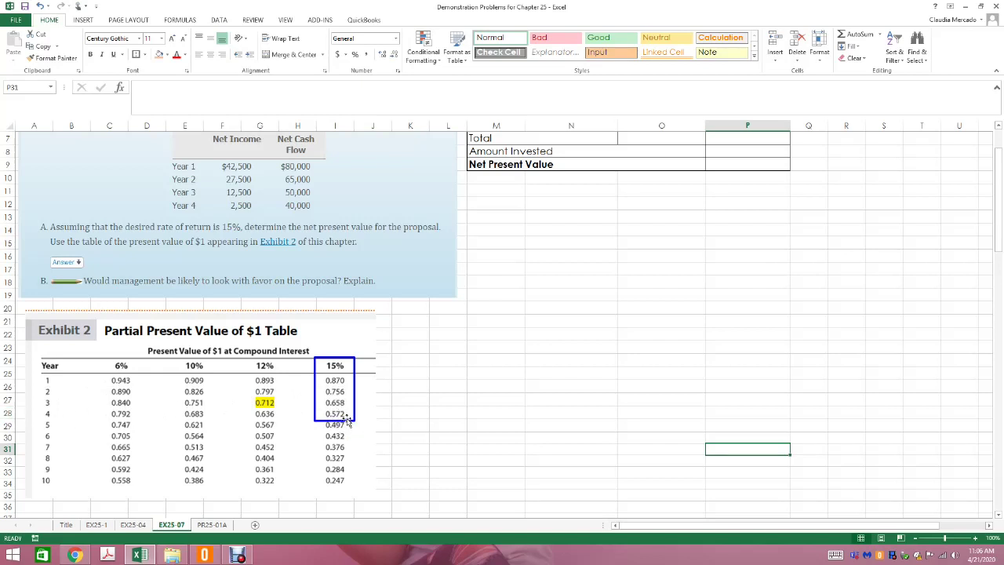
- Enter the year 1 present value factor at 15%, 0.870, in cell N3
scroll(361, 433, up, 2)
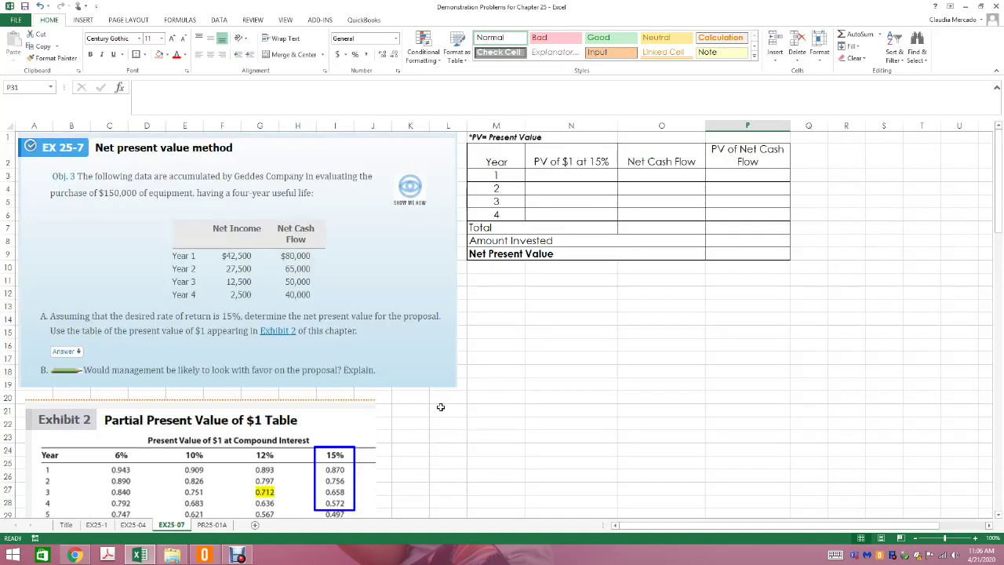
click(572, 175)
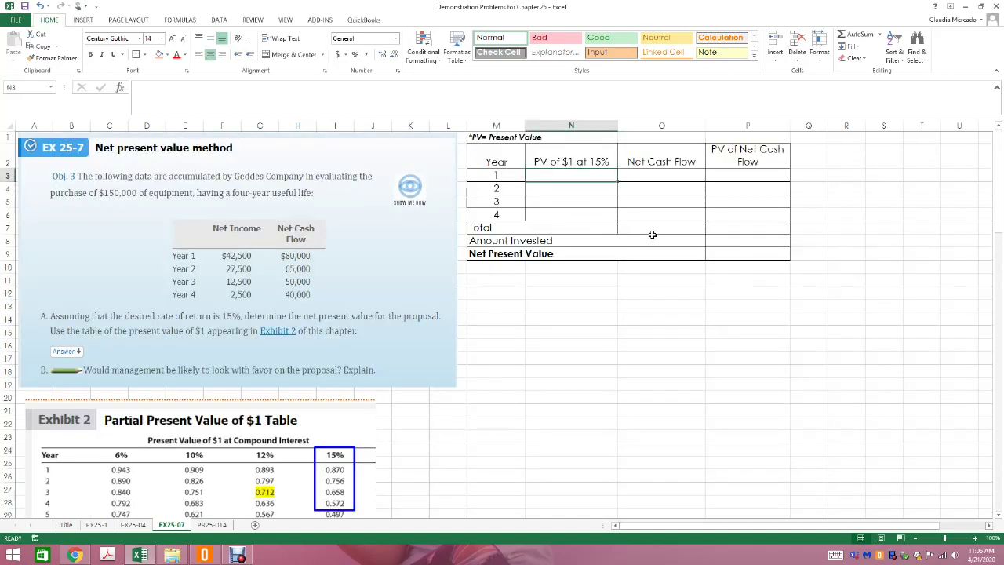
text(871)
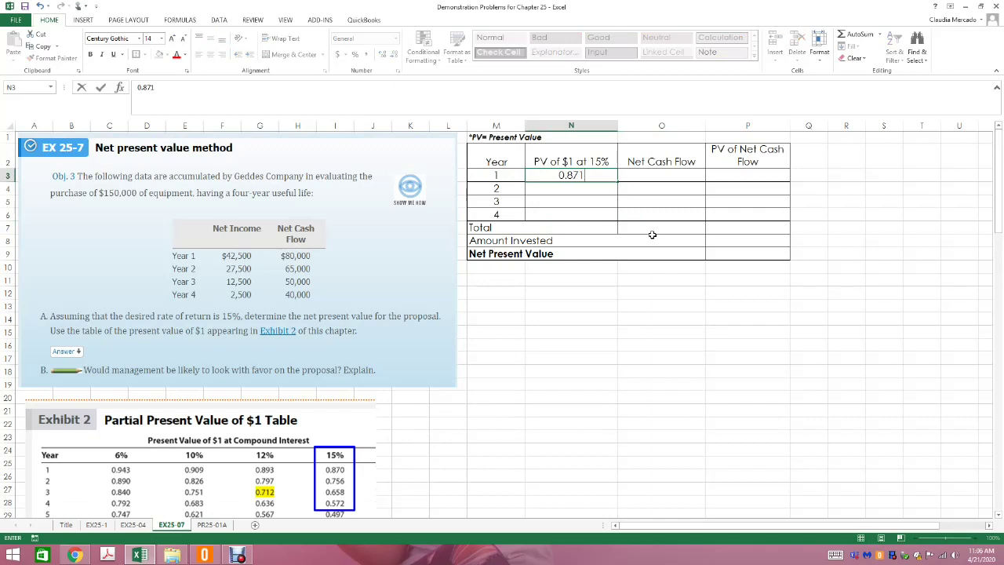
key(Tab)
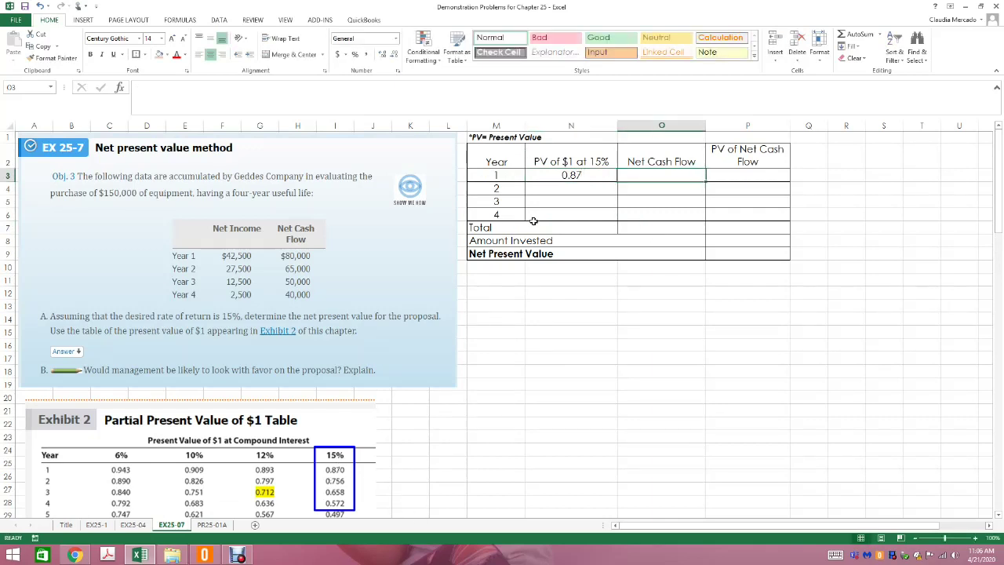
key(Left)
text(0.870)
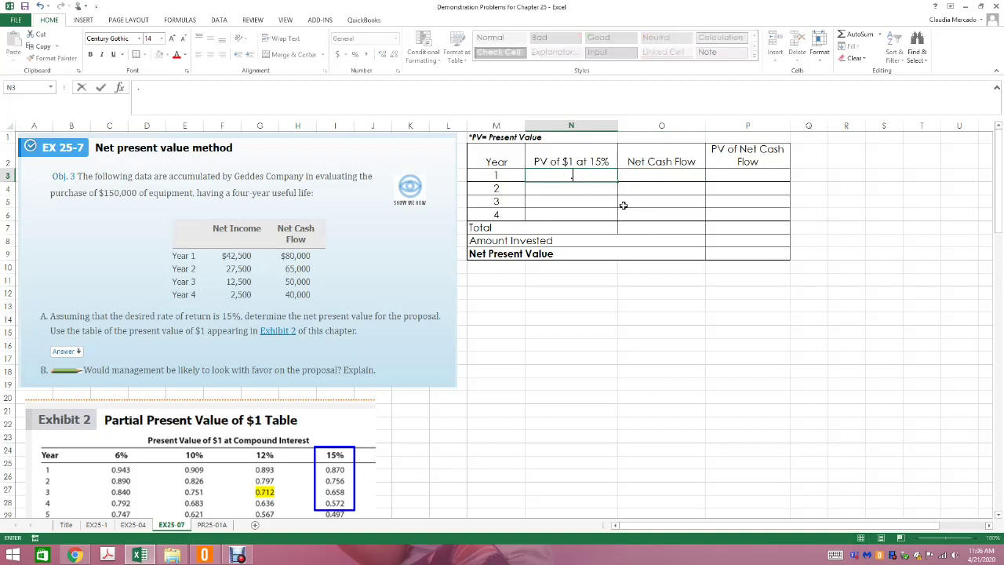
key(Return)
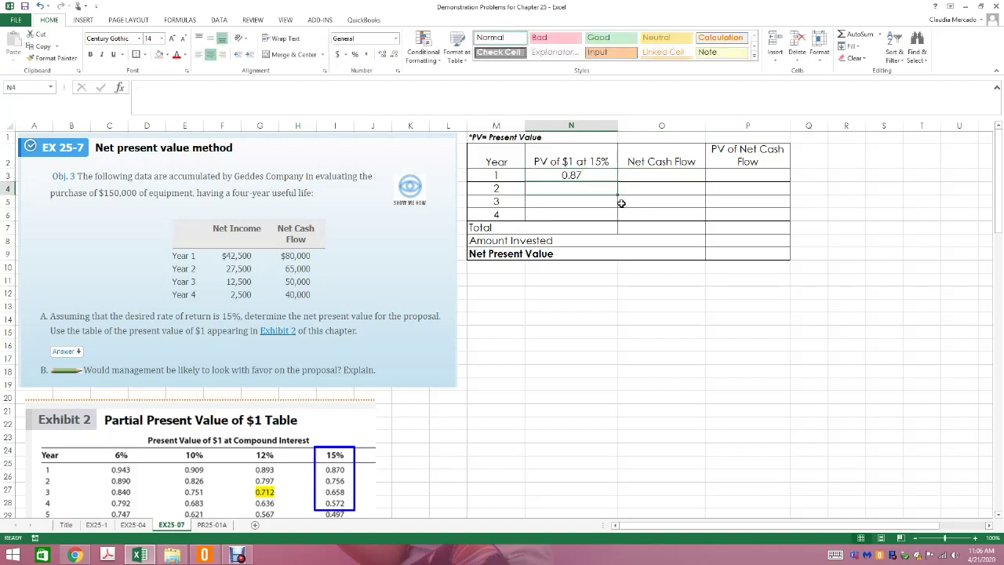
- Format N3 to show three decimal places and copy its formatting to N4:N6
click(582, 176)
click(392, 55)
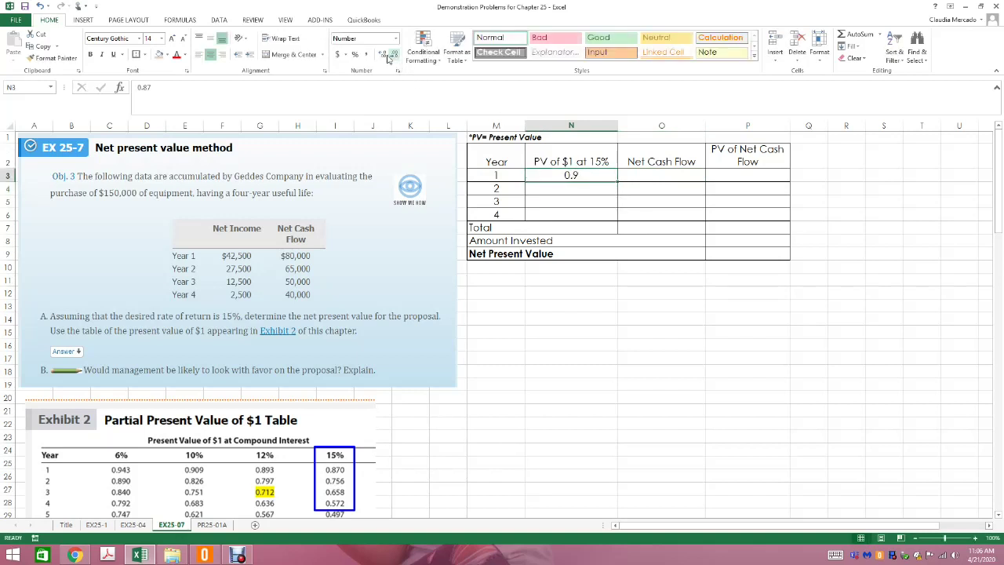
click(385, 55)
click(384, 55)
click(52, 58)
drag(556, 188, 557, 210)
- Enter the 15% present value factors for years 2 to 4 in N4:N6: 0.756, 0.658 and 0.572
click(579, 189)
text(0.756)
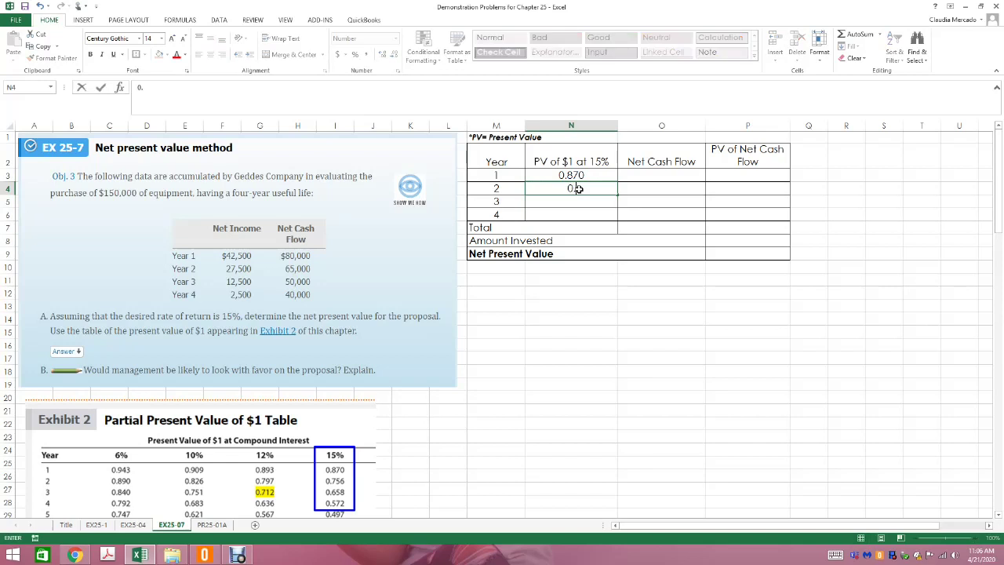
key(Return)
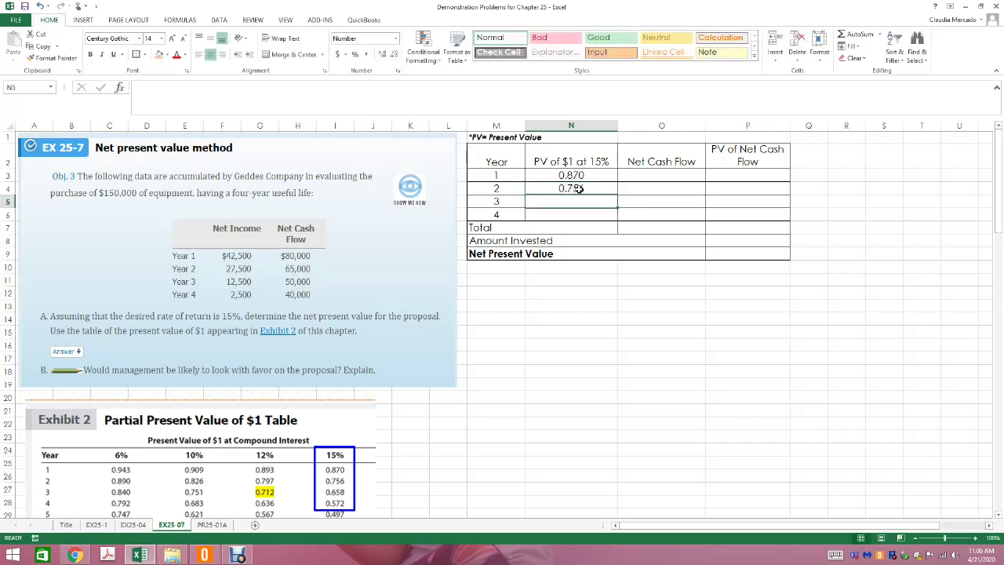
text(0.658)
key(Return)
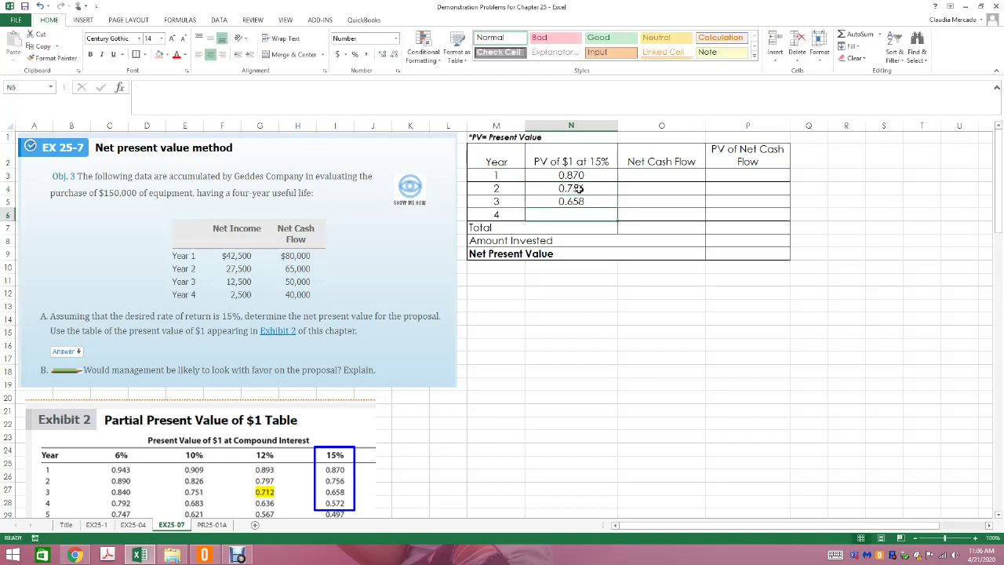
text(0.657)
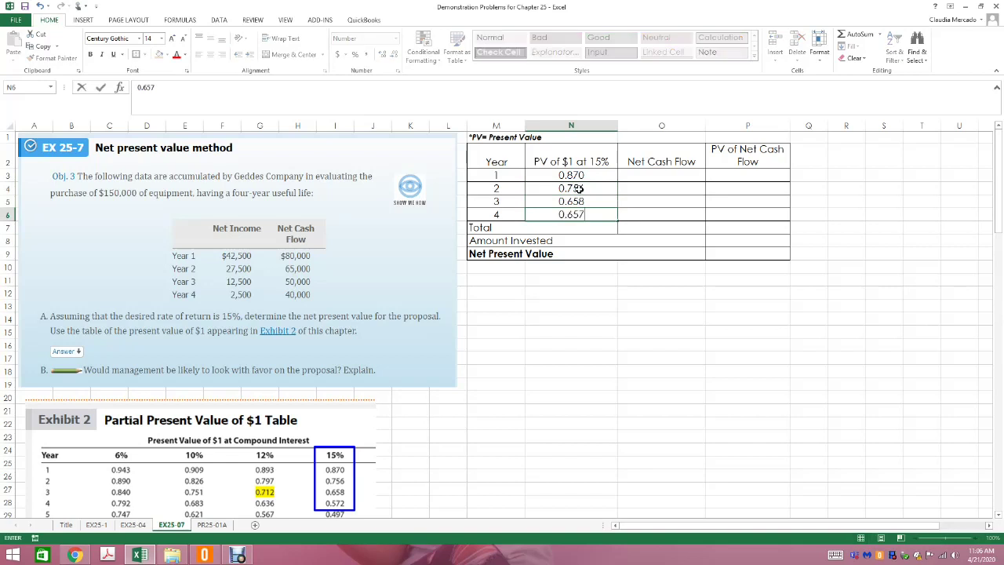
key(BackSpace)
key(BackSpace)
key(BackSpace)
text(572)
key(Return)
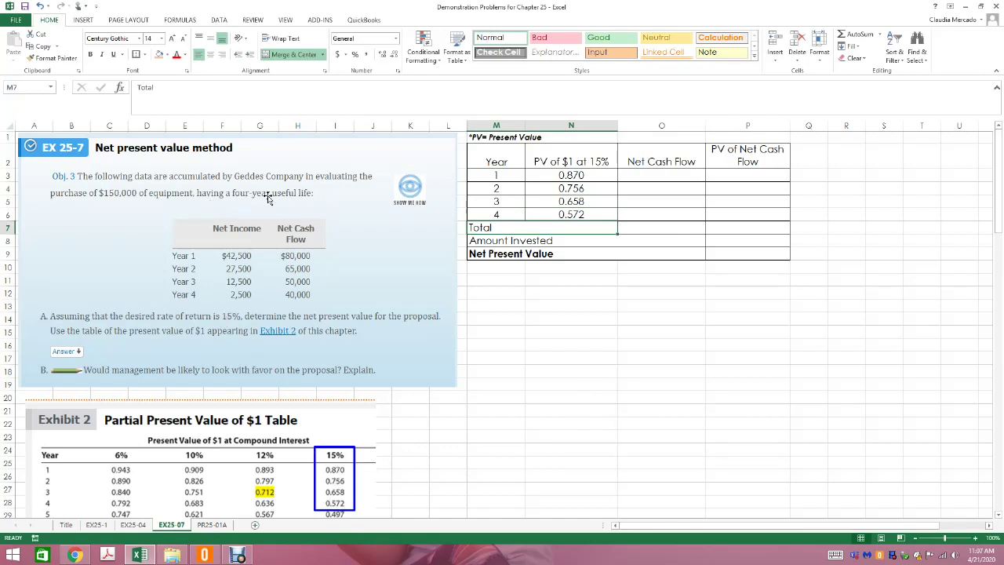
- Draw a rectangle about 1.84" high and 1" wide over the Net Cash Flow column in the EX 25-7 problem data
click(673, 174)
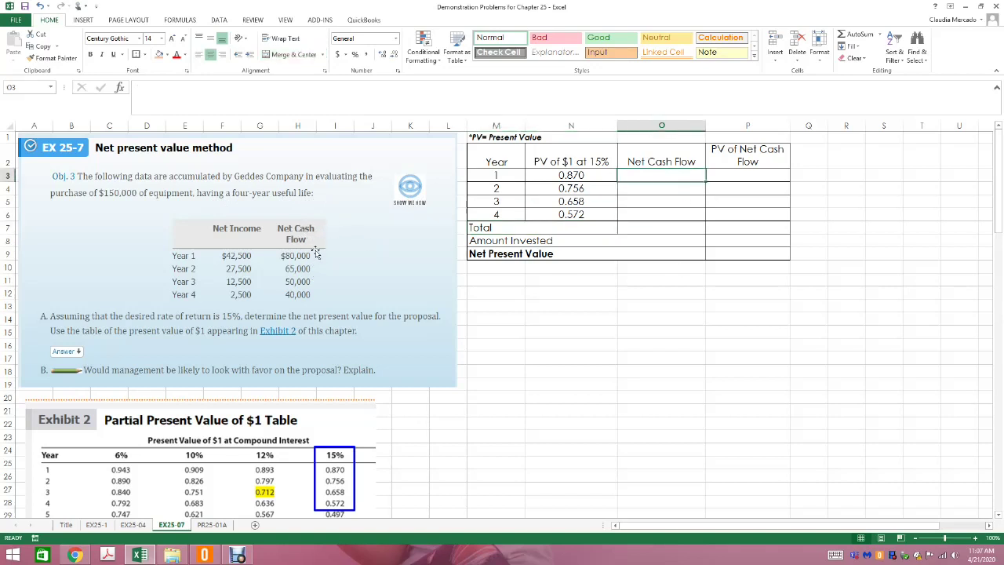
click(85, 20)
click(166, 47)
click(192, 85)
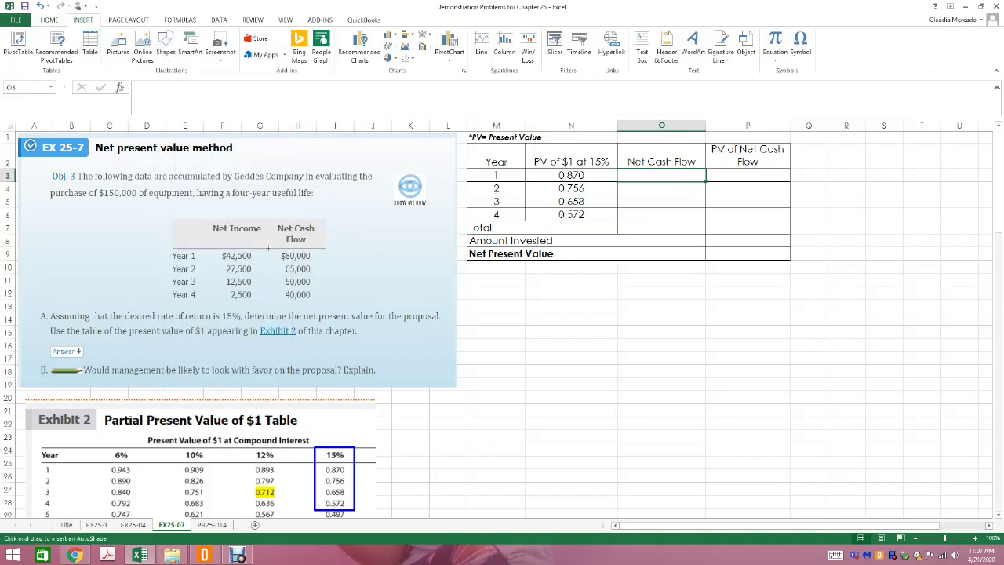
mouse_move(273, 217)
mouse_down()
mouse_move(287, 309)
mouse_move(324, 309)
mouse_up()
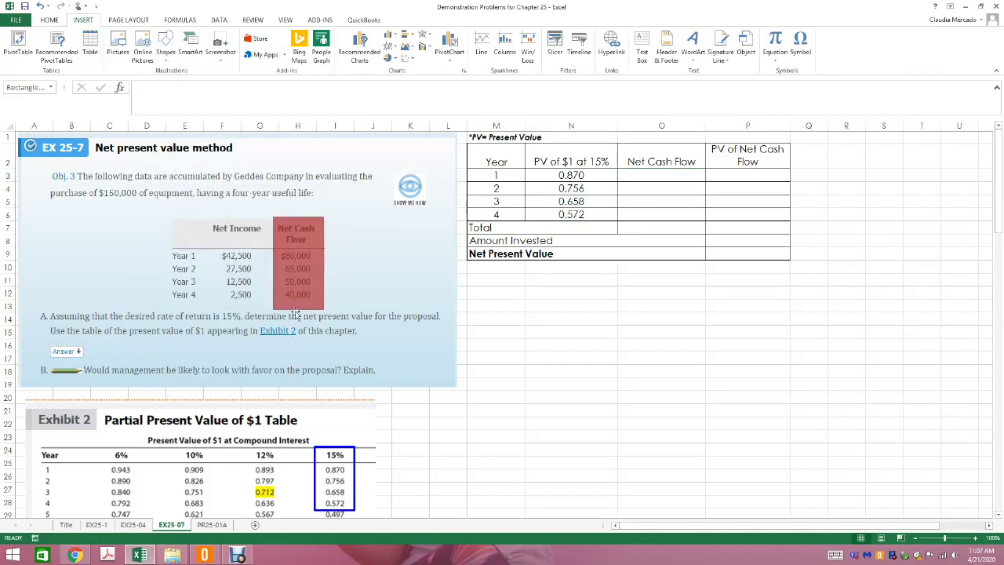
- Remove the fill of the rectangle over the Net Cash Flow column and give it a thick blue outline
click(350, 34)
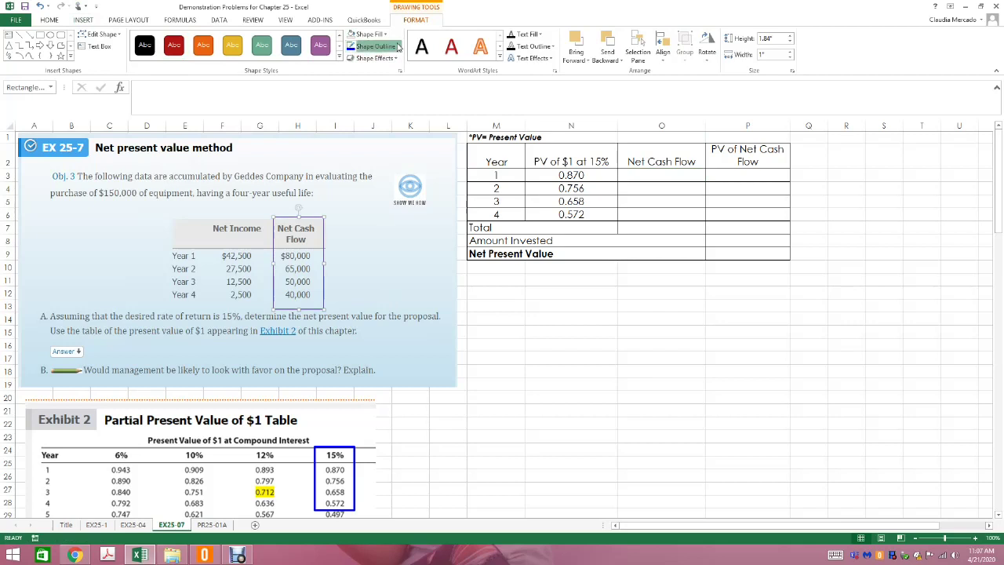
click(377, 46)
mouse_move(414, 197)
click(467, 264)
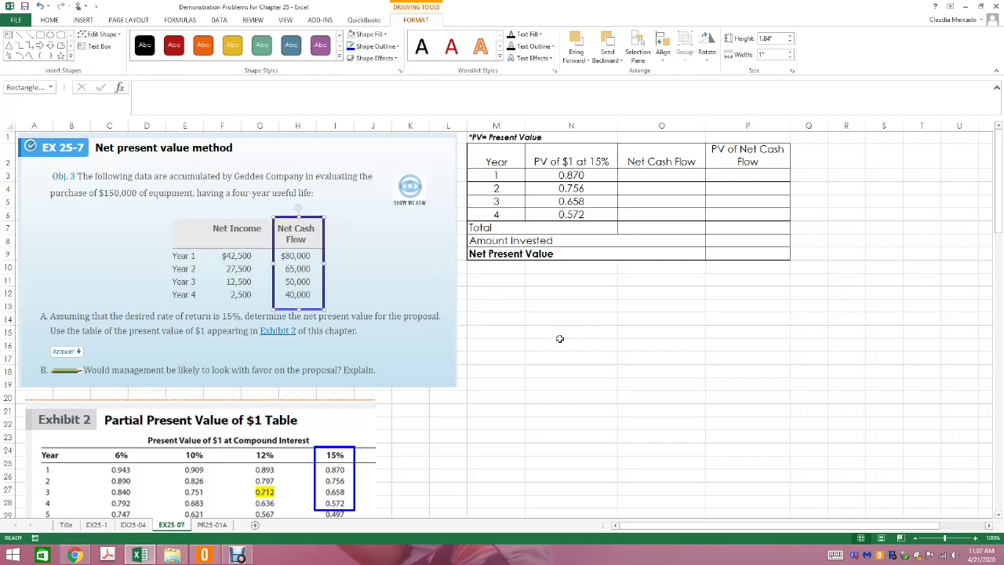
click(553, 344)
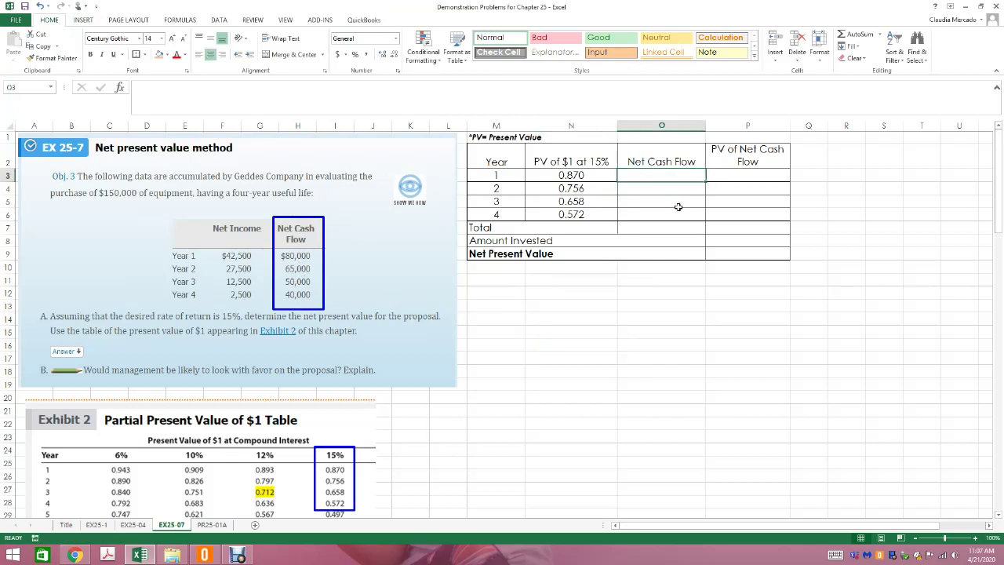
- Enter the net cash flows for years 1 to 4 in O3:O6: 80000, 65000, 50000 and 40000
click(636, 175)
text(80000)
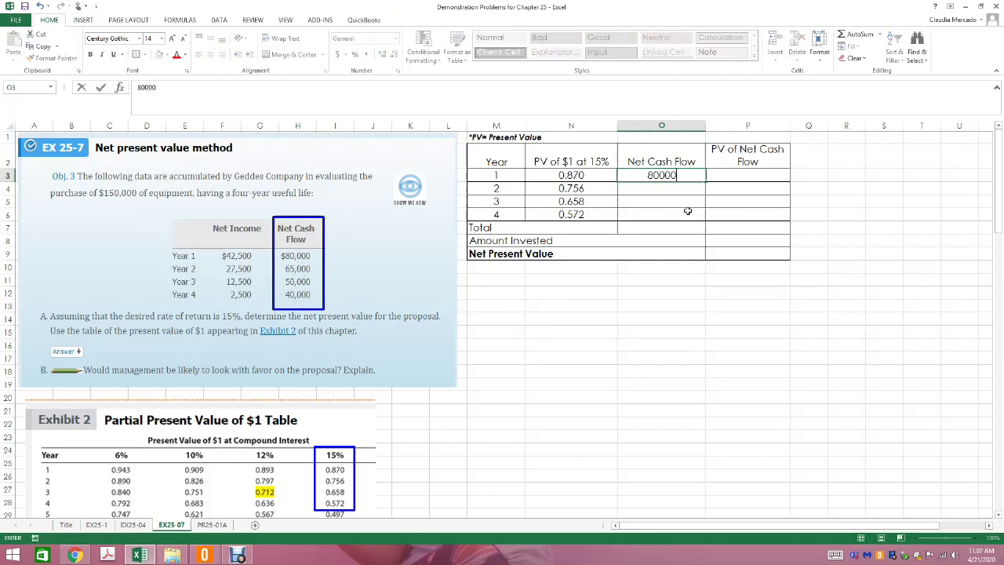
key(Return)
text(65000)
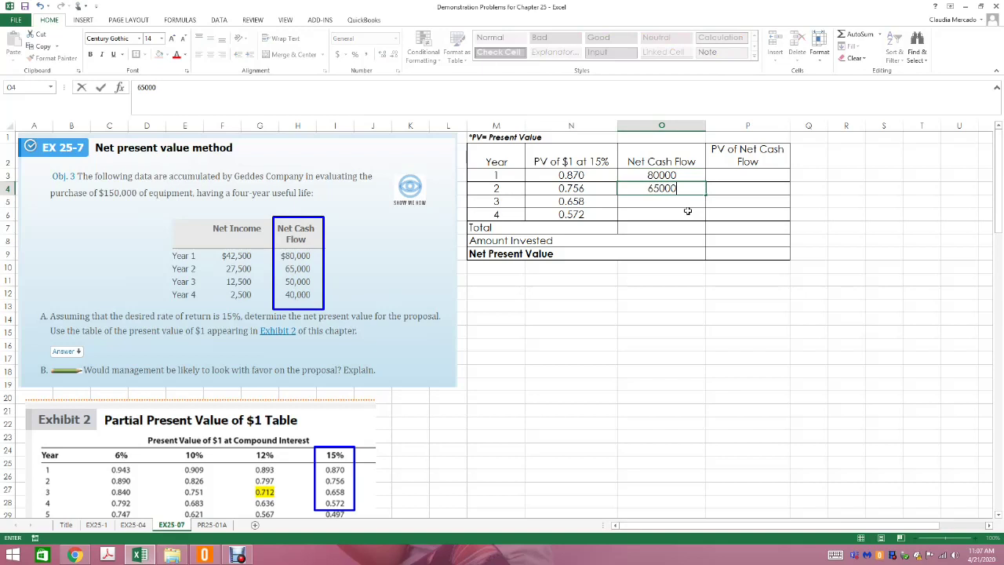
key(Return)
text(50000)
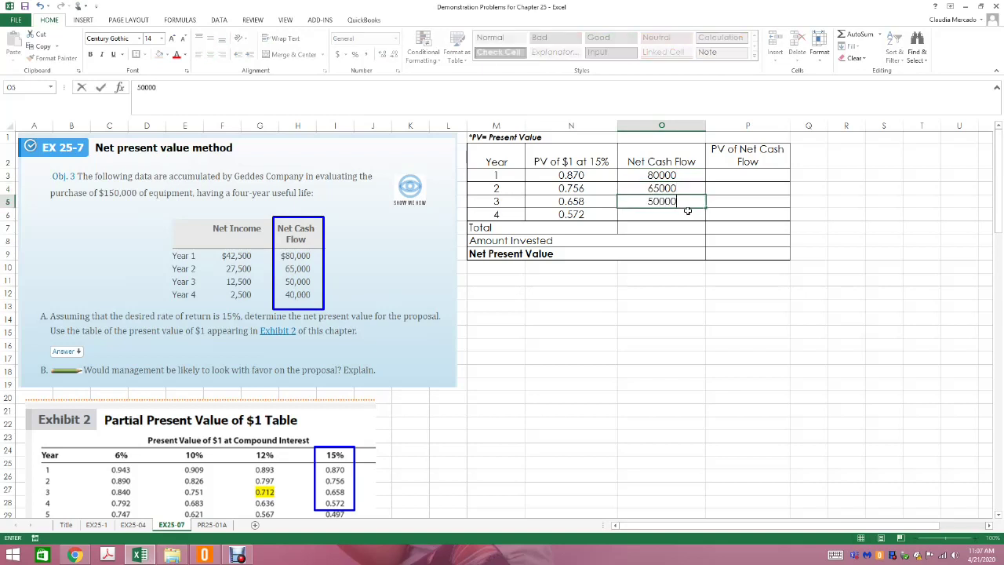
key(Return)
text(40000)
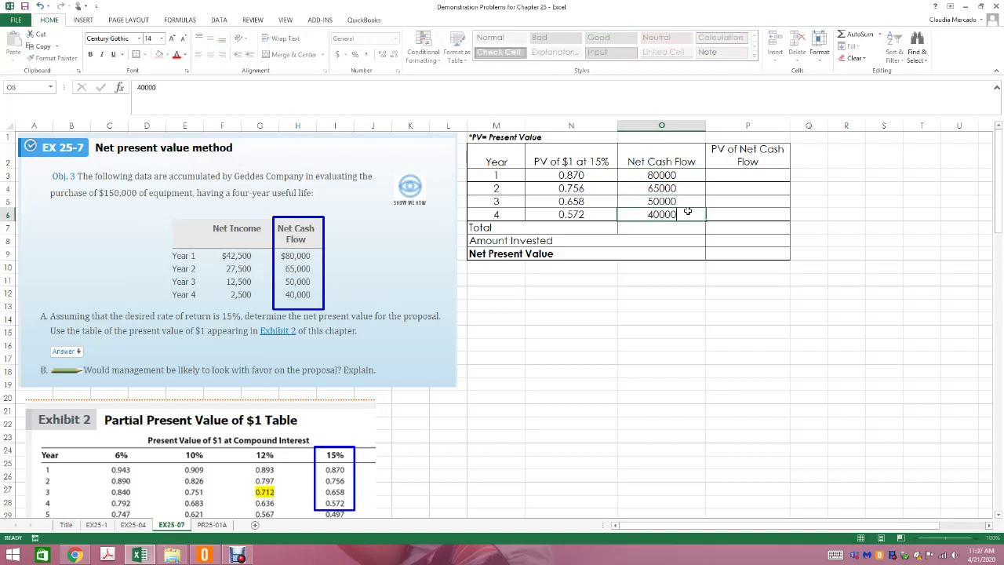
- Format the net cash flows in O3:O6 with comma separators and no decimal places
key(Return)
click(663, 181)
drag(663, 182, 663, 213)
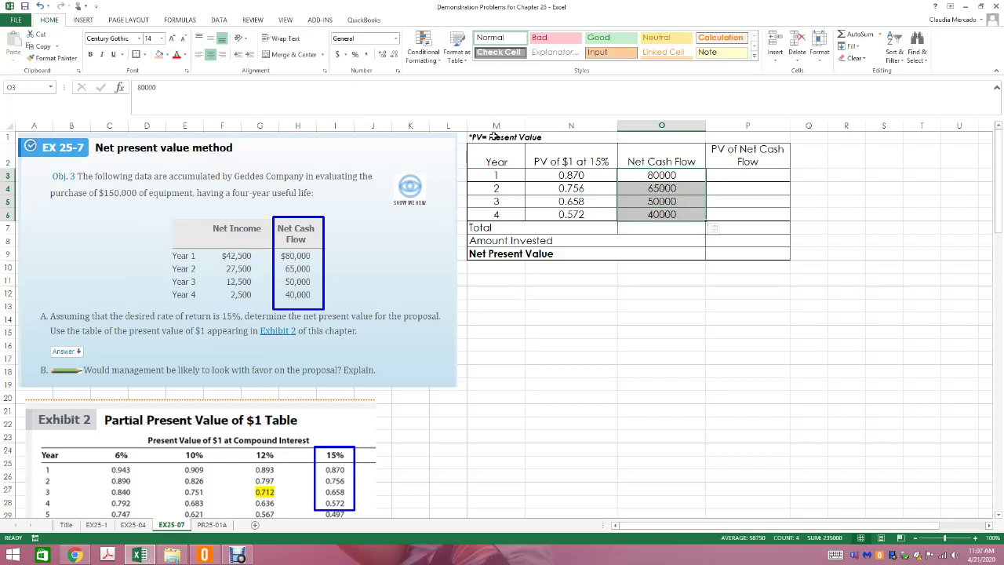
click(366, 54)
click(396, 55)
click(395, 54)
click(635, 318)
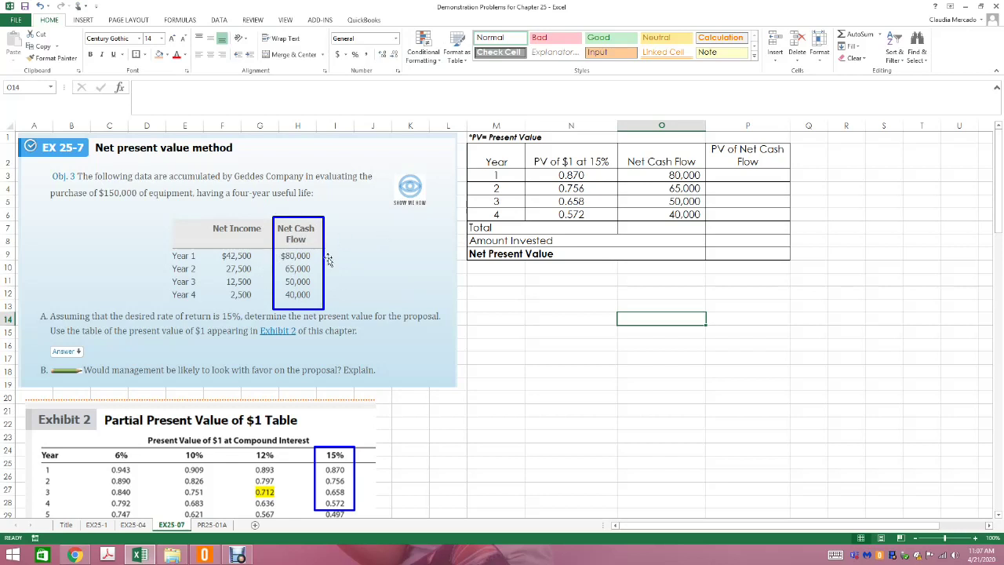
- Calculate year 1's PV of net cash flow in P3 with the formula =N3*O3
click(744, 177)
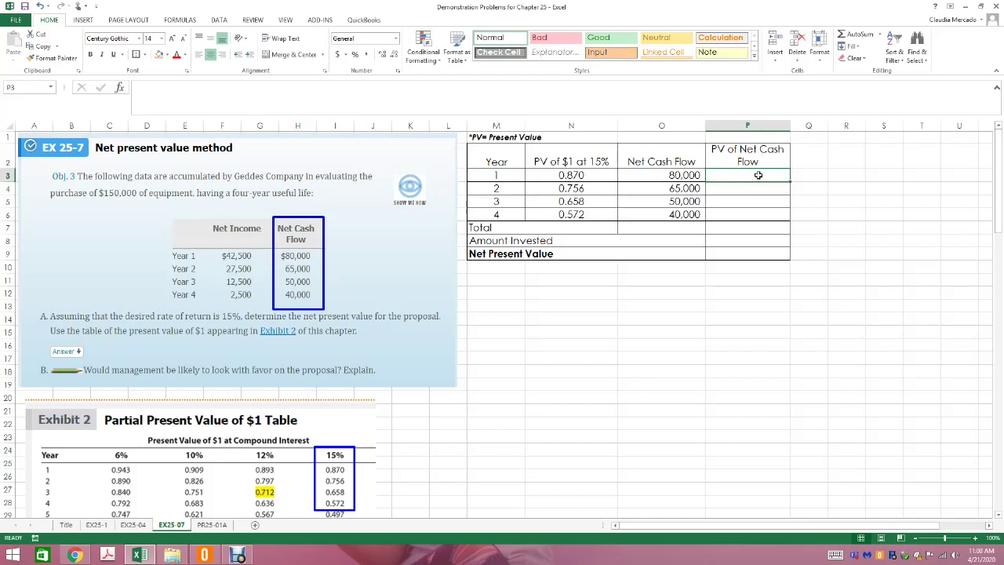
text(=)
click(588, 176)
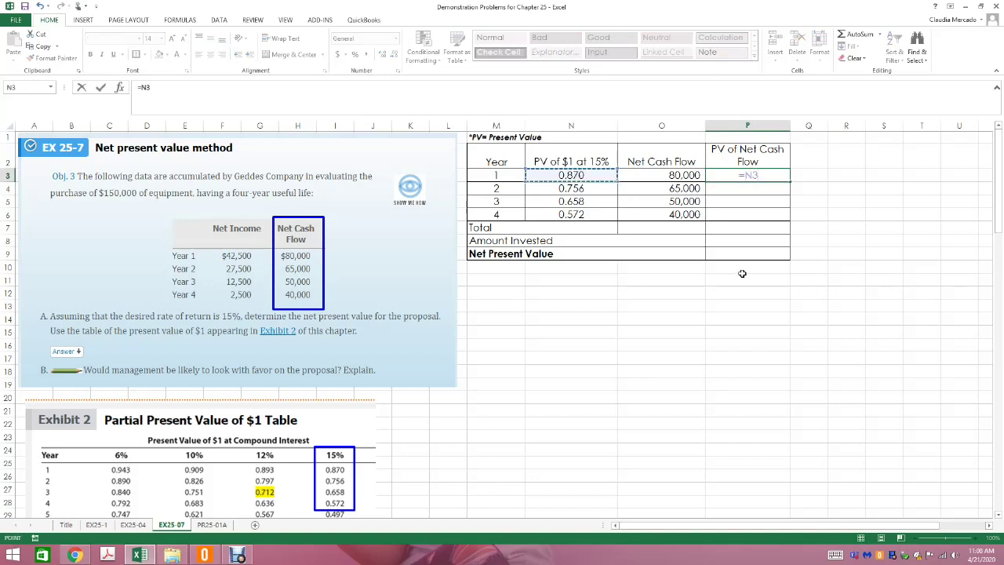
text(*)
click(677, 175)
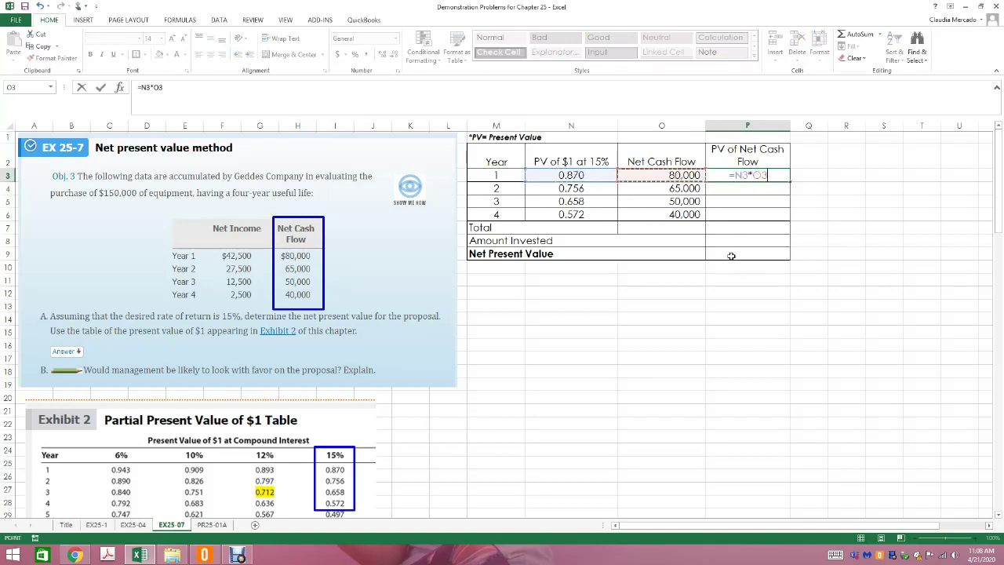
key(Return)
- Reduce P3 to no decimal places and copy its formatting to P4:P6
click(753, 176)
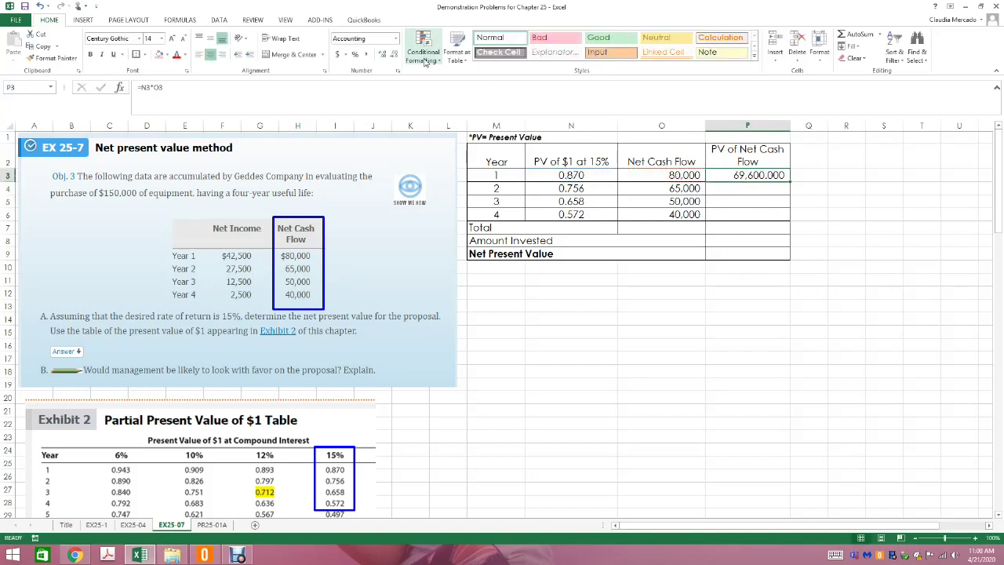
click(394, 54)
click(394, 55)
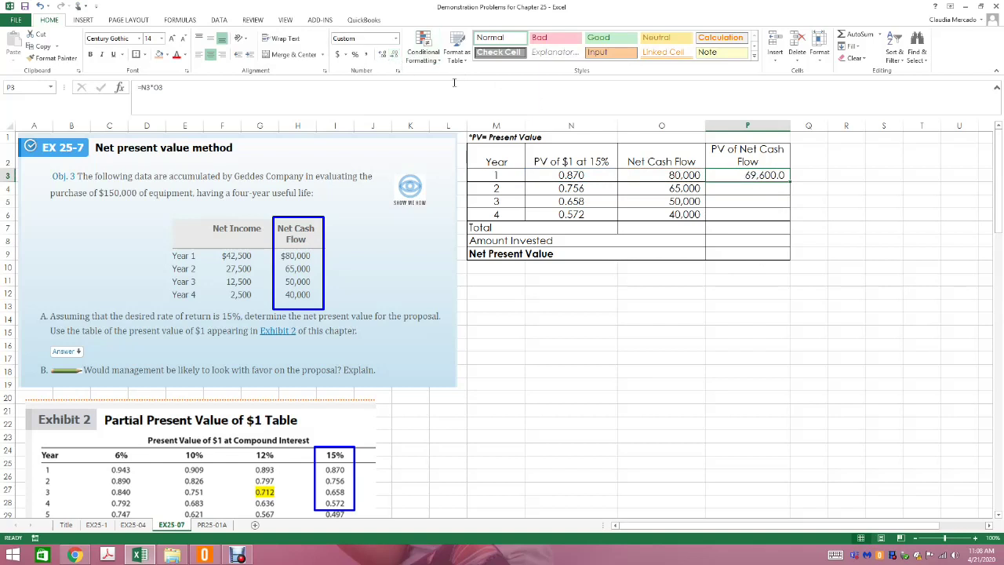
click(394, 54)
click(61, 59)
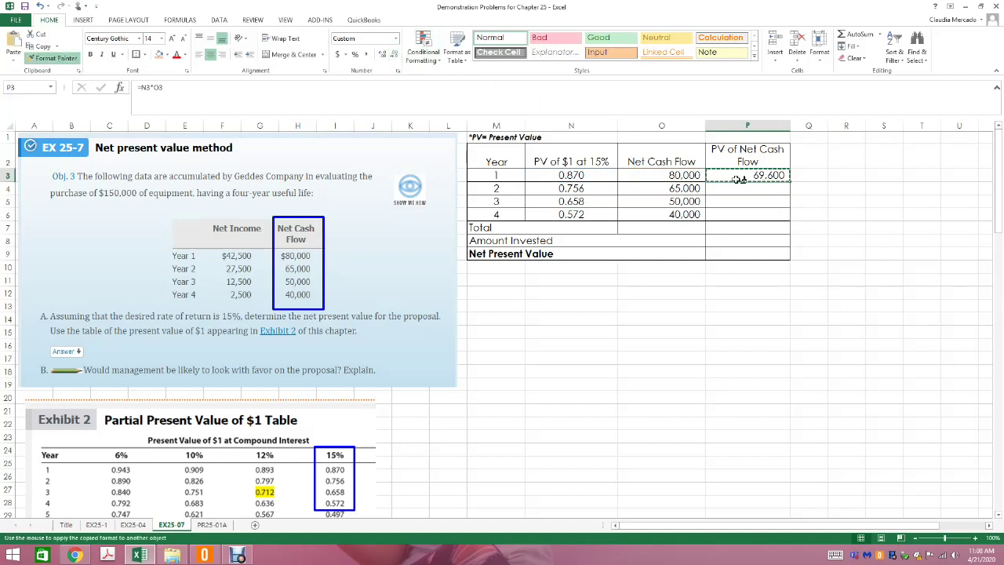
drag(747, 189, 749, 215)
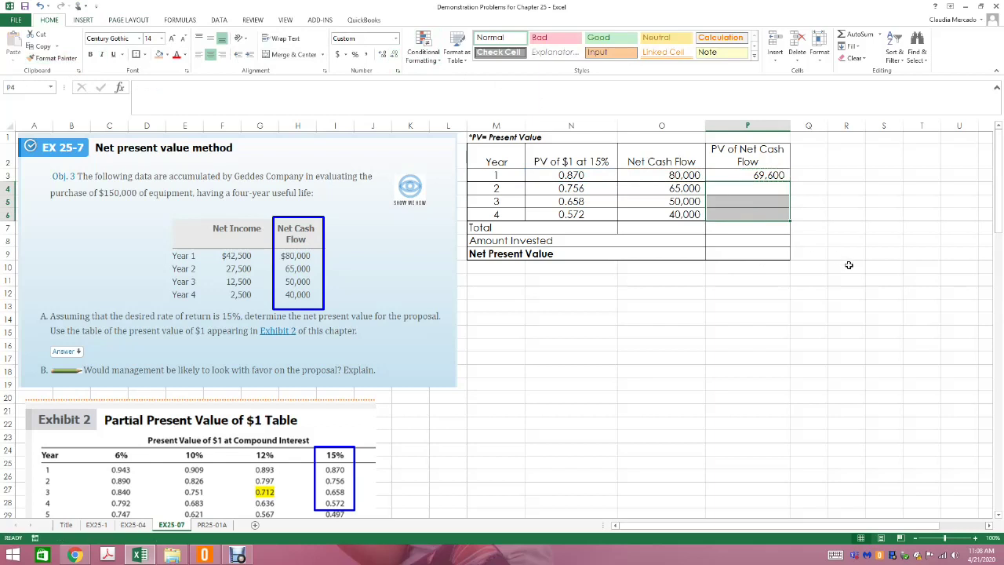
click(846, 267)
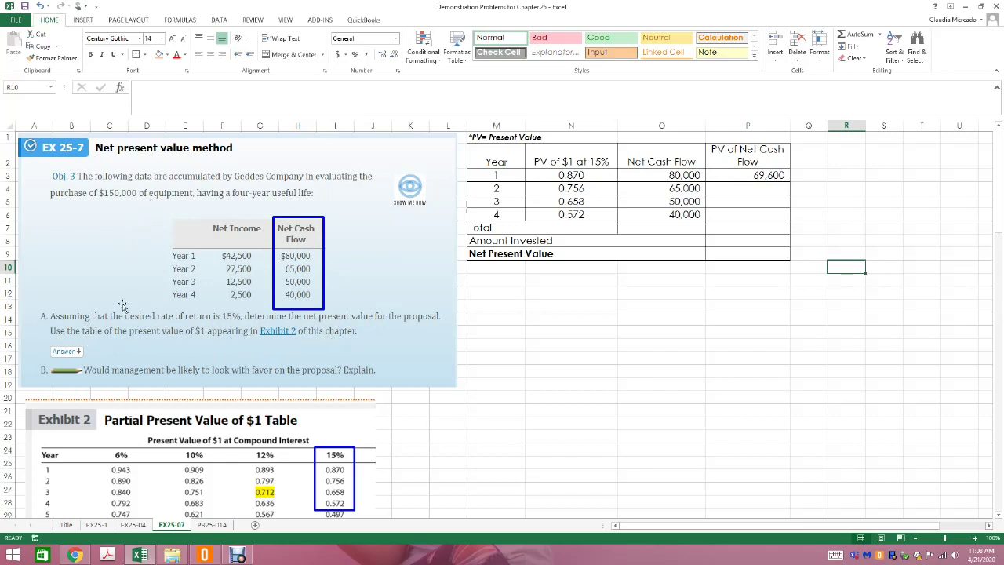
- Calculate year 2's PV of net cash flow in P4 with the formula =N4*O4
click(709, 174)
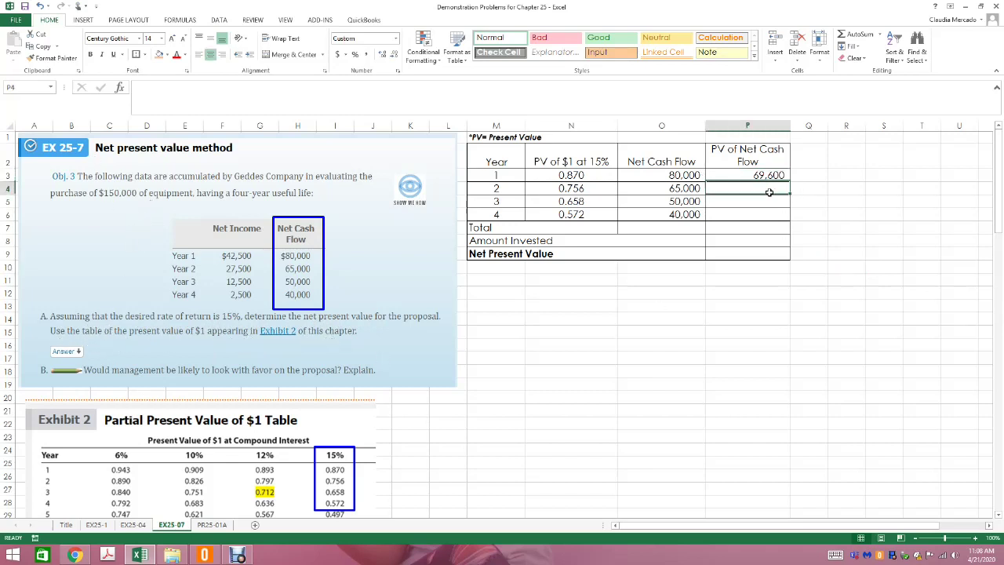
click(770, 192)
text(=)
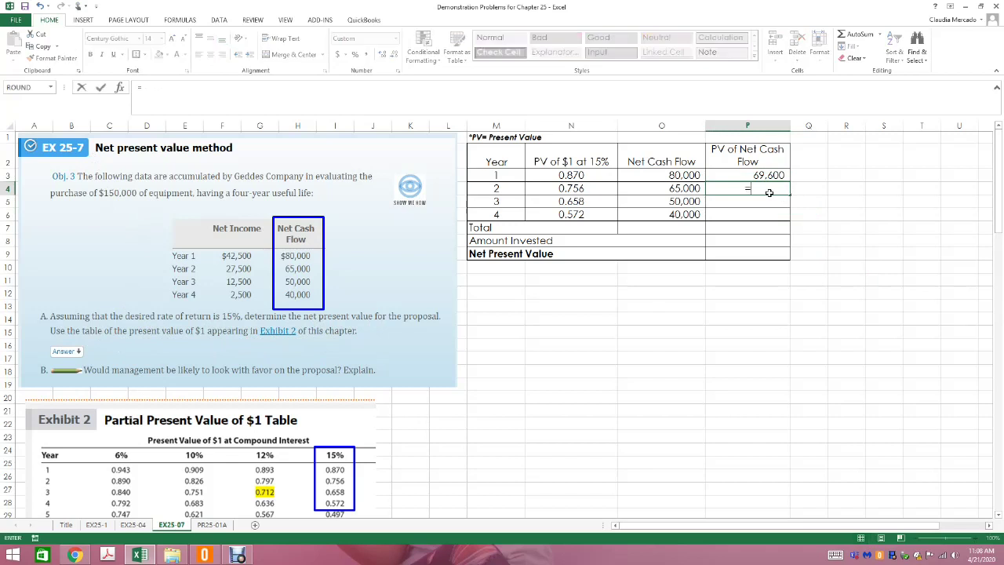
click(579, 190)
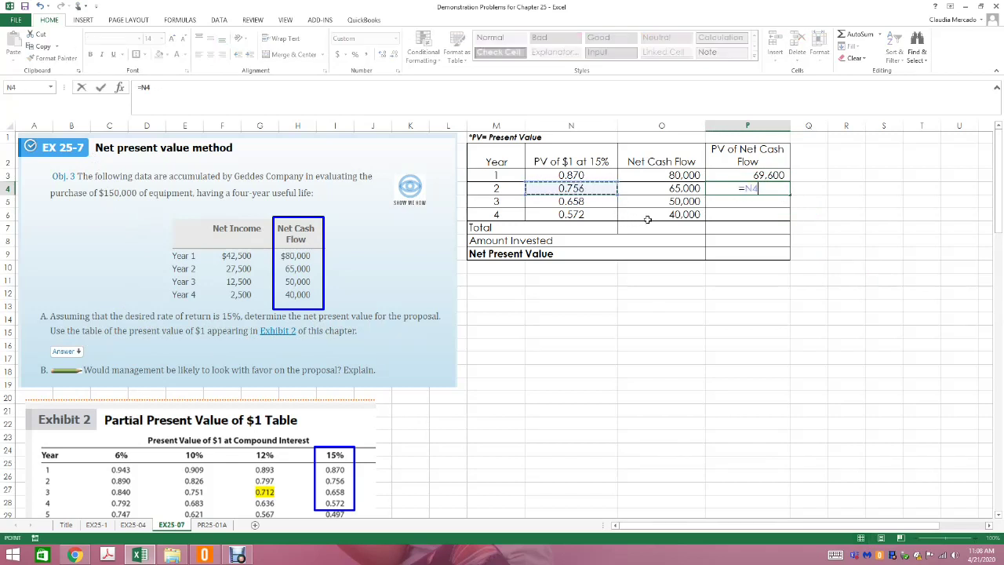
text(*)
click(678, 193)
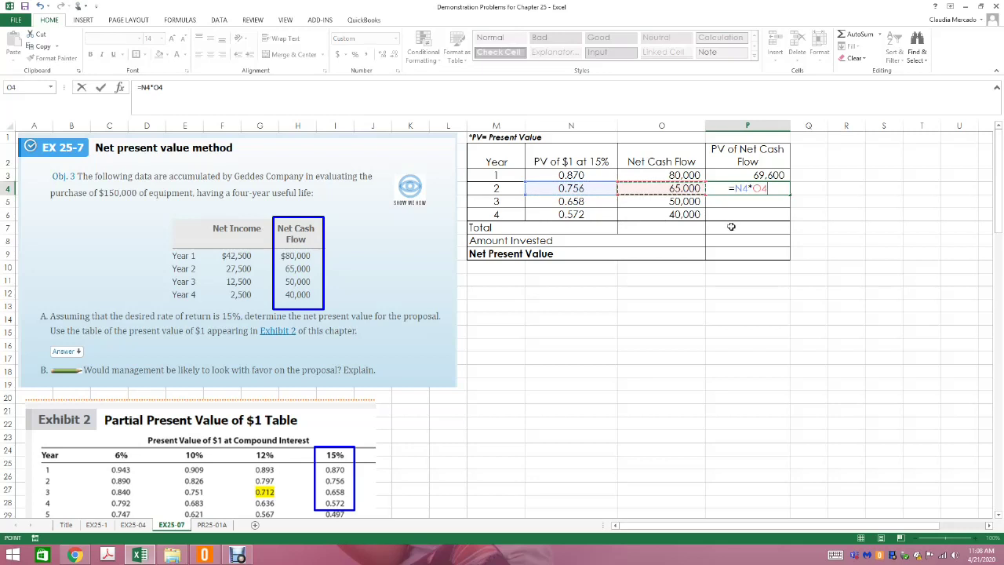
key(Return)
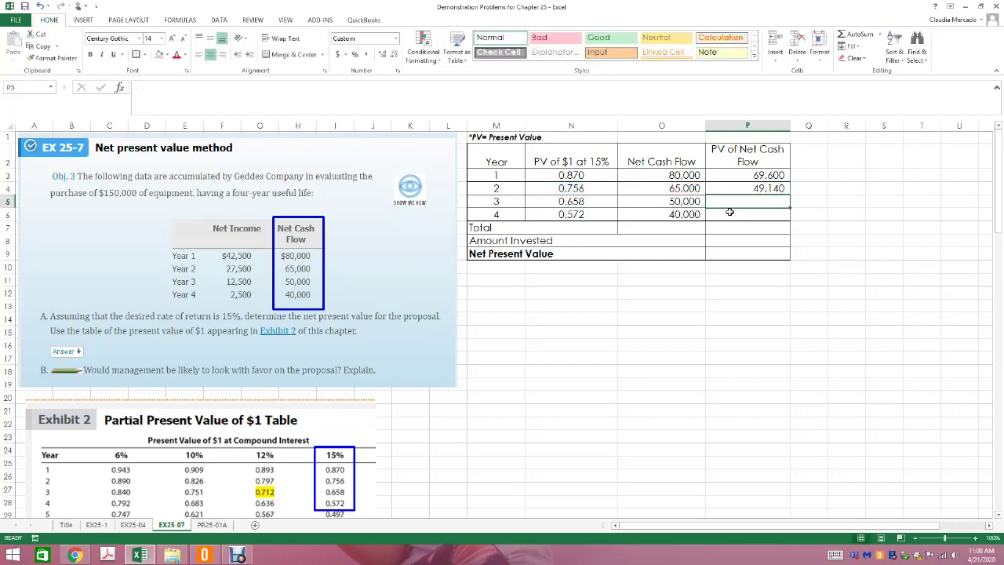
- Calculate the Year 3 PV of Net Cash Flow in P5 with the formula =N5*O5
text(=)
click(582, 202)
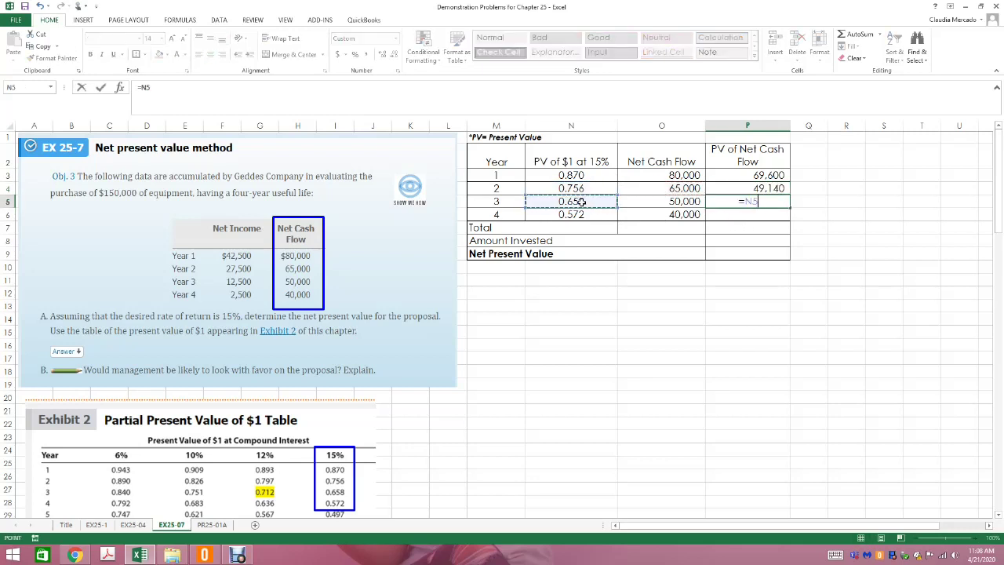
text(*)
click(657, 202)
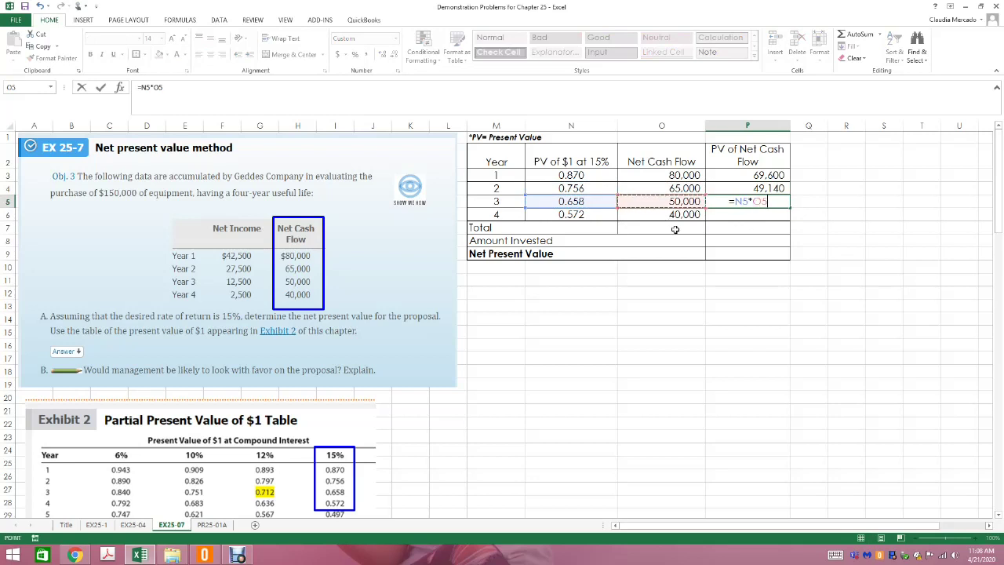
key(Return)
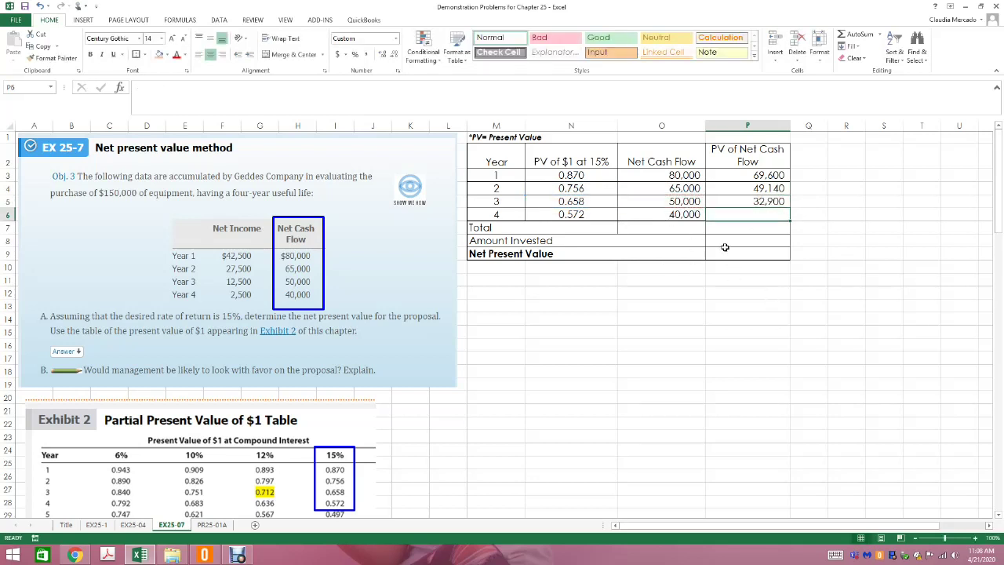
- Calculate the Year 4 PV of Net Cash Flow in P6 with the formula =N6*O6
text(=)
click(571, 214)
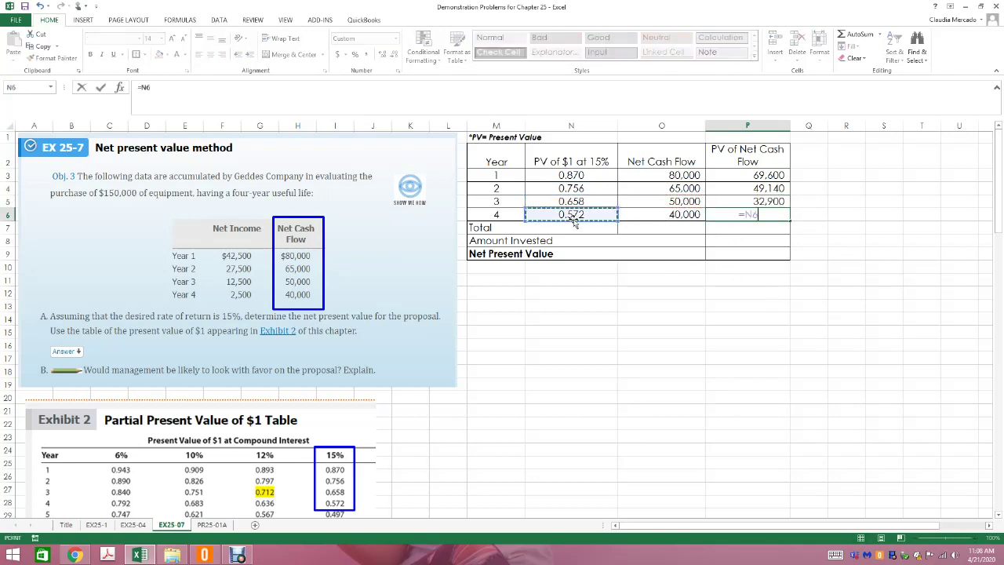
text(*)
click(651, 216)
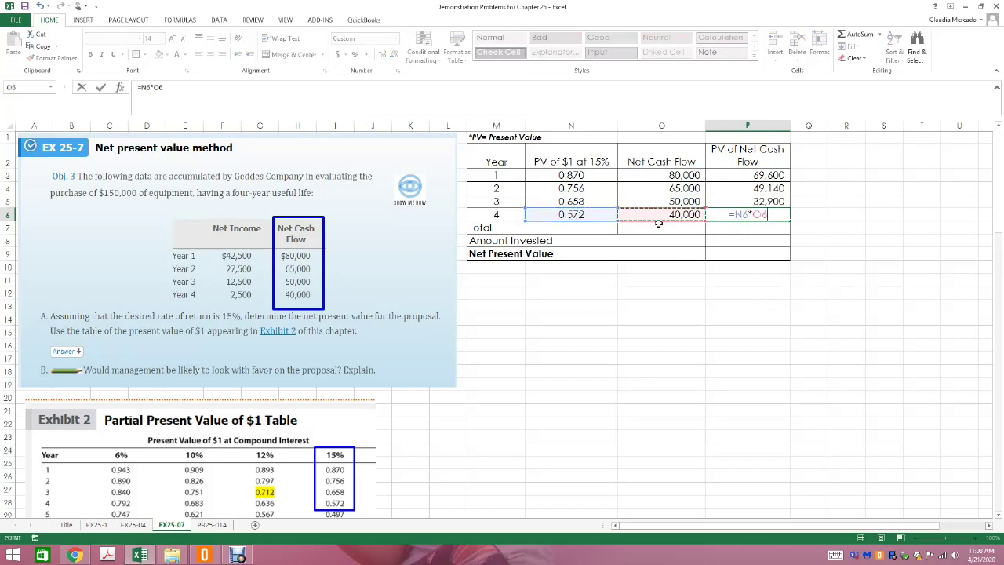
key(Return)
click(847, 344)
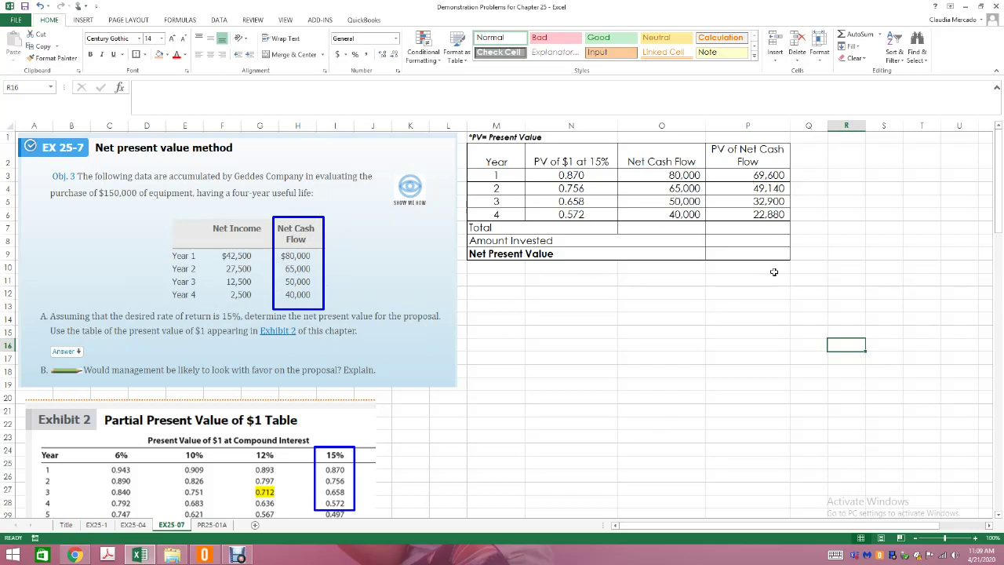
- Total the PV of Net Cash Flow column in P7 by summing P3:P6
click(731, 228)
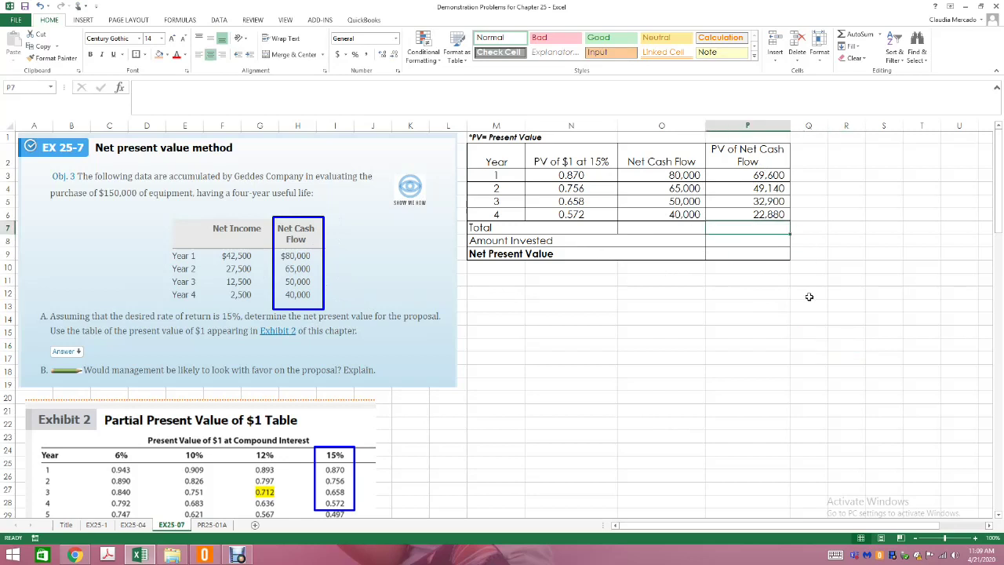
text(=sum()
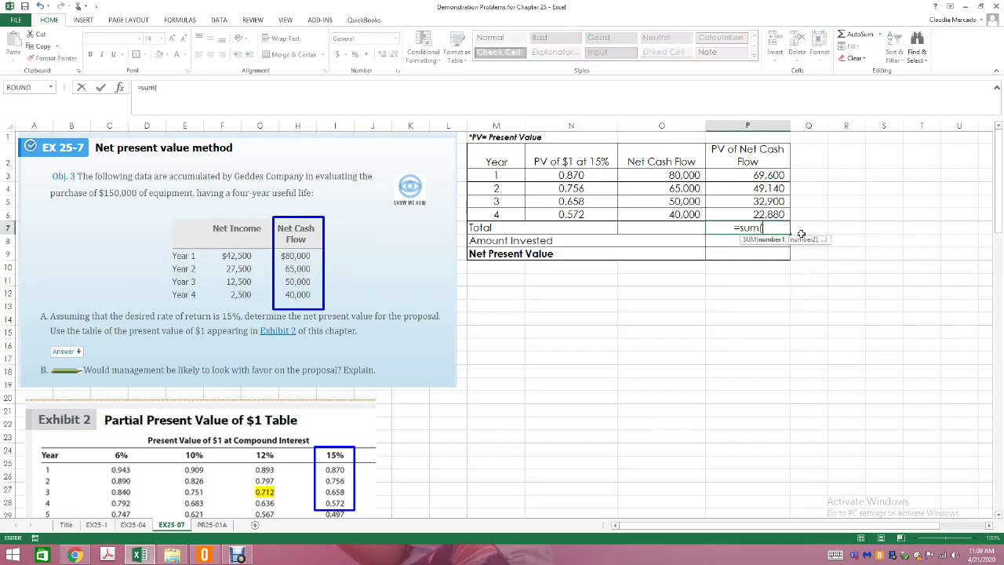
drag(757, 175, 757, 213)
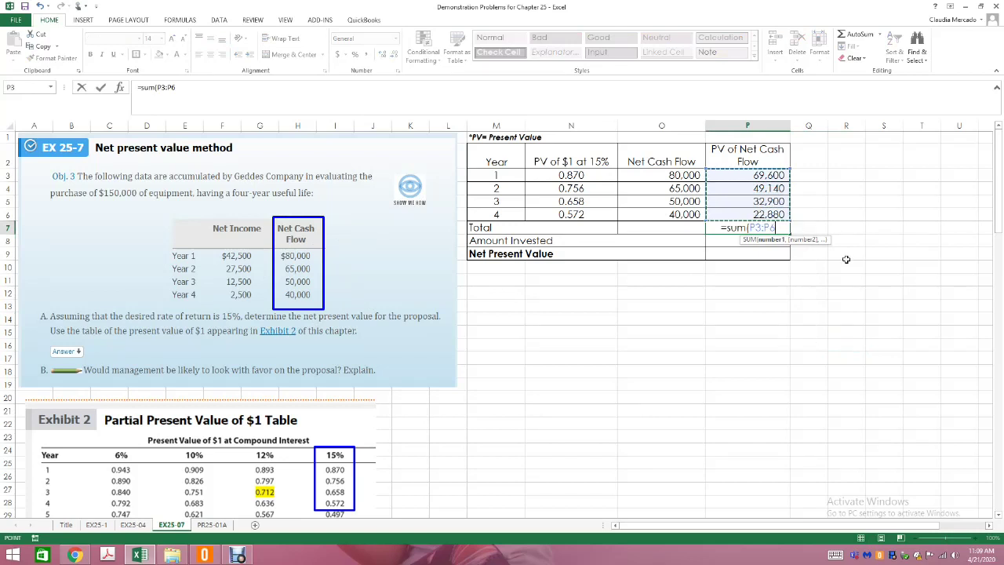
key(ctrl+Return)
key(Return)
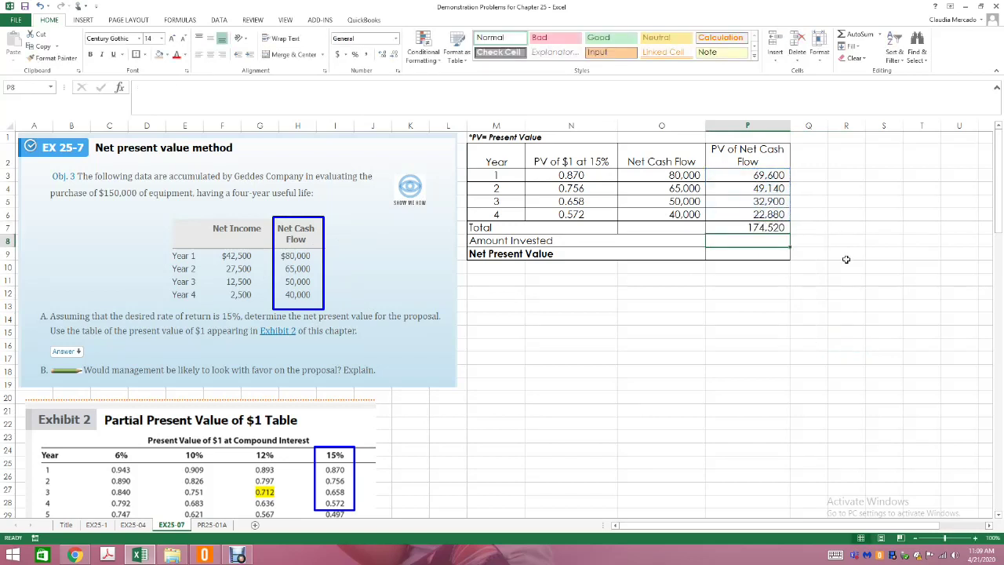
click(779, 229)
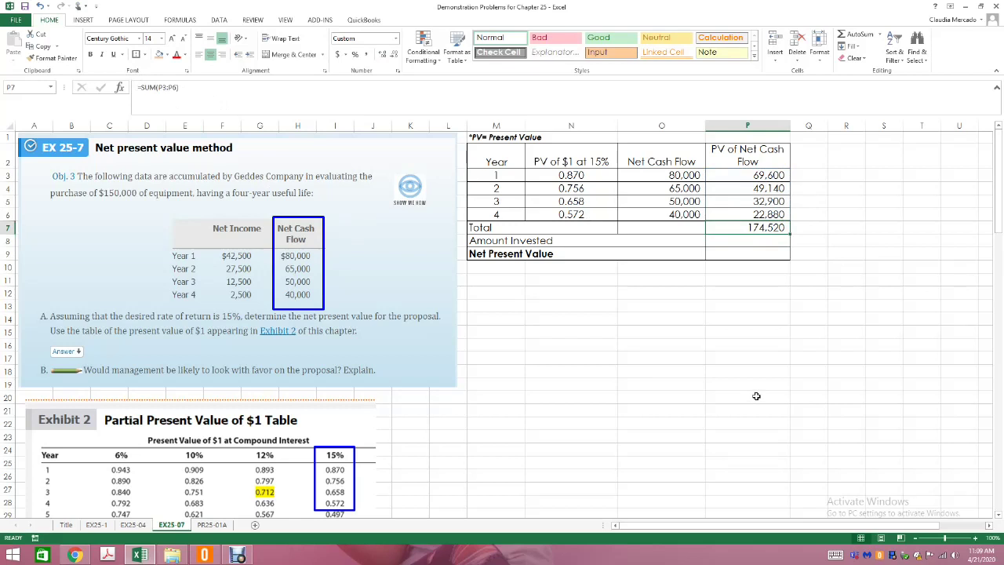
- Enter -150000 as the Amount Invested in P8 and format it in comma style without decimals
click(752, 240)
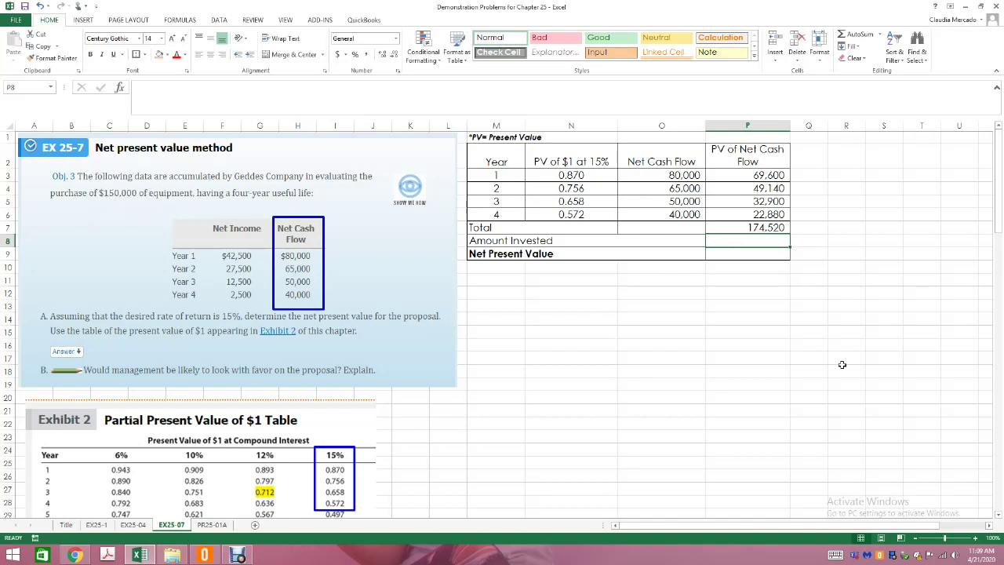
text(-150000)
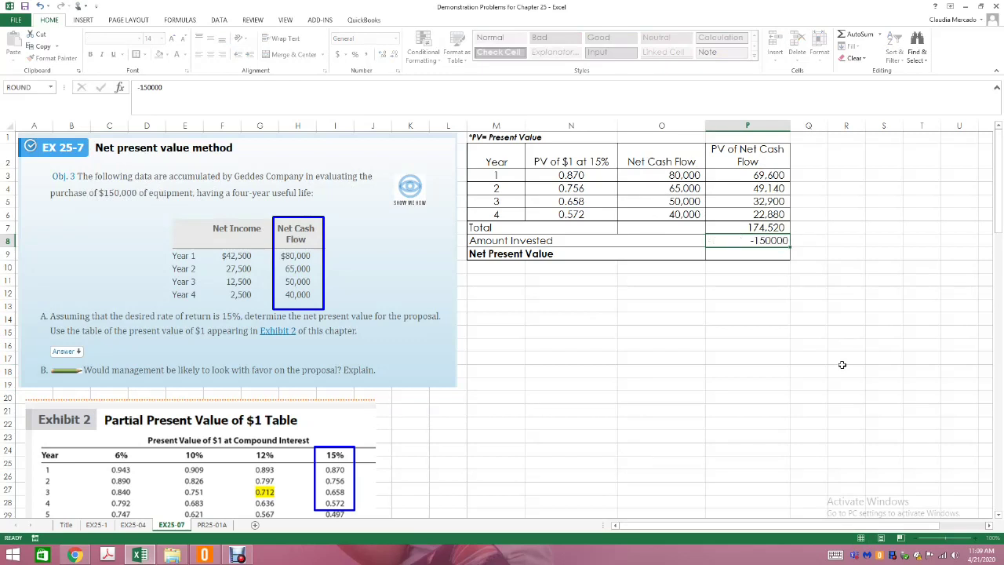
key(Return)
click(760, 242)
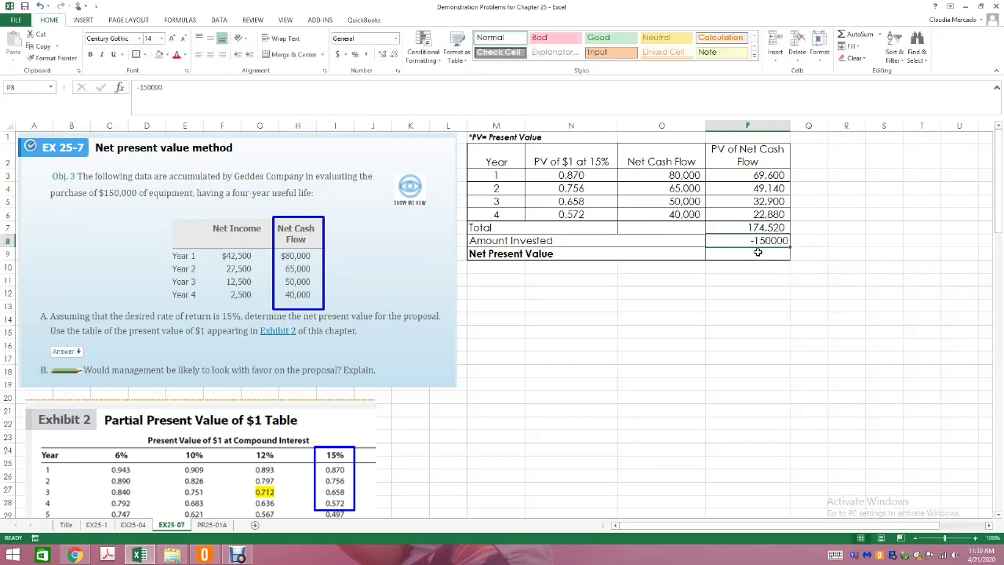
click(368, 54)
click(394, 55)
click(394, 55)
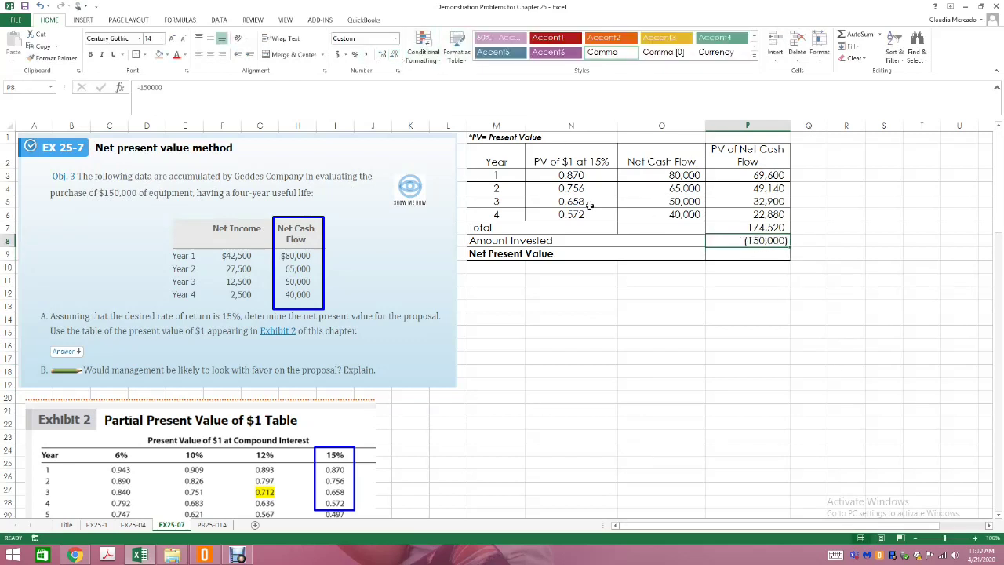
click(794, 369)
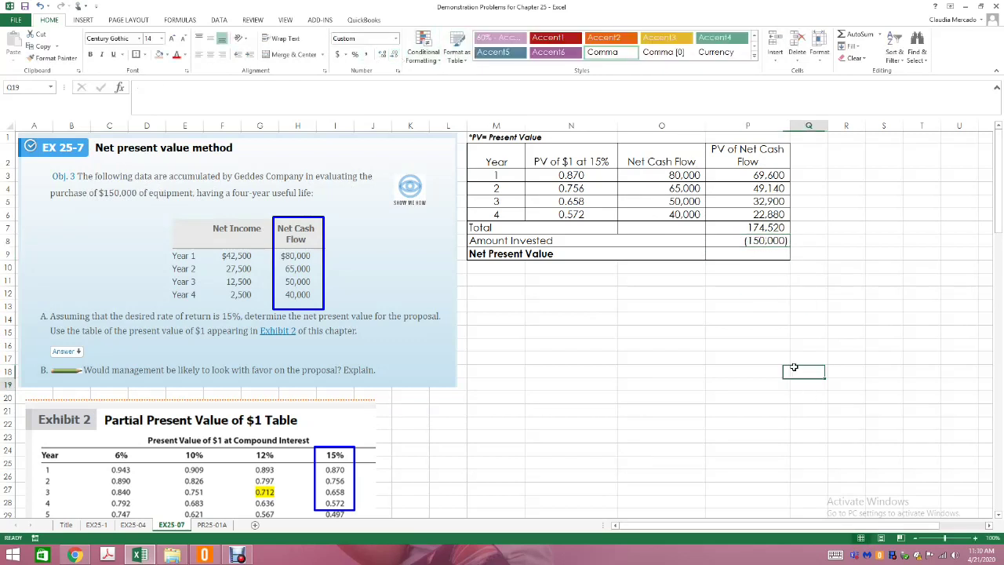
click(769, 257)
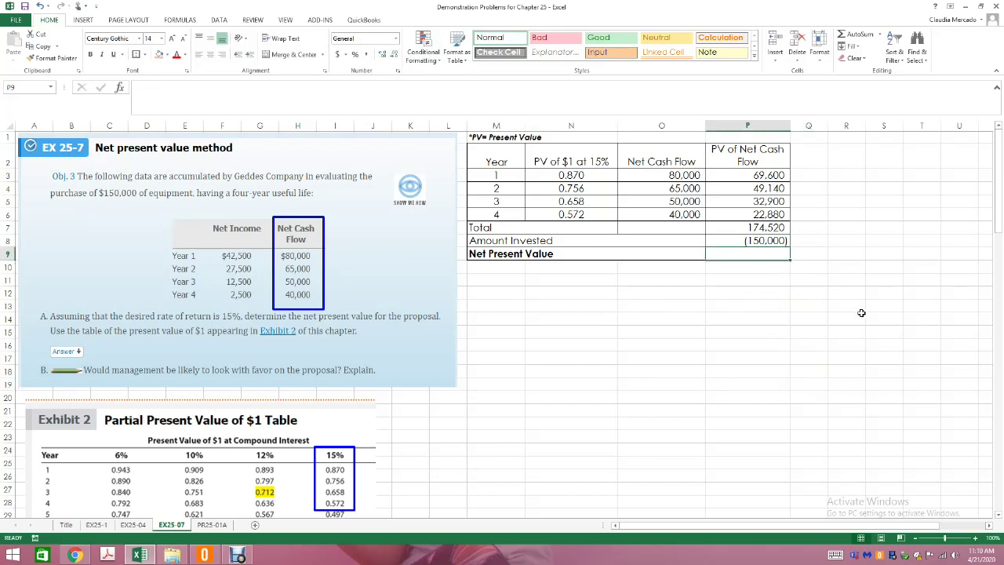
text(=)
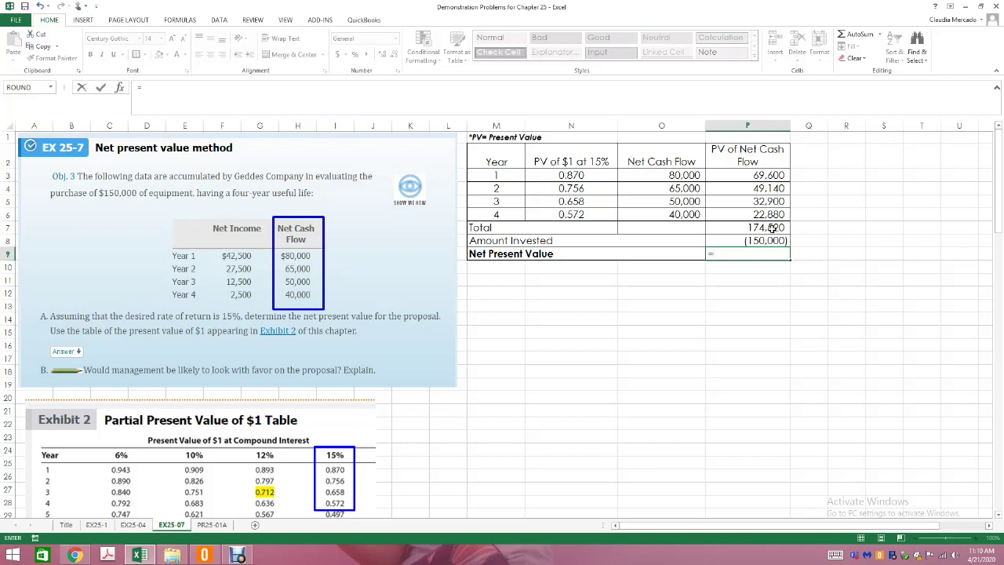
text(174520)
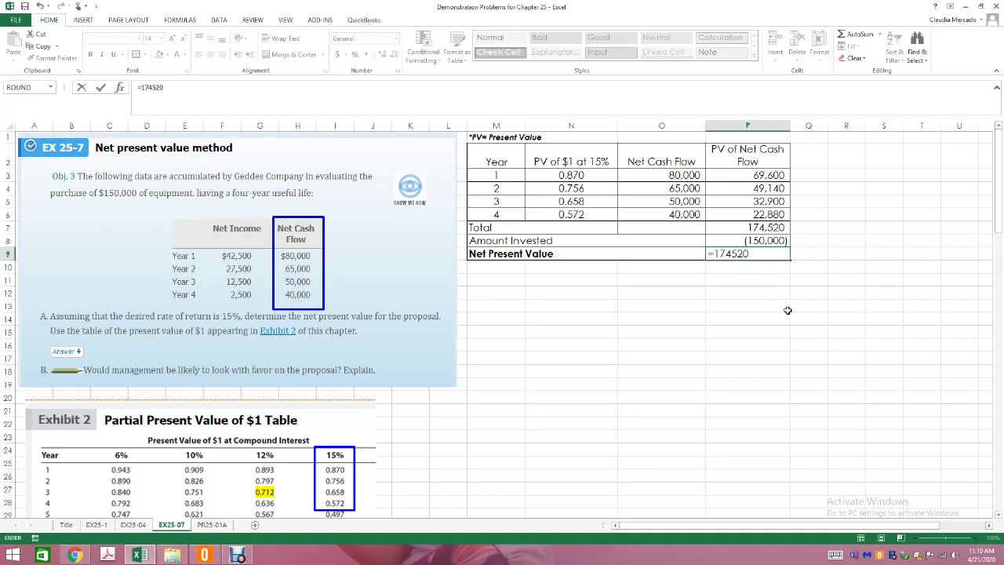
text(-150000)
key(Return)
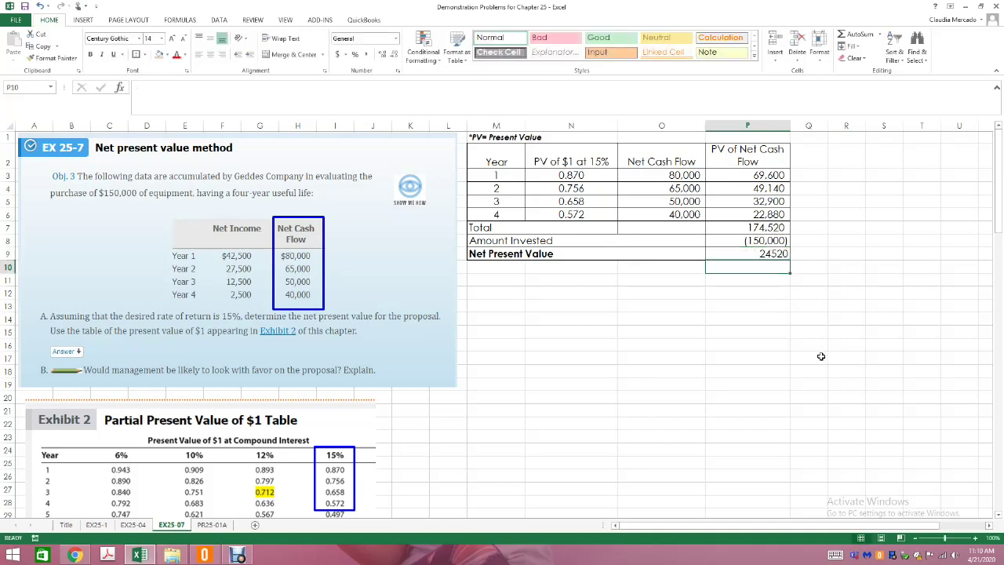
- Make the Net Present Value result in P9 bold and fill its cell with yellow
click(742, 255)
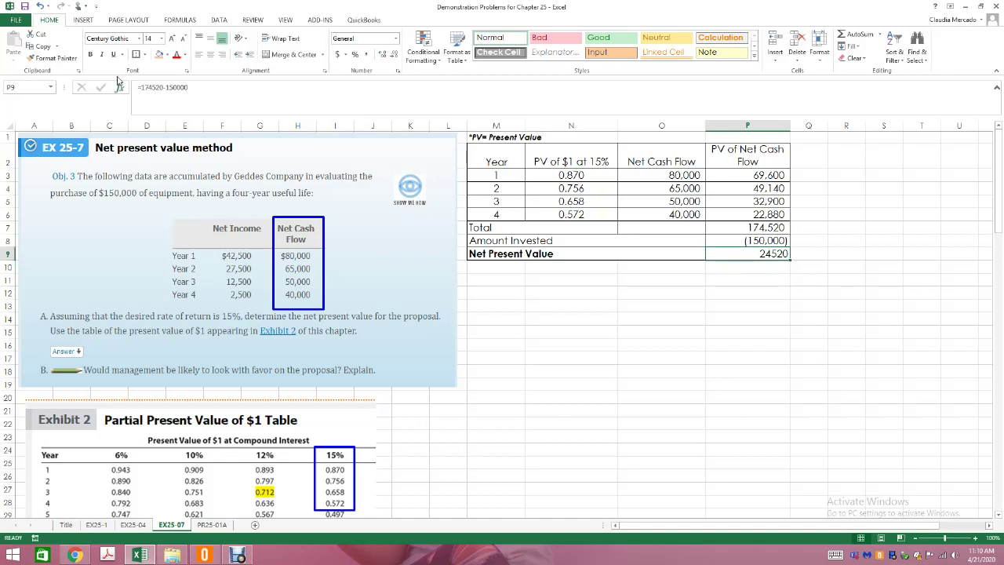
click(90, 54)
click(167, 55)
click(184, 136)
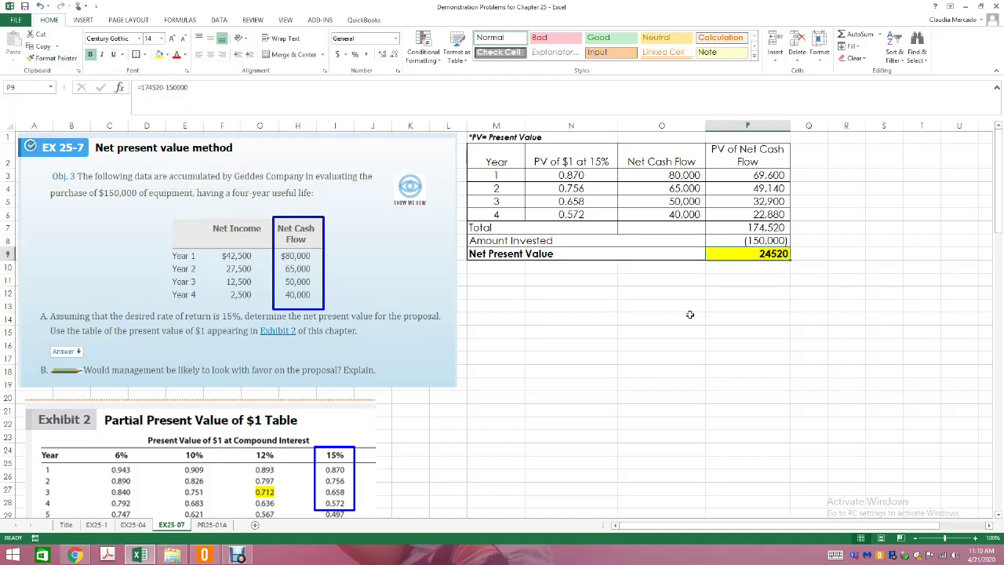
- Format the Net Present Value result in P9 in comma style without decimals
click(366, 55)
click(393, 55)
click(393, 54)
click(753, 384)
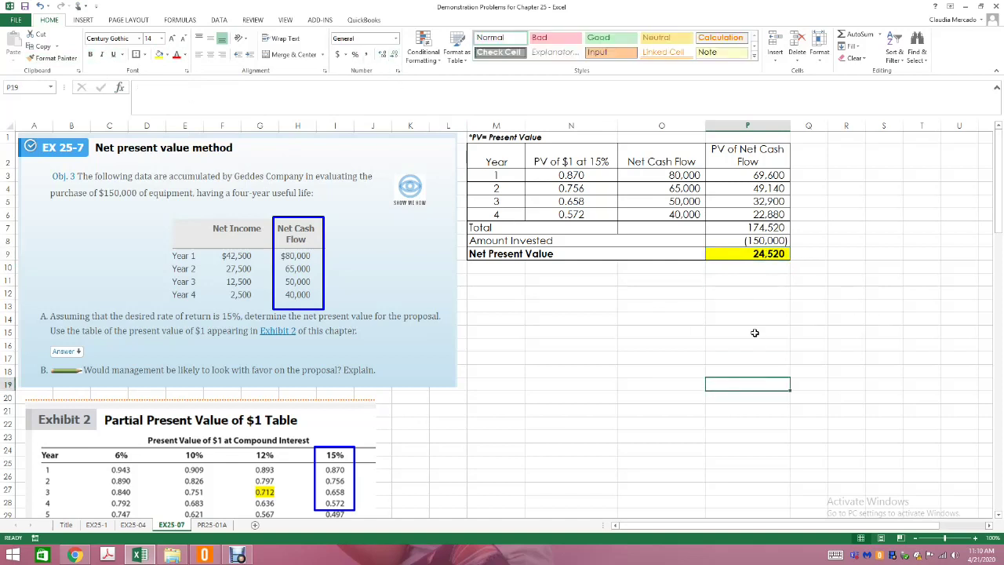
click(754, 333)
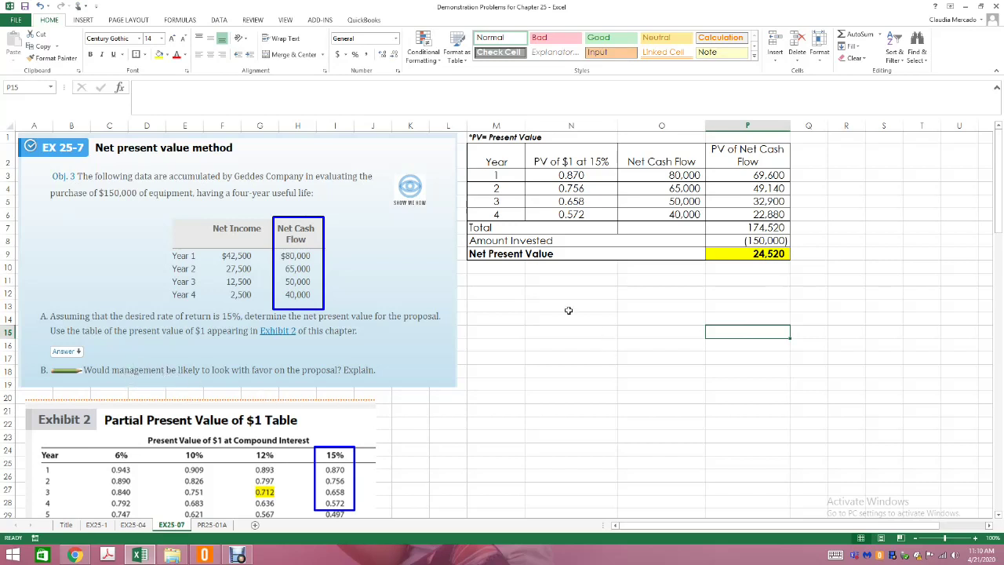
- Start the answer to part B in M12 with "B. Yes, management would be likely to favor this proposal. The"
click(502, 293)
text(B.)
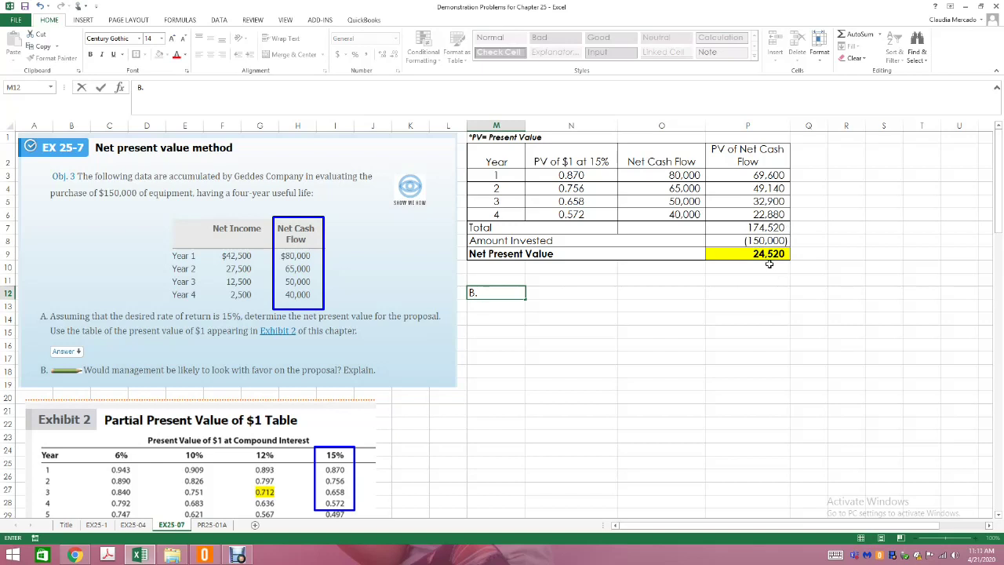
text(es, management would be l)
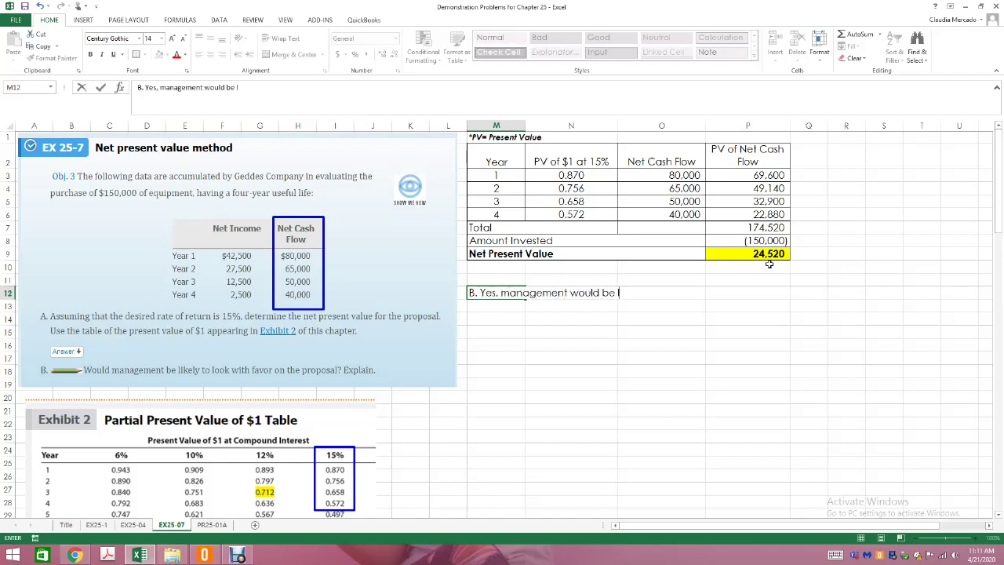
text(ikely to favor this proposal)
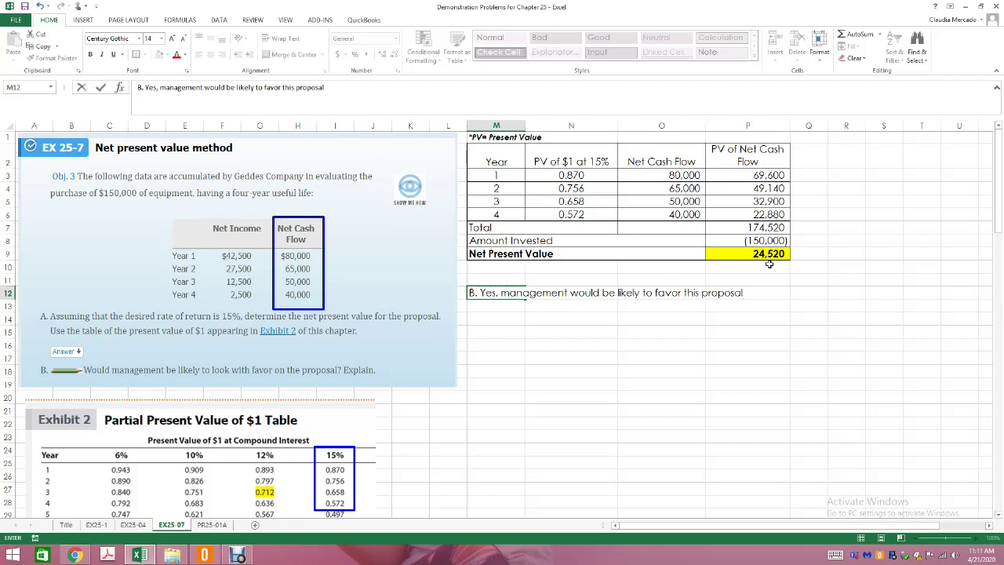
text(. The)
key(Return)
- Continue the part B answer in M13 with "$24,520 net present value indicates that the return on the proposal"
text($)
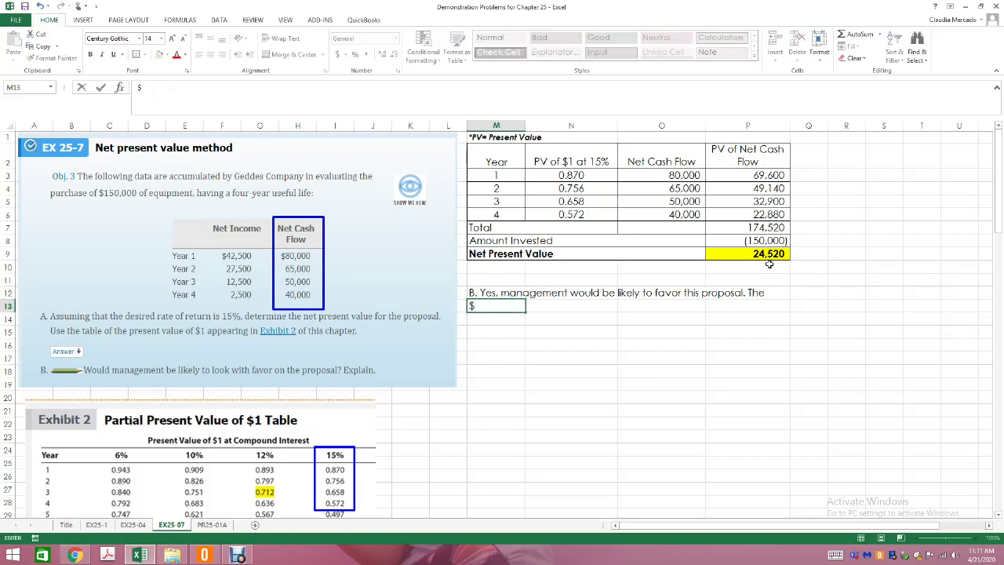
text(24,520 net present)
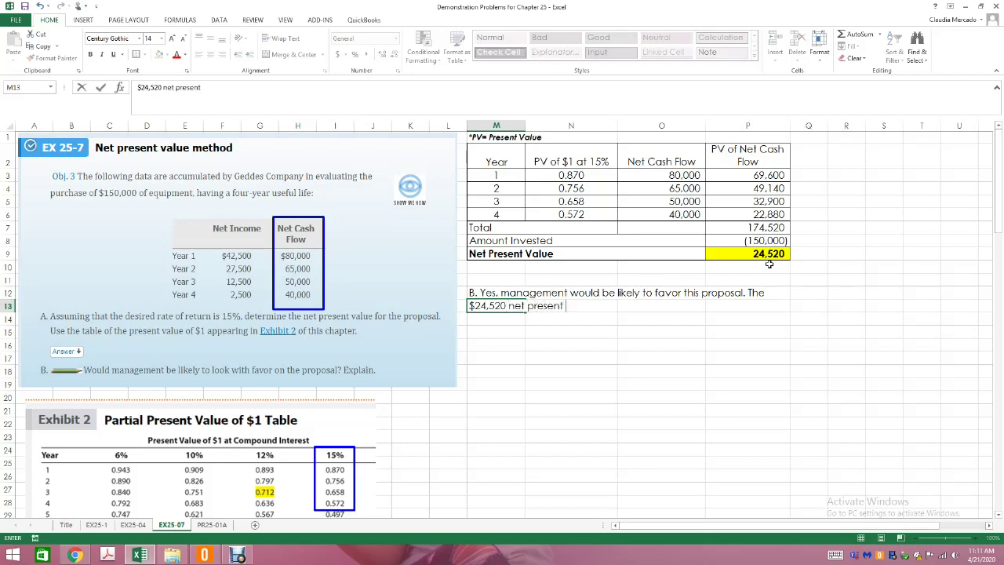
text( value indicates that the ret)
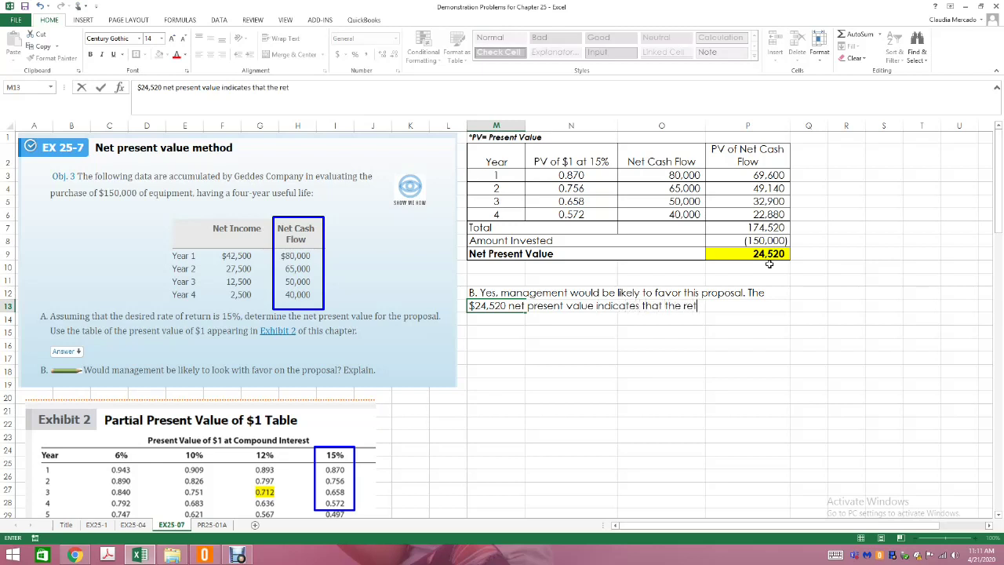
text(urn on the proposal)
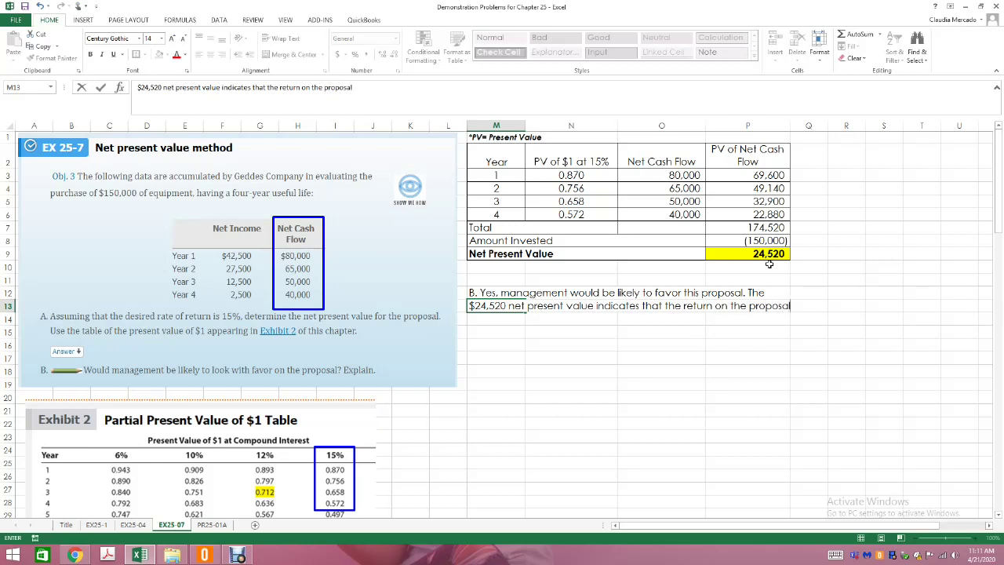
key(Return)
- Finish the part B answer in M14 with "is greater than the minimum desired rate of return of 15%."
text(is gra)
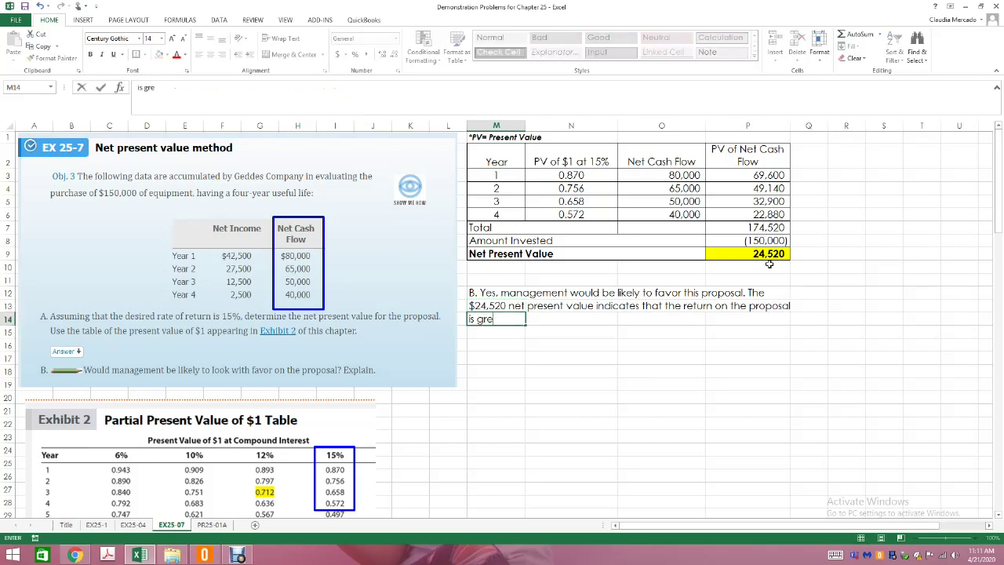
text(ater than the mini)
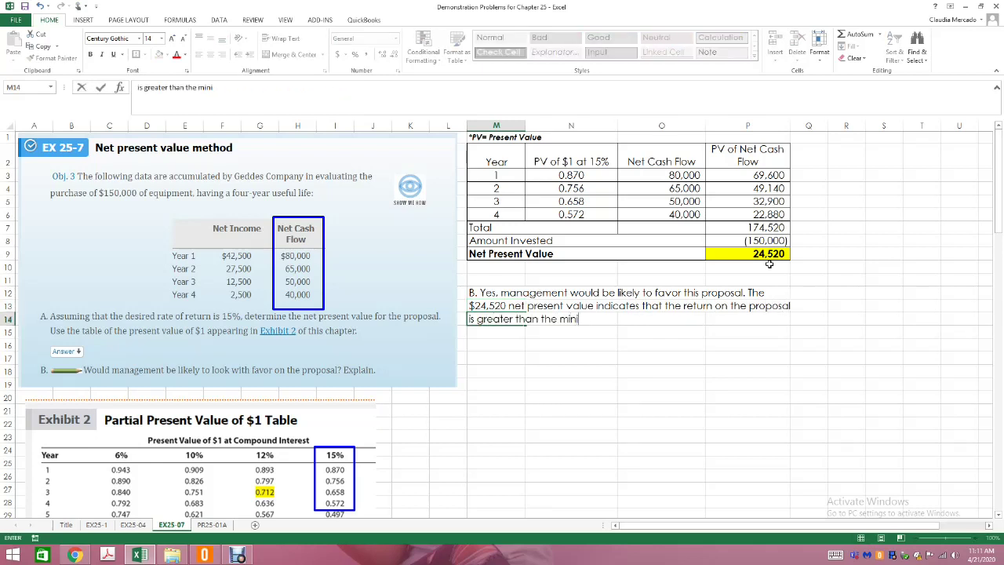
text(mum desired)
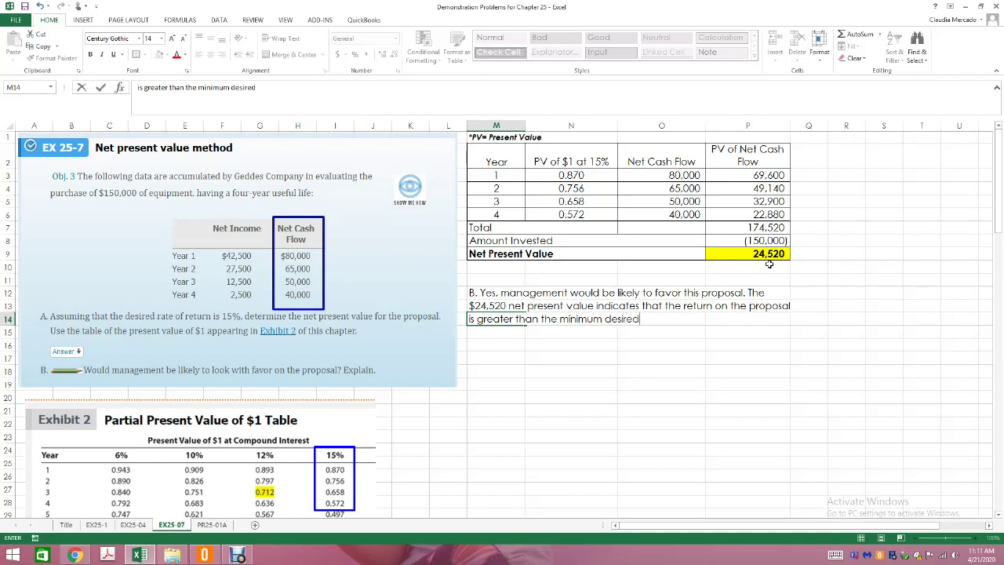
text( rate of return of )
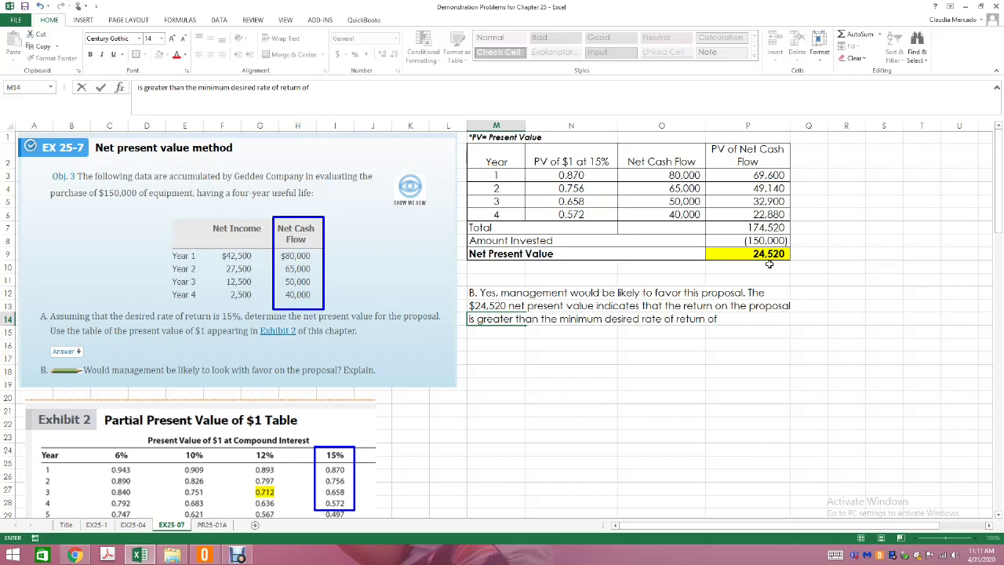
text(15%.)
click(755, 345)
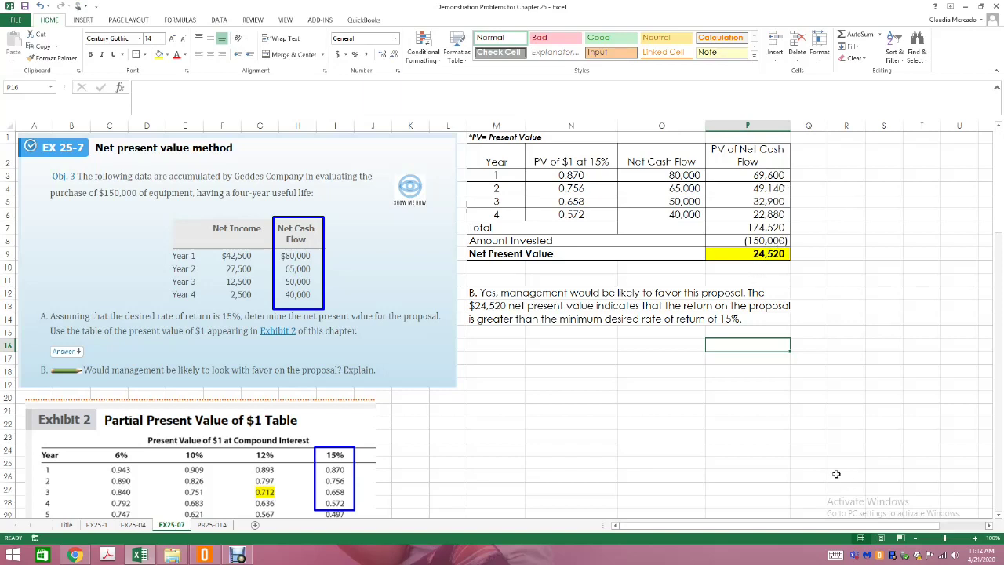
- Open the PR25-01A sheet and look over the problem's instructions, answer template and average rate of return formulas
click(212, 524)
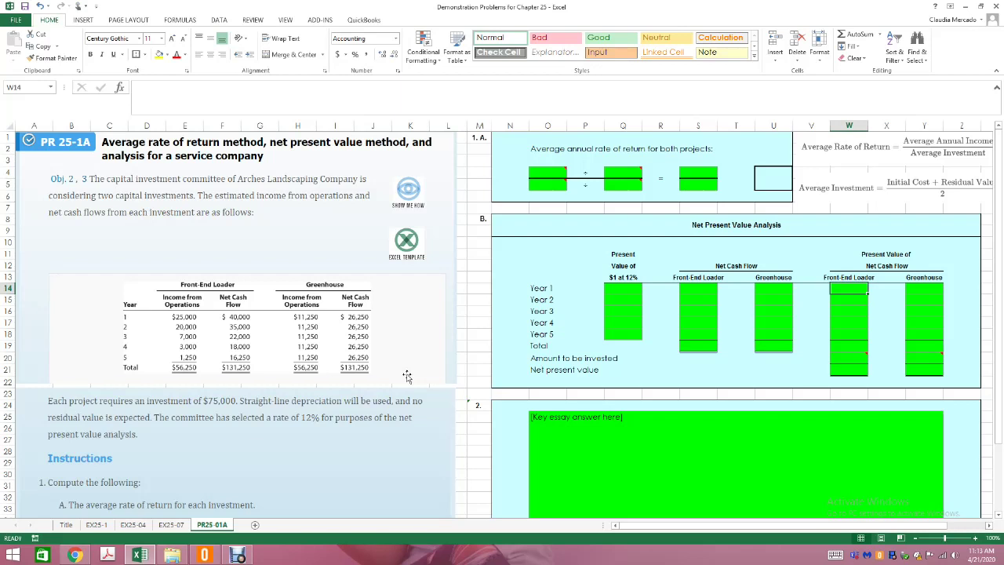
scroll(377, 381, down, 1)
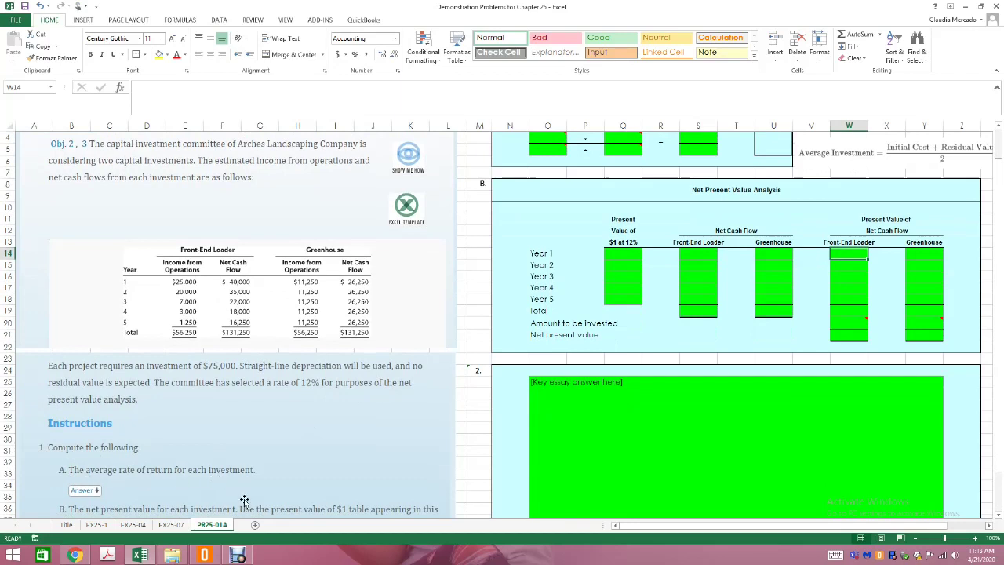
scroll(246, 502, up, 1)
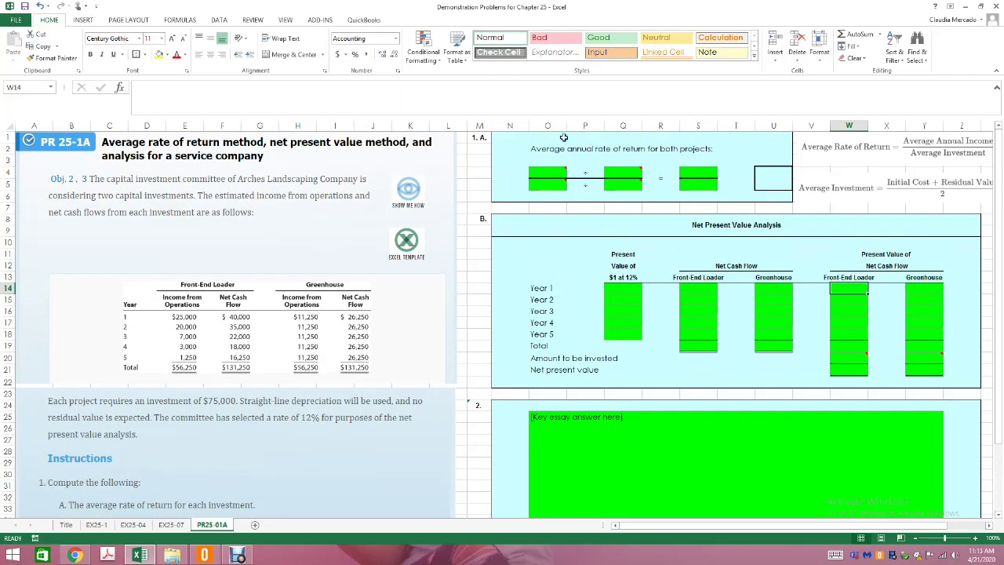
mouse_move(626, 169)
click(989, 526)
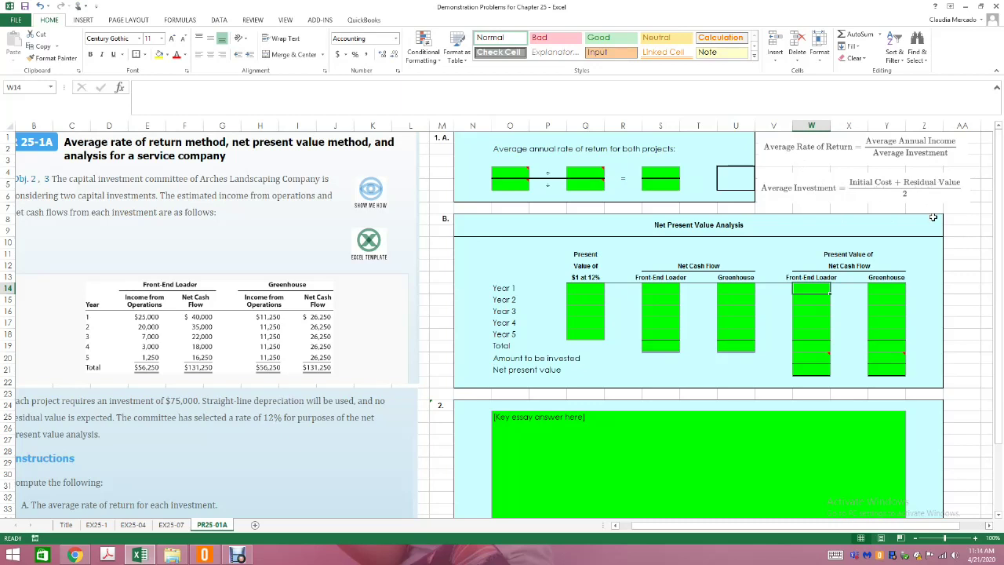
- Enter the total income from operations, 56250, in O4 and the 5-year life in Q4
click(507, 172)
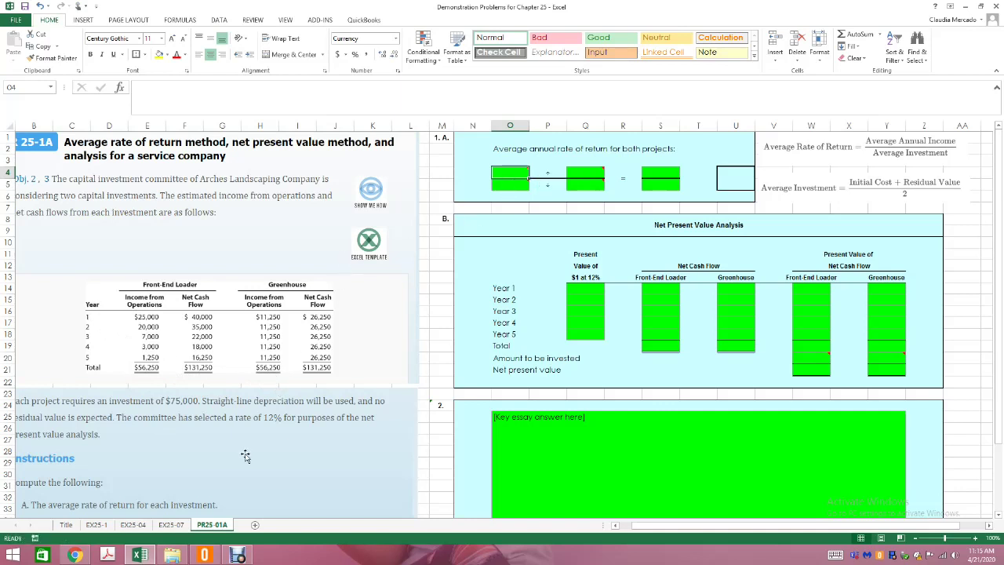
text(=E21)
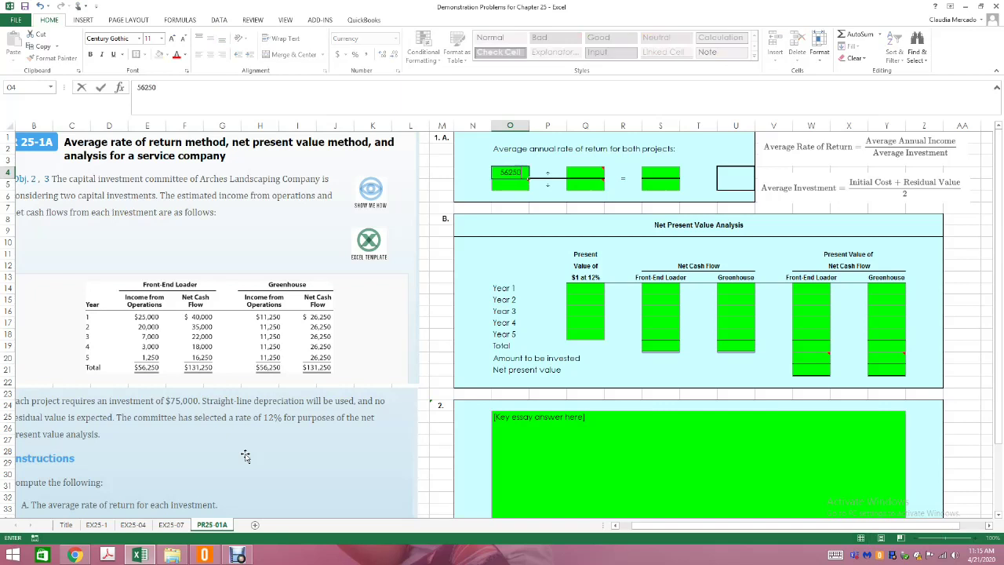
key(Tab)
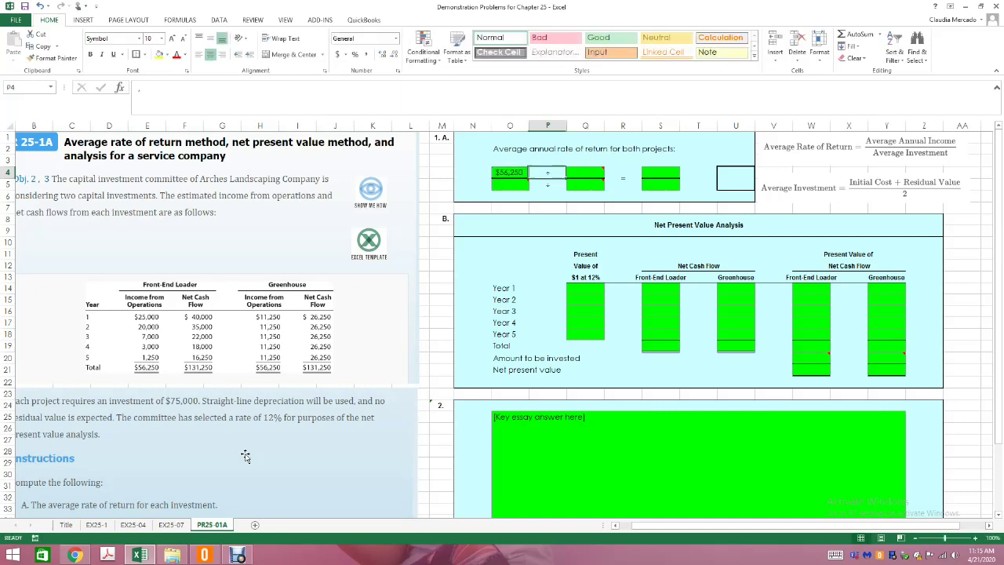
click(576, 172)
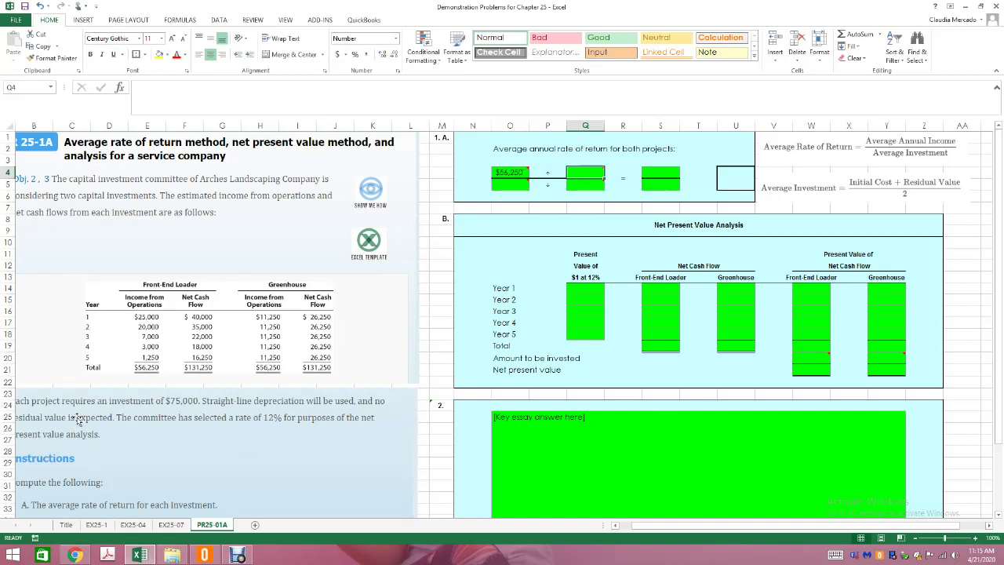
text(5)
key(Tab)
- Calculate the average annual income in S4 with the formula =O4/5
click(665, 177)
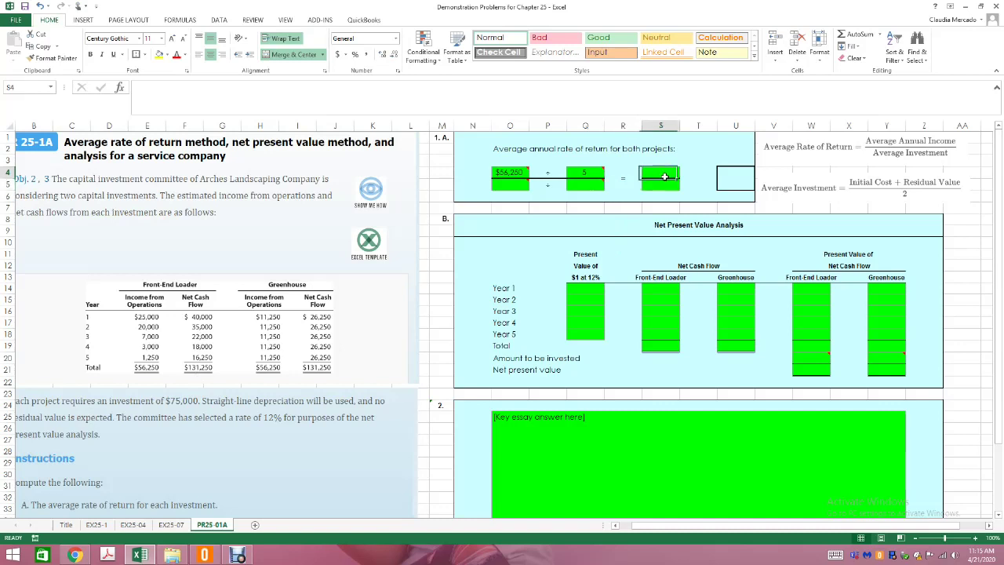
click(586, 174)
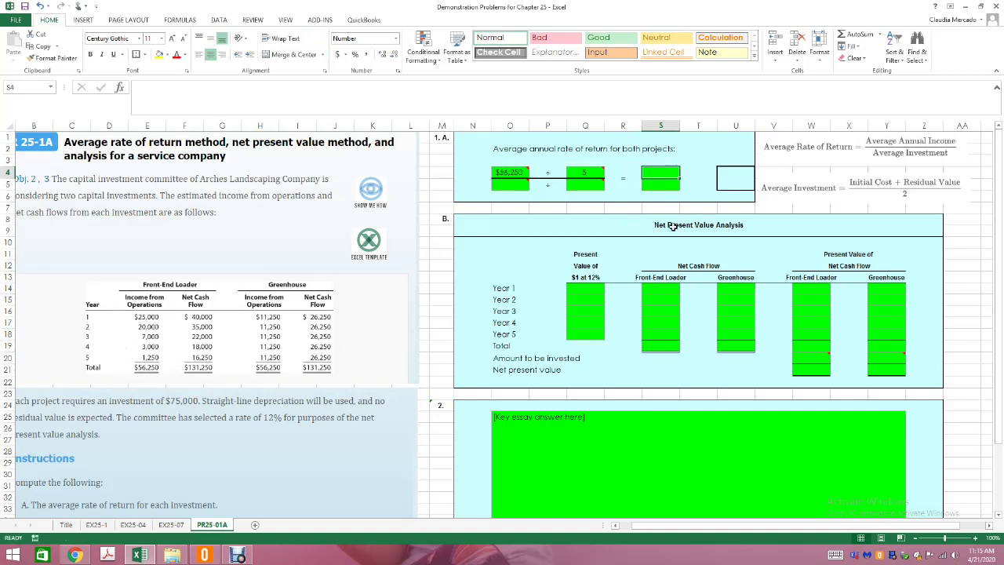
text(=)
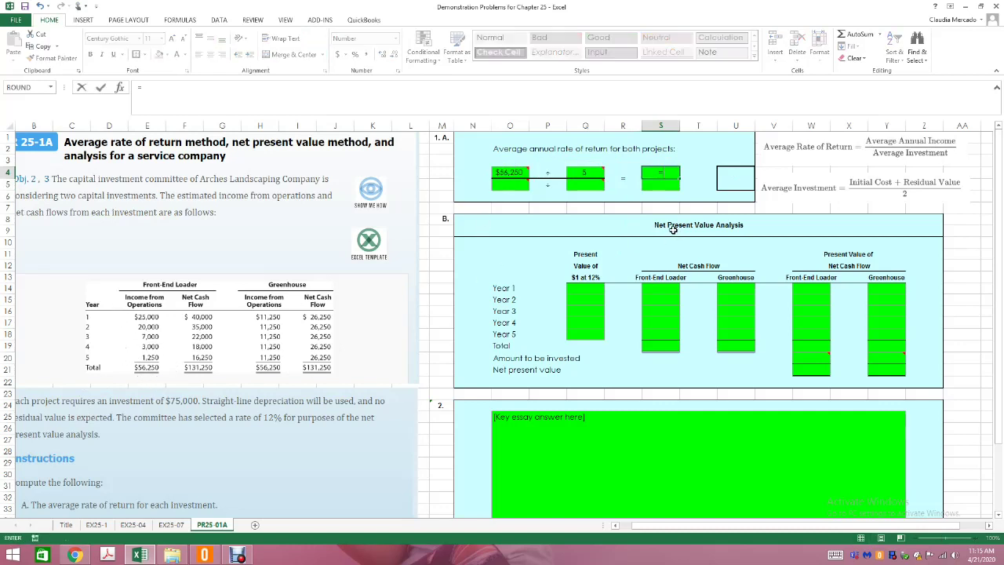
click(497, 174)
text(/5)
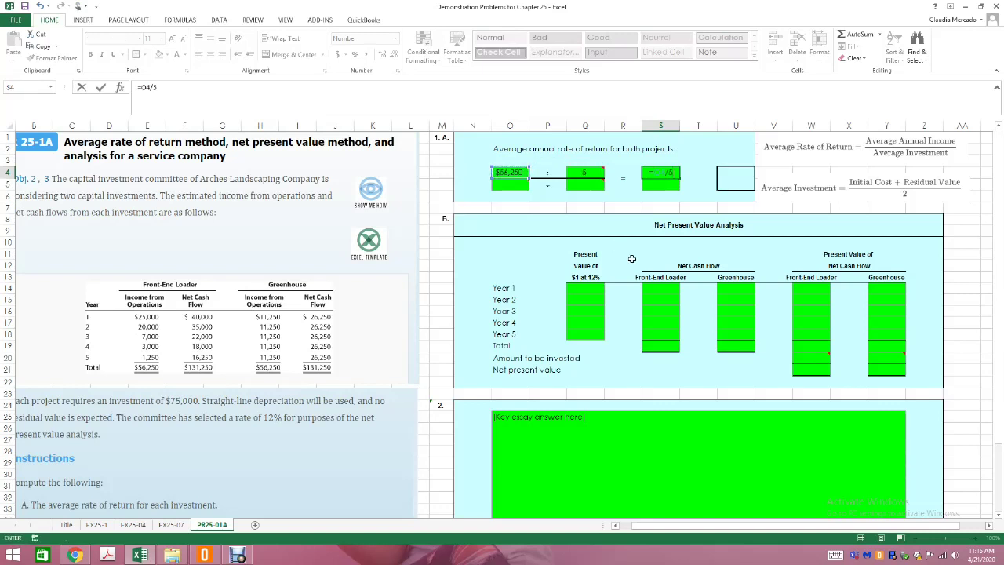
key(Return)
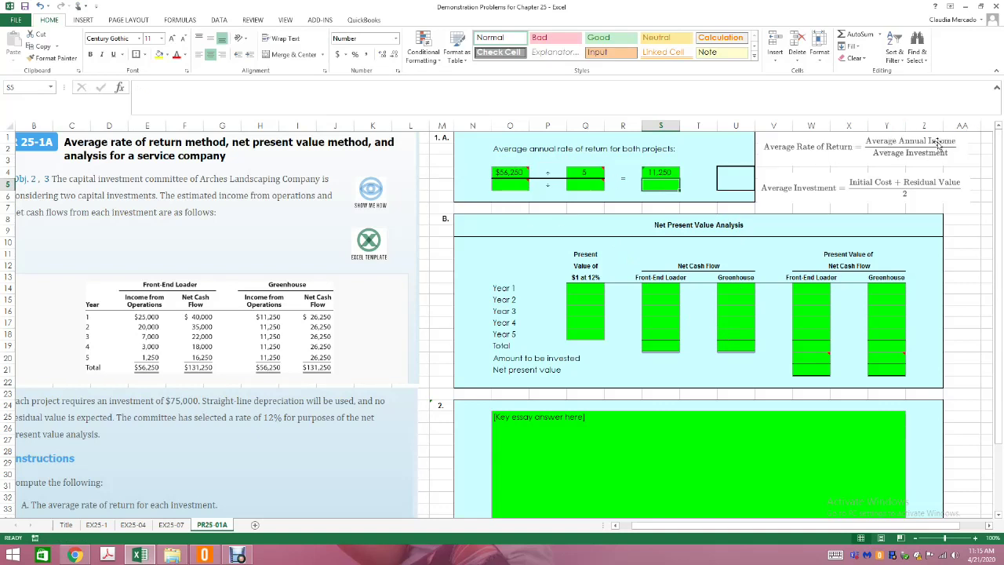
- Enter the initial cost plus residual value in O5 as "(75,000 + 0)" and widen column O to fit it
click(497, 188)
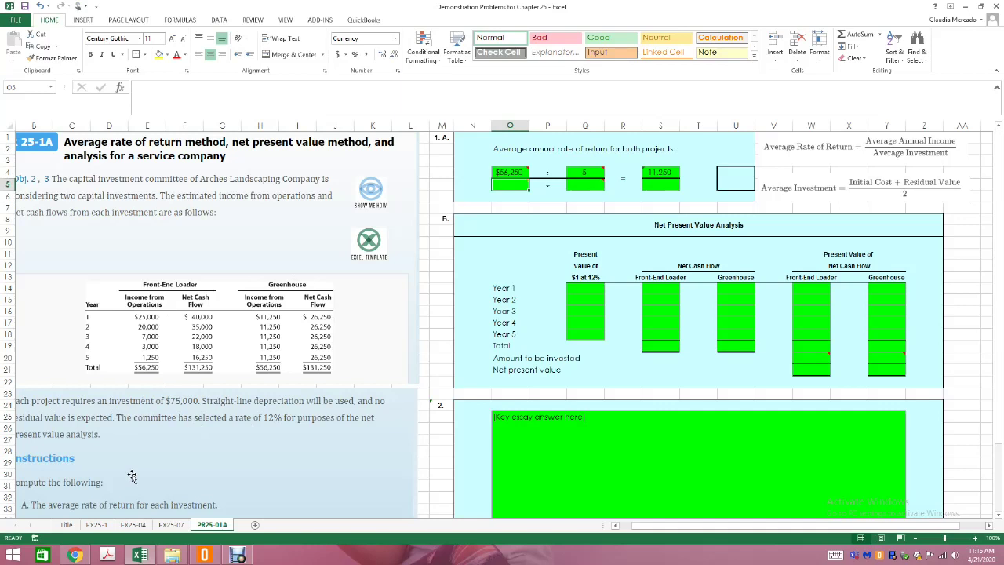
text(75)
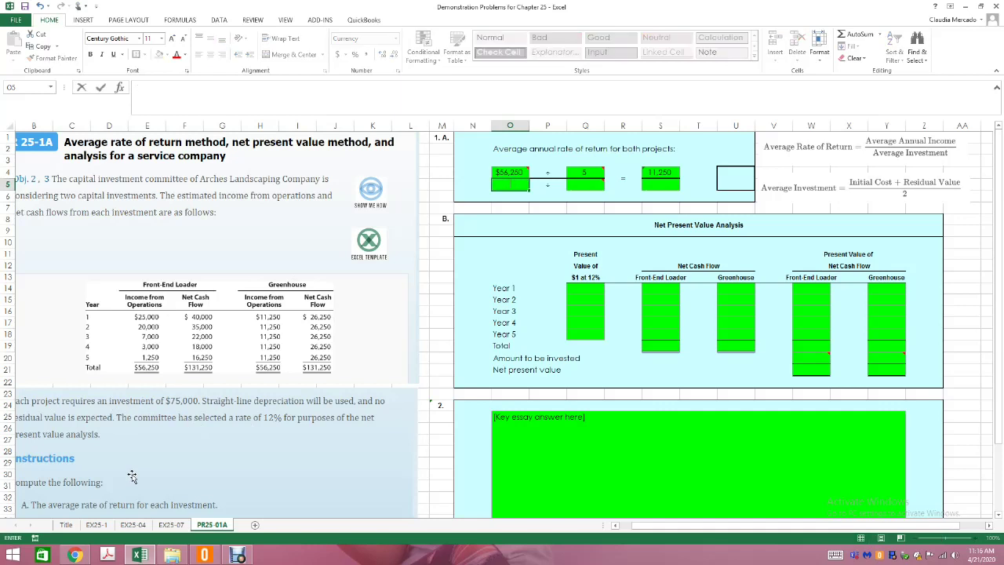
text(75,000 +0)
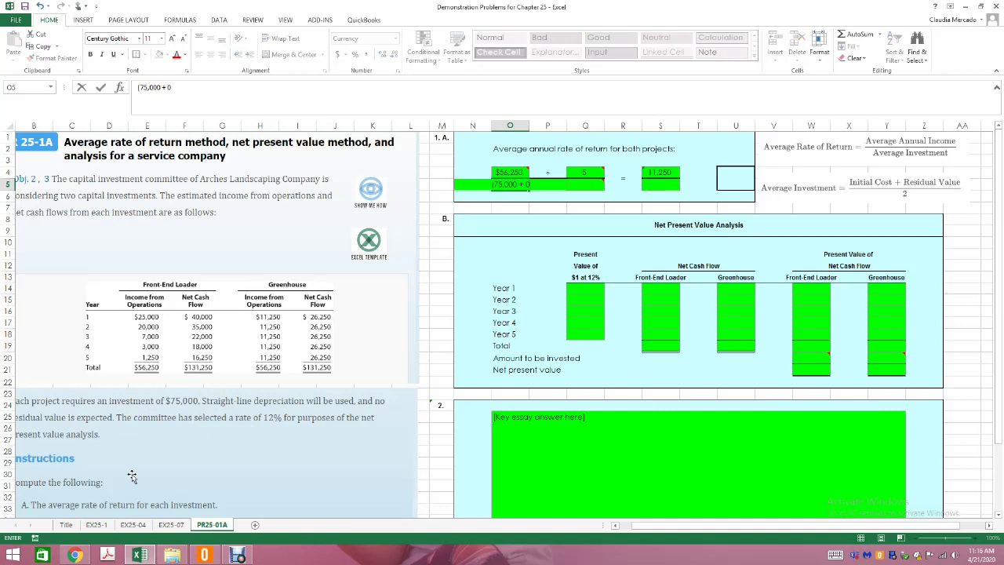
text())
click(472, 323)
drag(530, 131, 545, 131)
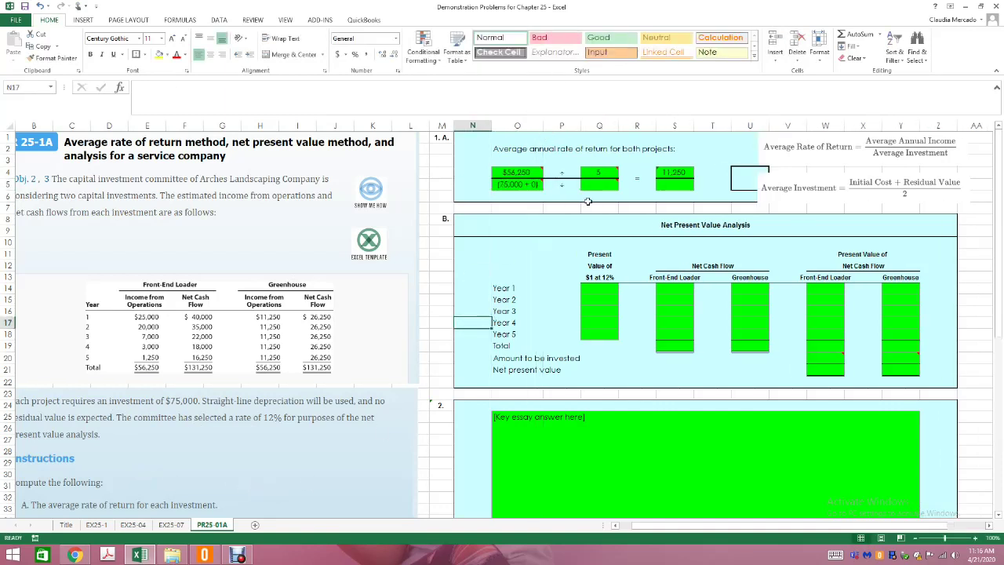
- Enter the divisor 2 in Q5 and calculate the average investment in S5 with =75000/2
click(594, 185)
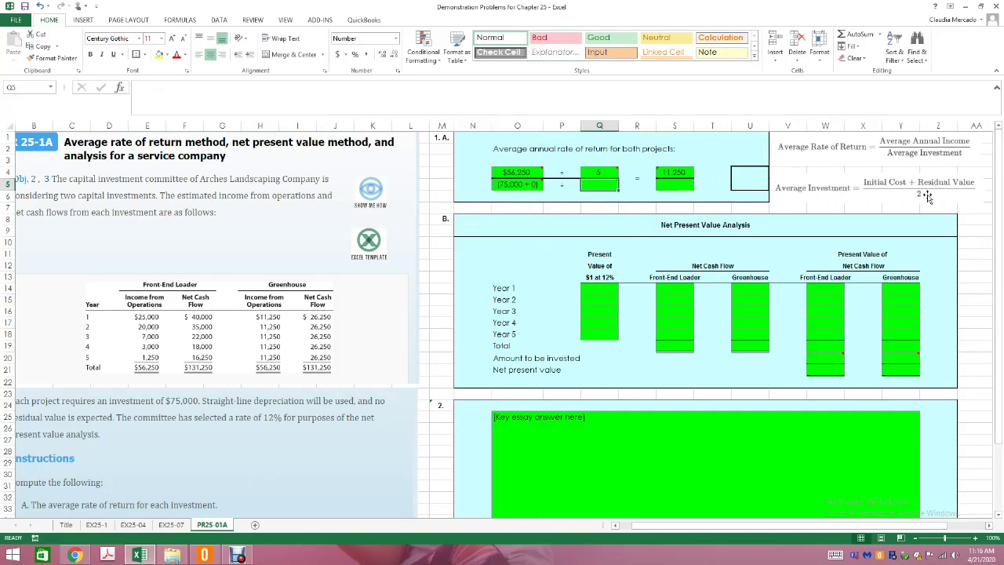
text(2)
key(Return)
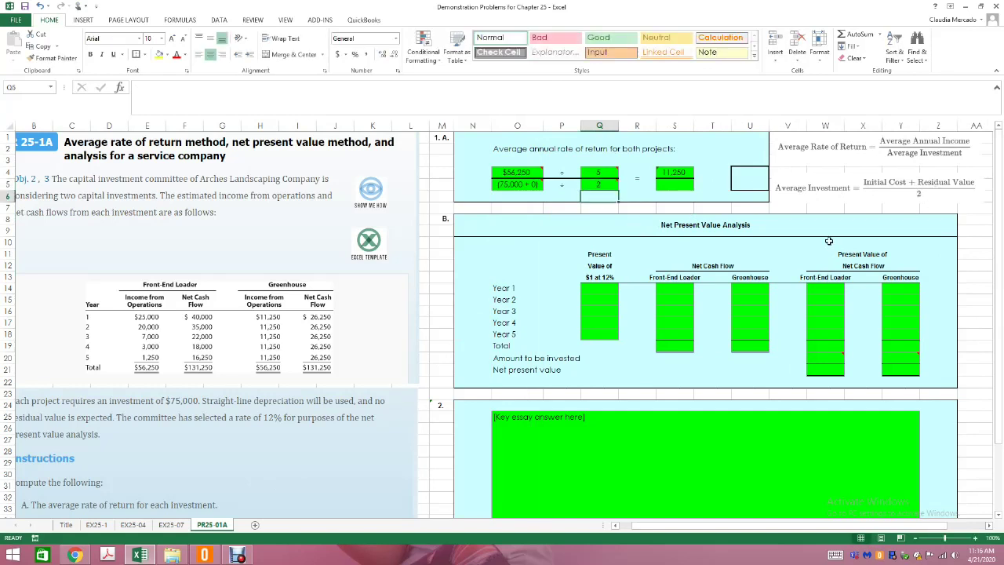
click(671, 185)
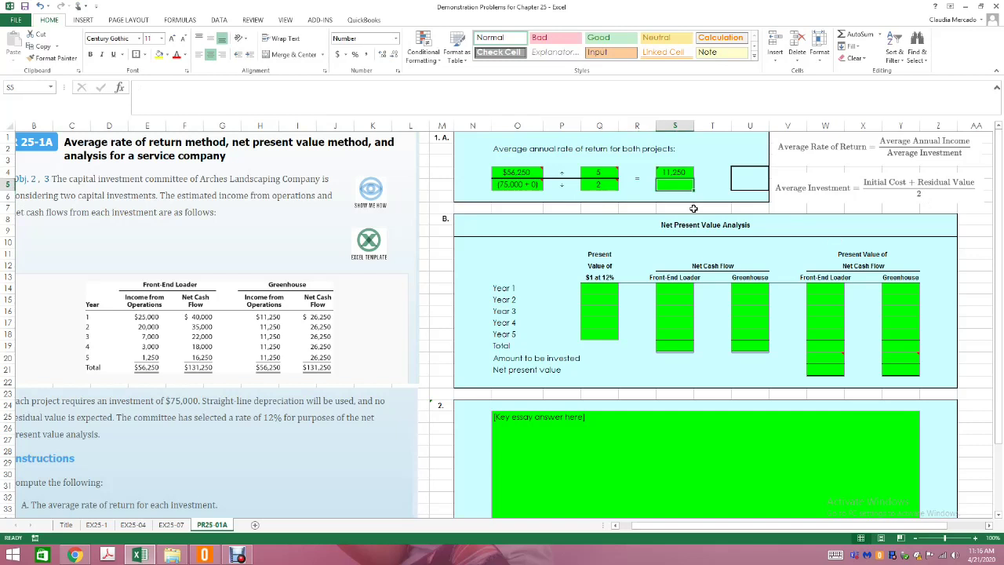
text(7)
text(=)
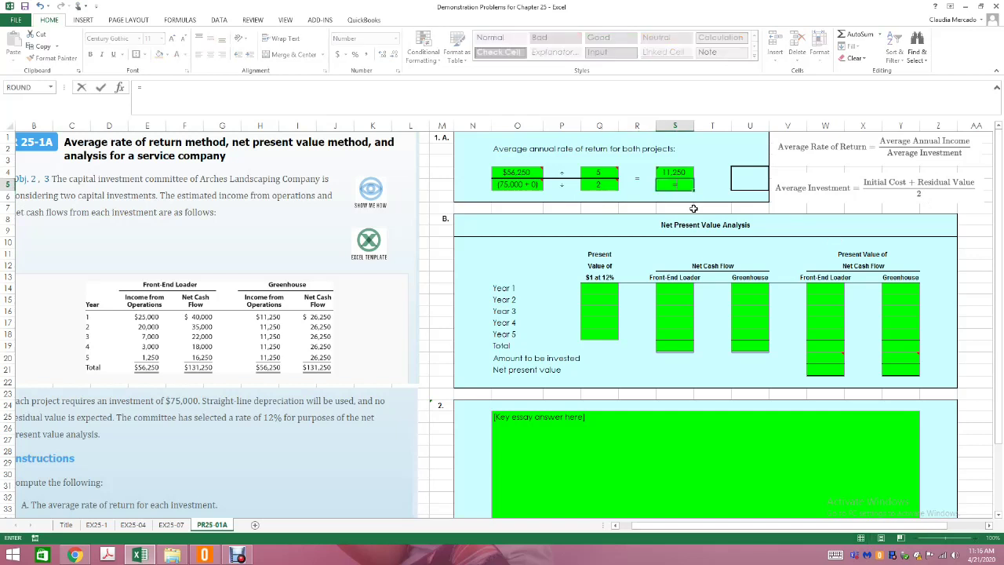
text(75000/2)
key(Return)
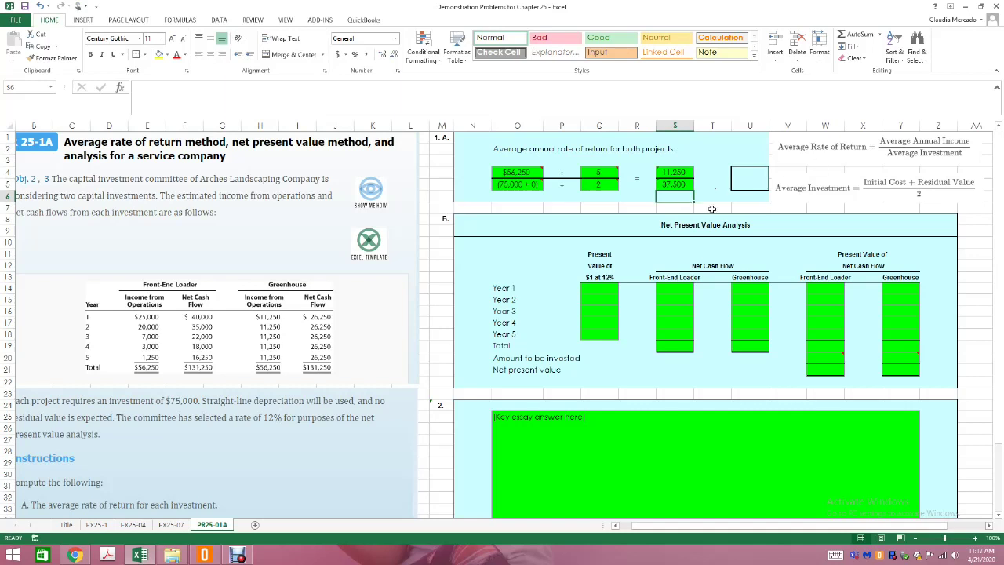
- Label the first calculation row "Avg Annual Income" in N4 and fit column N to the text
click(477, 172)
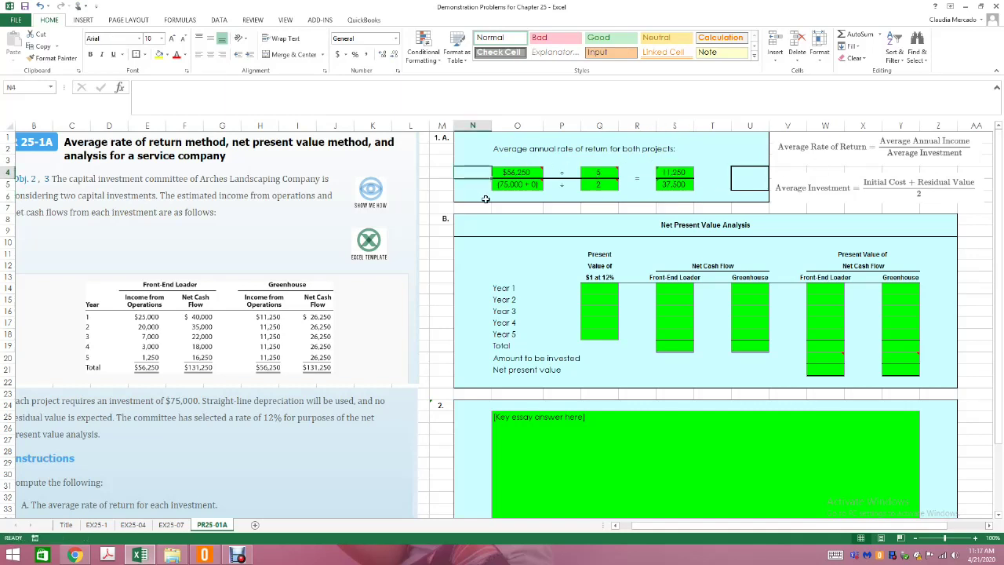
text(Avg A)
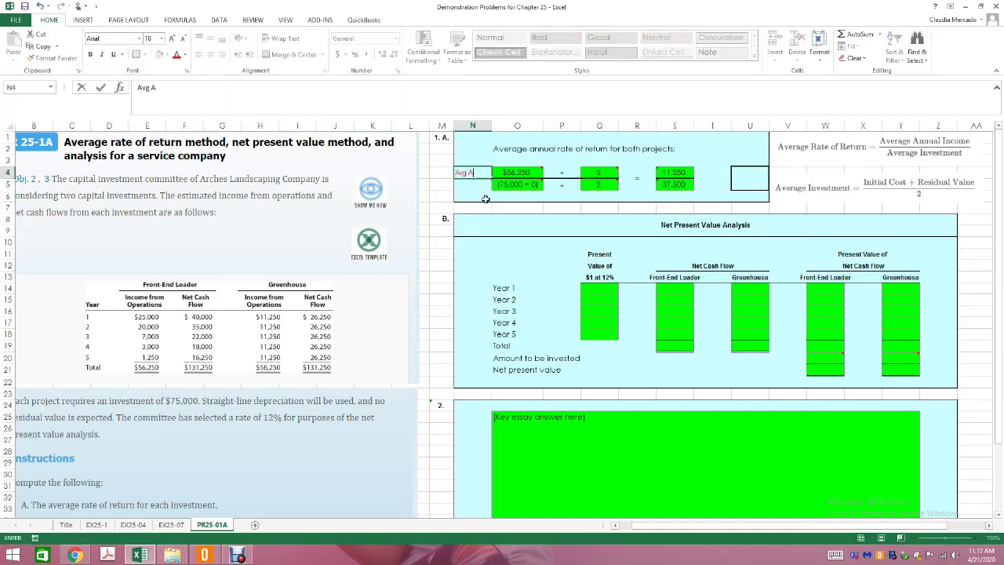
text(nnual Income)
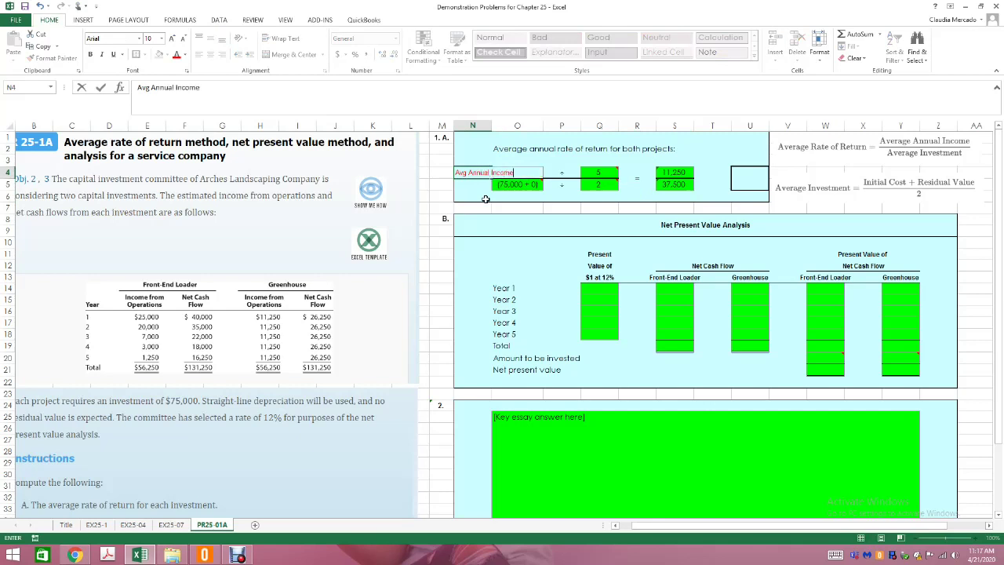
key(Tab)
double_click(492, 126)
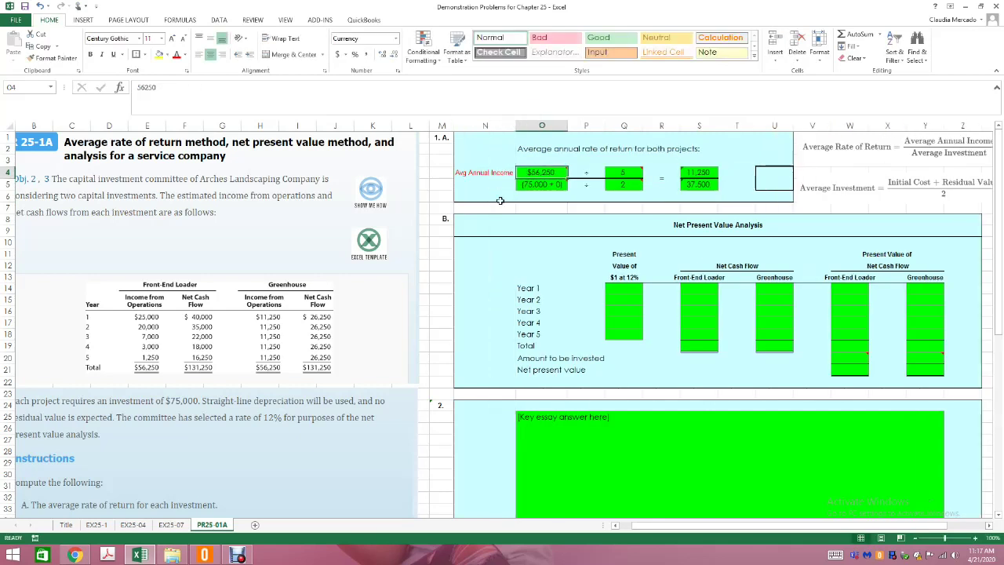
- Label the second calculation row "Avg. Investment" in N5
key(Return)
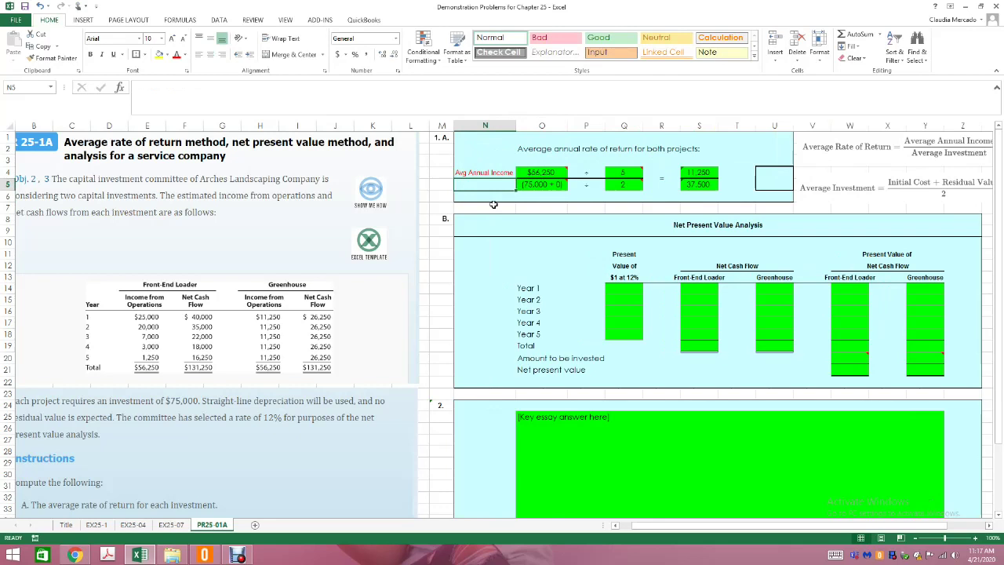
text(Avg. I)
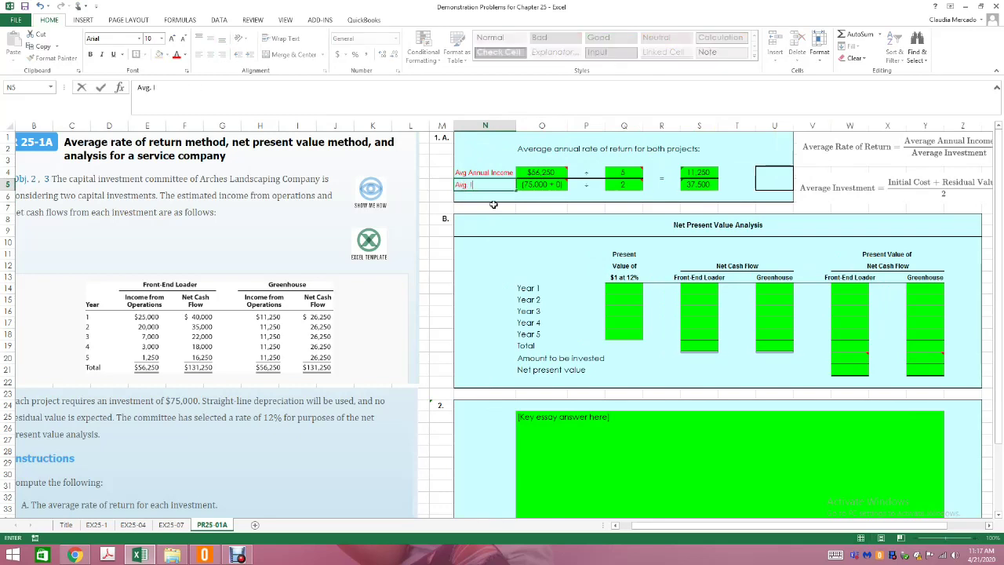
text(nvestment)
key(Tab)
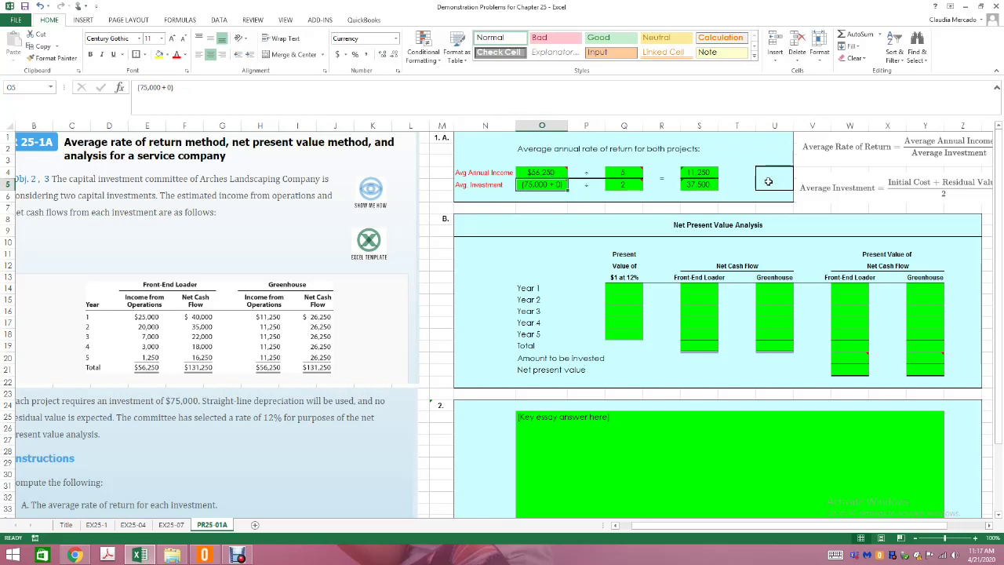
- Calculate the average rate of return in U4 with =11250/37500 and highlight the result cell with yellow fill
click(769, 180)
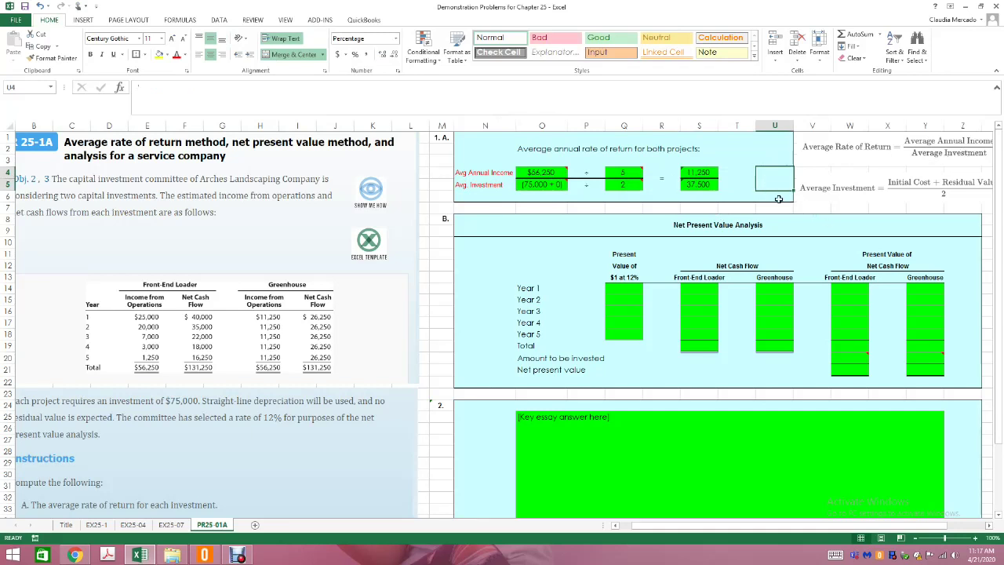
text(=)
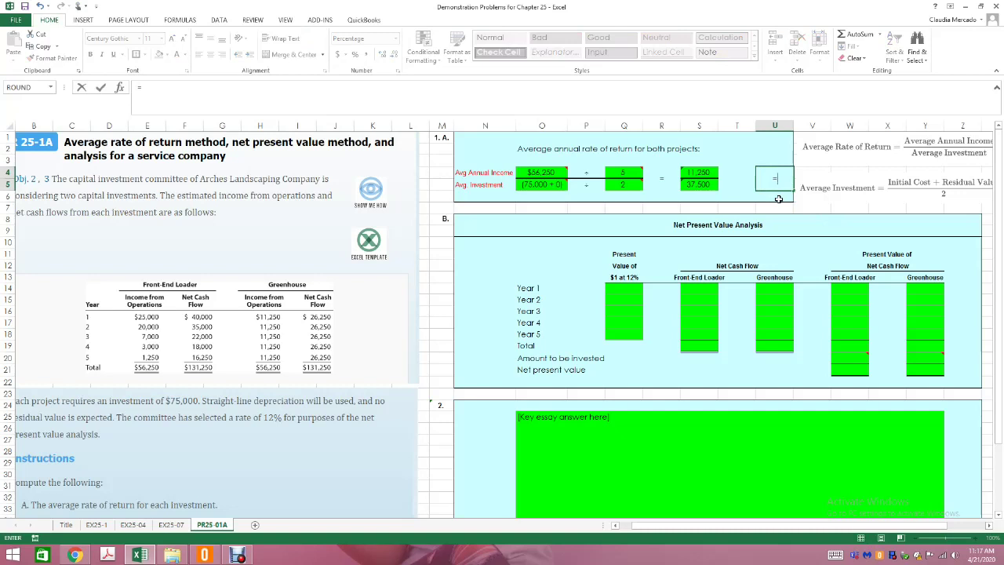
text(11250/37500)
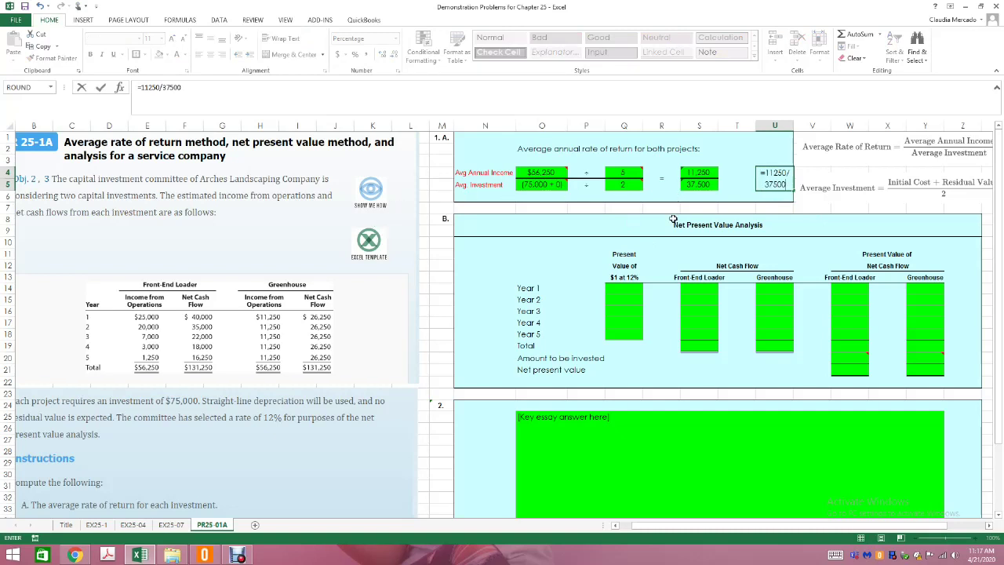
key(ctrl+Return)
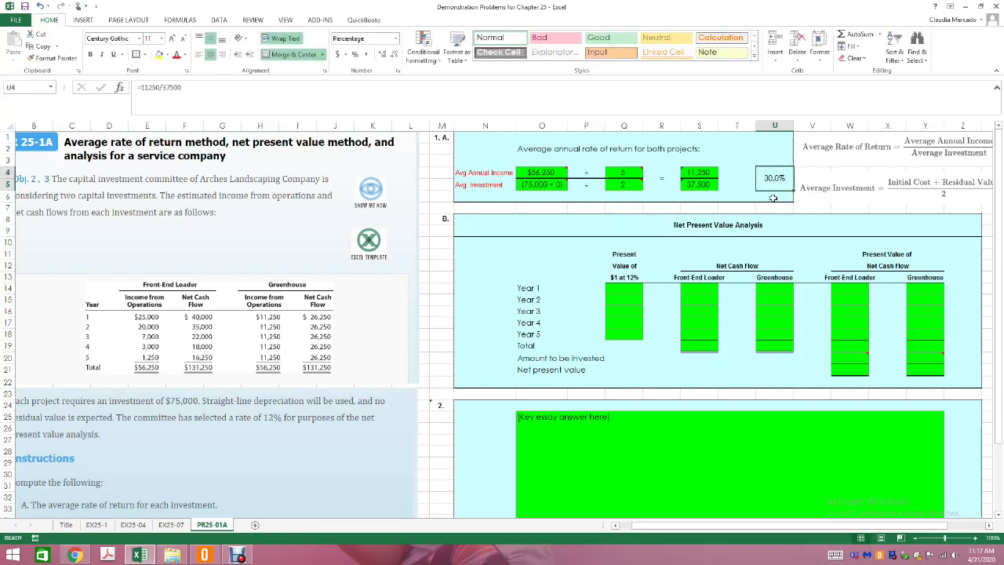
click(157, 55)
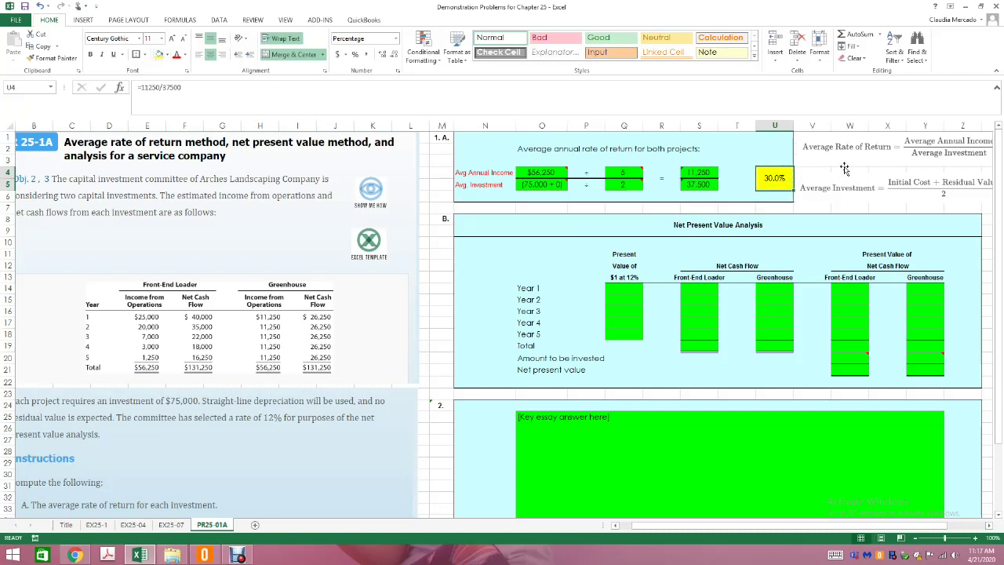
click(785, 209)
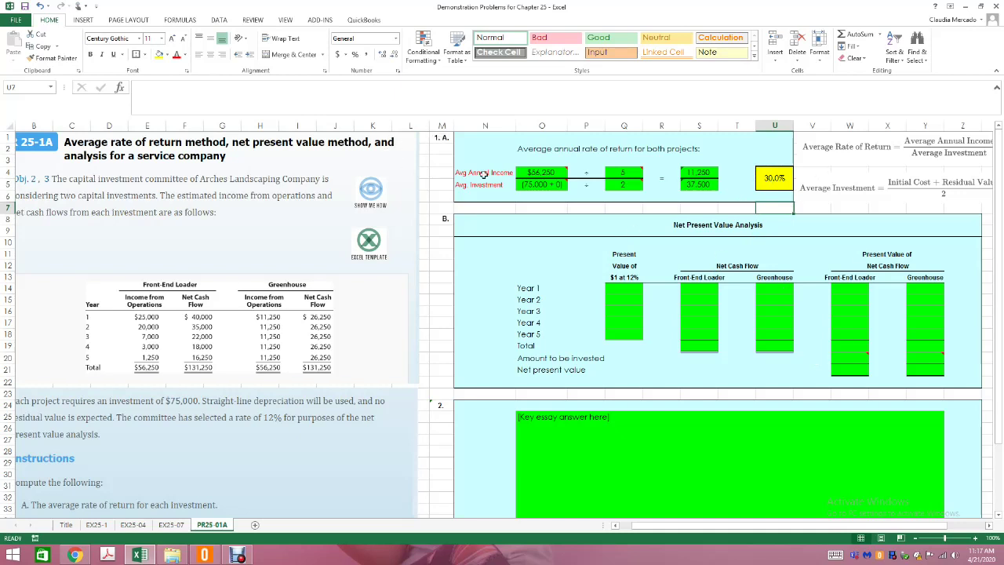
- Review the part B net present value instructions, the cash flow data and the Exhibit 2 present value of $1 table
click(880, 208)
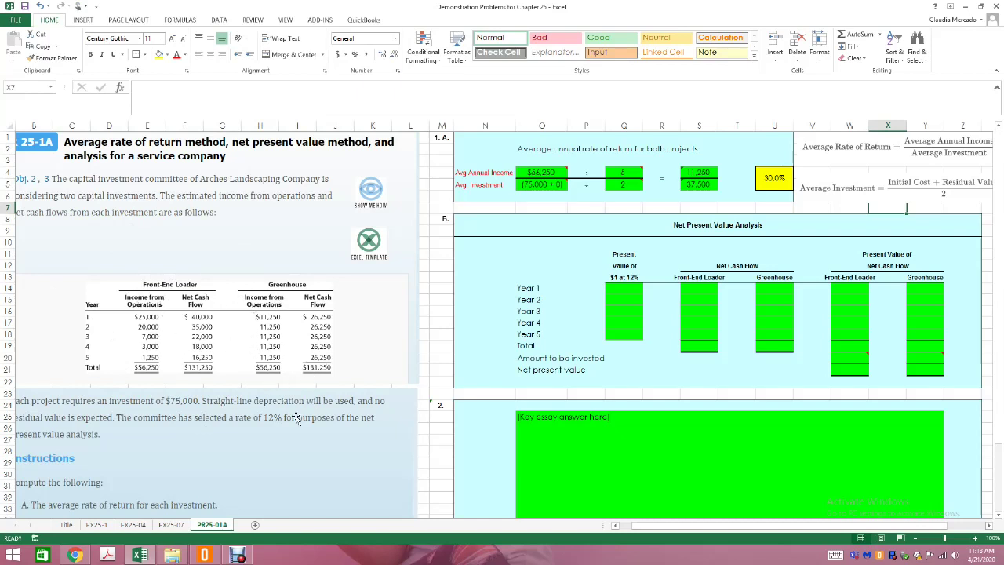
scroll(440, 448, down, 2)
drag(642, 530, 629, 530)
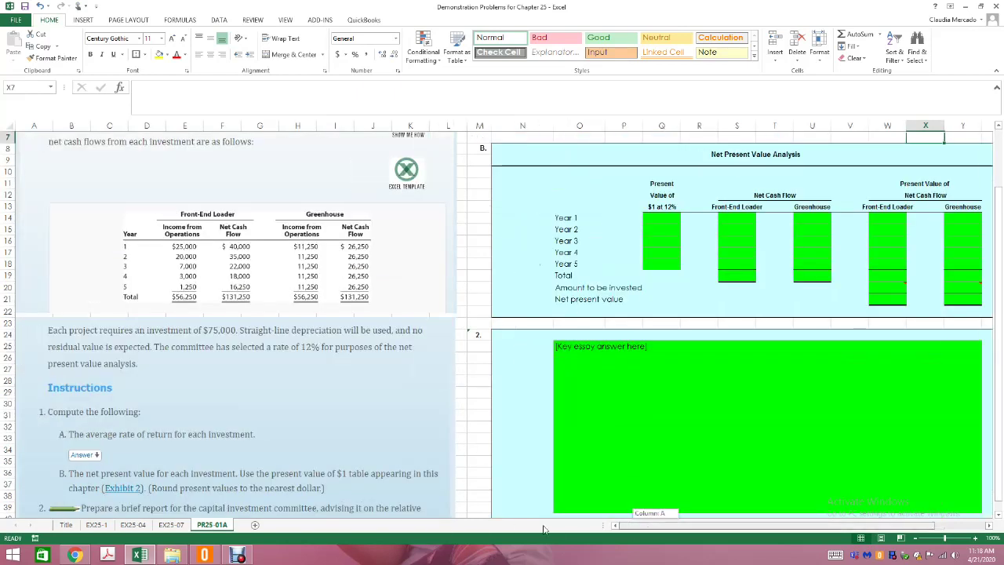
scroll(176, 524, down, 2)
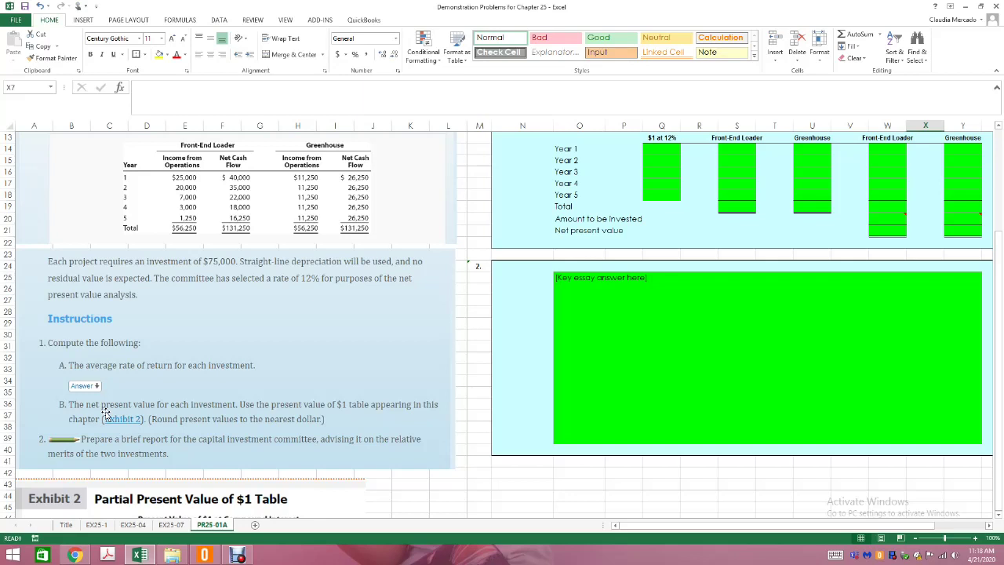
scroll(134, 312, up, 4)
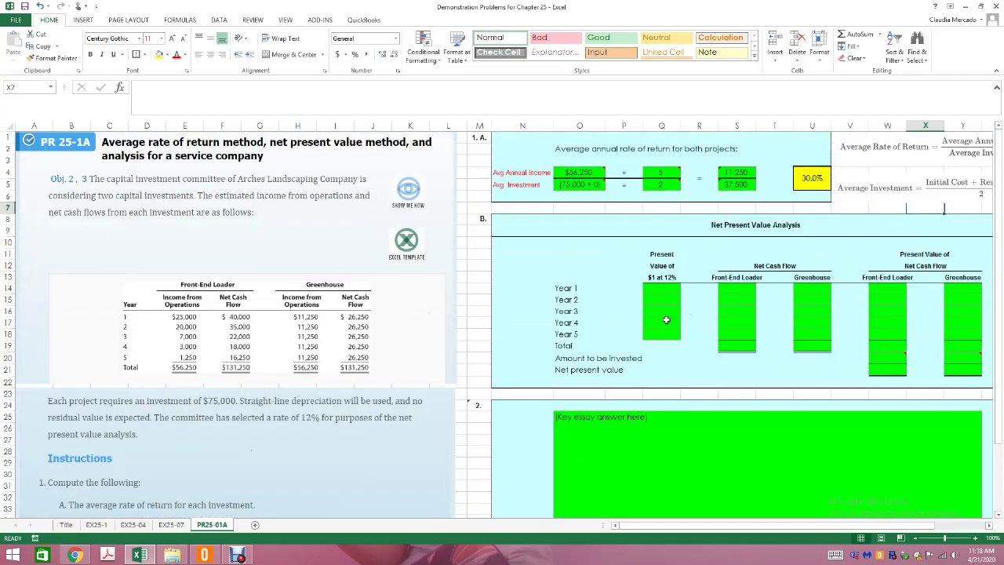
scroll(174, 471, down, 8)
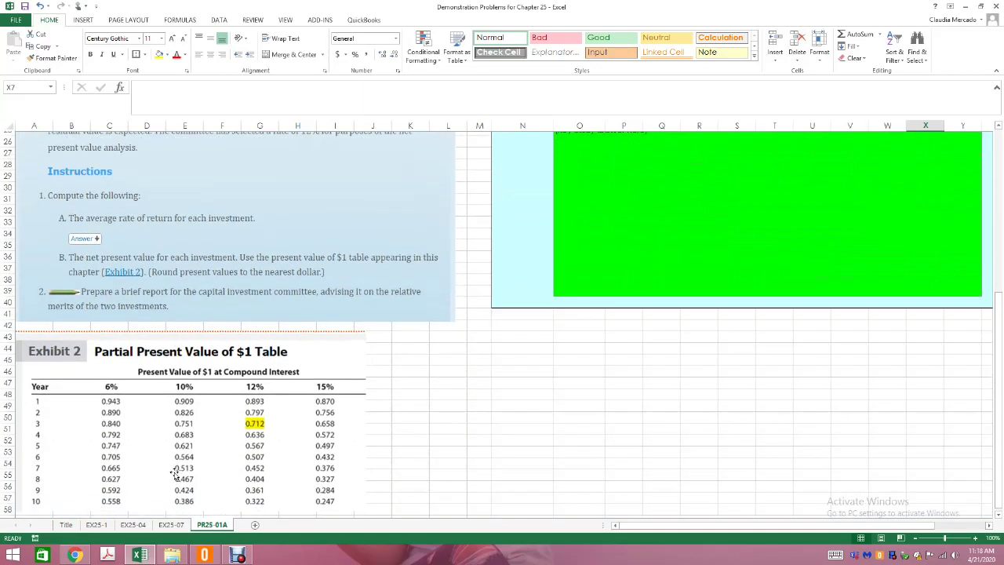
scroll(174, 471, down, 1)
scroll(298, 381, up, 7)
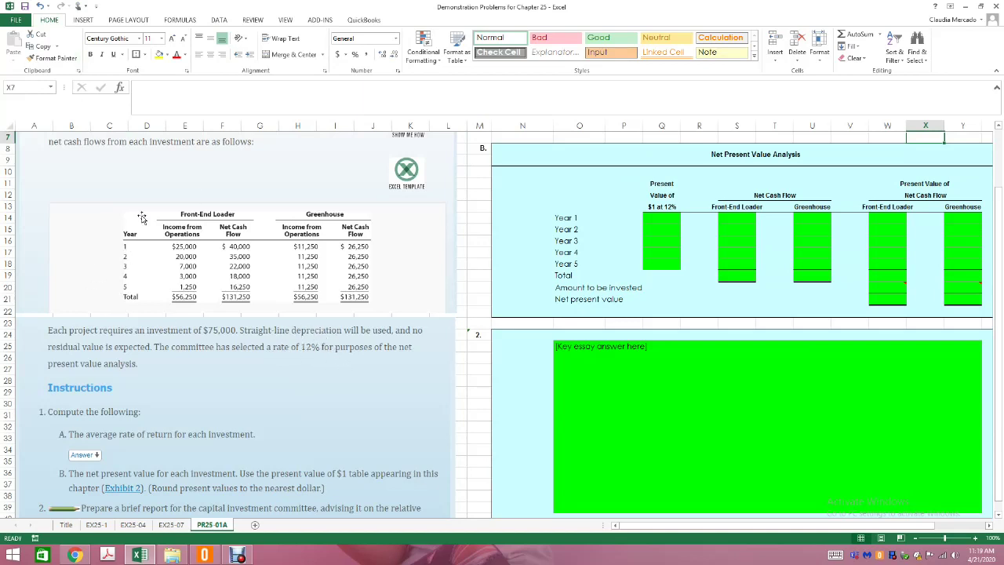
- Outline the 12% column for years 1 to 5 in Exhibit 2 with an unfilled, thick blue rectangle about 1.48" by 0.71"
scroll(186, 329, down, 7)
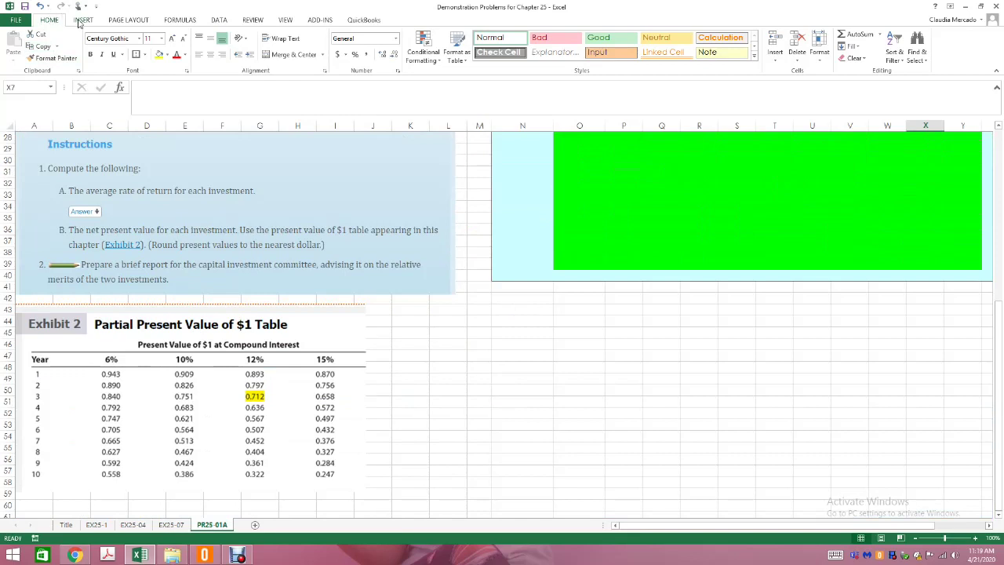
click(78, 22)
click(166, 47)
click(267, 345)
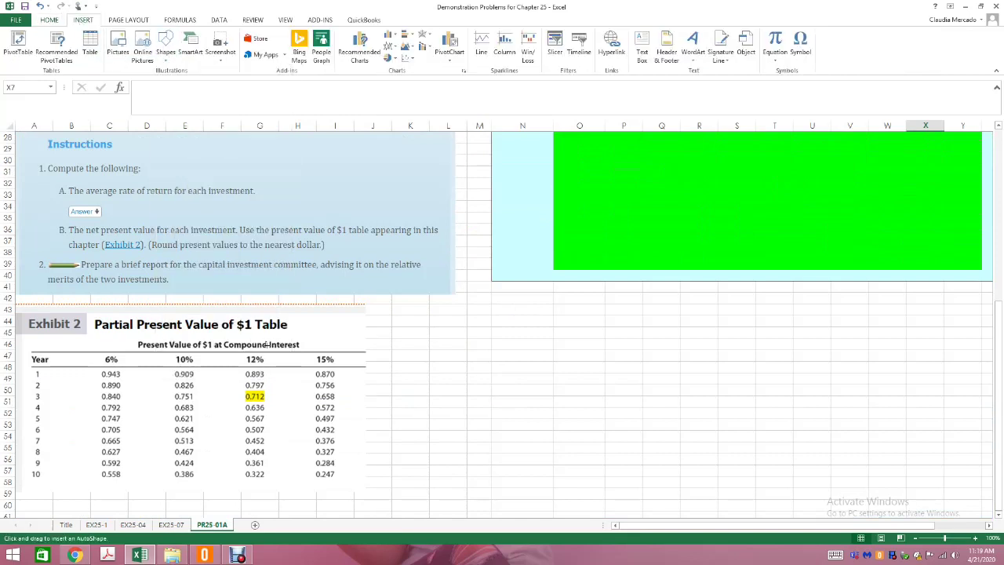
drag(236, 352, 272, 426)
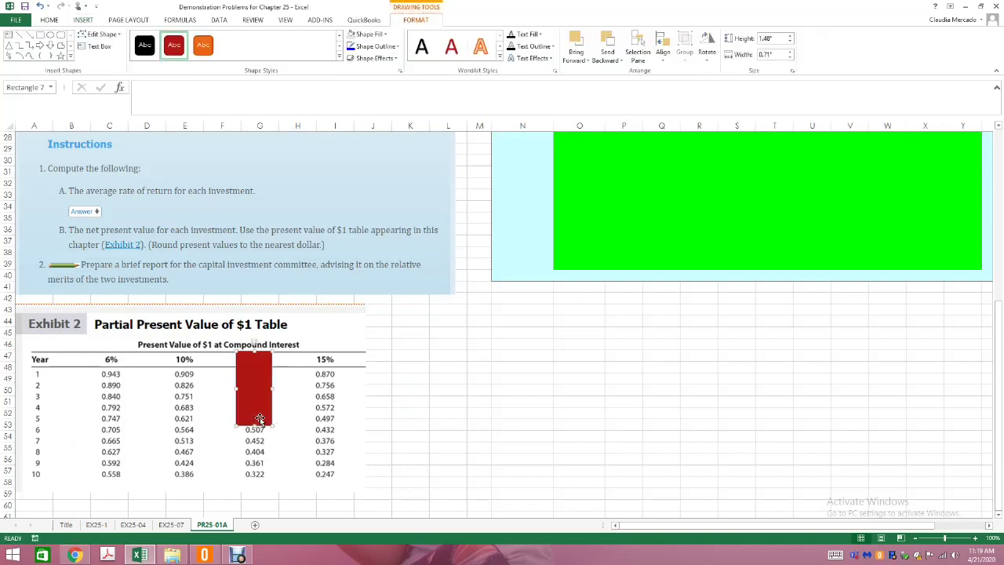
click(367, 34)
click(376, 46)
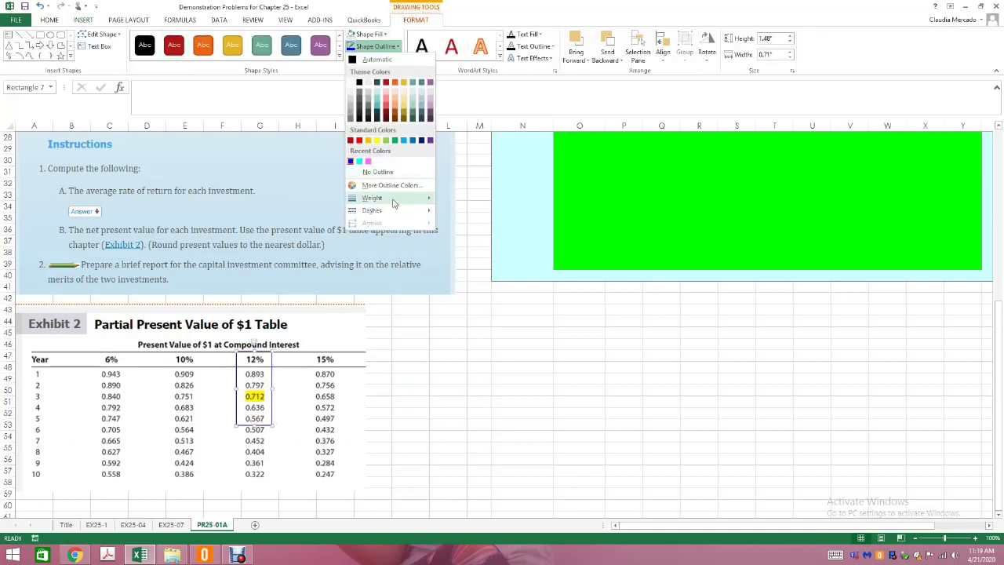
mouse_move(392, 197)
click(483, 275)
click(528, 379)
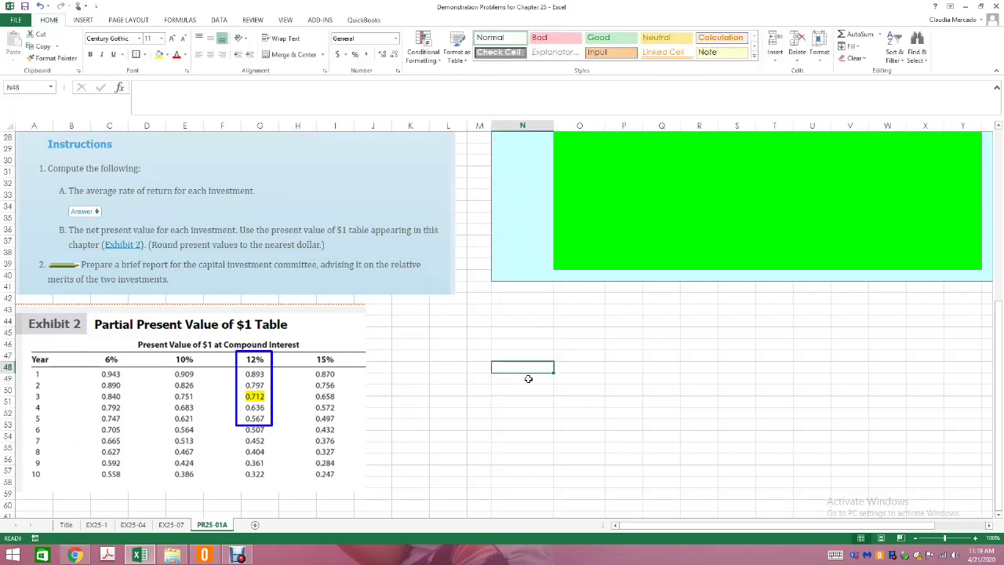
- Enter the 12% present value factors 0.893, 0.797, 0.712, 0.636 and 0.567 for Years 1 to 5 in Q14:Q18
click(726, 459)
scroll(730, 454, up, 8)
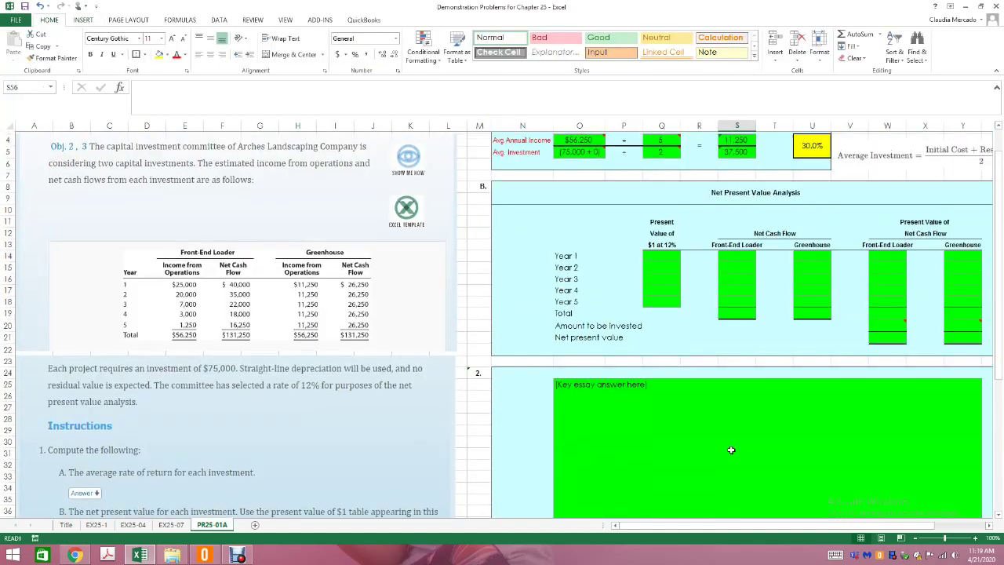
scroll(731, 449, up, 1)
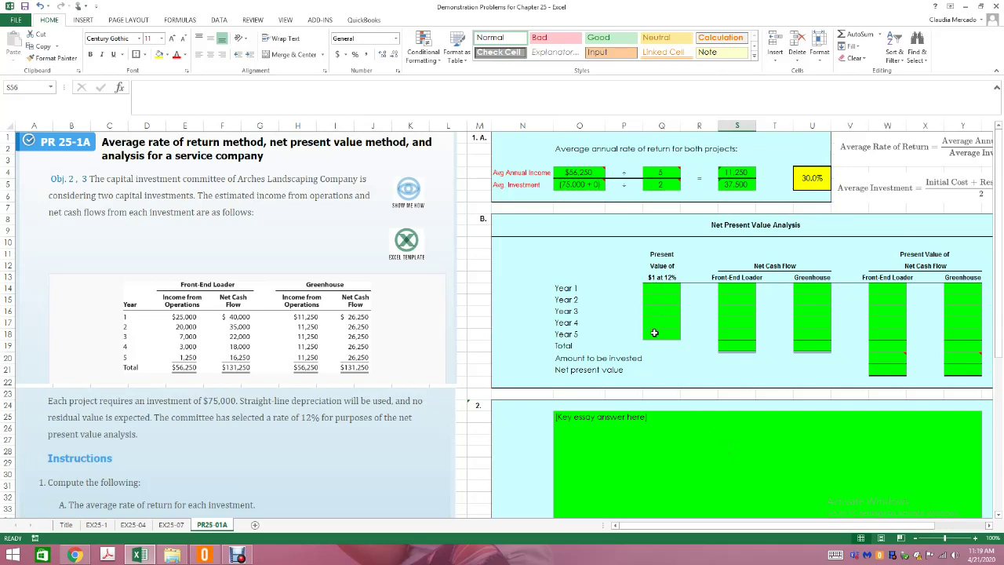
scroll(273, 471, down, 9)
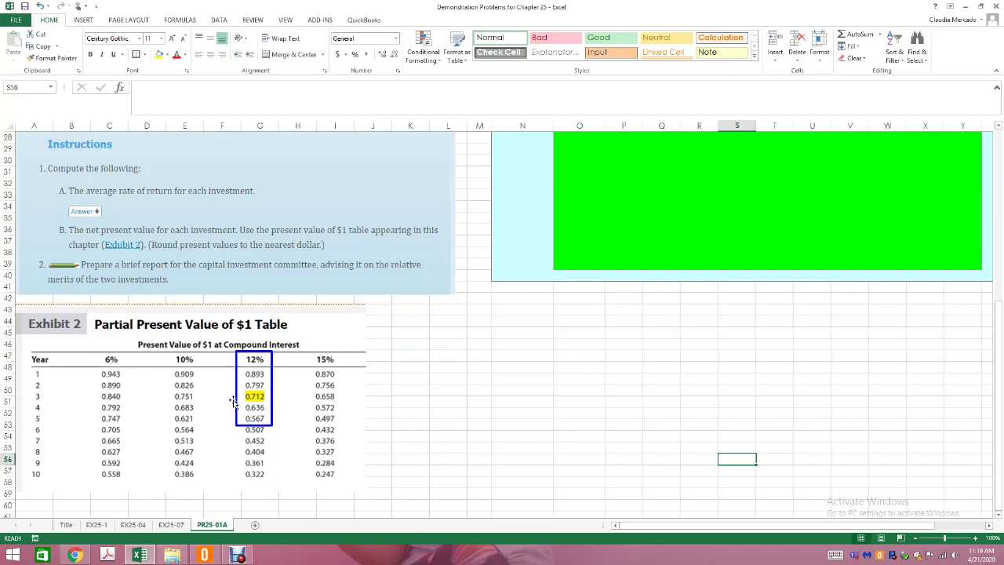
scroll(236, 361, up, 8)
click(661, 253)
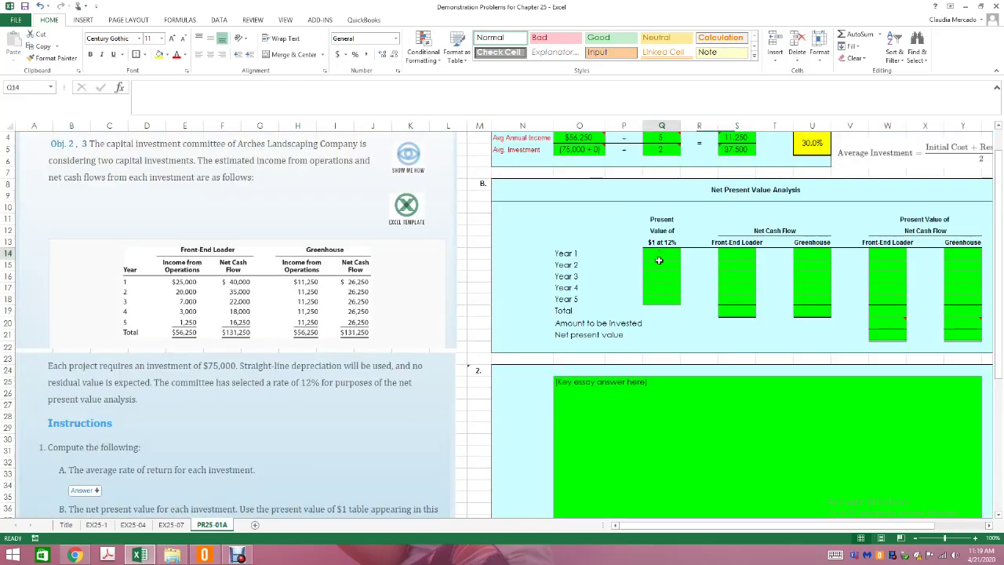
text(0.893)
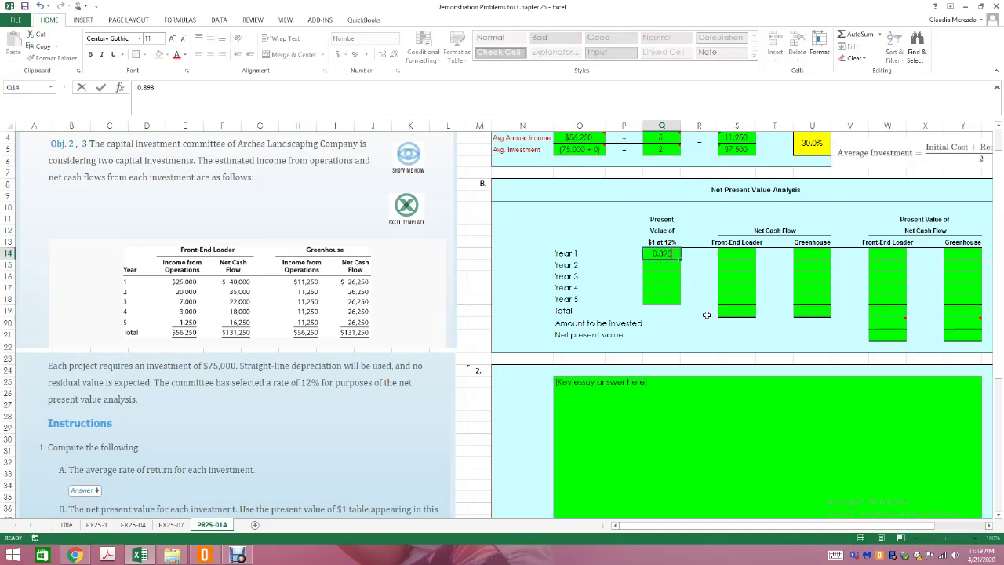
key(Return)
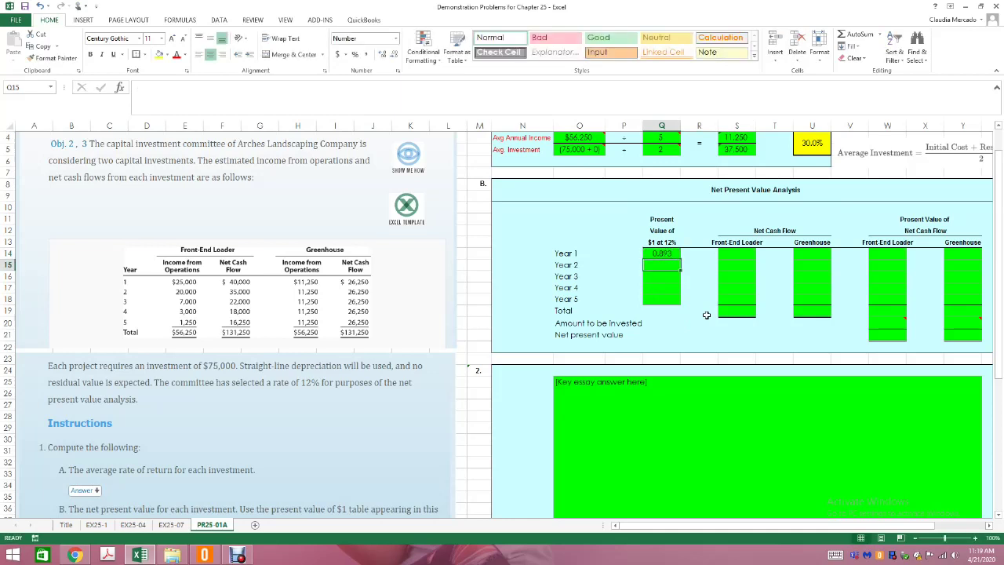
text(0.797)
key(Return)
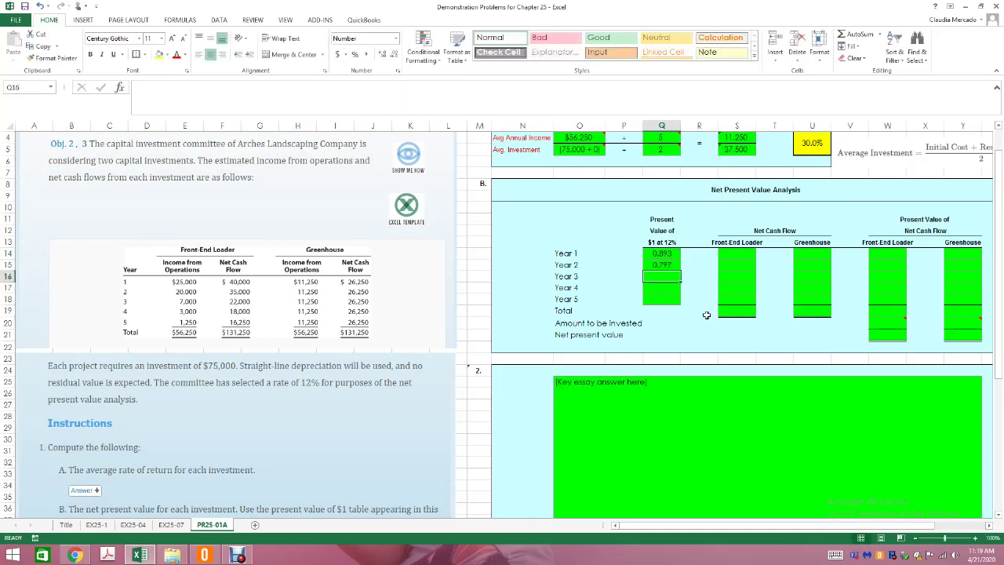
text(0.712)
key(Return)
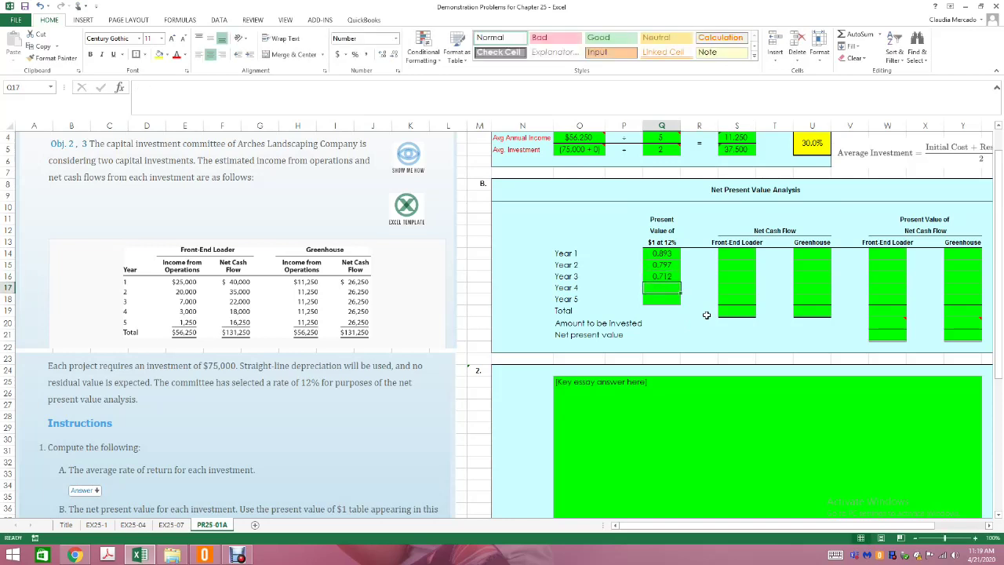
text(0.636)
key(Return)
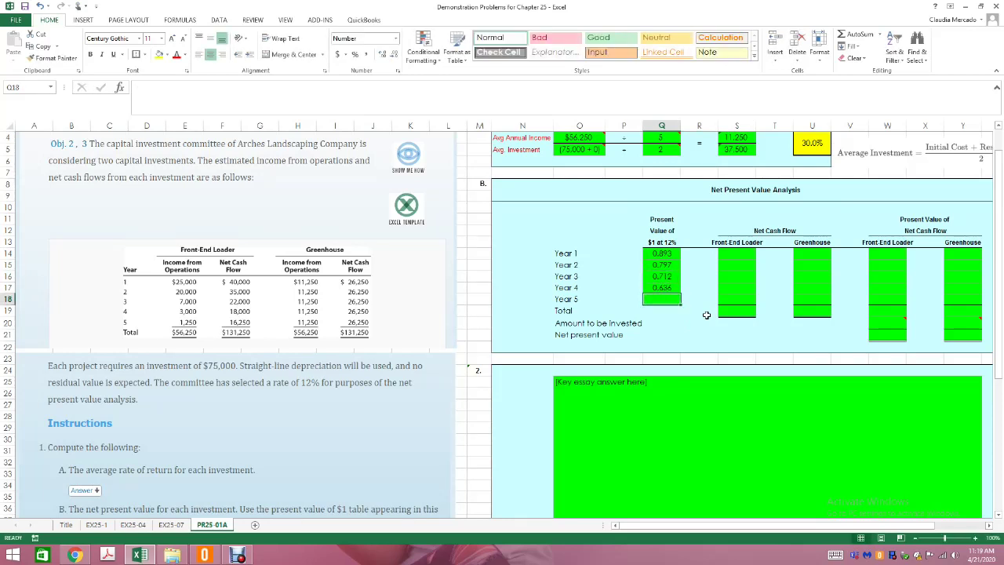
text(0.567)
key(Return)
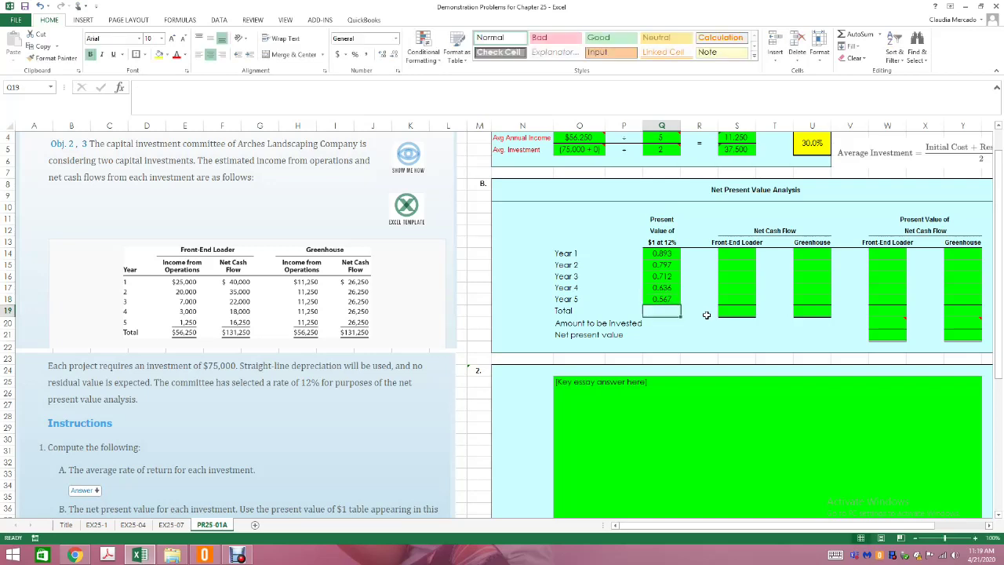
scroll(259, 414, down, 7)
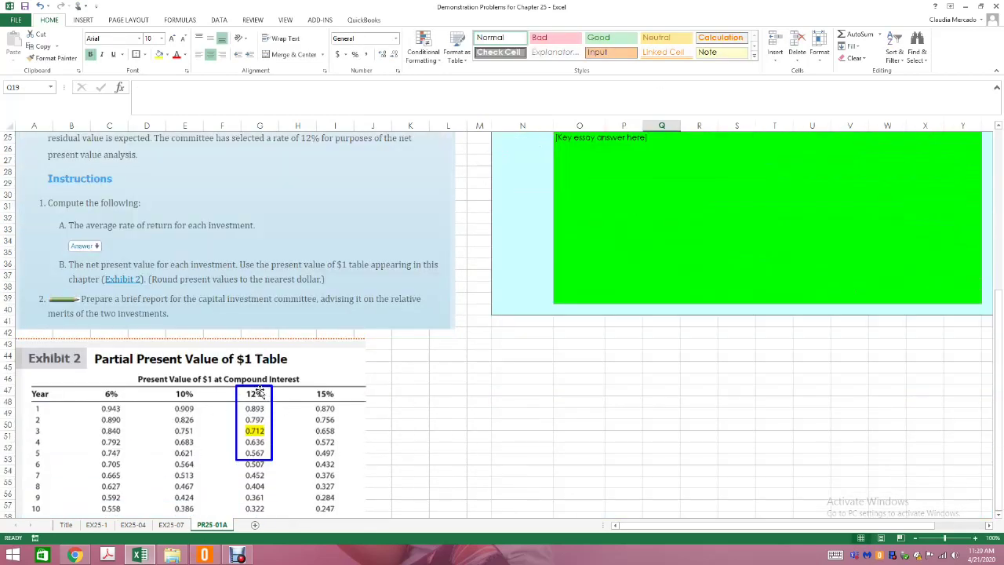
scroll(314, 480, up, 8)
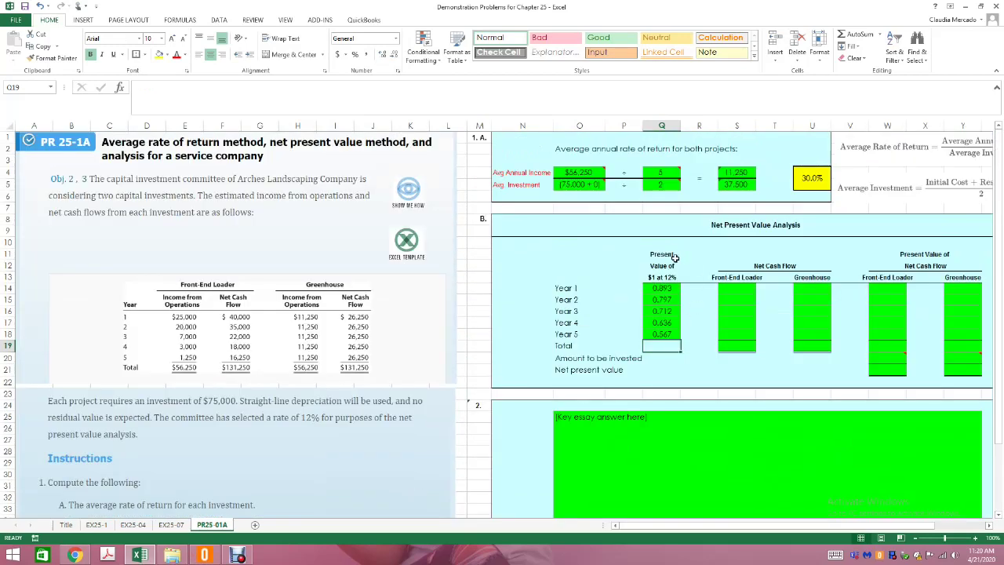
- Outline the Front-End Loader Net Cash Flow column with an unfilled, thick blue rectangle about 1.9" by 0.9"
click(741, 288)
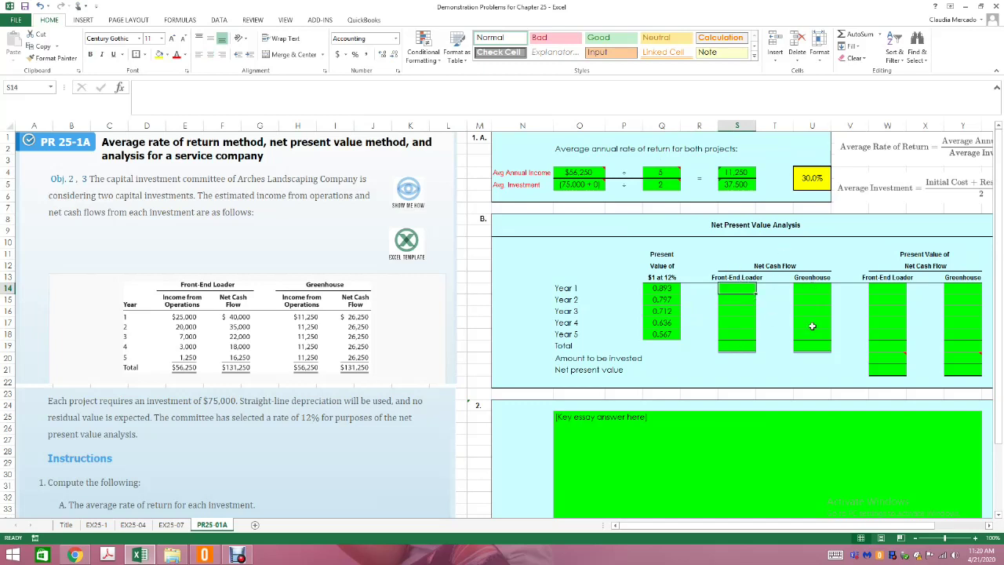
click(82, 21)
click(166, 47)
click(223, 306)
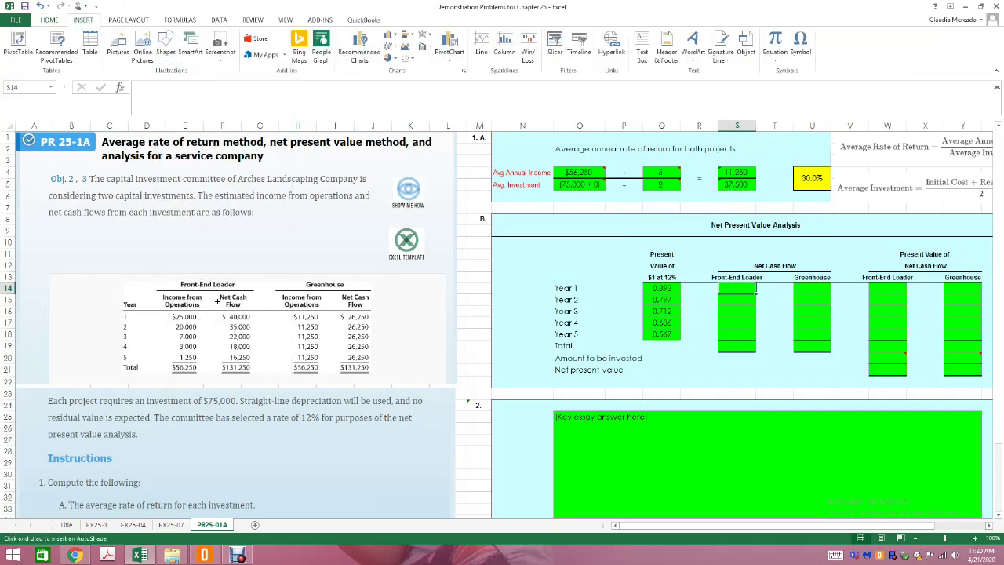
mouse_move(215, 289)
mouse_down()
mouse_move(233, 389)
mouse_move(260, 384)
mouse_up()
click(360, 34)
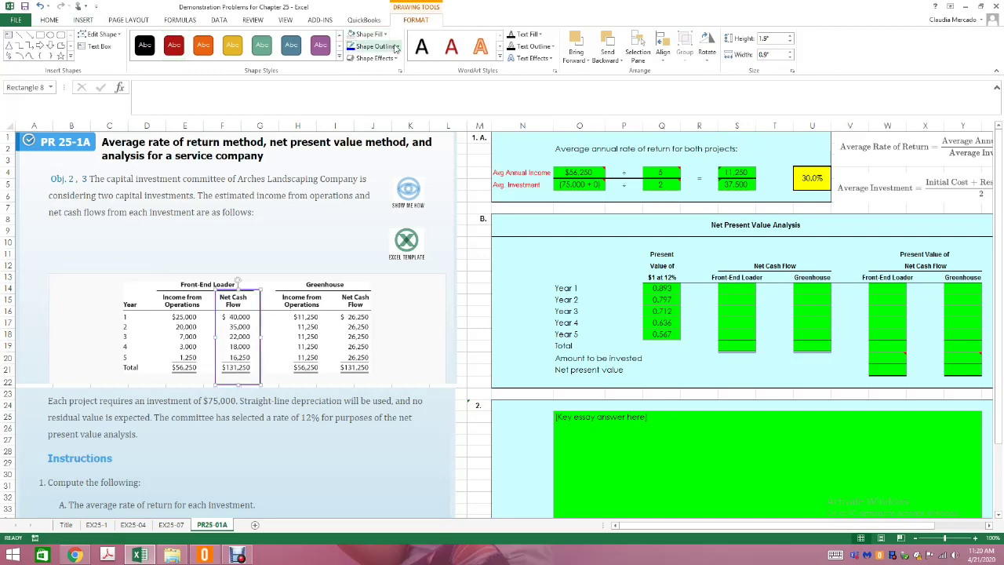
click(375, 46)
mouse_move(372, 198)
click(470, 269)
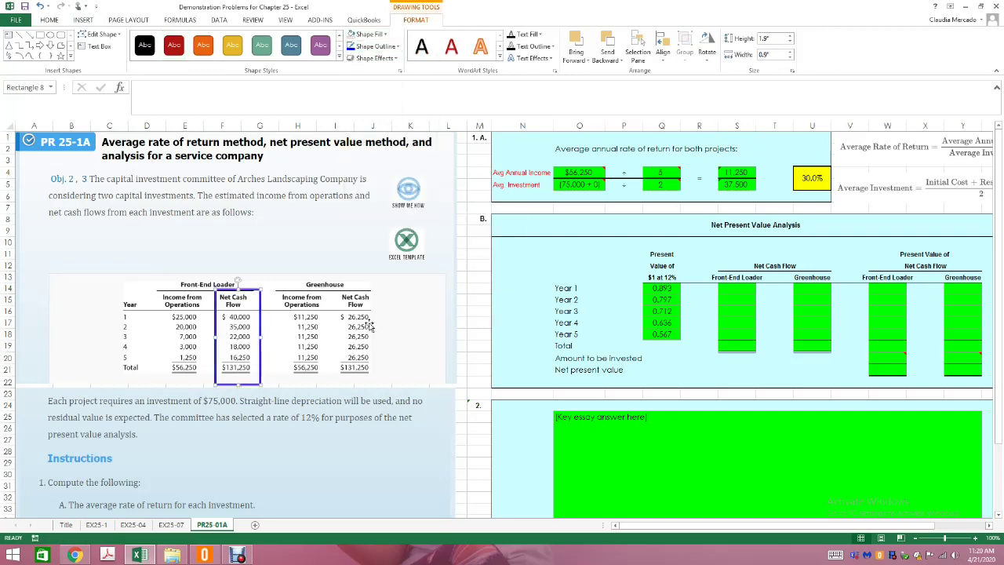
- Outline the Greenhouse Net Cash Flow column with an unfilled blue rectangle about 1.89 by 0.81 inches, with a 3 pt outline
click(404, 300)
click(76, 21)
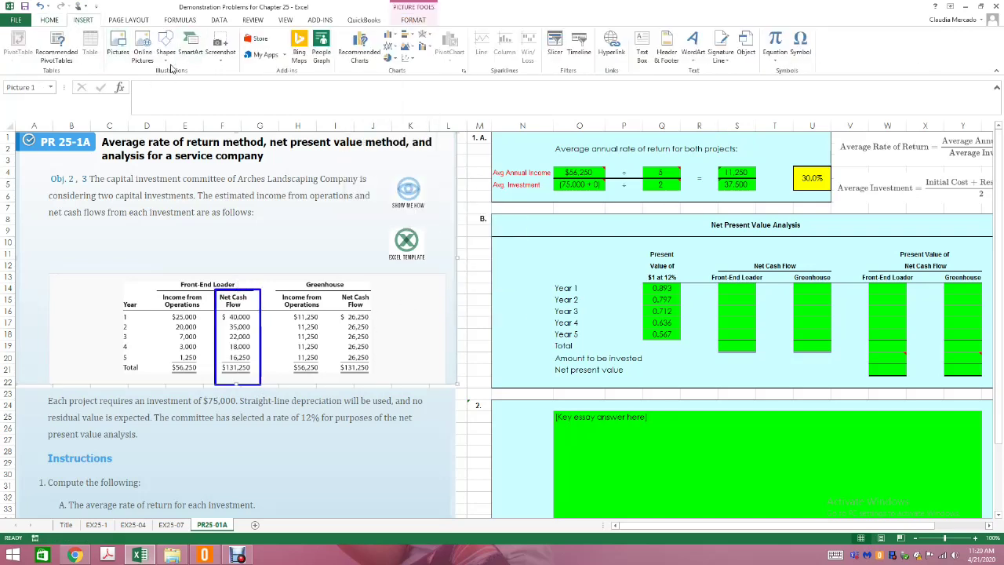
click(171, 67)
click(194, 87)
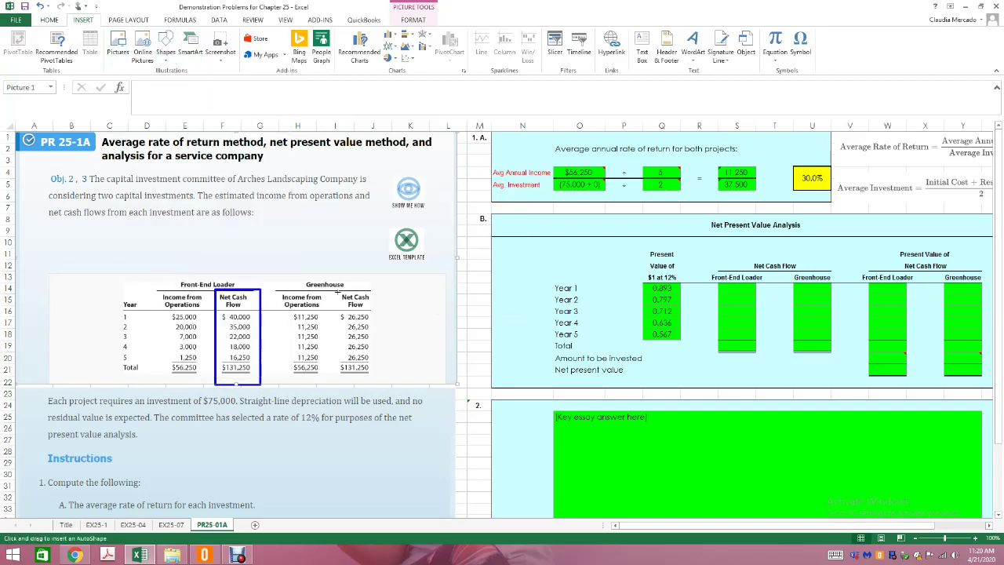
mouse_move(334, 290)
mouse_down()
mouse_move(384, 391)
mouse_move(376, 384)
mouse_up()
click(353, 35)
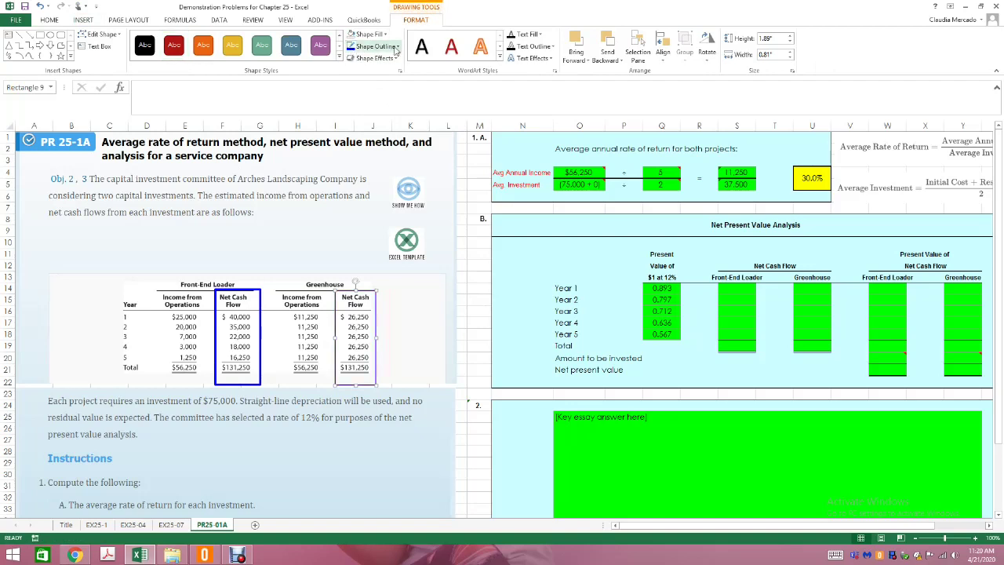
click(397, 46)
mouse_move(400, 197)
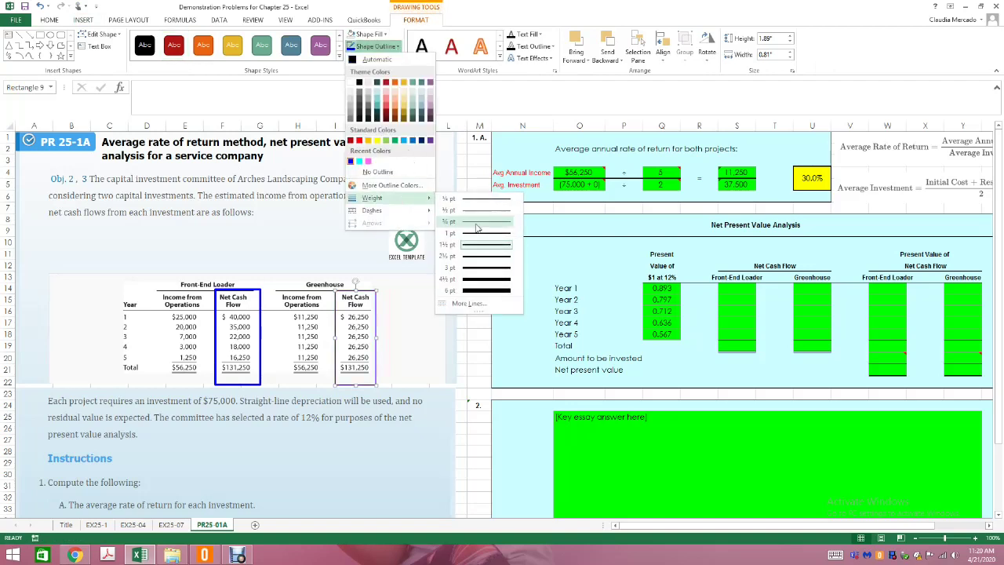
click(474, 269)
click(417, 246)
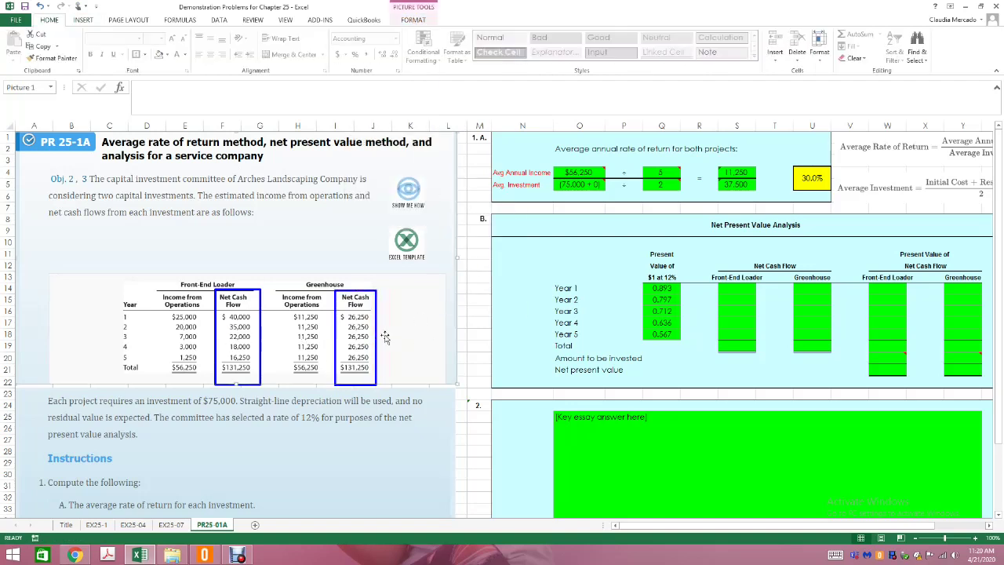
- Enter the Front-End Loader net cash flows 40,000, 35,000, 22,000, 18,000 and 16,250 for Years 1 to 5 in S14:S18
click(725, 288)
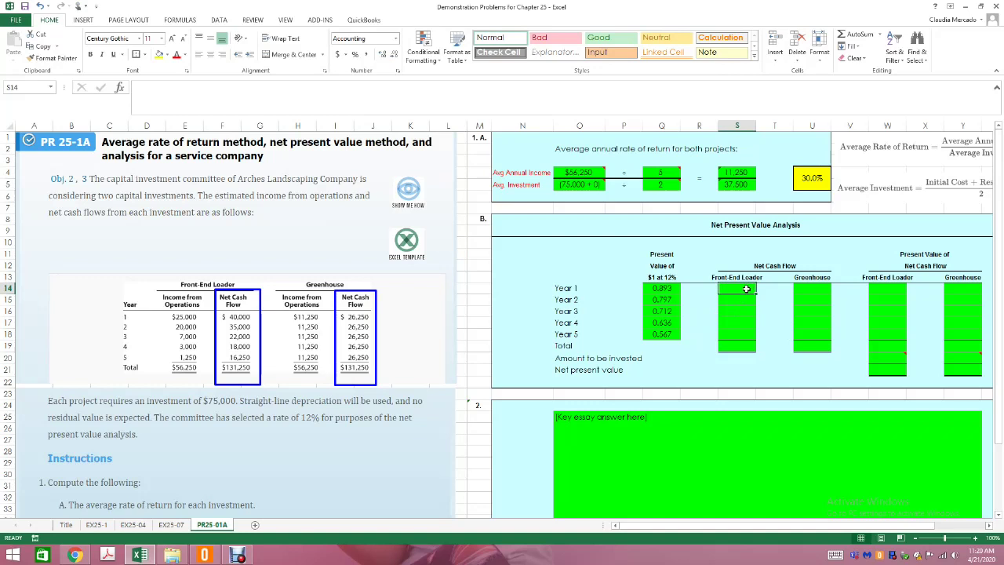
text(400000)
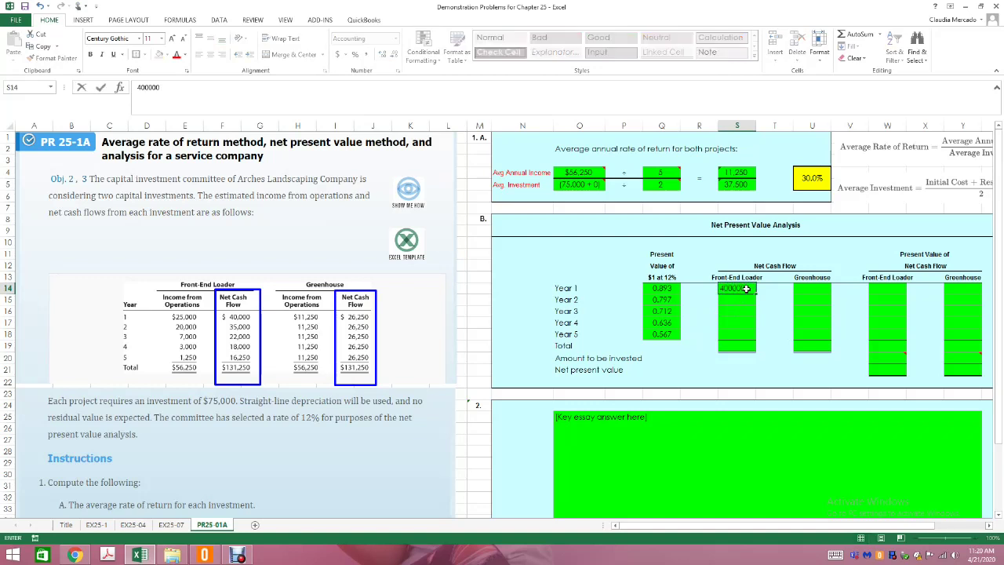
key(BackSpace)
key(BackSpace)
key(BackSpace)
key(Return)
text(3)
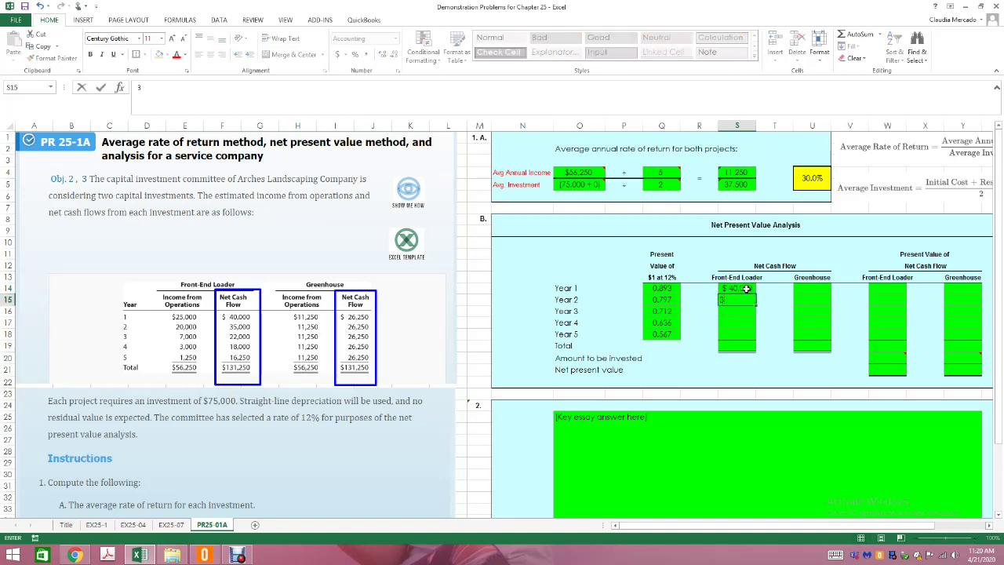
text(5,000)
key(Return)
text(22000)
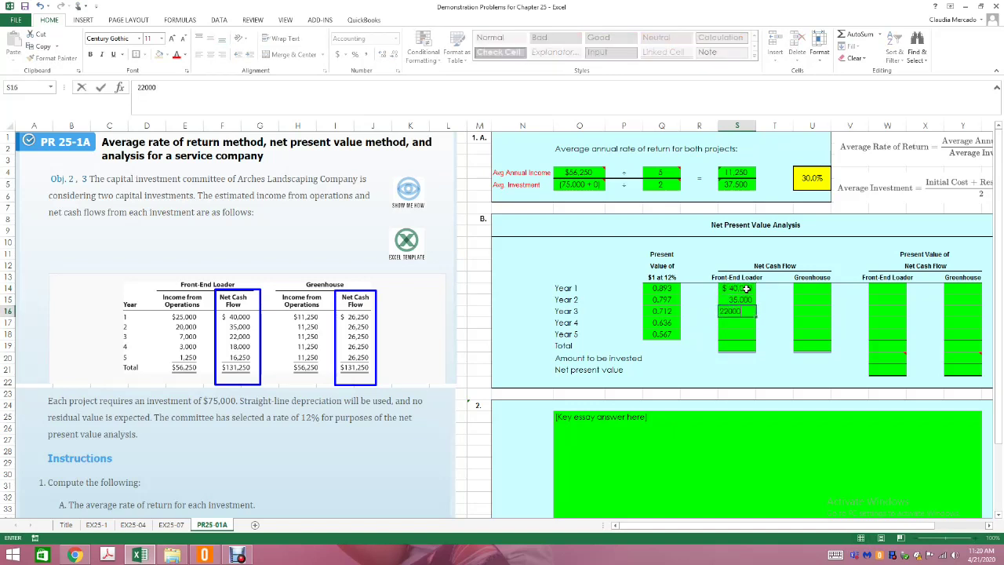
key(Return)
text(18000)
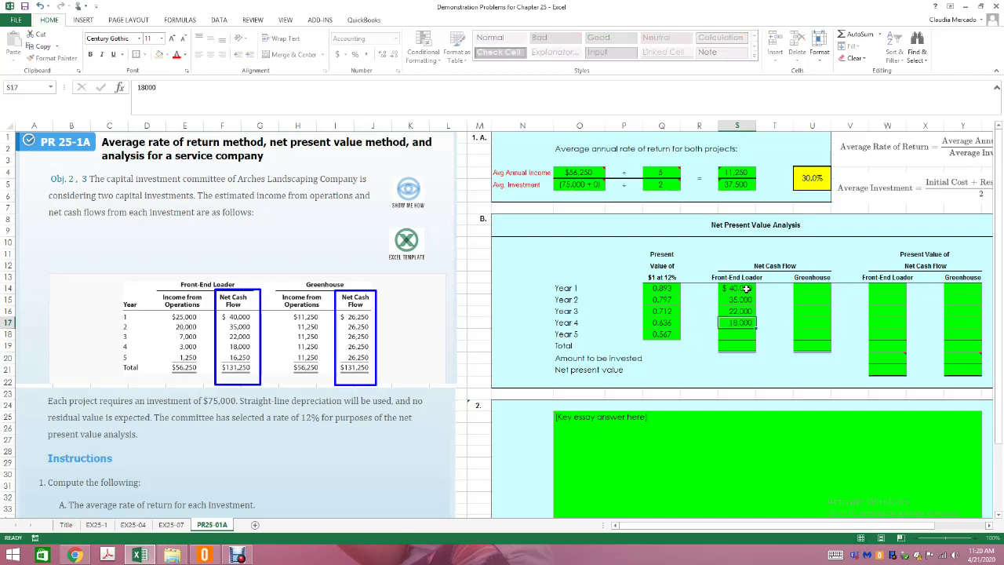
key(Return)
text(16250)
key(Return)
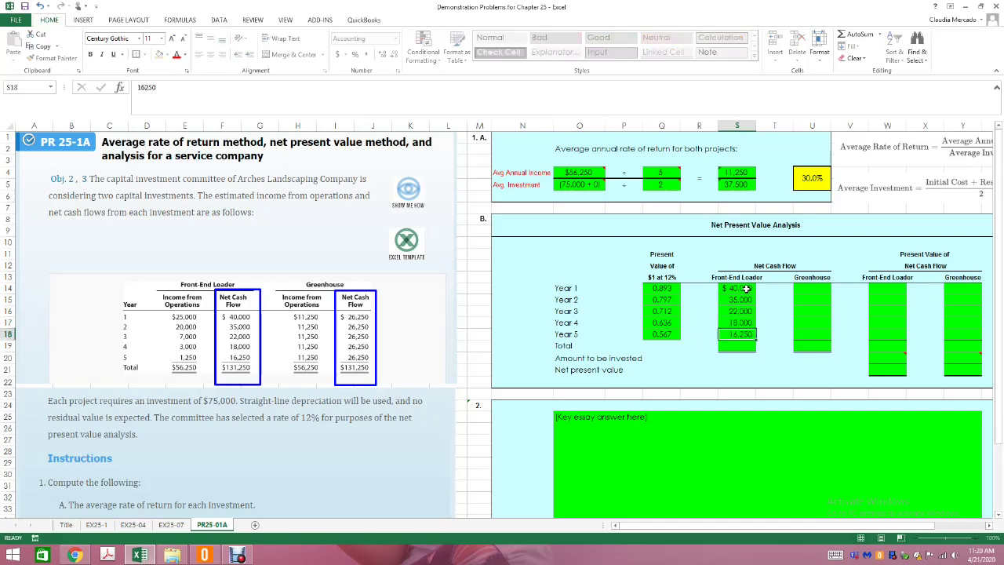
- Enter 131,250 as the Front-End Loader net cash flow total in S19
text(131)
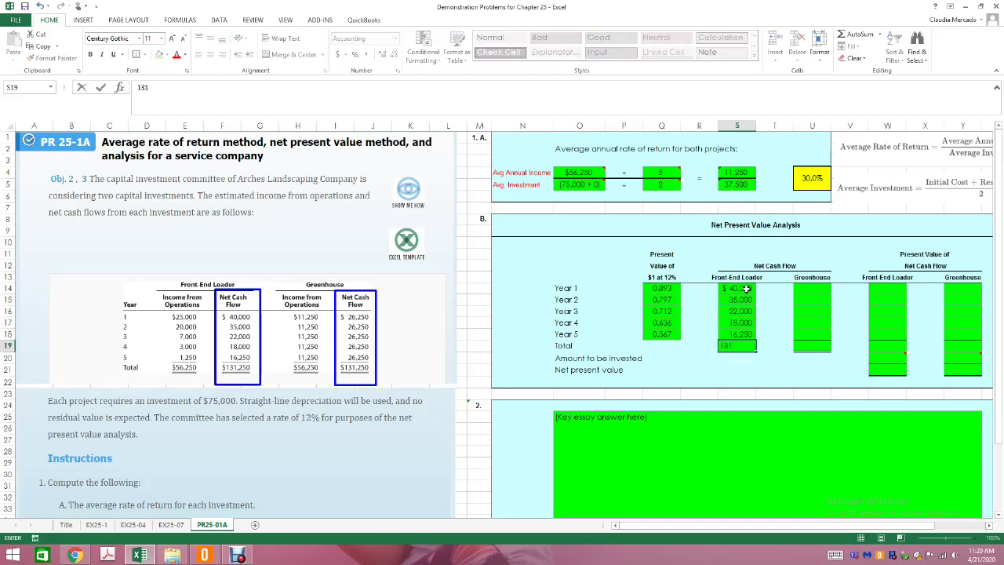
text(,250)
key(Return)
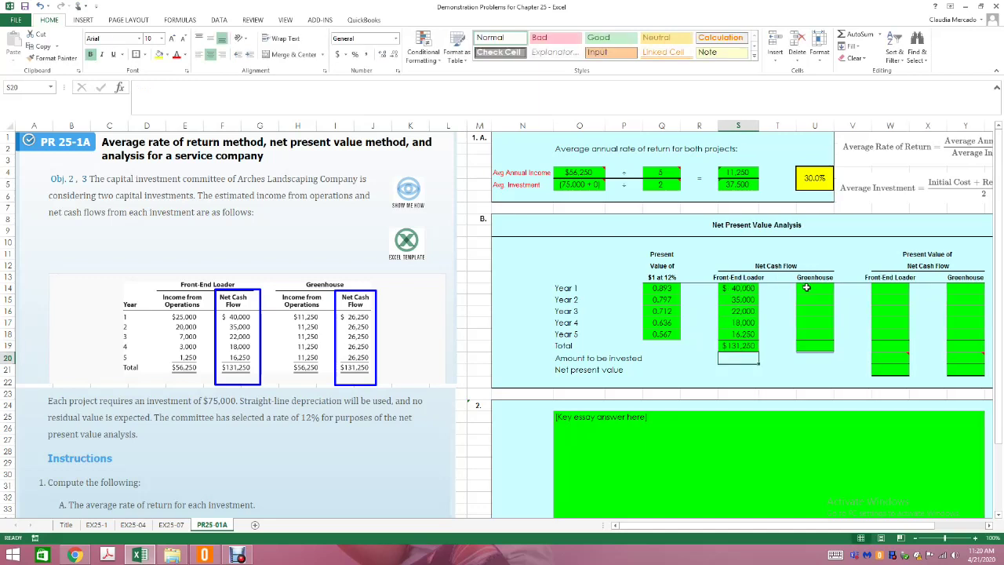
- Enter the Greenhouse net cash flow of 26,250 for each of Years 1 to 5 in U14:U18
click(808, 287)
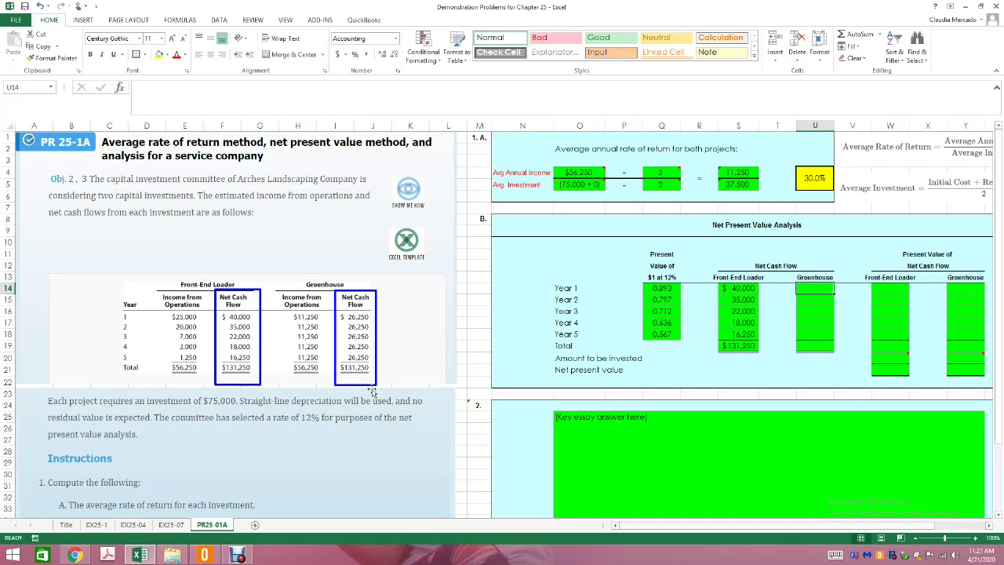
text(26250)
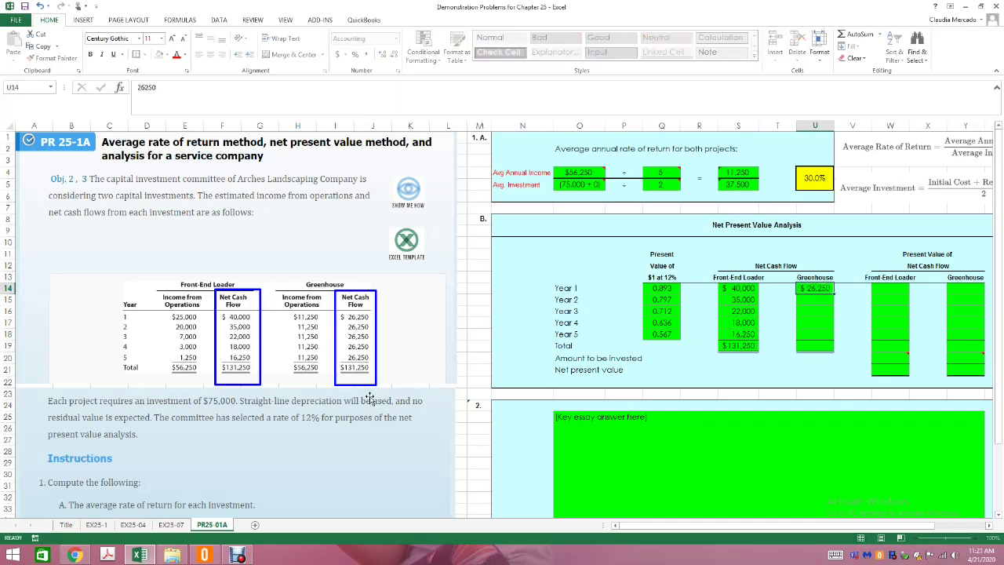
key(Return)
text(26,25)
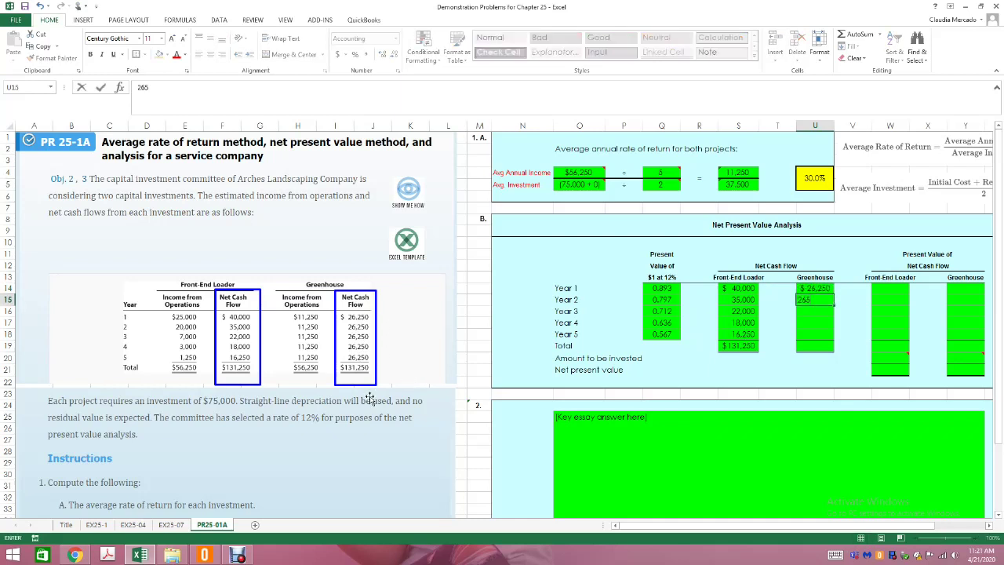
text(0)
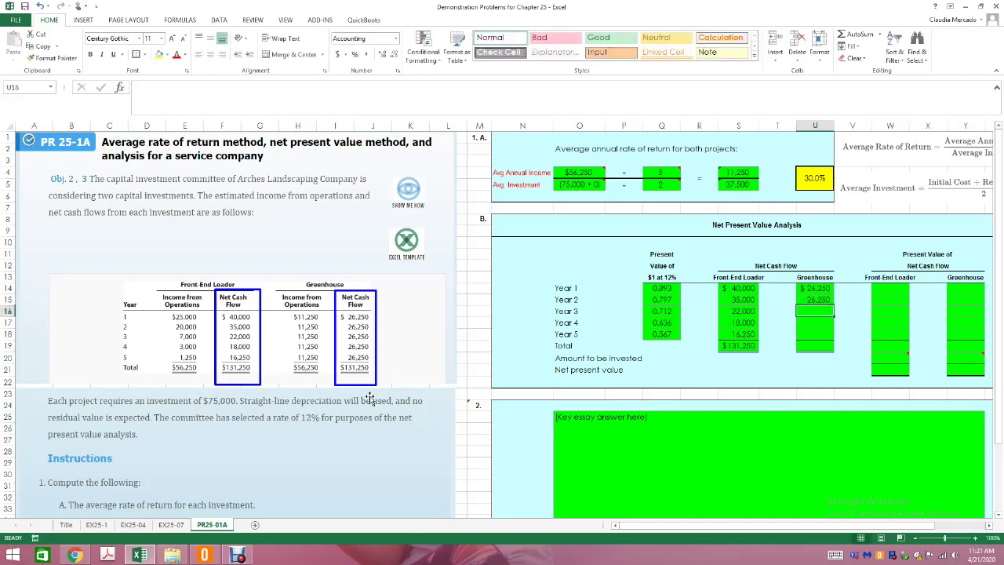
key(Return)
text(26250)
key(Return)
text(262)
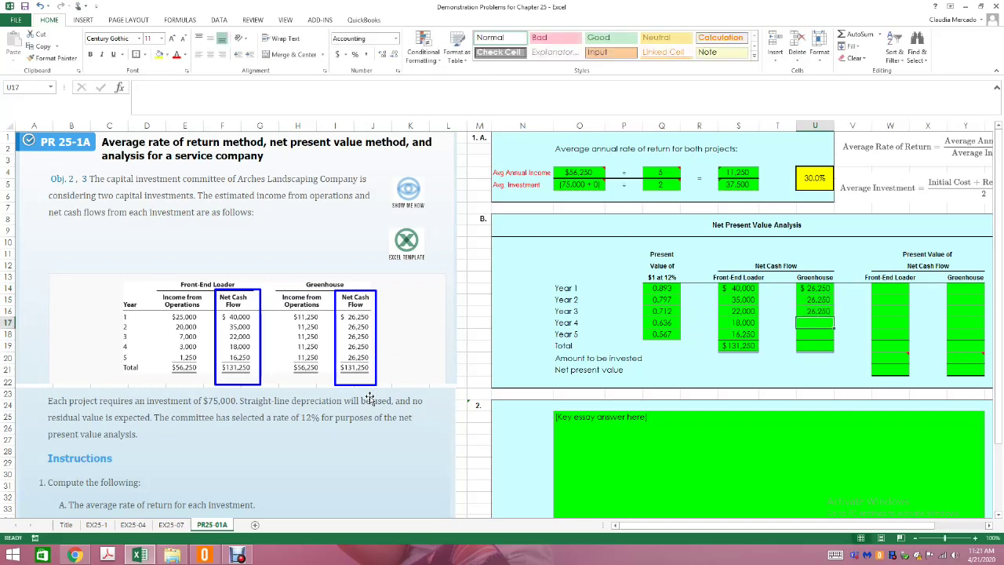
key(Return)
text(26250)
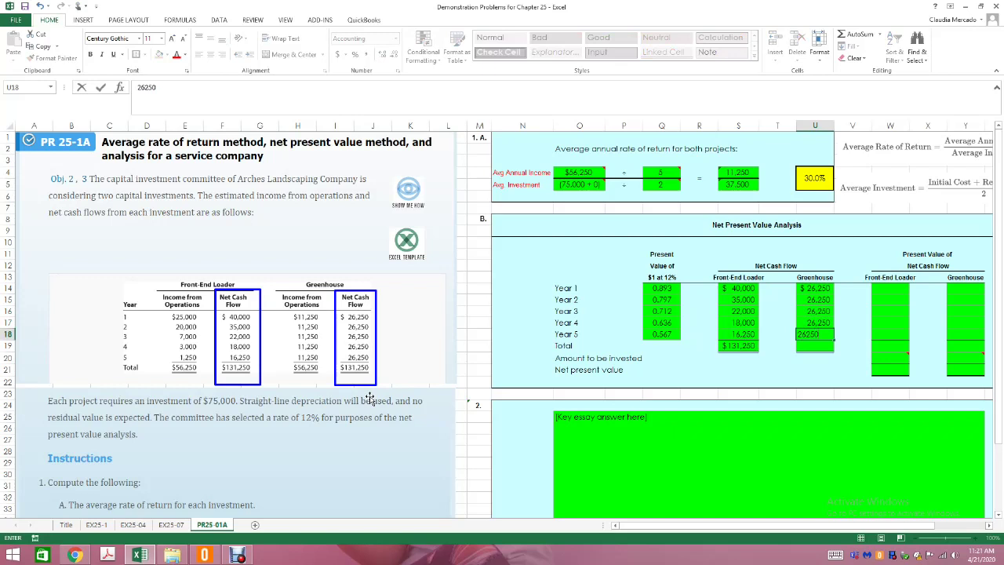
key(Return)
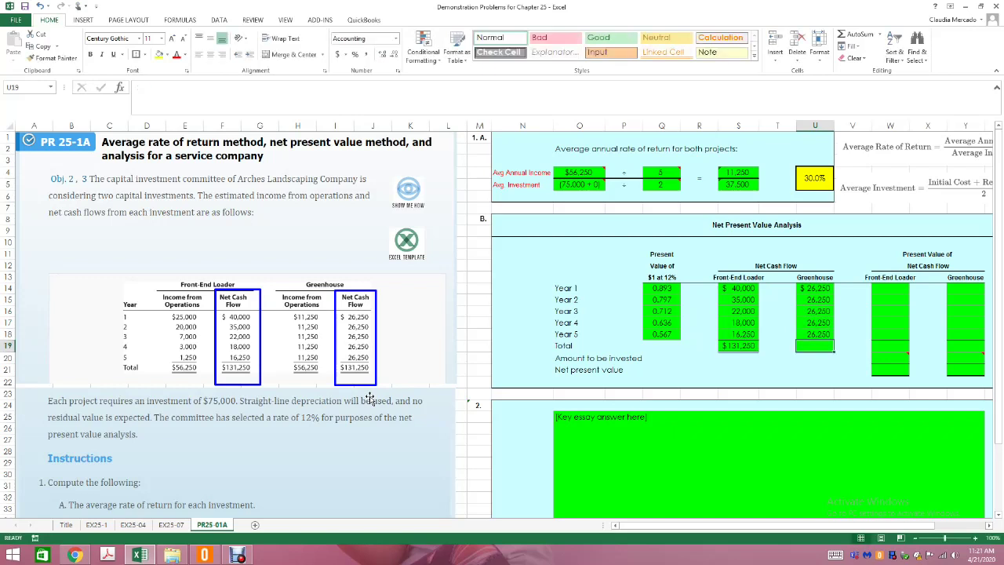
- Enter 26,250 in the Greenhouse net cash flow Total cell, U19
text(26,)
text(250)
key(Return)
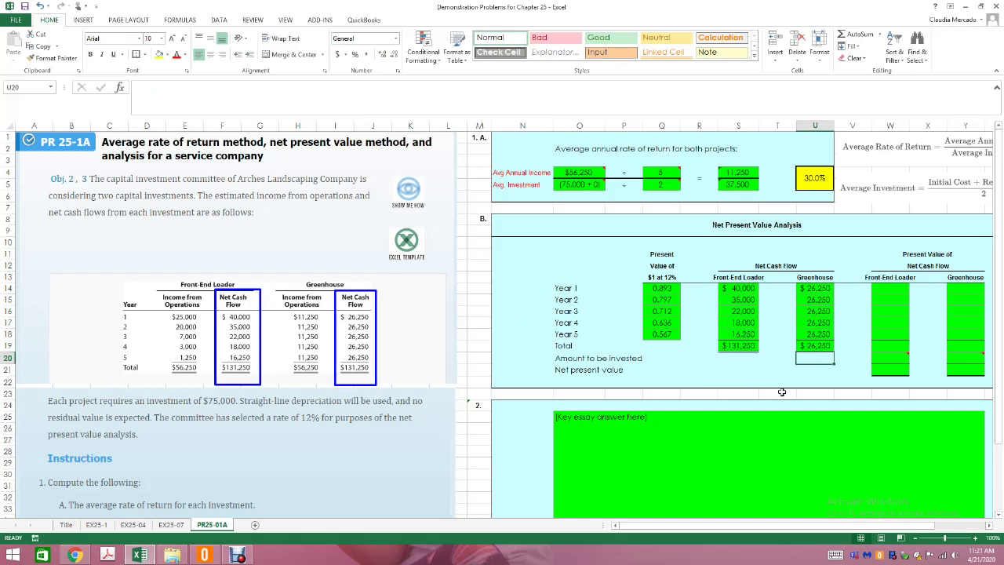
- Replace the Greenhouse net cash flow total in U19 with 131,250
click(821, 346)
text(=sum(u14:u18))
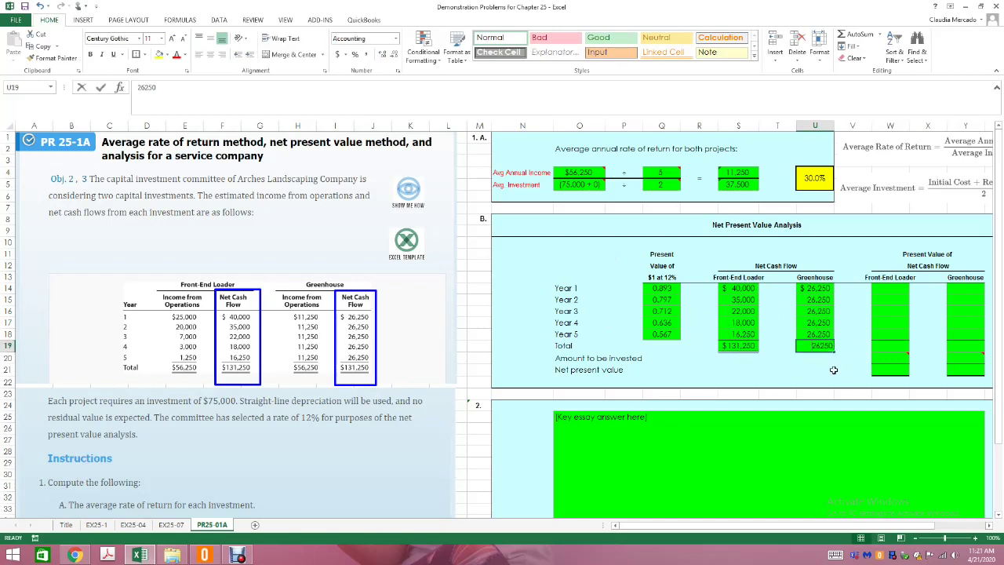
key(Return)
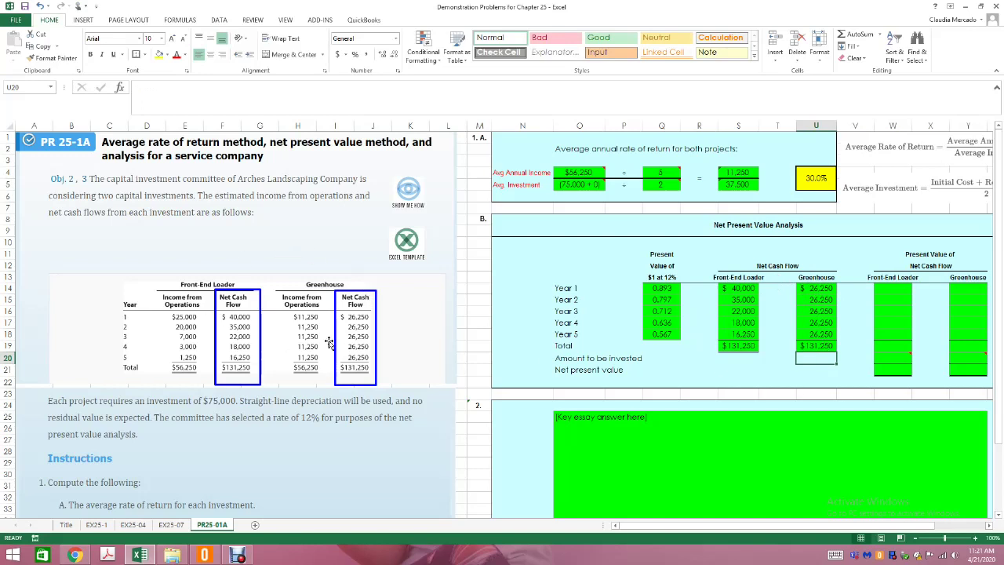
- Calculate the Front-End Loader's Year 1 present value in W14 with the formula =Q14*S14
click(989, 525)
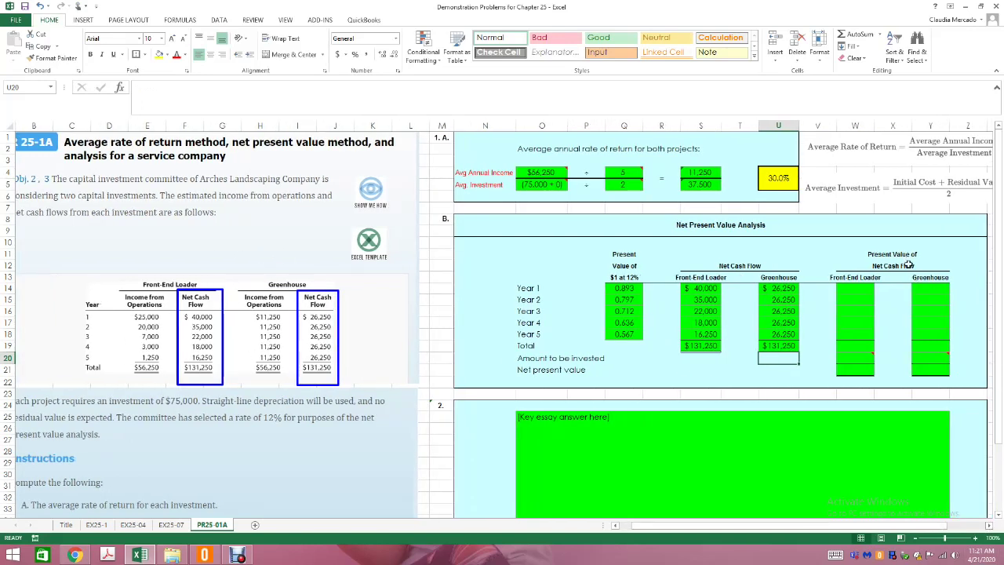
click(869, 296)
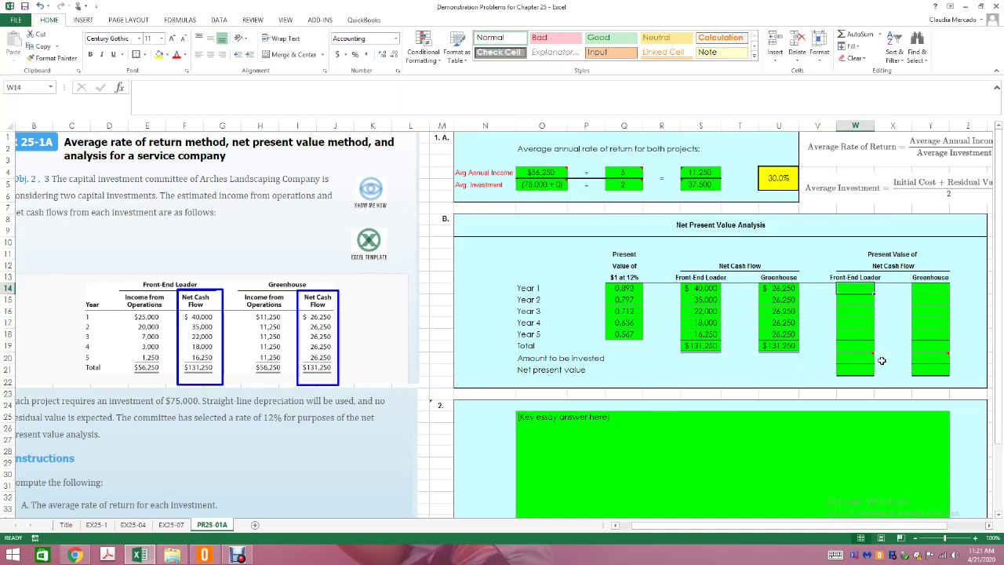
text(=)
click(628, 289)
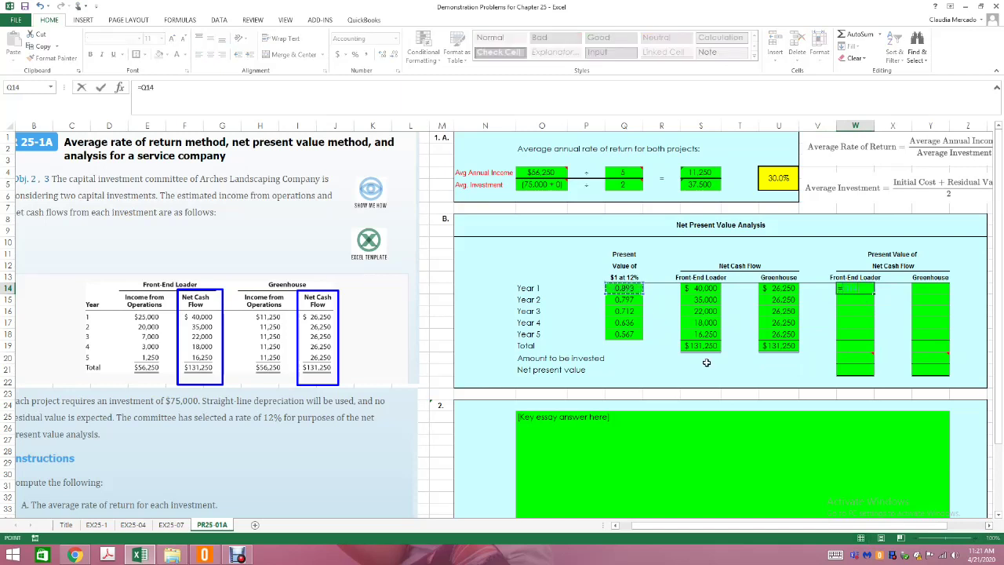
text(*)
click(690, 288)
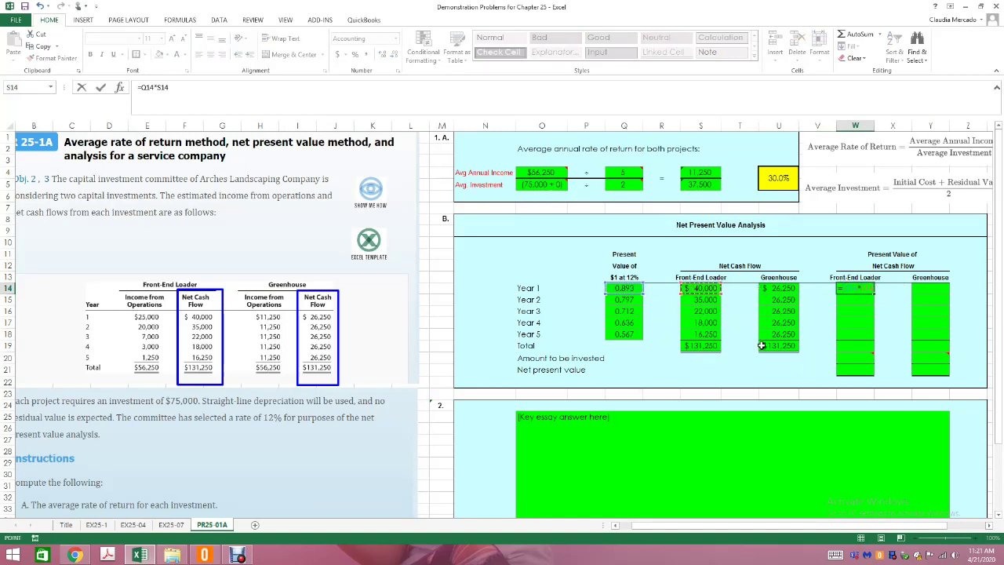
key(Return)
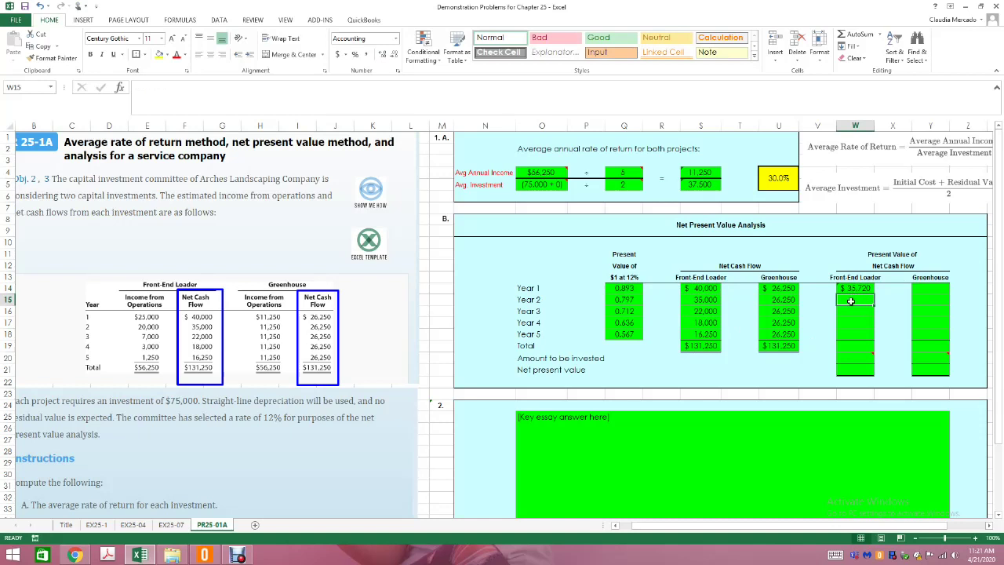
- Calculate the Front-End Loader's Year 2 present value in W15 by multiplying Q15 by S15
text(=)
click(625, 300)
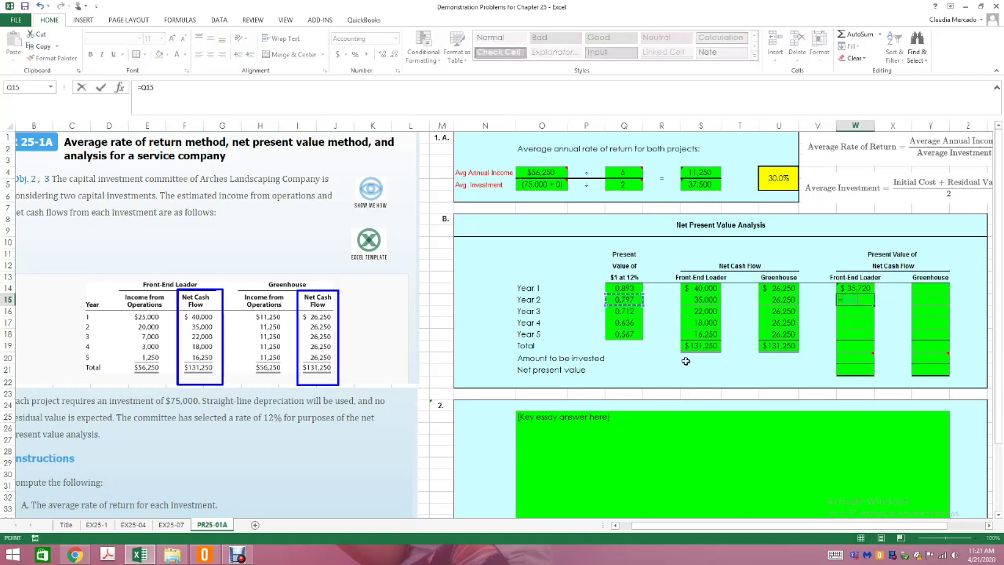
text(*)
click(691, 300)
key(Return)
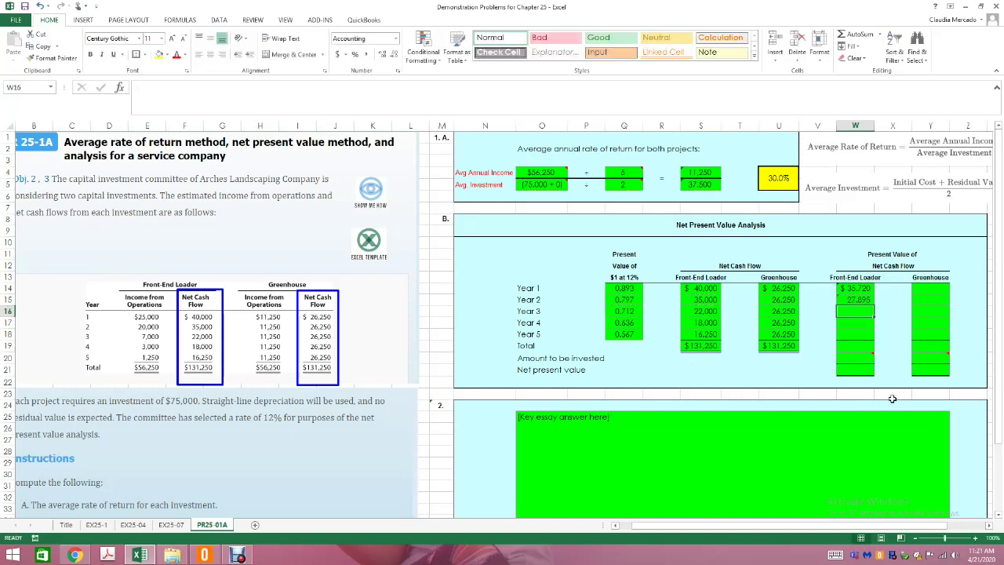
- Calculate the Front-End Loader's Year 3 present value in W16 by multiplying Q16 by S16
text(=)
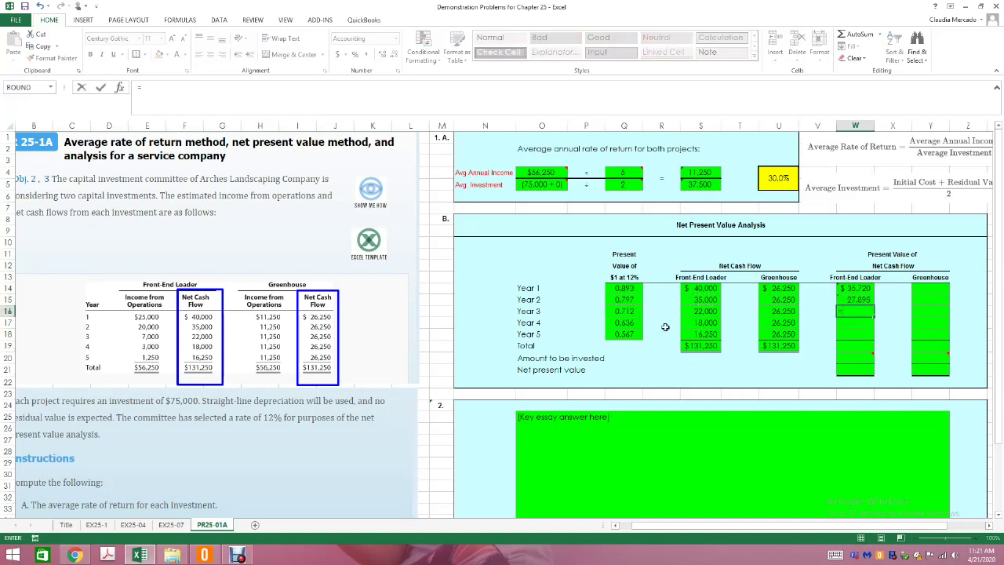
click(624, 312)
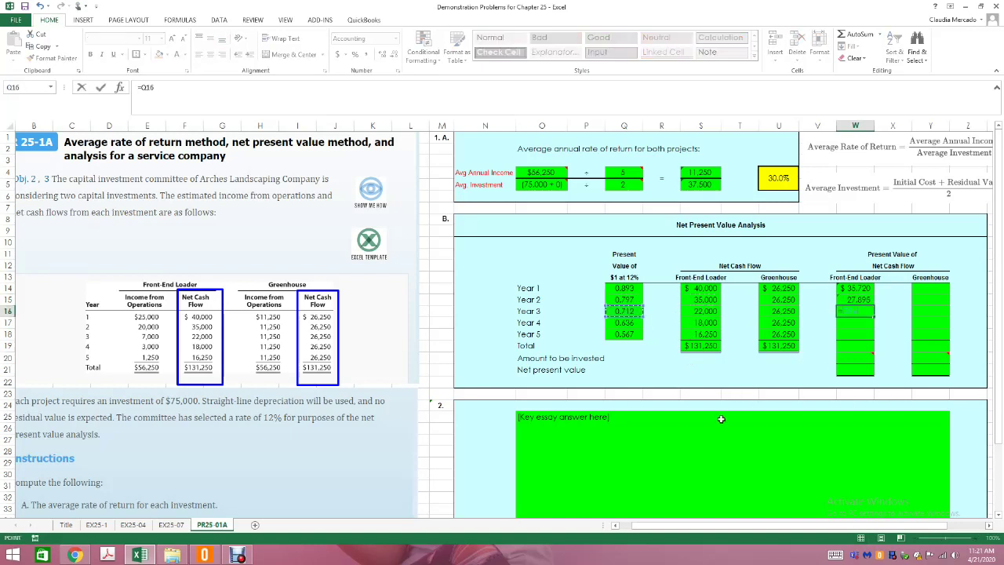
text(*)
click(702, 312)
key(Return)
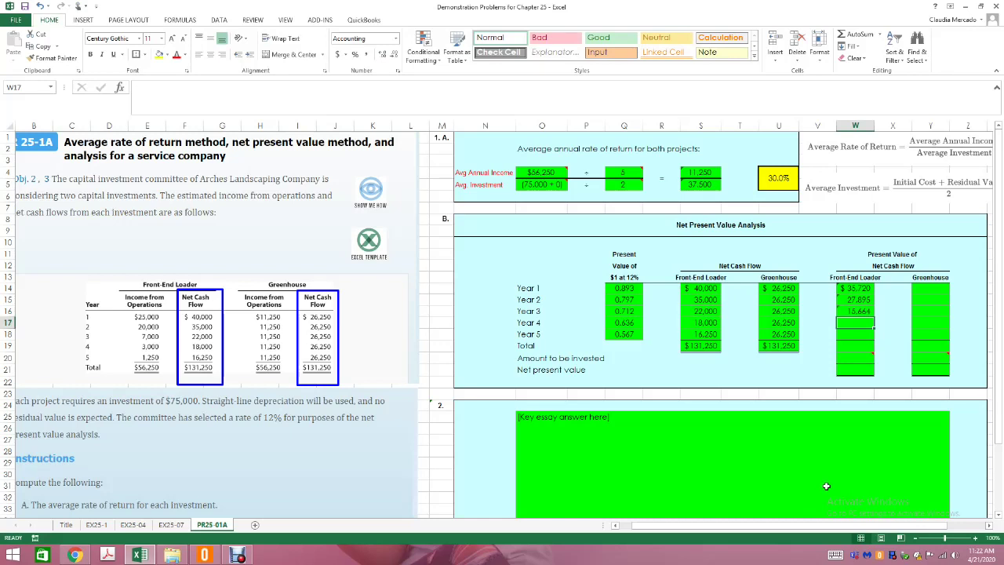
- Calculate the Front-End Loader's Year 4 present value in W17 by multiplying Q17 by S17
text(=)
click(624, 322)
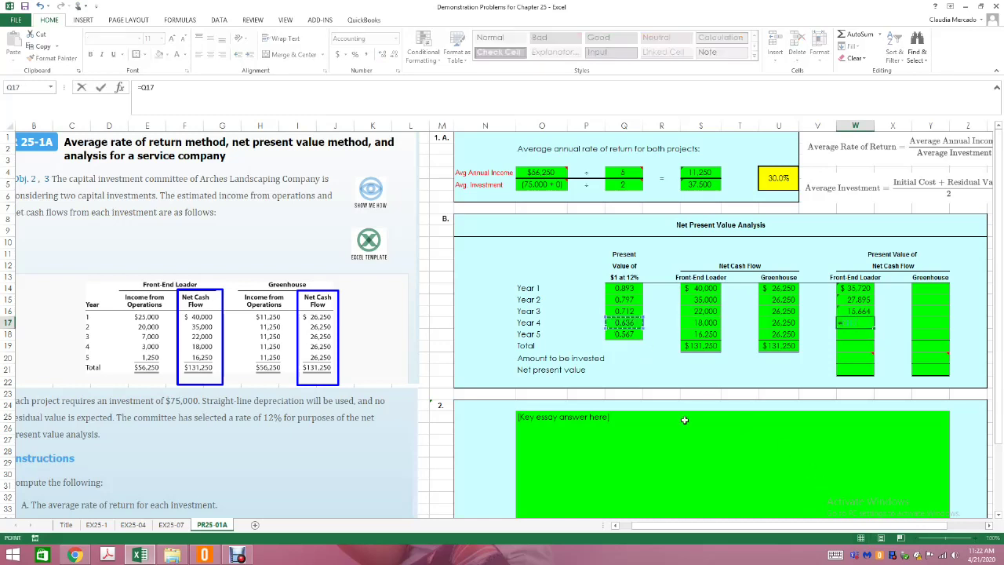
text(/)
click(714, 323)
key(Return)
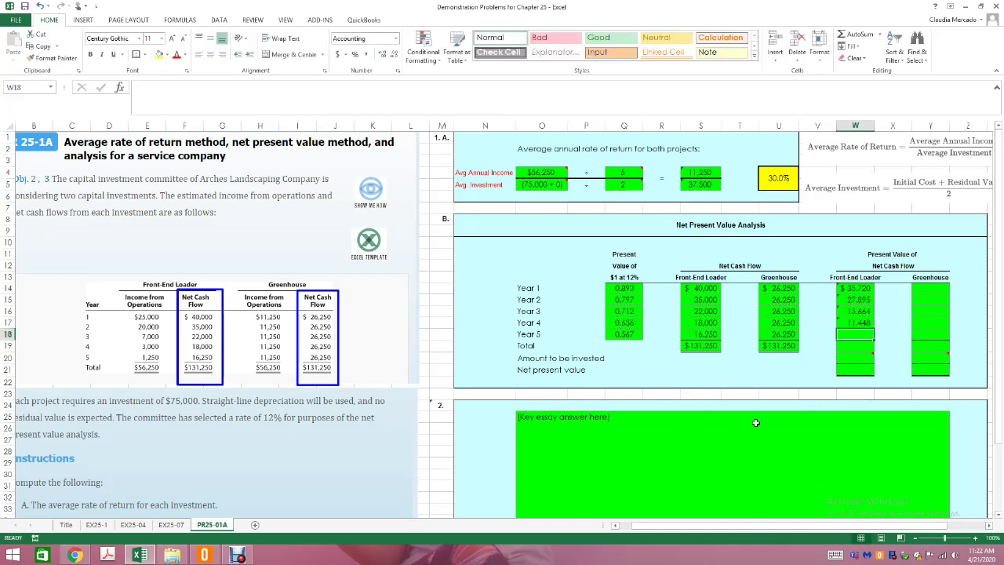
- Calculate the Front-End Loader's Year 5 present value in W18 by multiplying Q18 by S18
text(=)
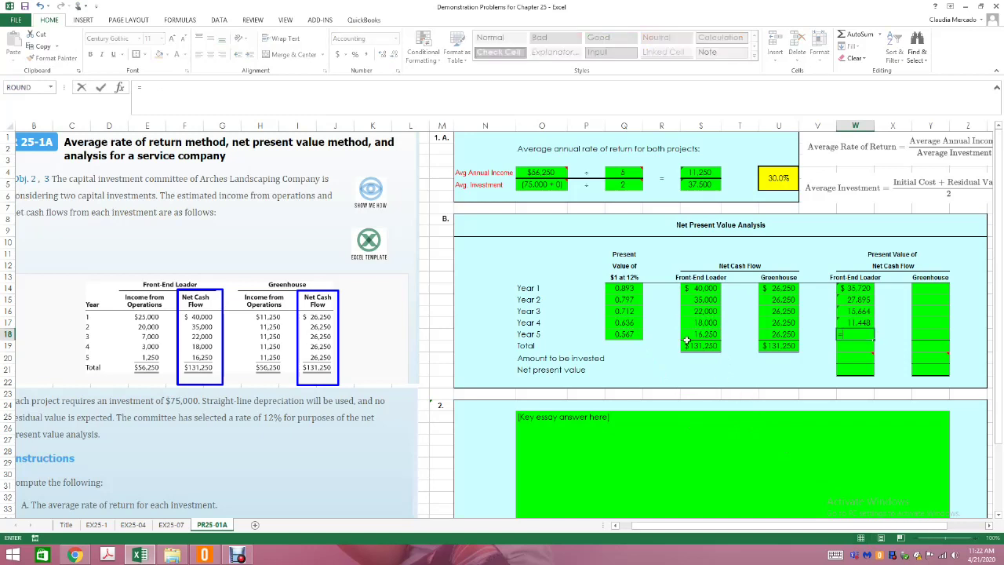
click(629, 333)
text(*)
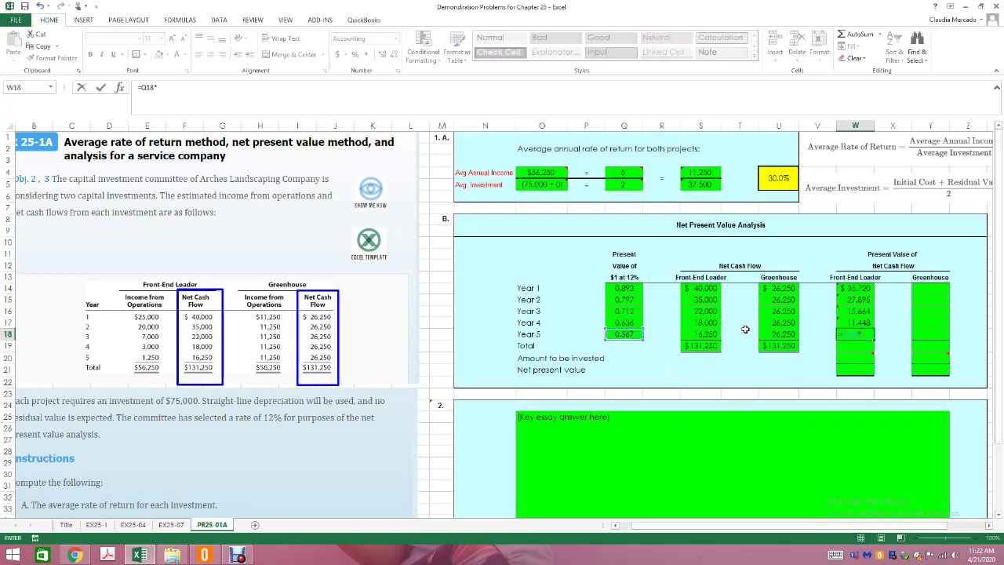
click(706, 336)
key(Return)
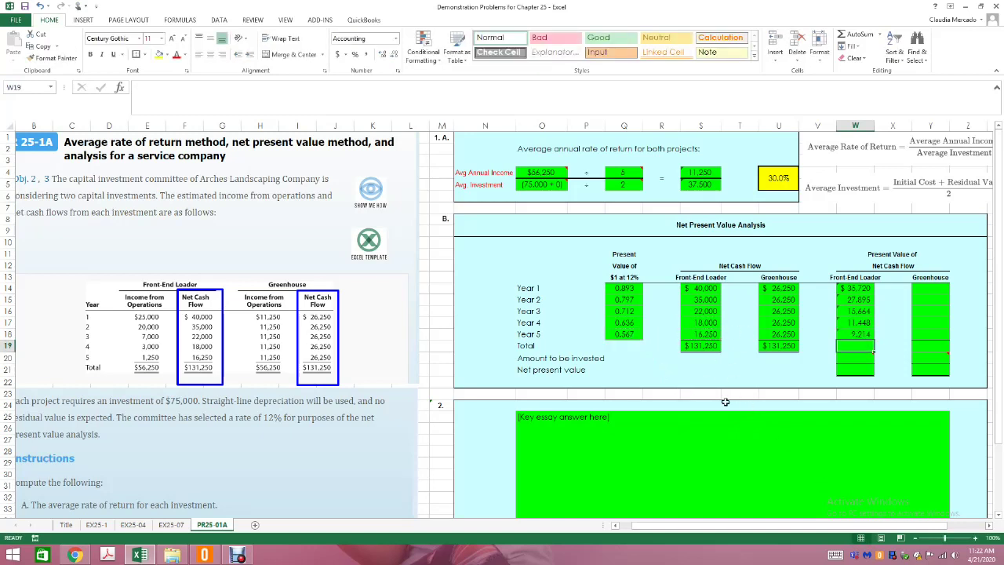
- Total the Front-End Loader's present values in W19 with a SUM of W14:W18
text(=sum()
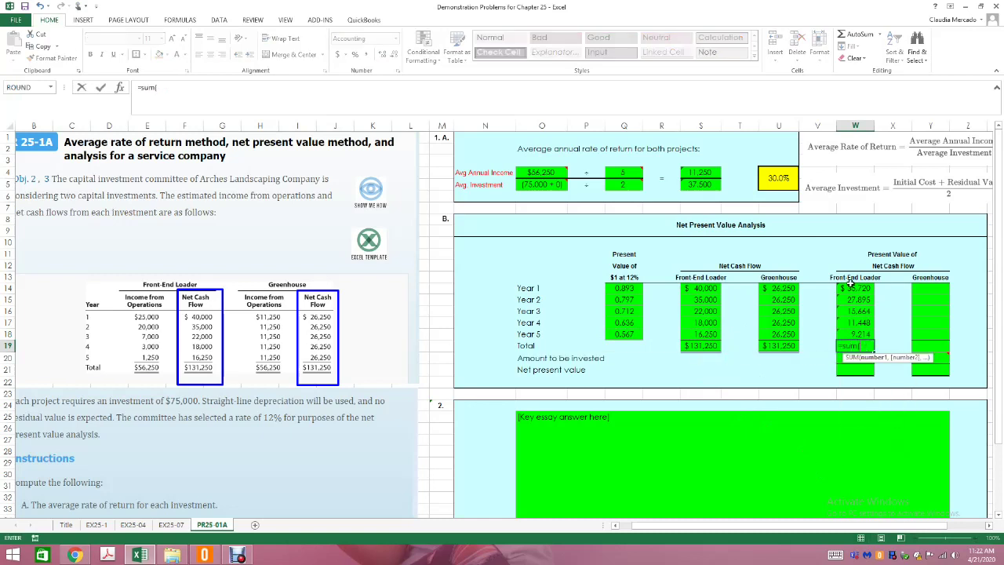
drag(850, 288, 850, 331)
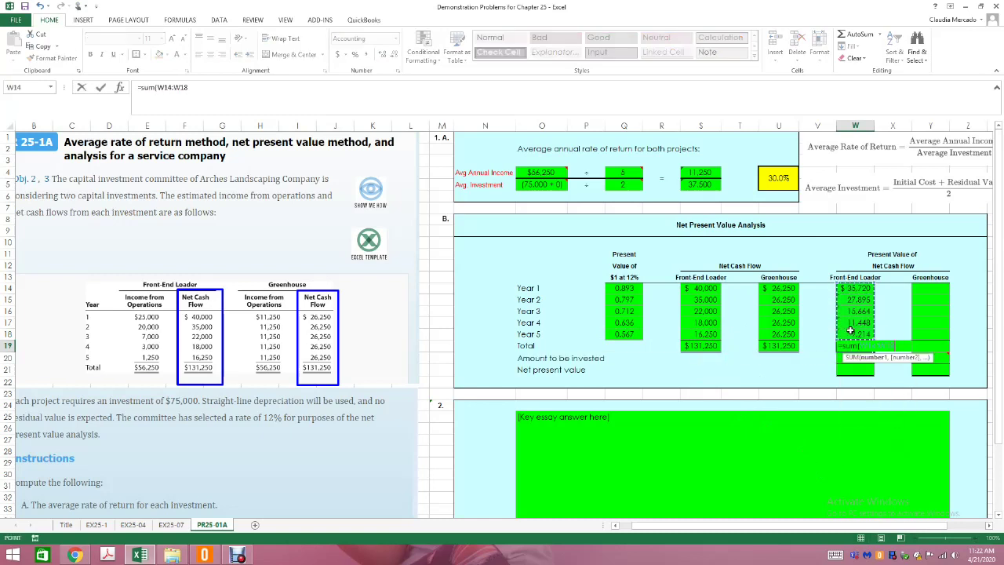
key(Return)
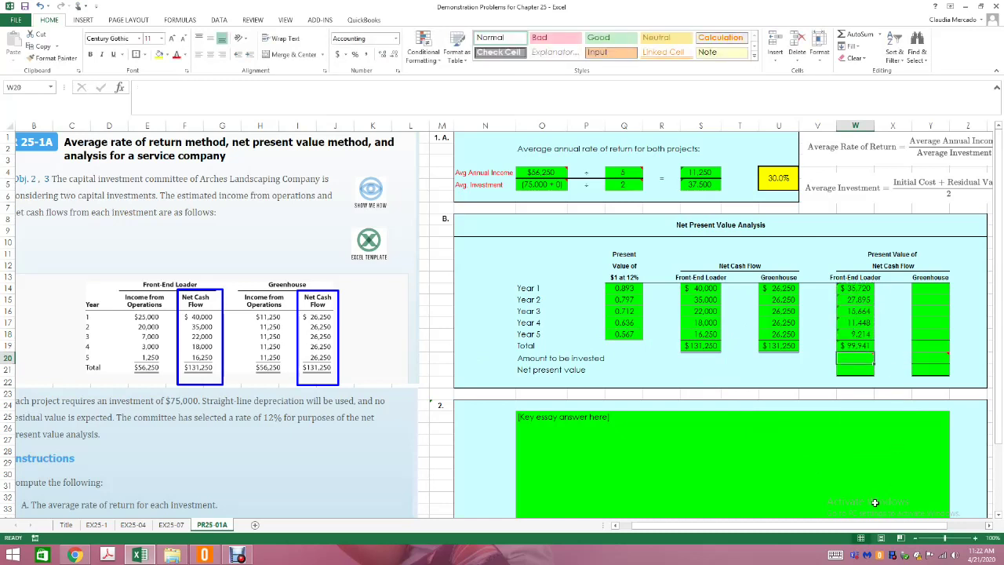
- Calculate the Greenhouse's Year 1 present value in Y14 with the formula =Q14*U14
click(926, 290)
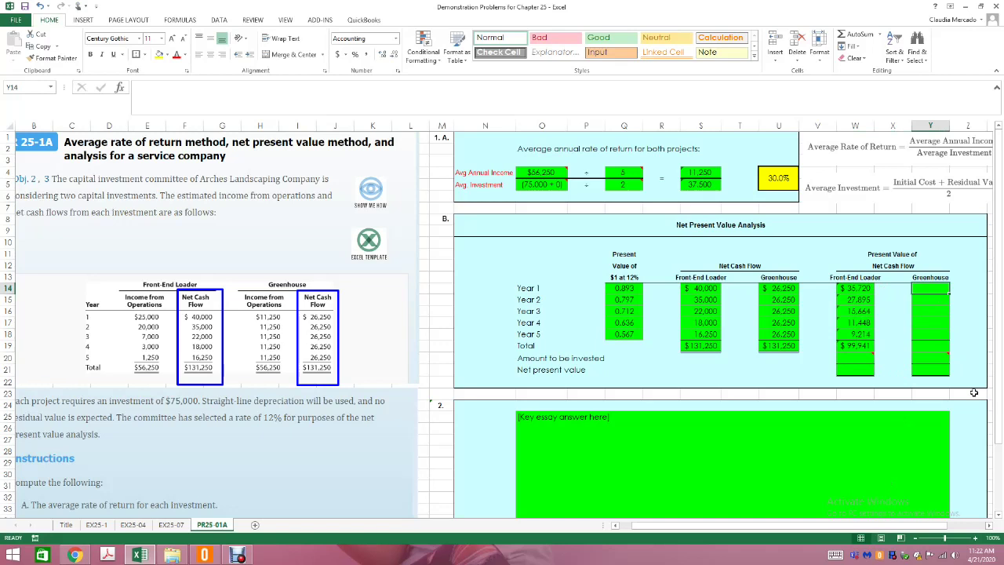
text(=)
click(627, 288)
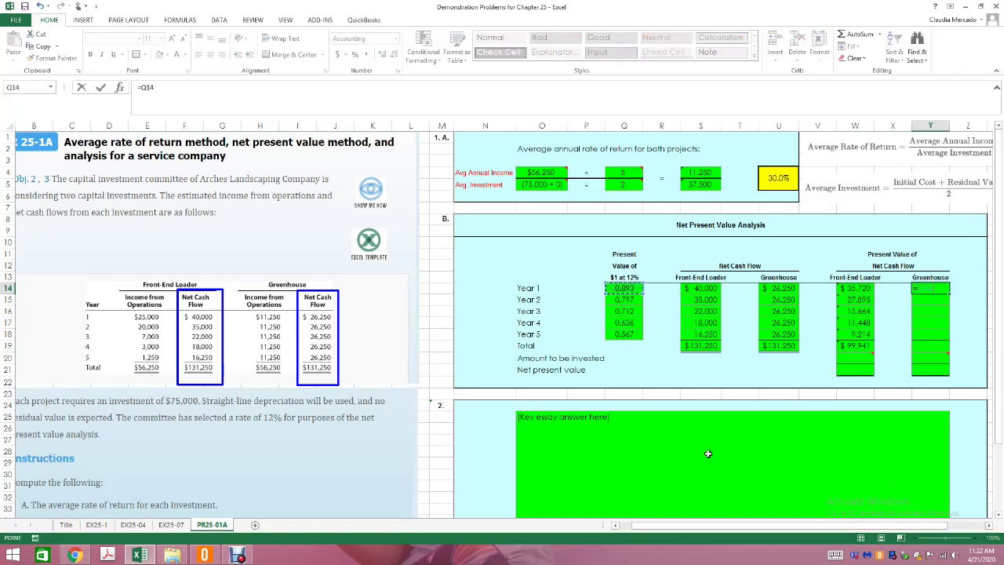
text(*)
click(788, 290)
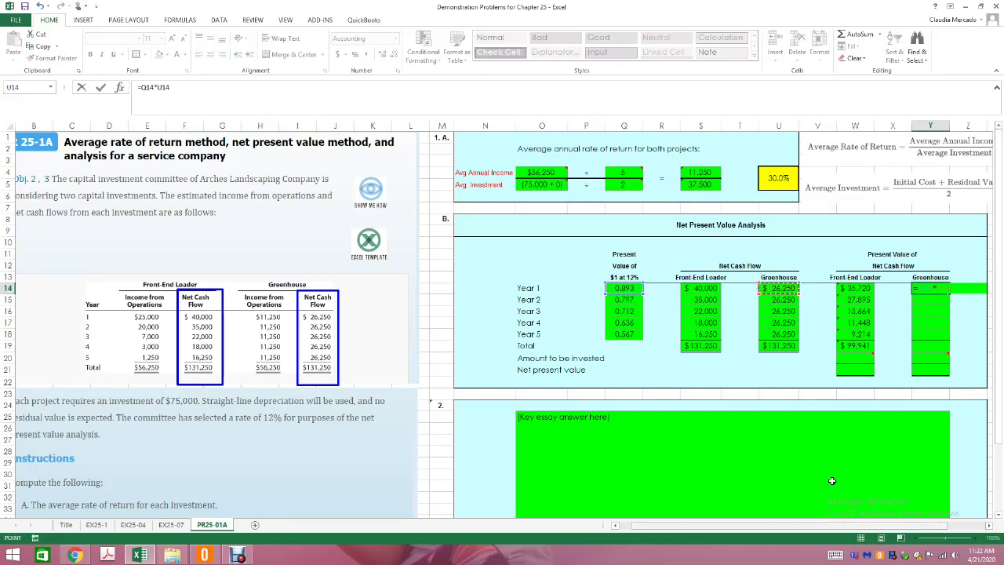
key(Return)
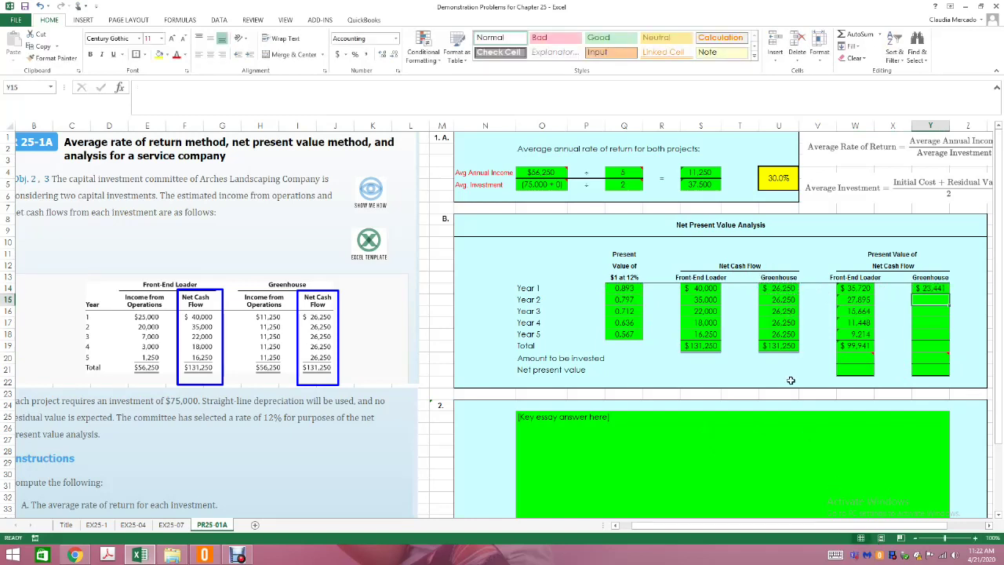
- Calculate the Greenhouse's Year 2 present value in Y15 by multiplying Q15 by U15
text(=)
click(632, 301)
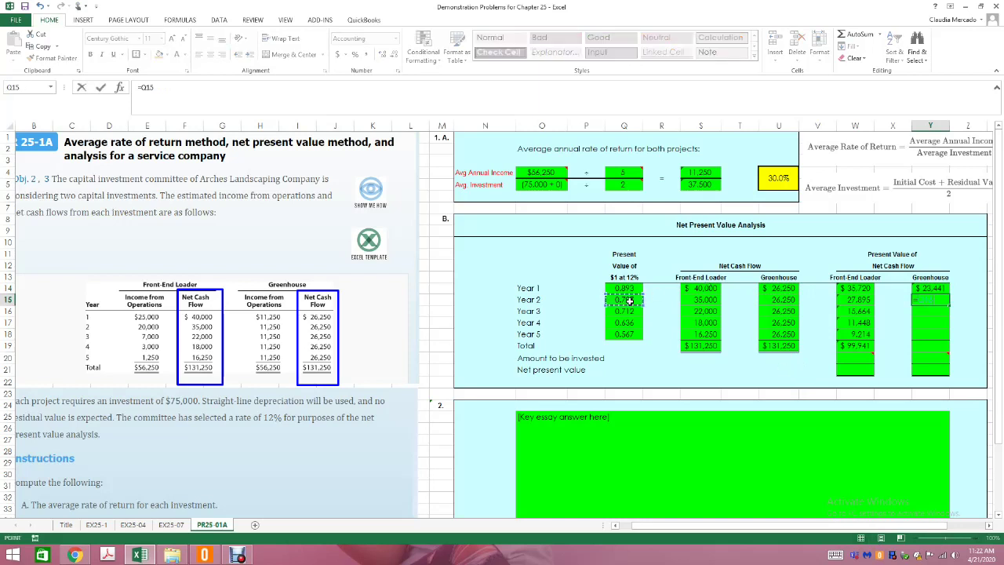
text(*)
click(779, 299)
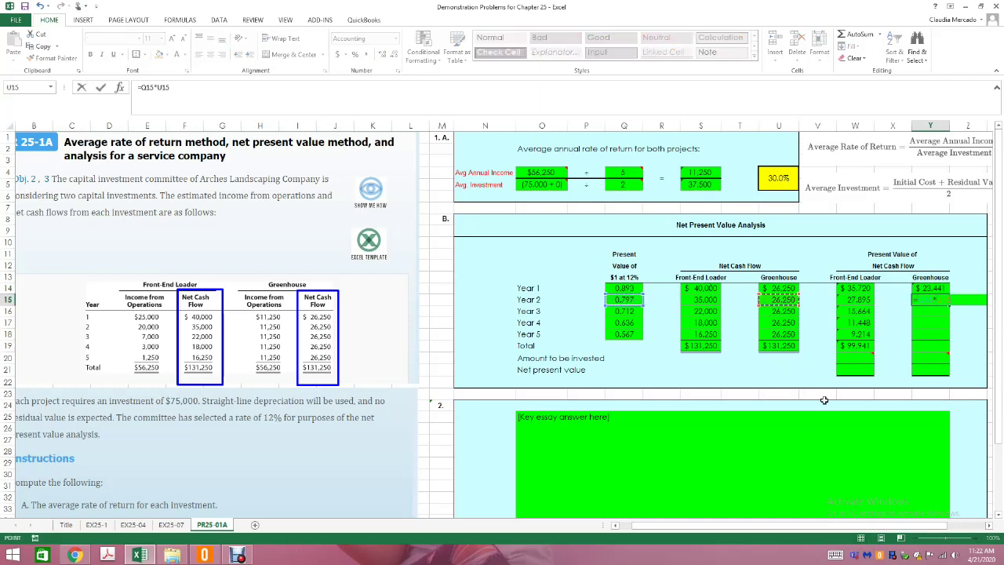
key(Return)
- Calculate the Greenhouse's Year 3 present value in Y16 by multiplying Q16 by U16
text(=)
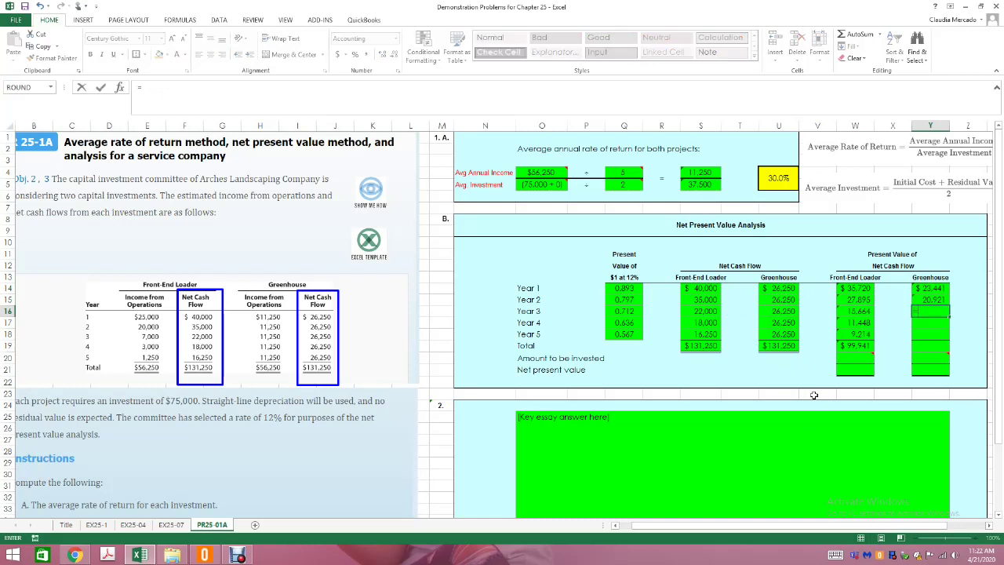
click(625, 311)
text(*)
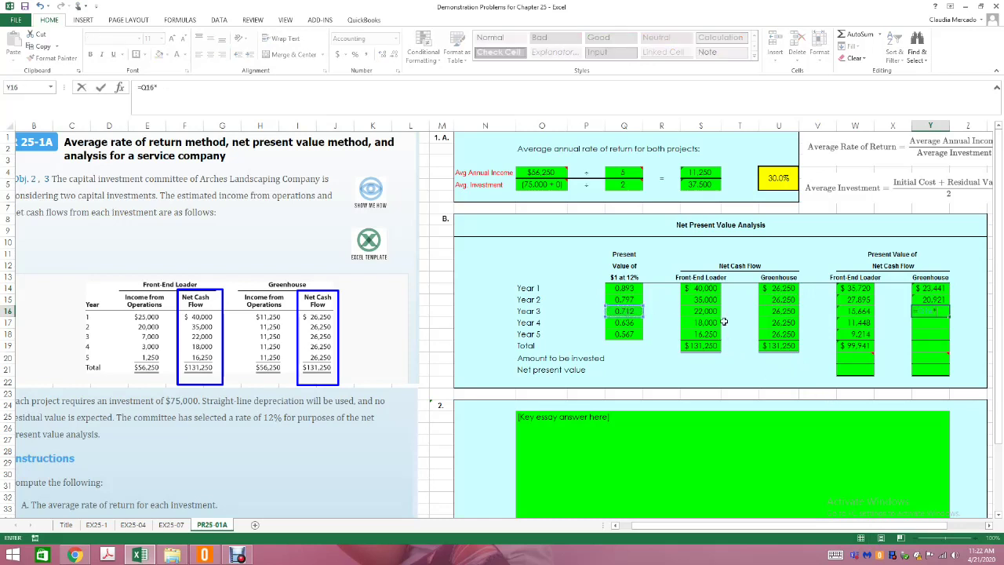
click(777, 314)
key(Return)
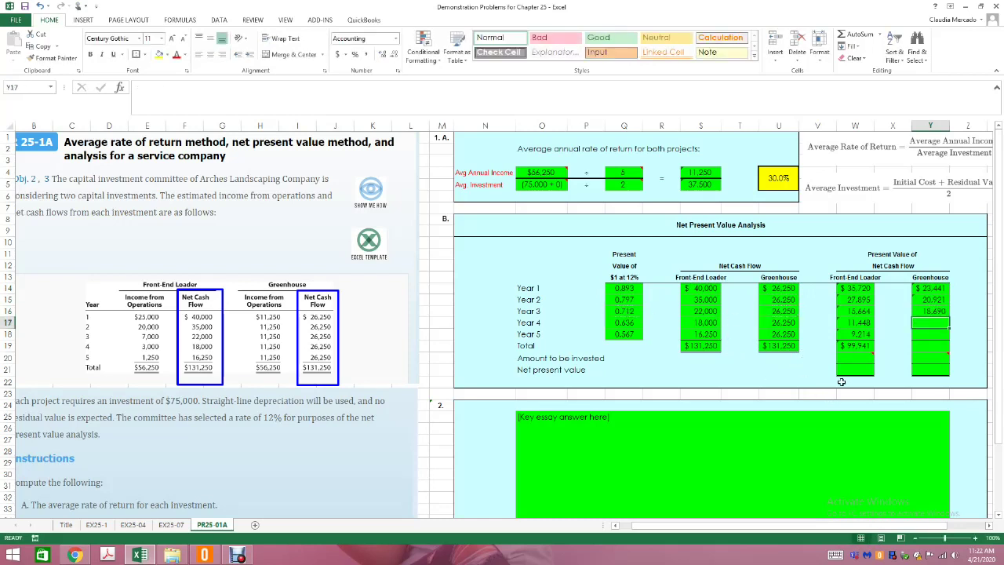
- Calculate the Greenhouse's Year 4 present value in Y17 by multiplying Q17 by U17
text(=)
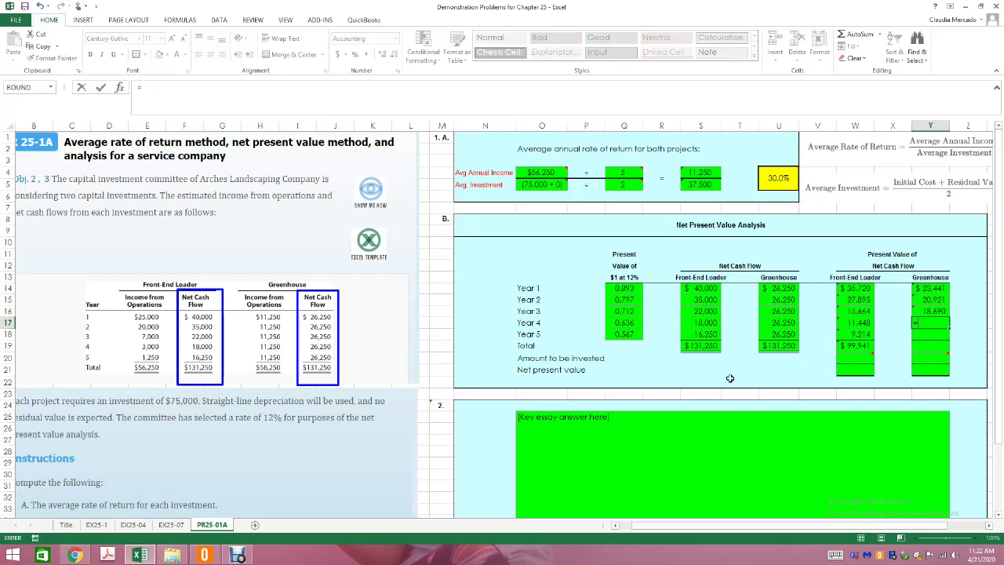
click(624, 322)
text(*)
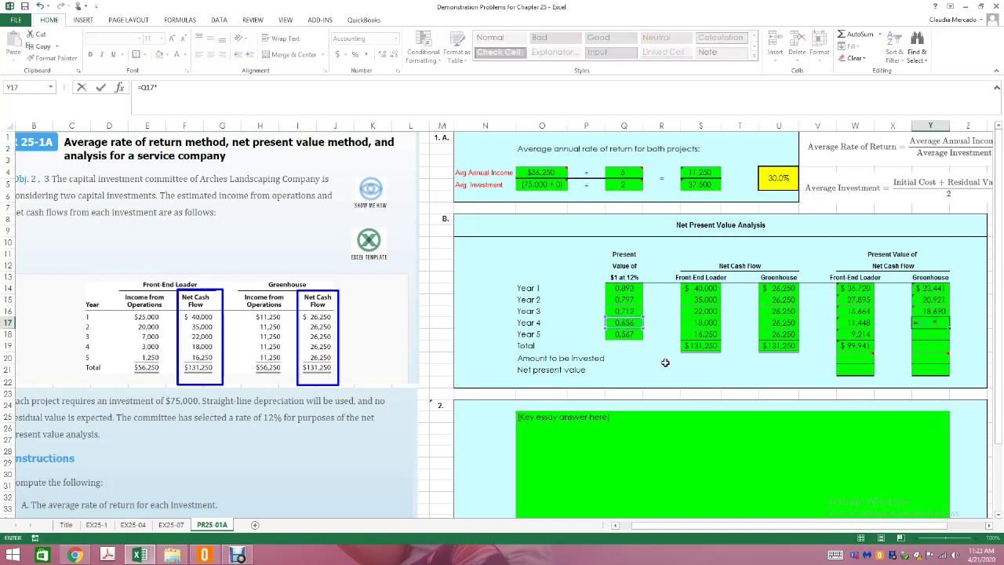
click(779, 322)
key(Return)
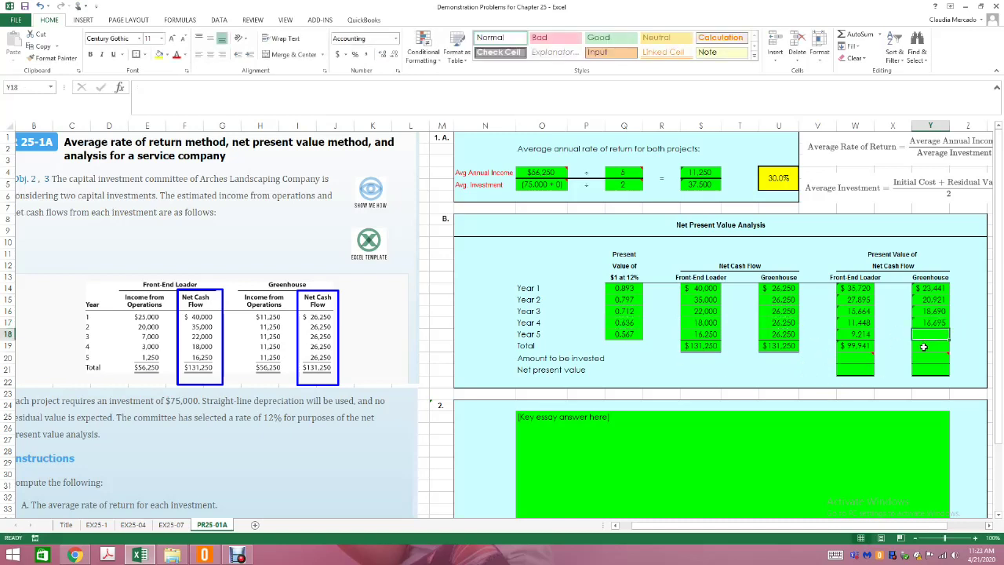
- Calculate the Greenhouse's Year 5 present value in Y18 by multiplying Q18 by U18
text(=)
click(624, 334)
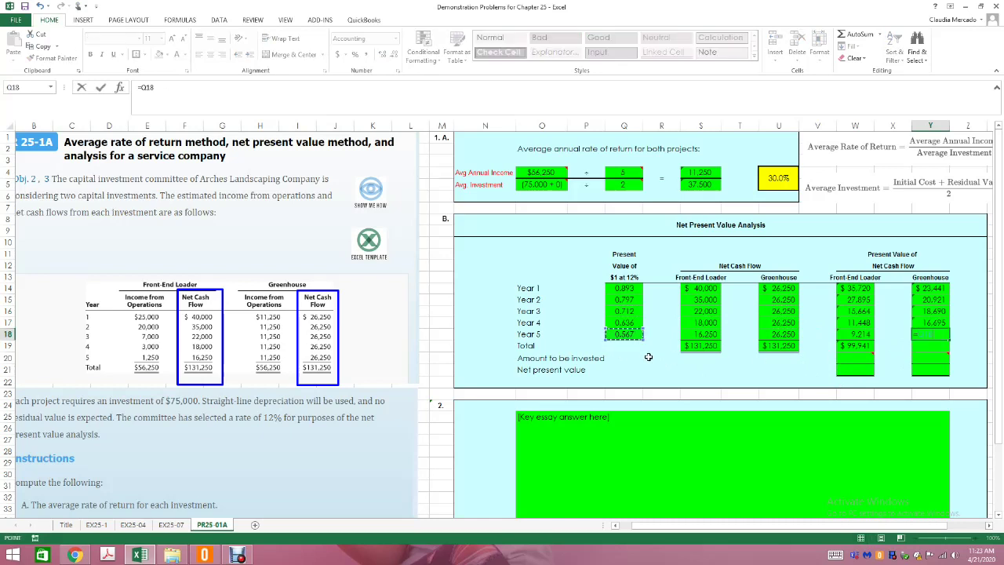
text(*)
click(777, 335)
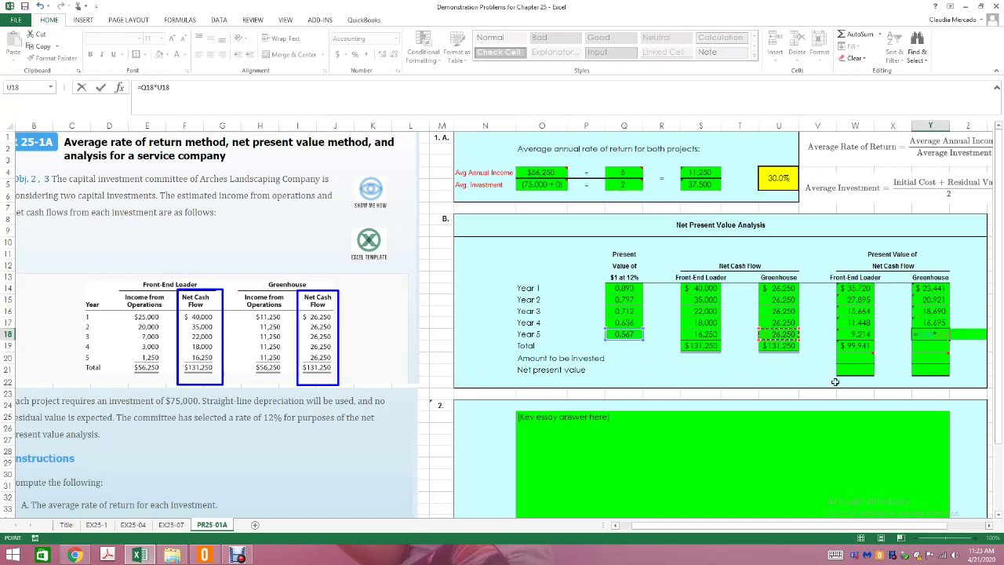
key(Return)
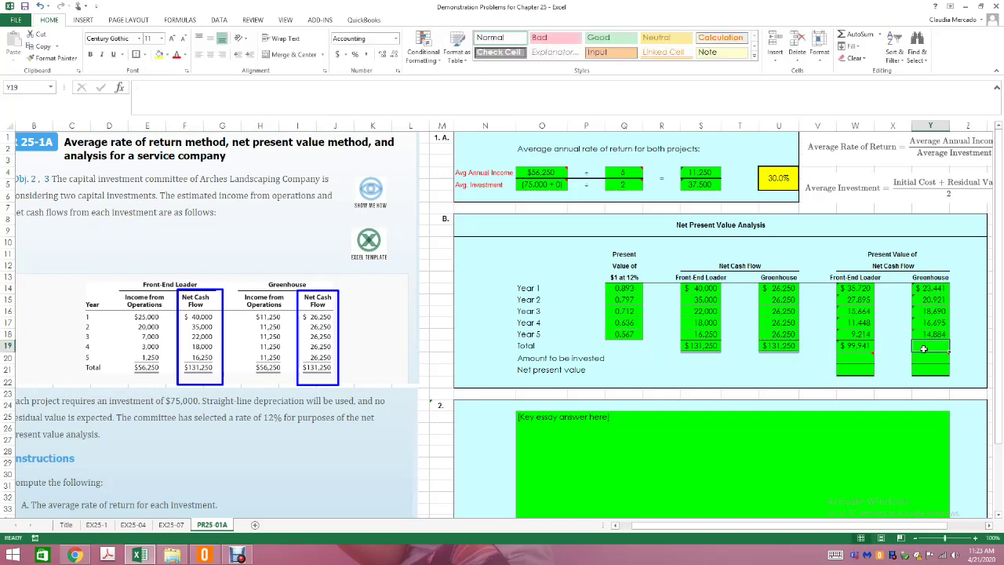
- Total the Greenhouse's present values in Y19 with a SUM of Y14:Y18
text(=sum()
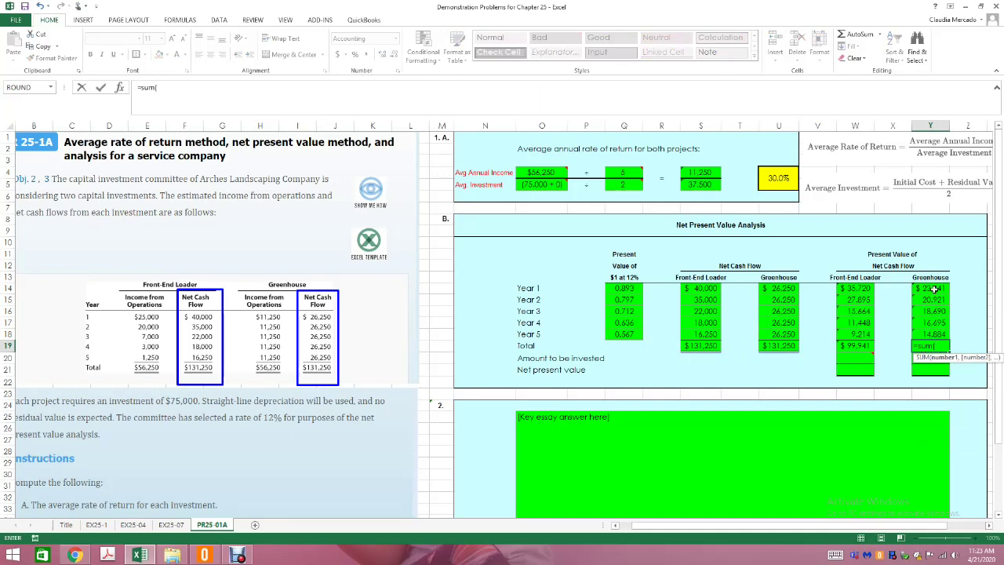
drag(932, 289, 936, 332)
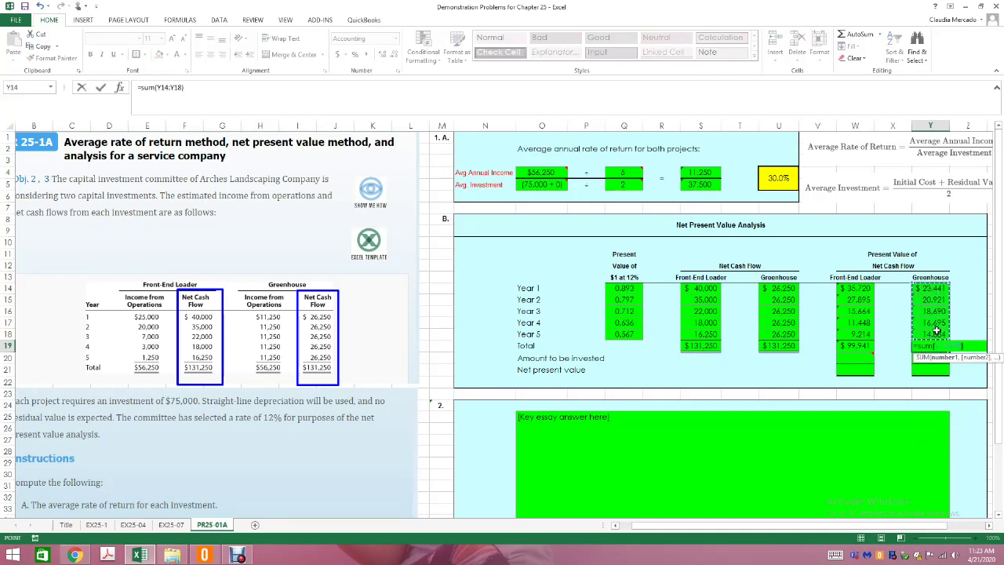
key(Return)
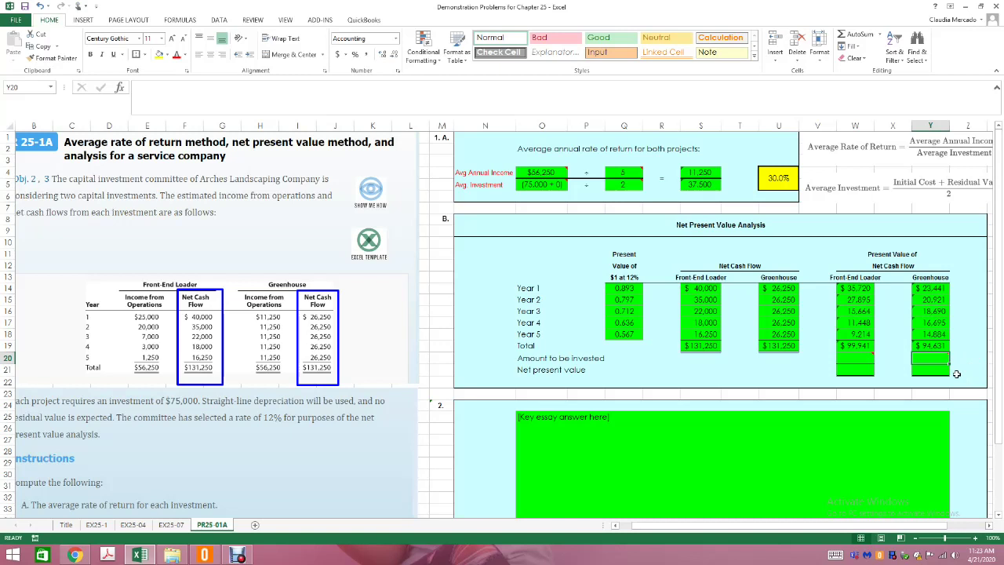
- Enter the amount to be invested as -75000 for both the Front-End Loader in W20 and the Greenhouse in Y20
click(857, 360)
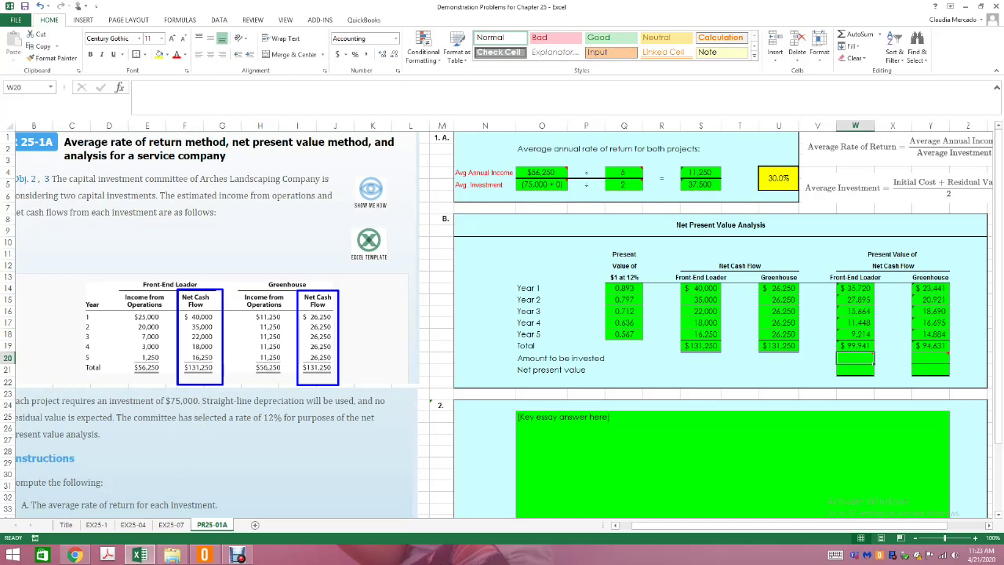
mouse_move(852, 359)
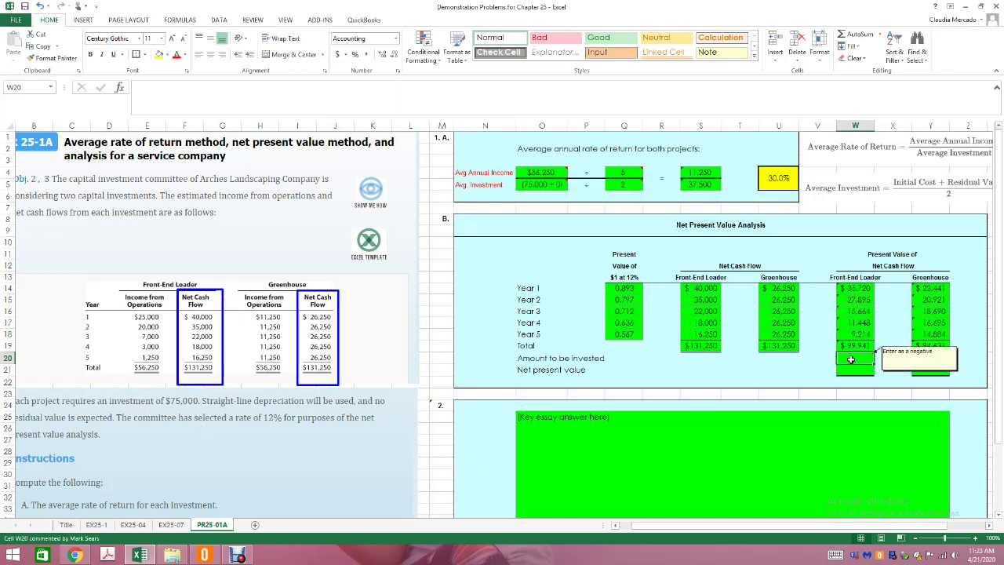
text(-)
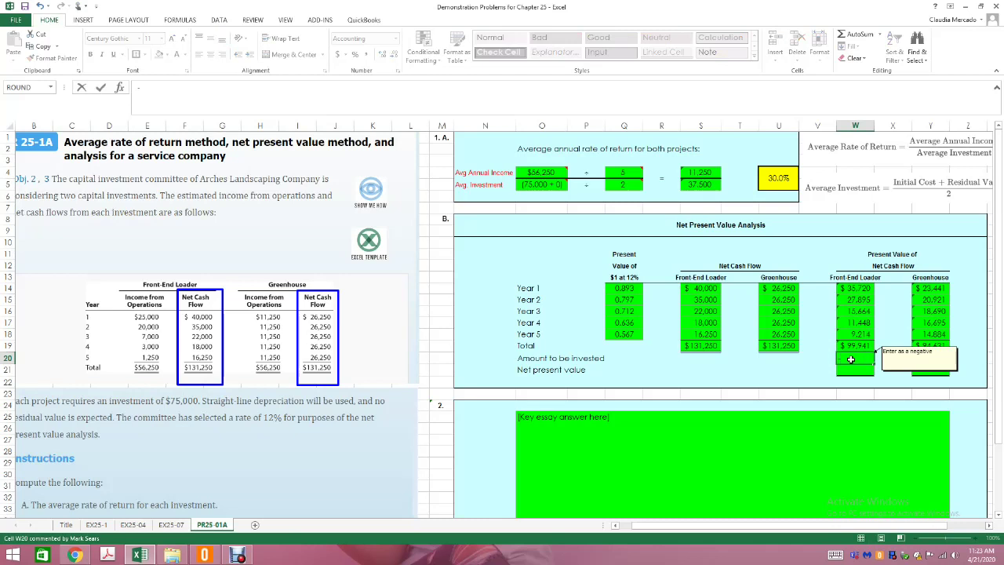
text(7500)
key(Return)
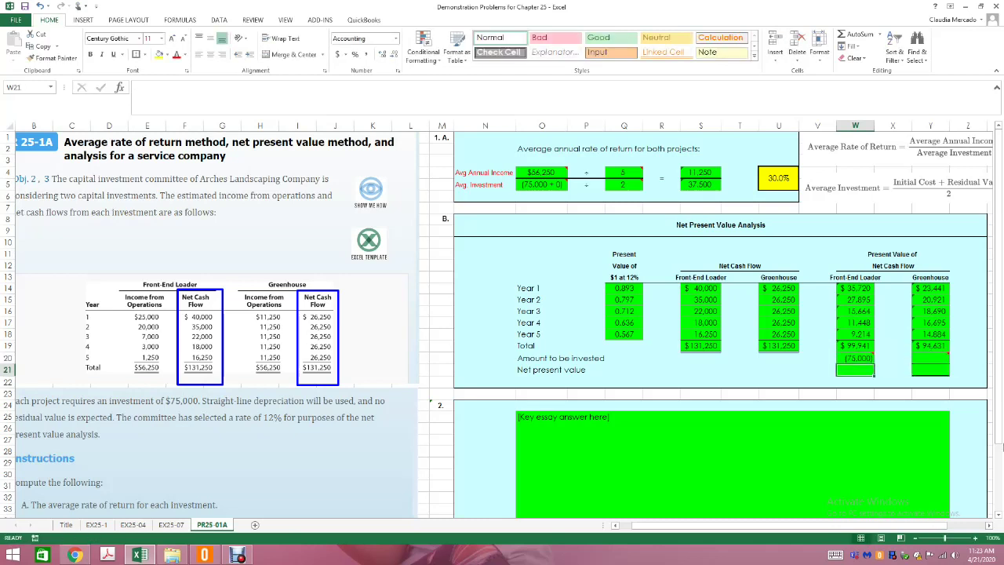
key(Up)
key(Right)
key(Right)
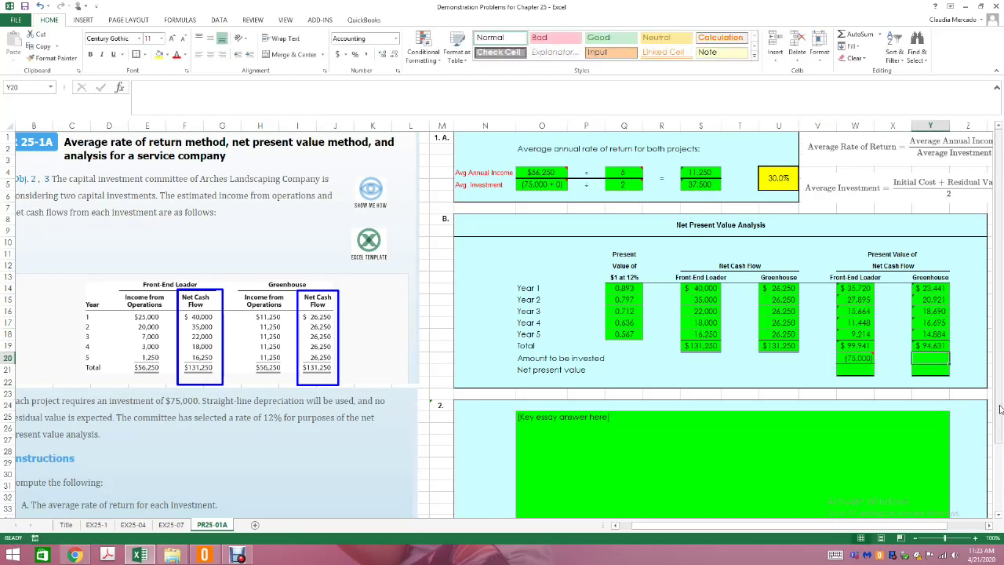
text(-75000)
key(Return)
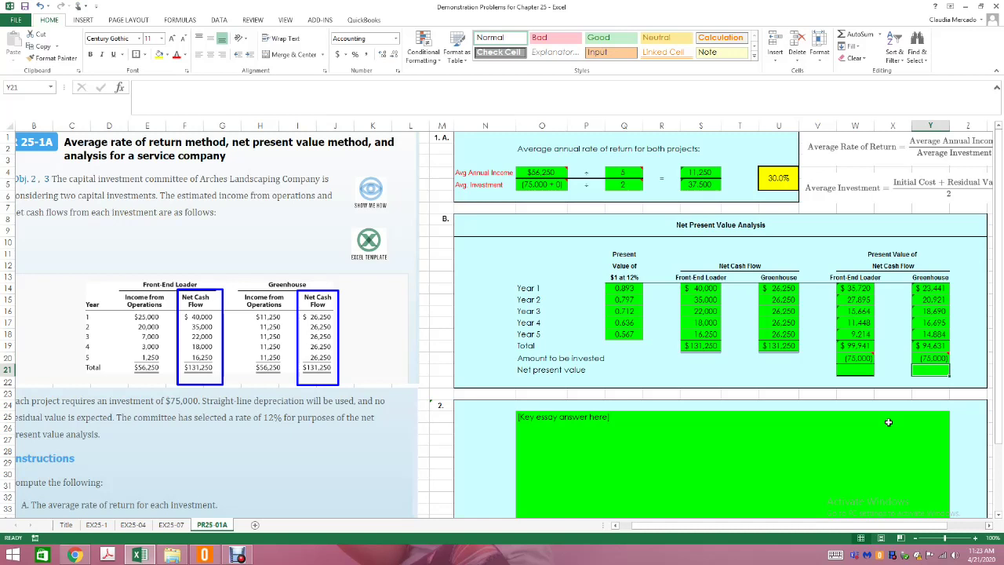
- Calculate the Front-End Loader's net present value in W21 by adding W19 and W20
text(=)
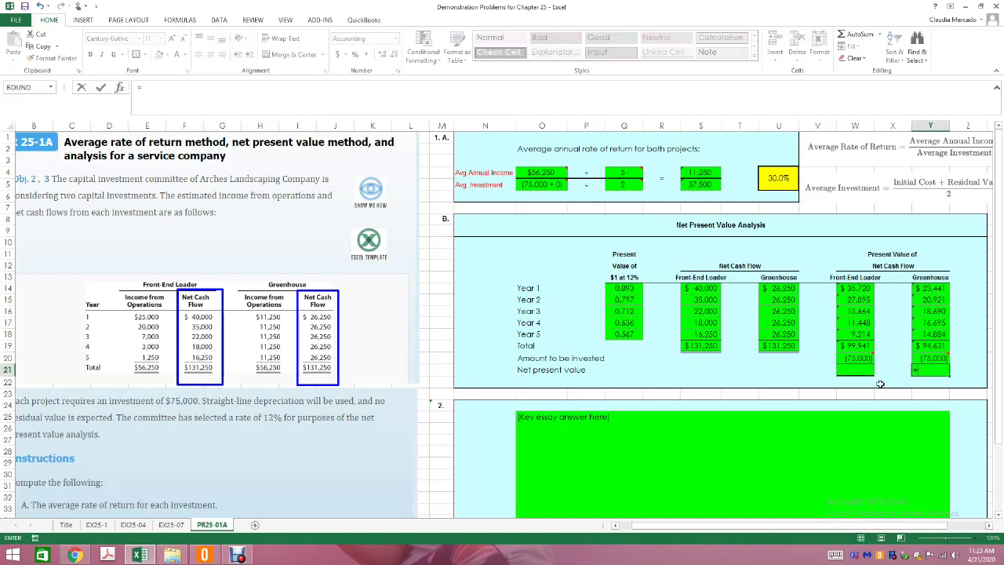
key(Escape)
click(852, 378)
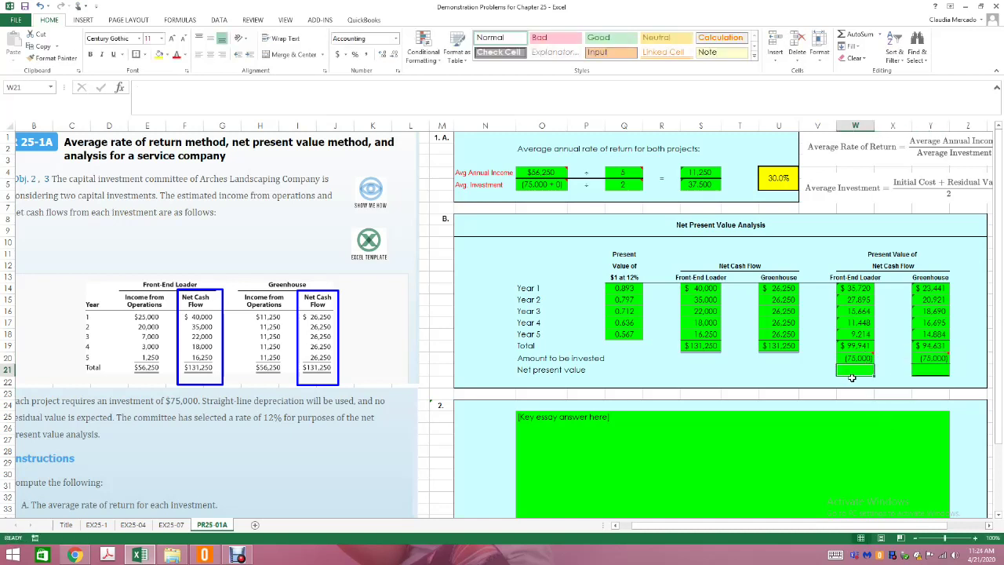
text(=)
click(849, 346)
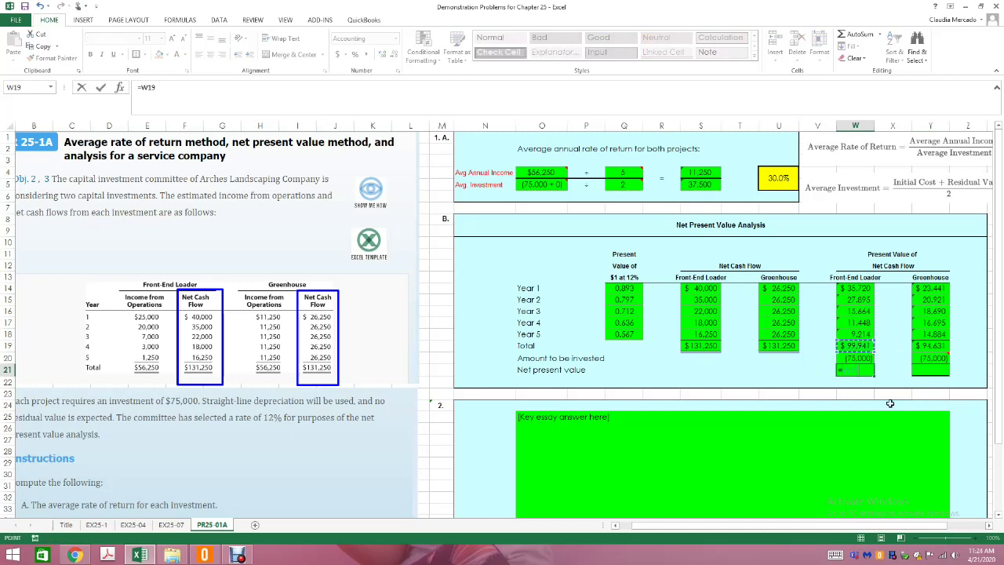
text(+)
key(Up)
key(Return)
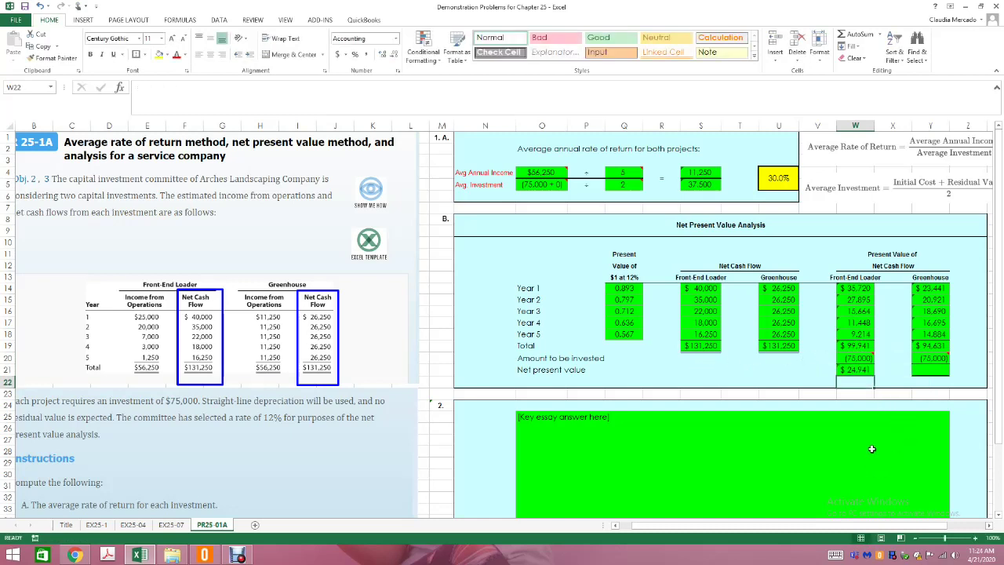
- Calculate the Greenhouse's net present value in Y21 by adding Y19 and Y20
click(929, 371)
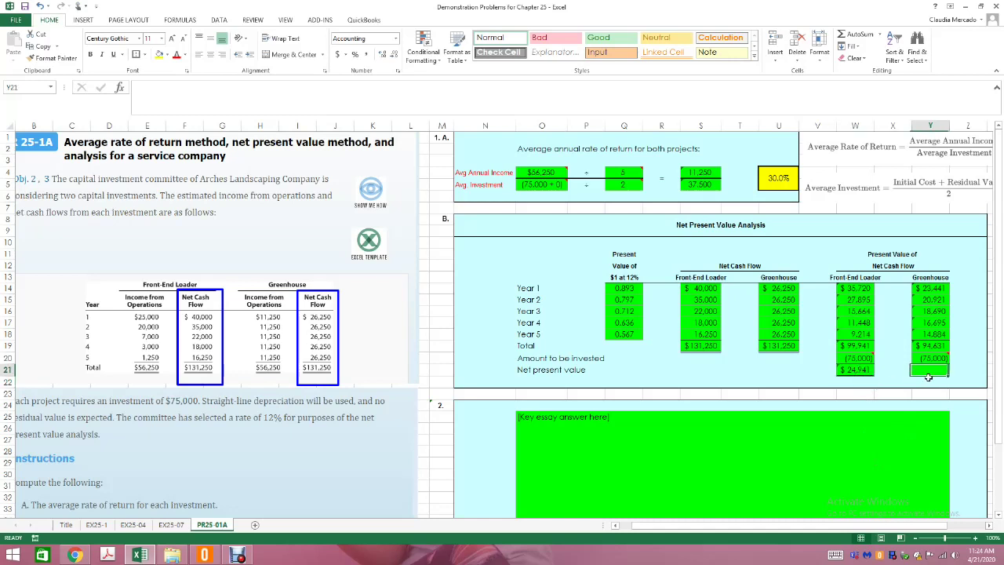
text(=)
click(929, 347)
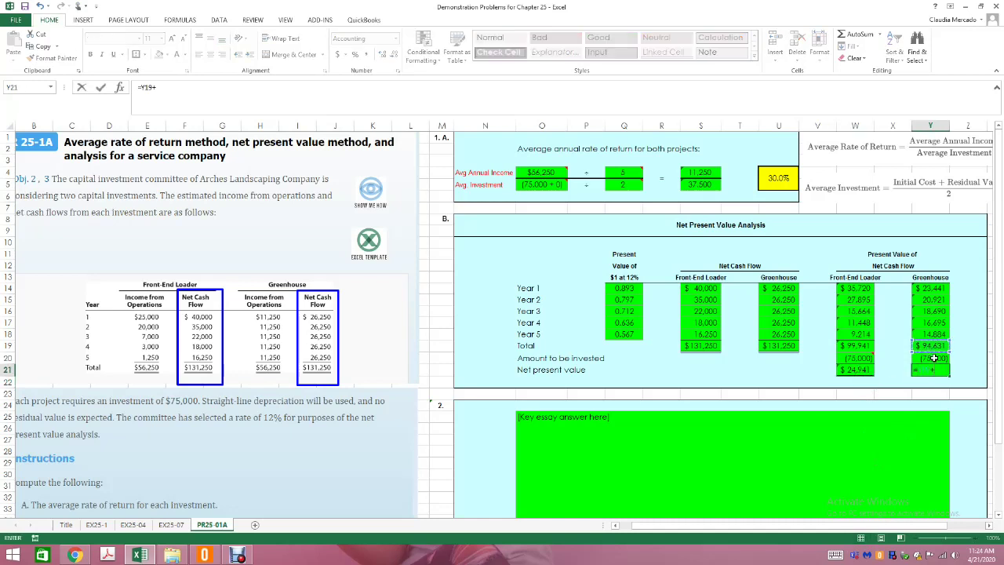
text(+)
key(Up)
key(Return)
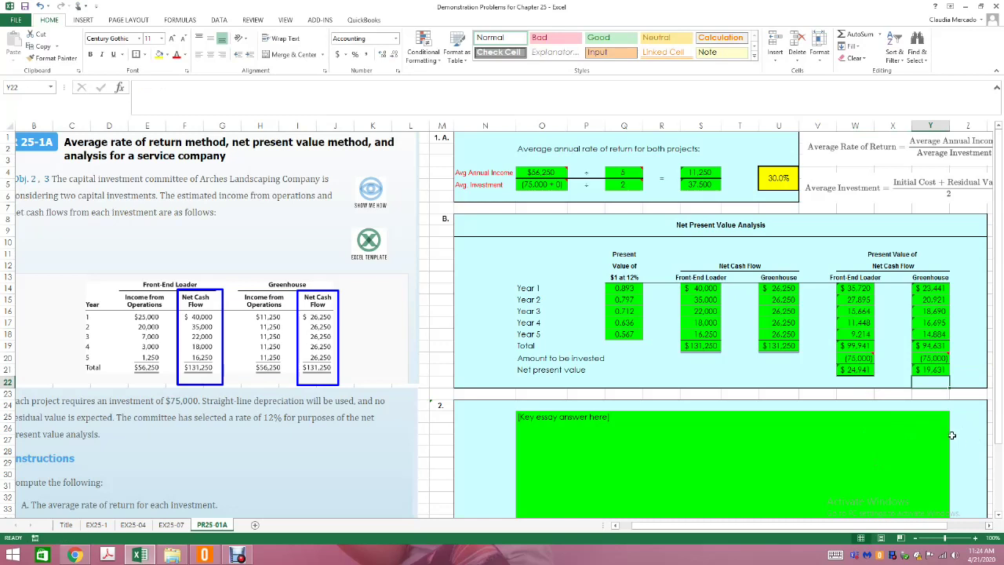
- Highlight the net present values in W21 and Y21 with a yellow fill
click(855, 371)
click(159, 54)
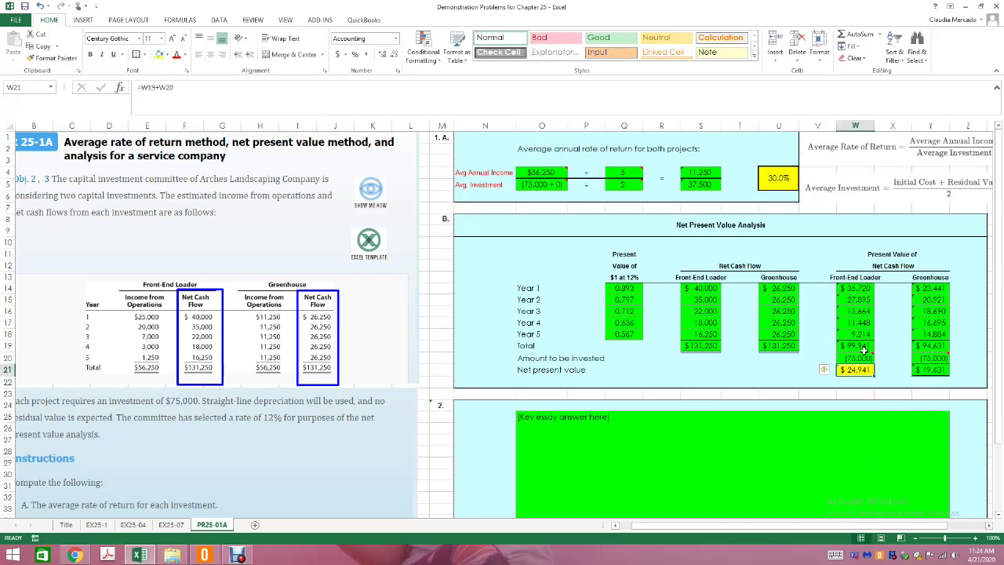
key(Right)
key(Right)
click(158, 54)
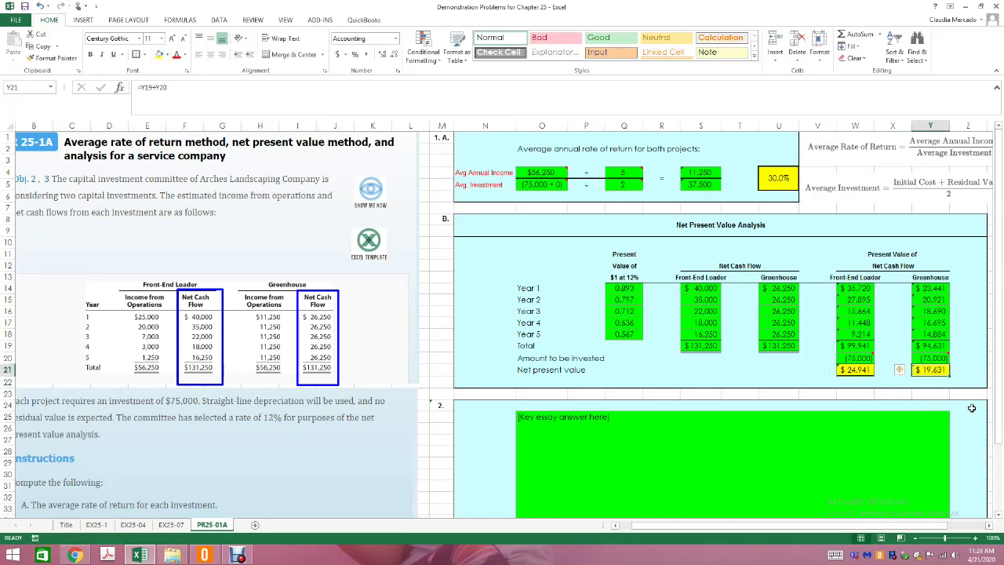
click(969, 405)
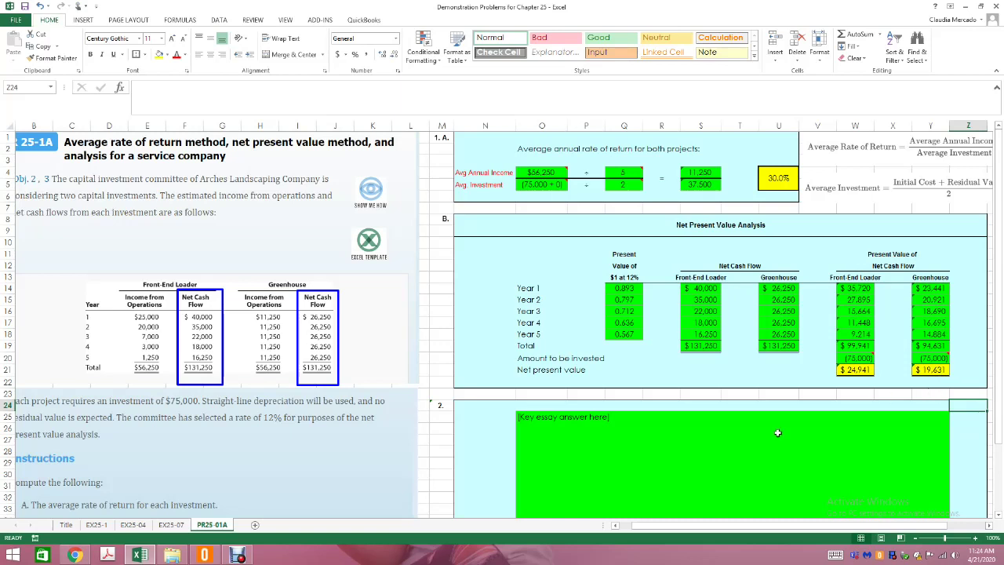
- Review the problem's instructions against the completed analysis and save the workbook
scroll(706, 525, left, 1)
scroll(157, 471, down, 2)
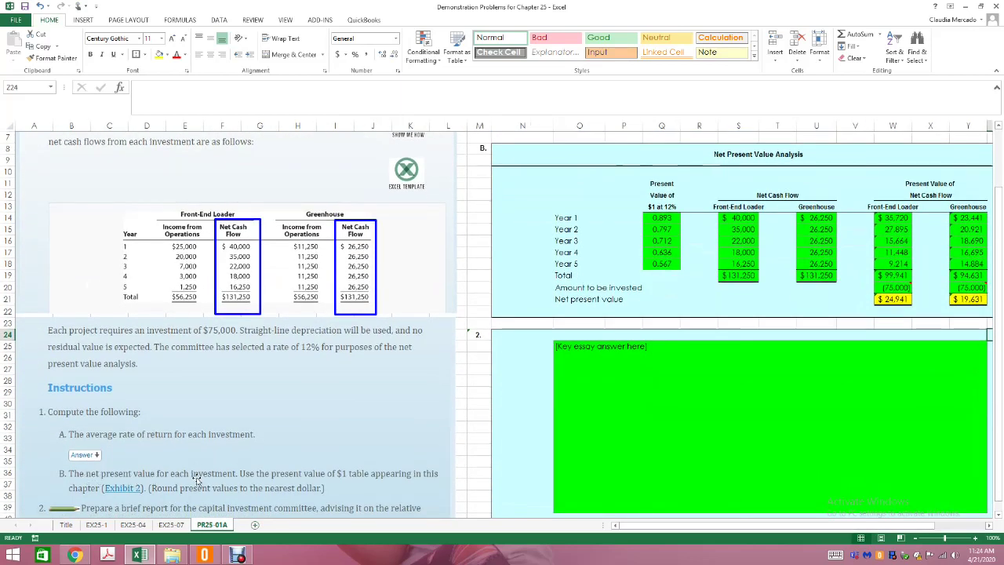
scroll(588, 502, up, 2)
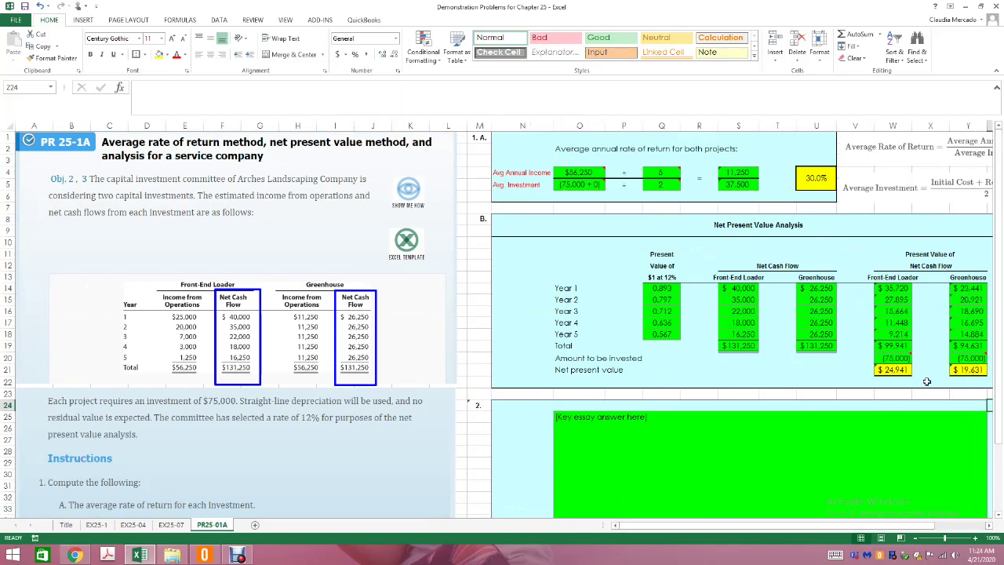
click(27, 7)
- Clear the placeholder text from the essay answer block at O25
scroll(568, 424, down, 4)
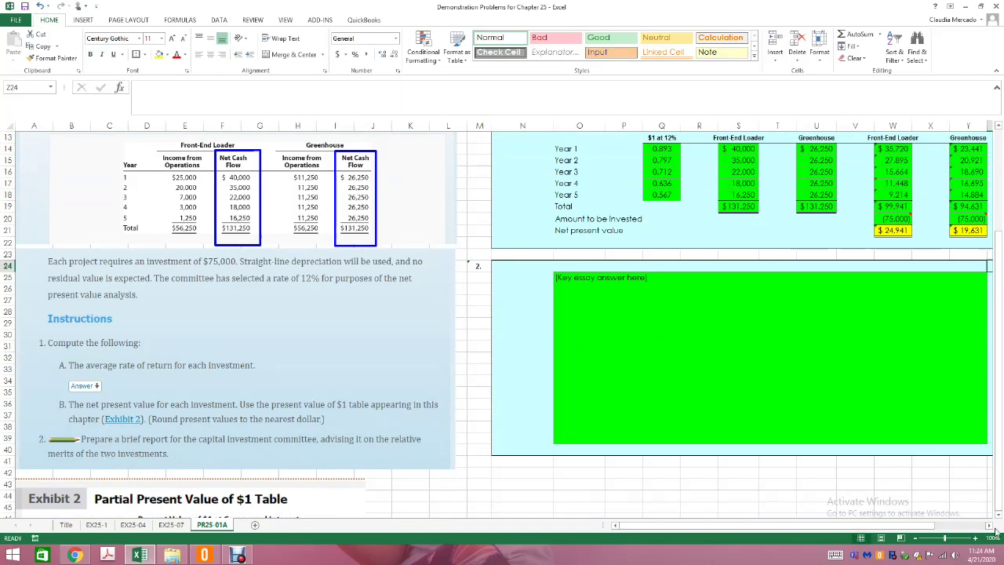
scroll(758, 444, right, 3)
scroll(702, 447, up, 4)
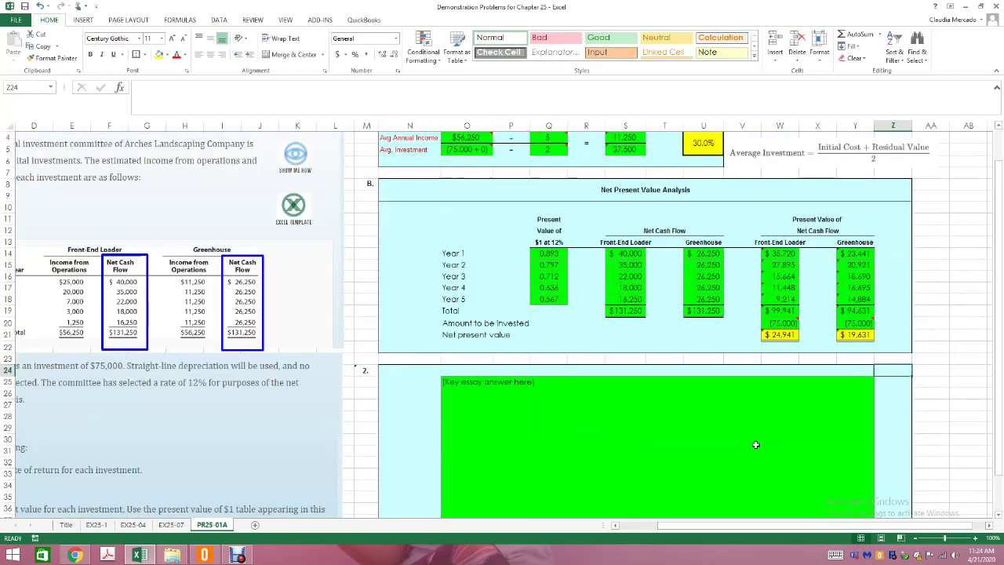
click(518, 428)
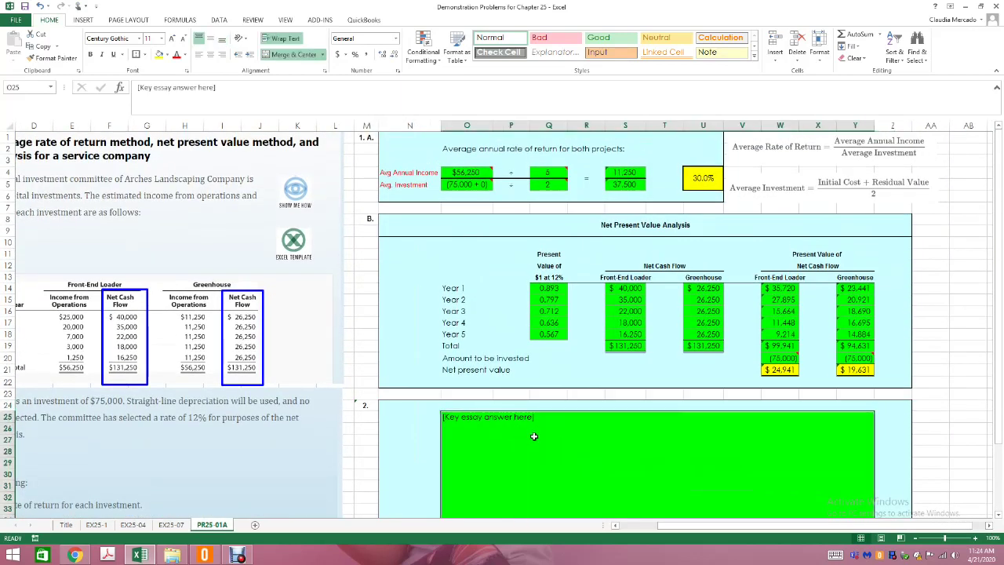
key(Delete)
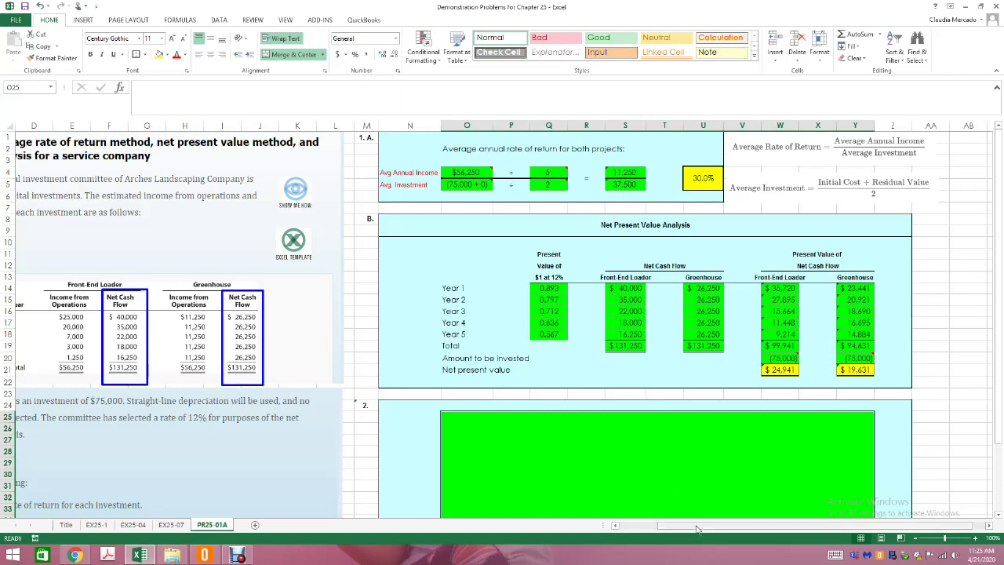
- Enter the report heading "To: Capital Investment Committee" in the essay answer block at O25
scroll(569, 470, left, 3)
scroll(555, 479, down, 1)
scroll(555, 480, down, 2)
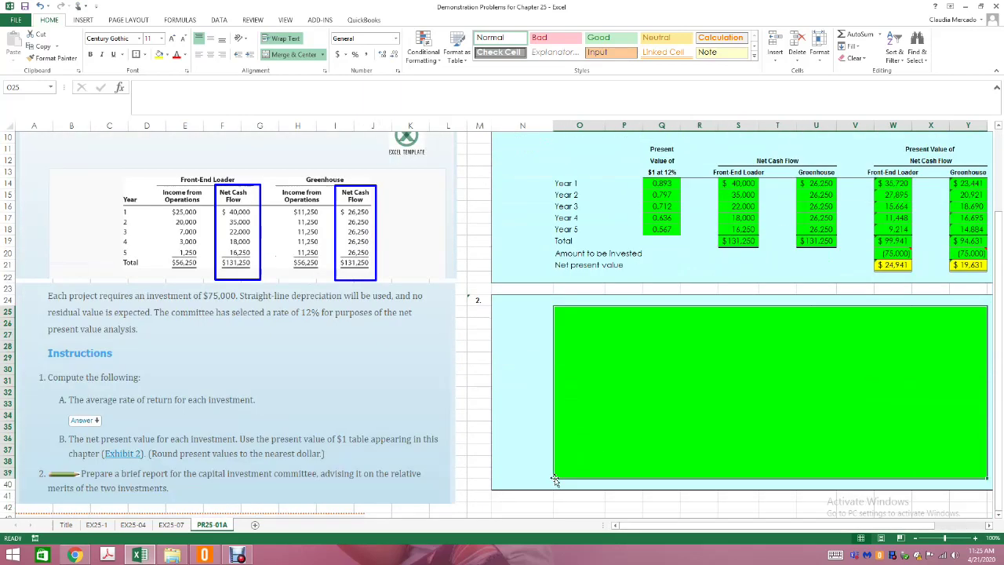
scroll(554, 486, up, 3)
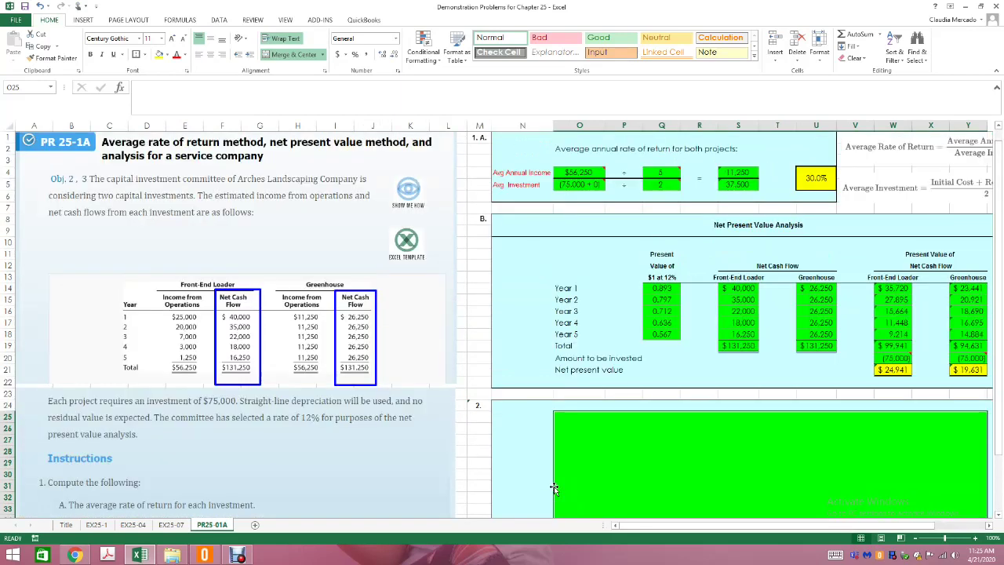
text(To Cao)
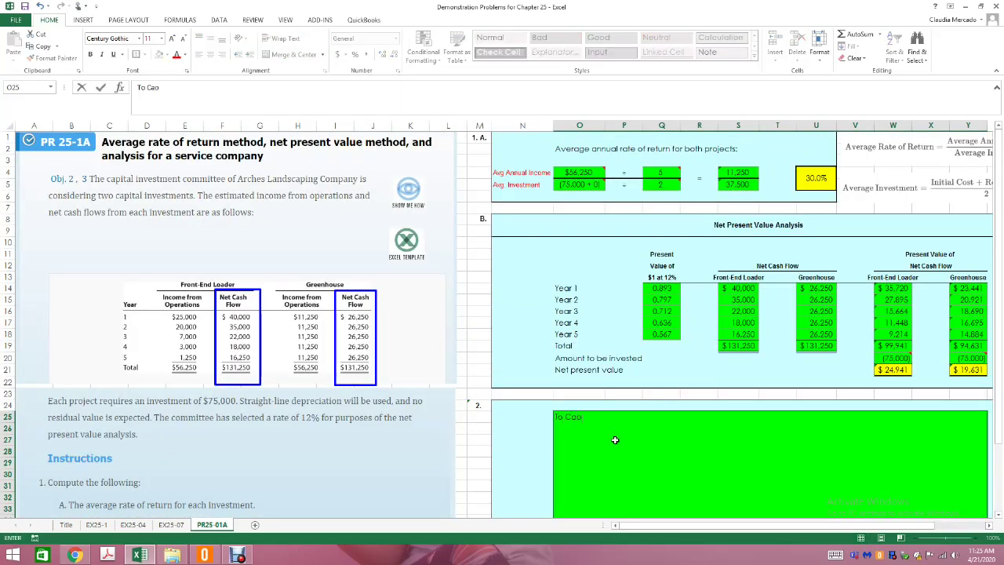
text( Capital)
text(: Ca)
text(pital Investment comm)
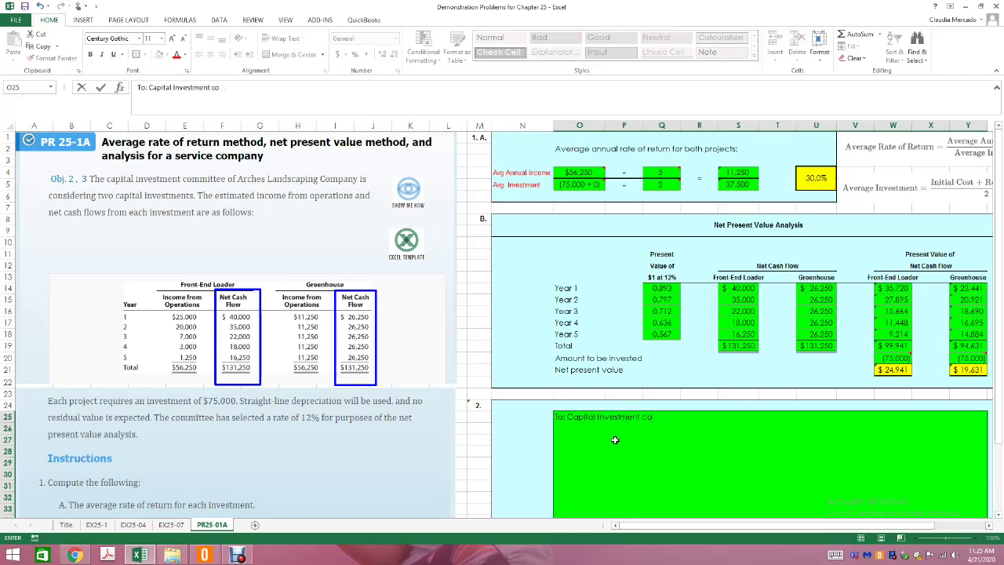
key(BackSpace)
key(BackSpace)
text(Commi)
scroll(617, 439, down, 2)
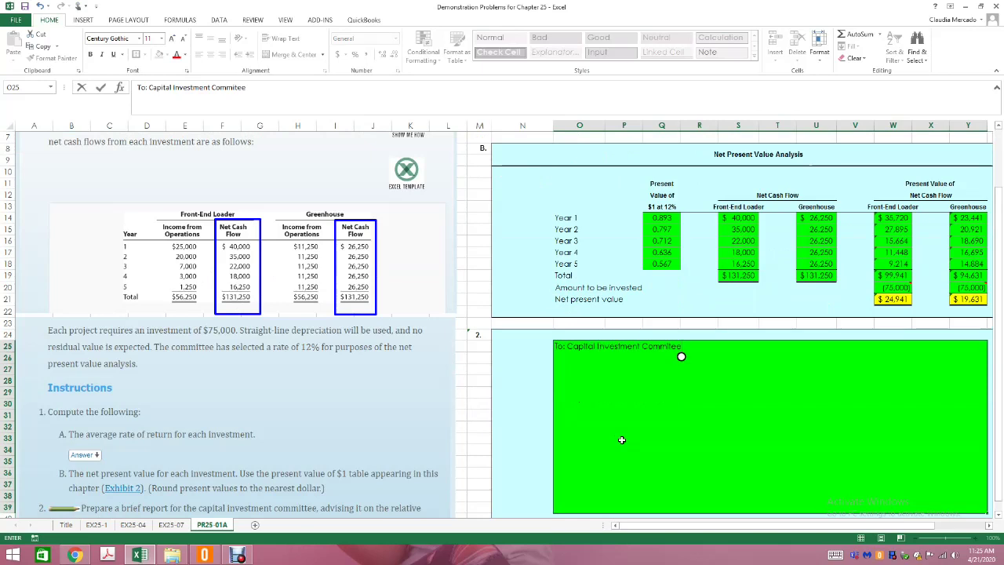
click(681, 356)
text(t)
key(Return)
scroll(643, 329, down, 1)
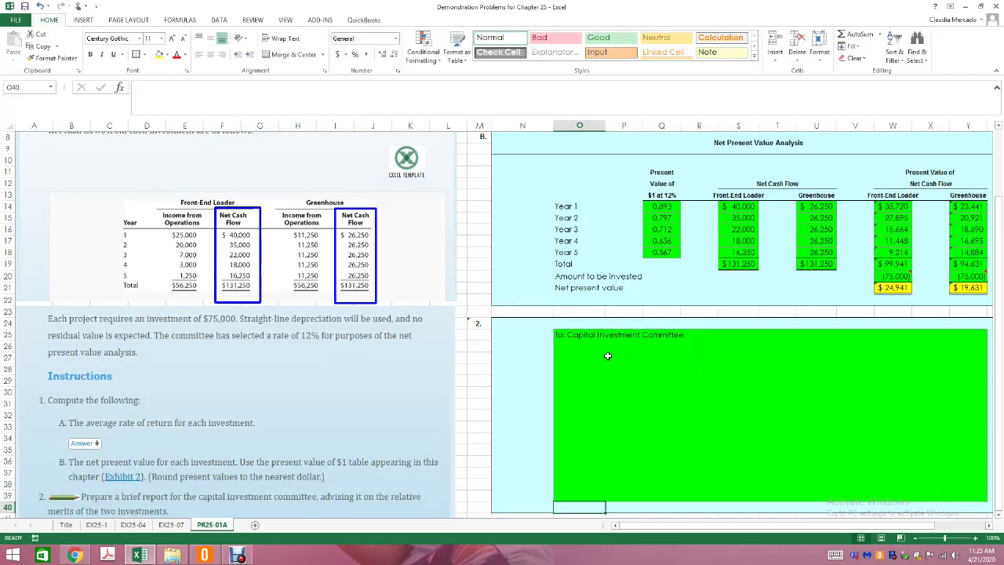
click(267, 87)
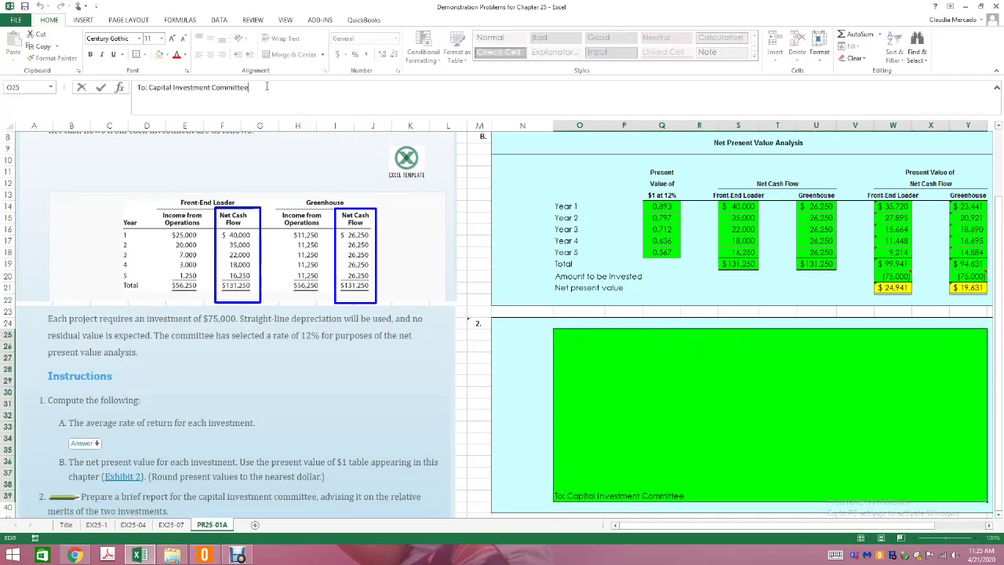
double_click(644, 404)
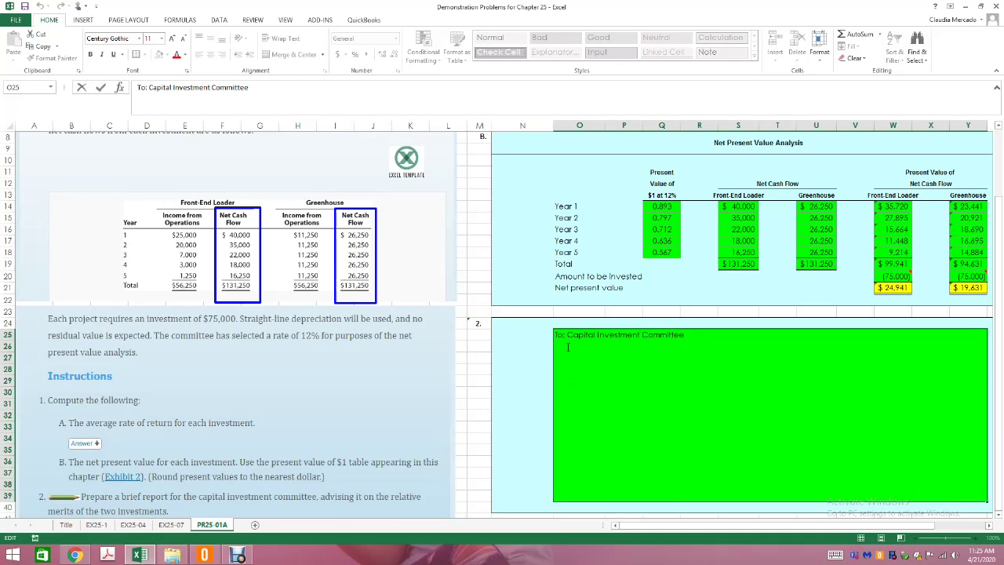
scroll(587, 368, down, 4)
scroll(620, 319, up, 3)
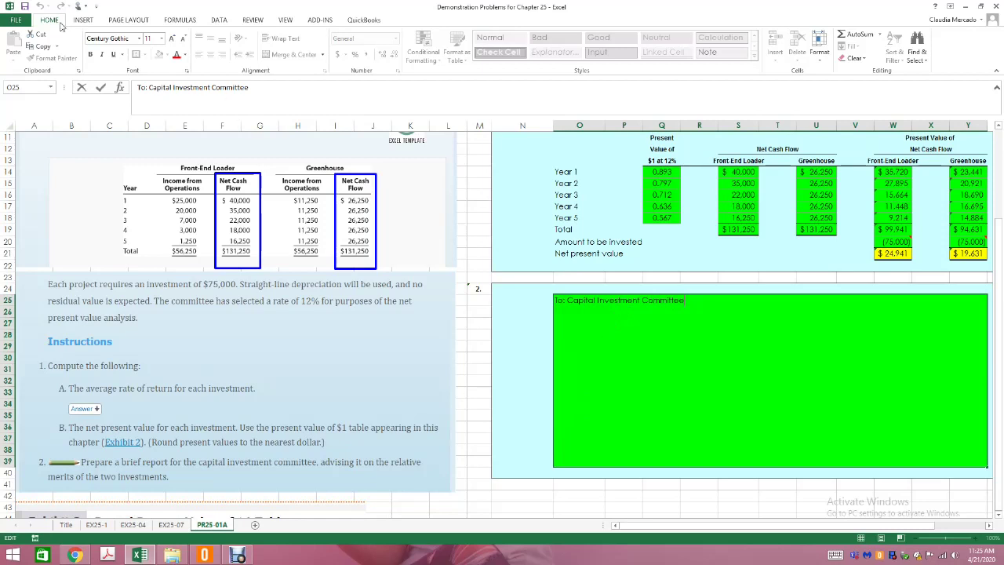
key(Return)
- Unmerge the essay answer block O25:Y39 into separate cells
click(594, 300)
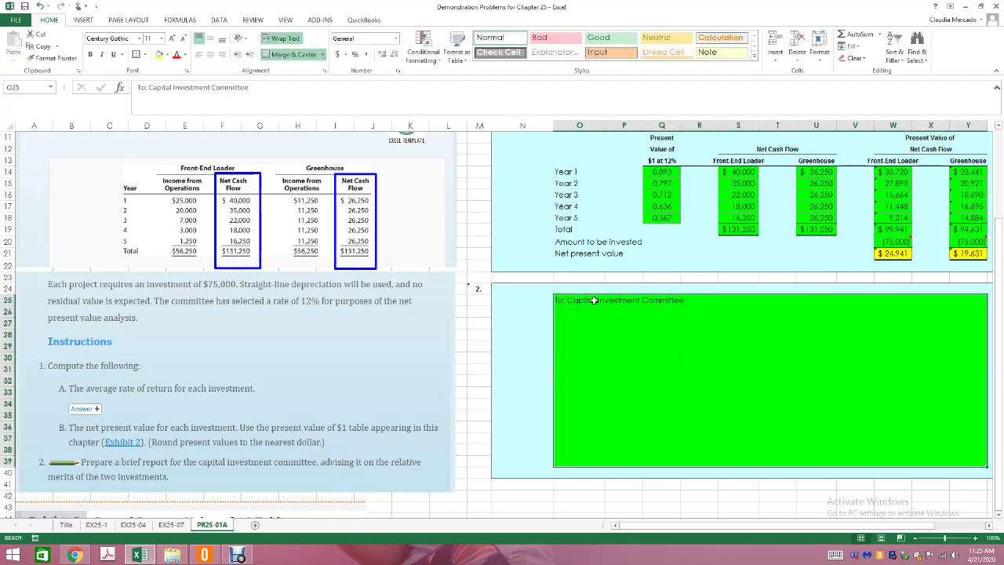
click(322, 54)
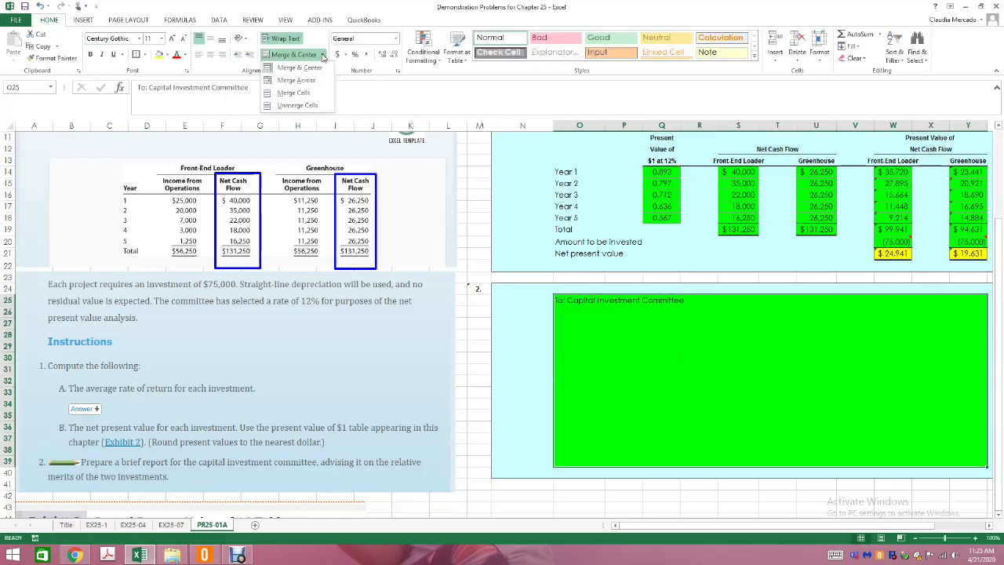
click(311, 104)
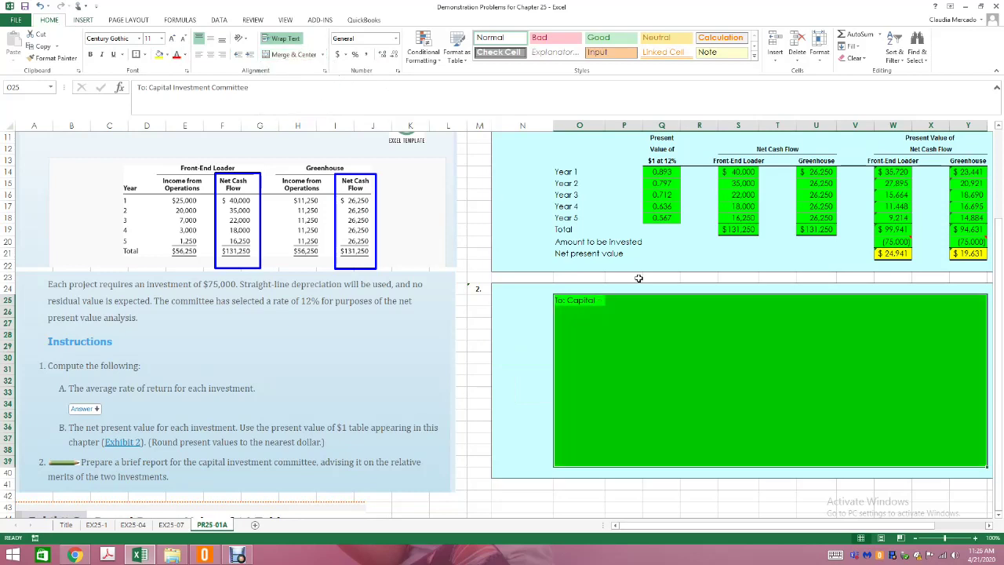
click(731, 385)
click(581, 303)
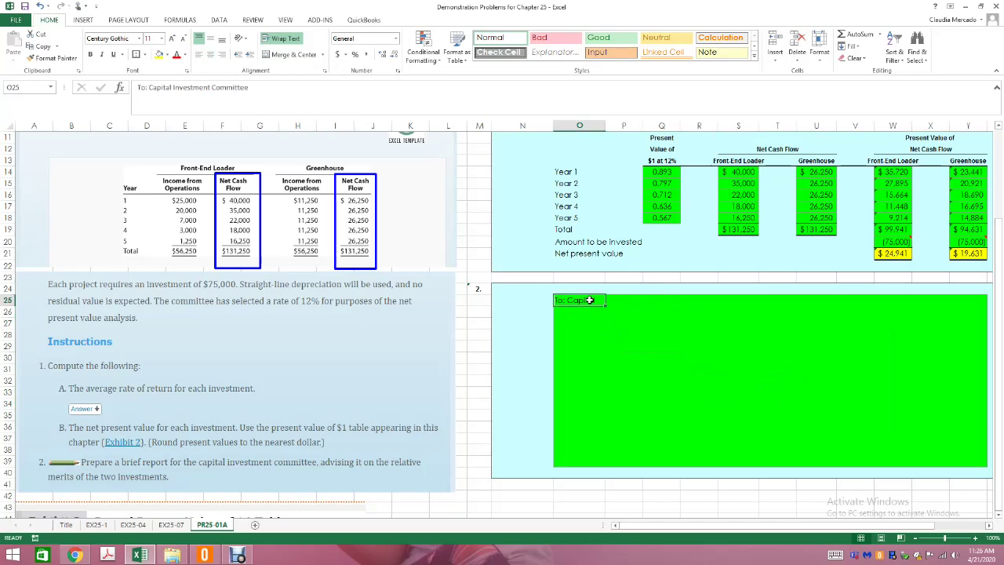
- Merge O25:Y25 into one cell for the report heading and left-align its text
drag(588, 299, 977, 299)
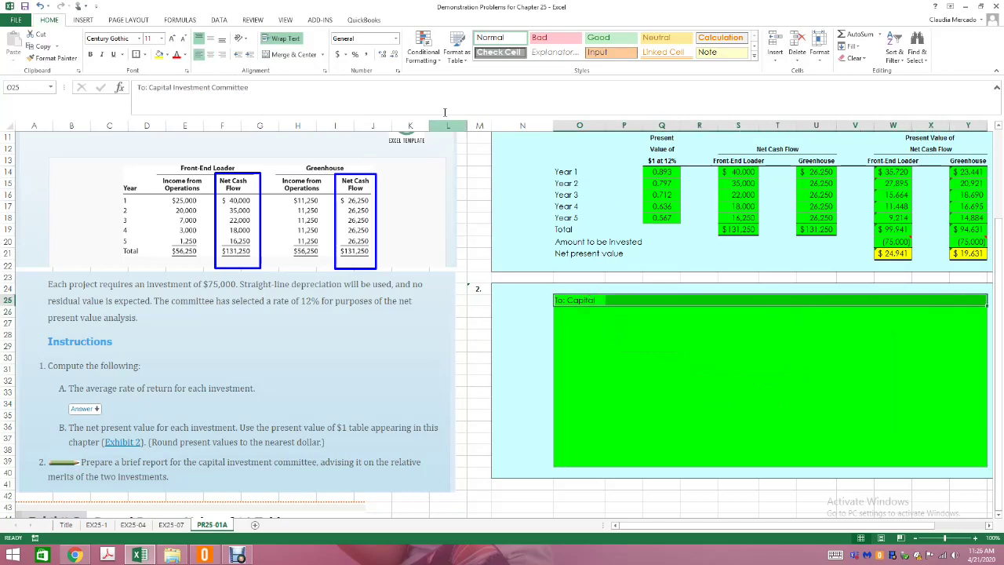
click(291, 54)
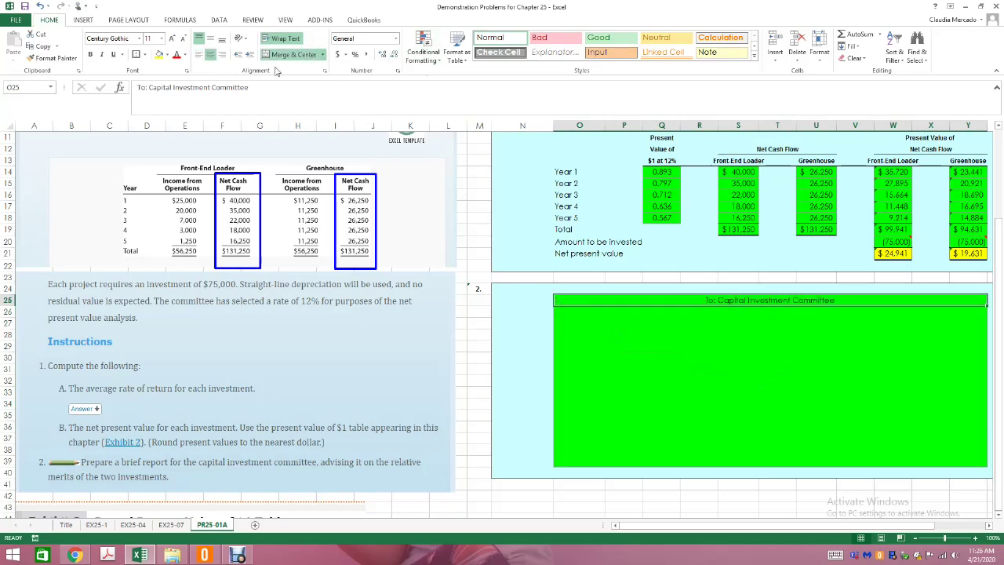
click(198, 54)
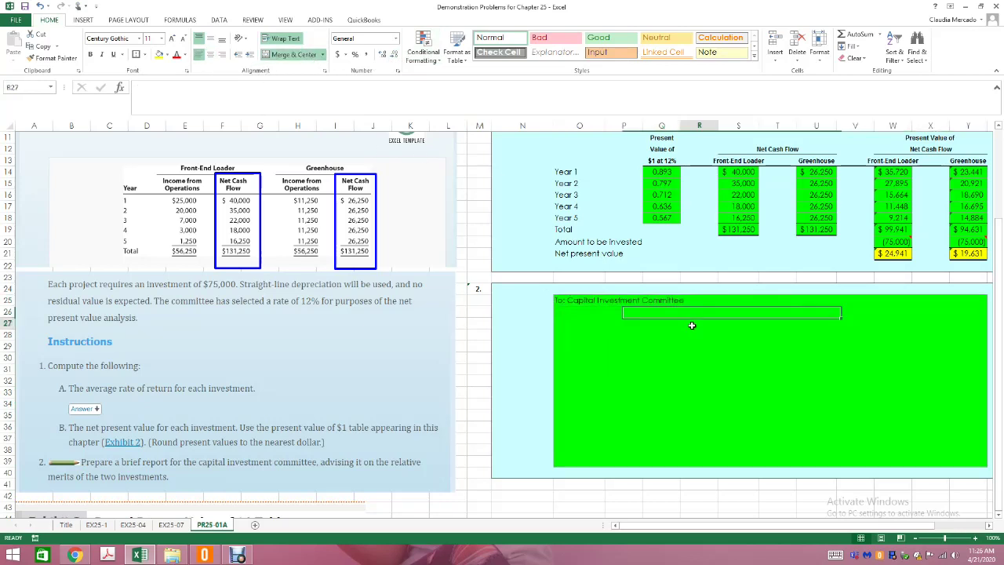
- Enter "A. Both projects offer the same average annual rate of return of" in O26 as the report's first point
click(577, 312)
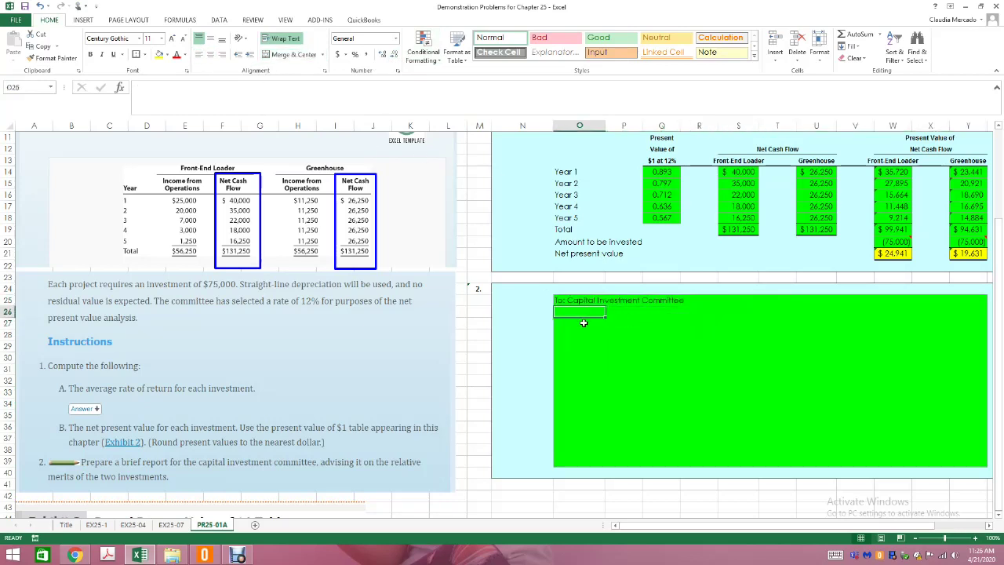
text(A)
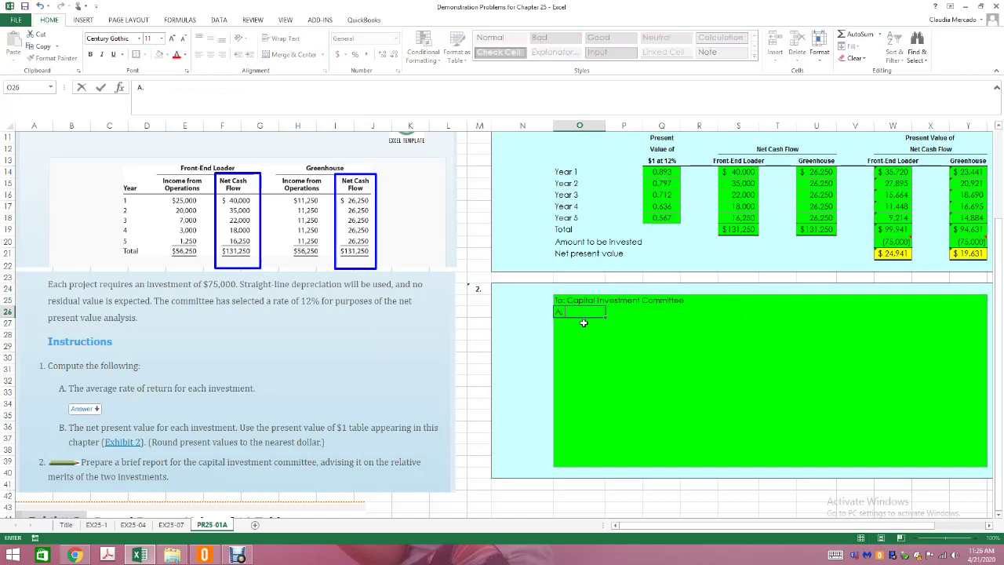
text(. both)
text(Both projec)
text(ts of)
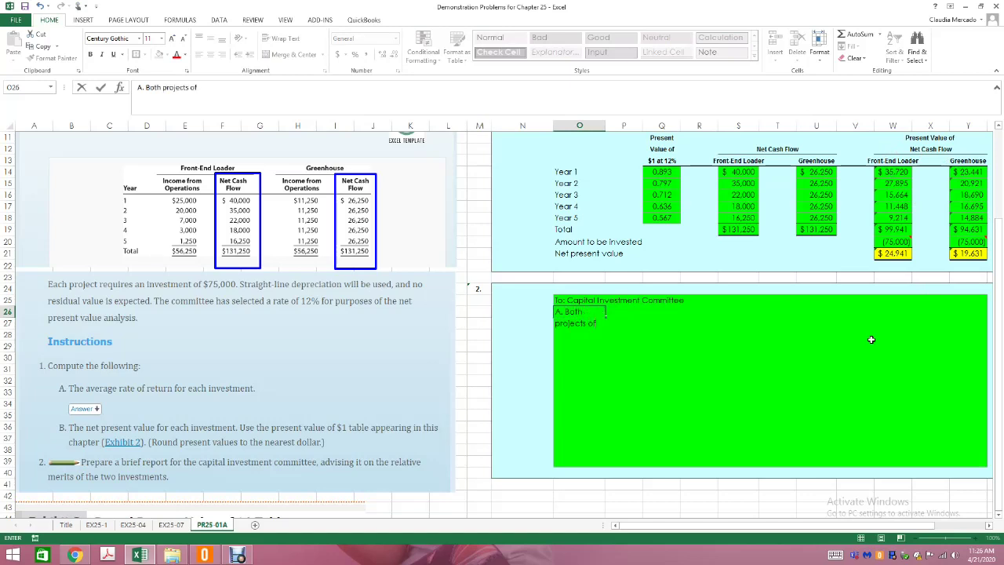
text(fer the same average)
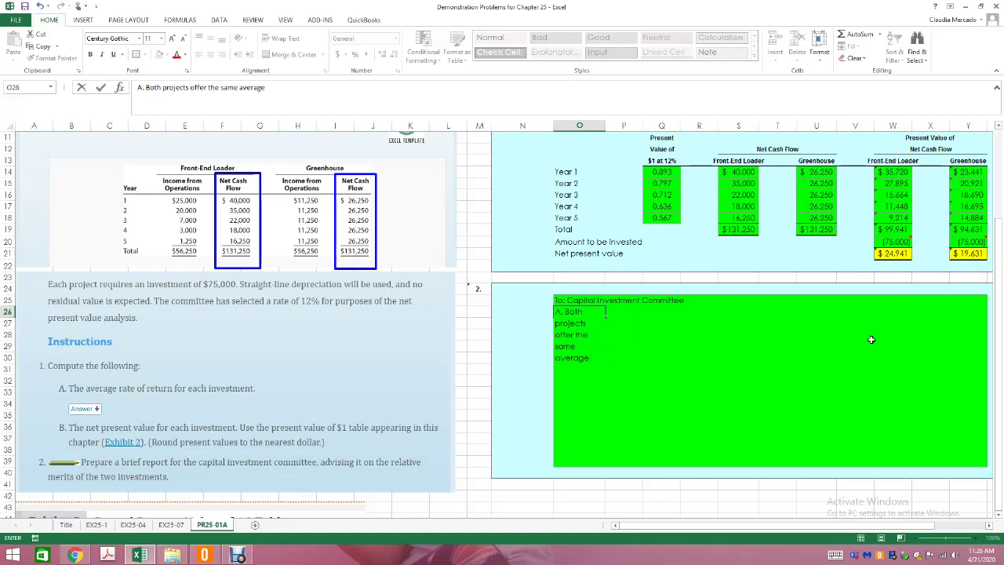
text( annu)
text(te of return of)
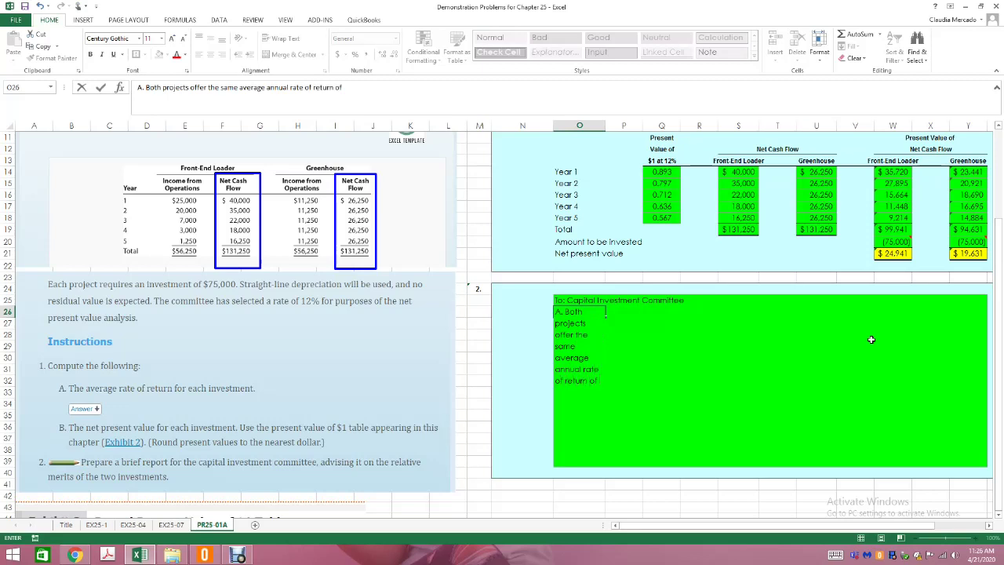
text( 12%)
key(BackSpace)
key(BackSpace)
key(BackSpace)
- Complete the first point in O26 by adding "30%." to the end of the sentence
scroll(631, 398, up, 4)
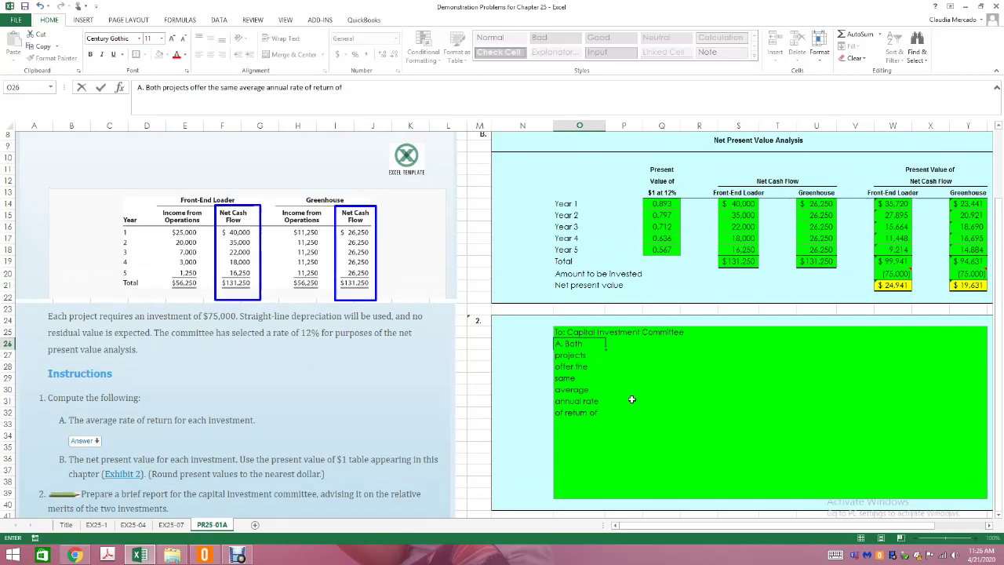
scroll(698, 385, down, 3)
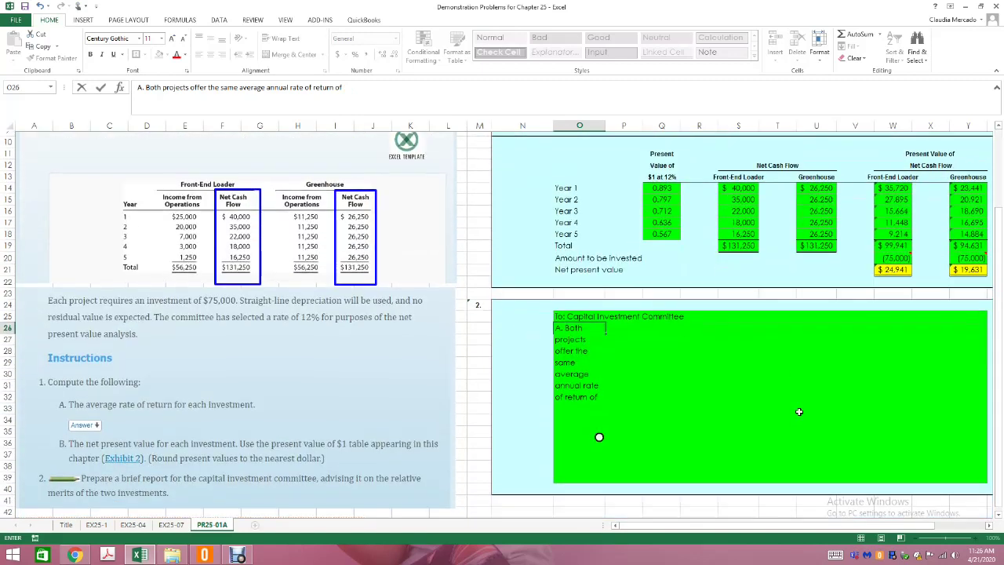
text(30%.)
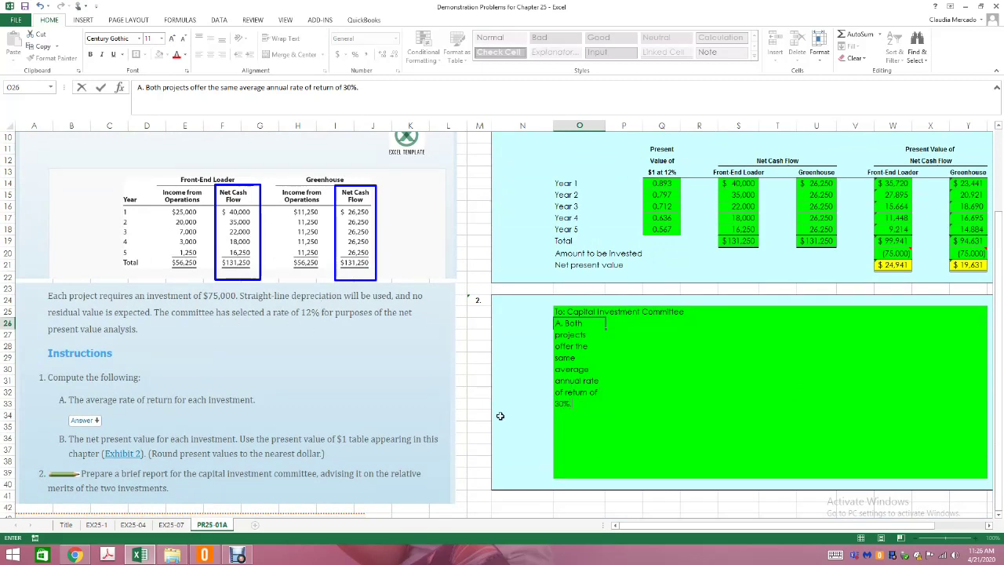
key(Return)
- Merge O26:Y26 into one cell for the first point and left-align its text
drag(590, 364, 969, 365)
click(292, 54)
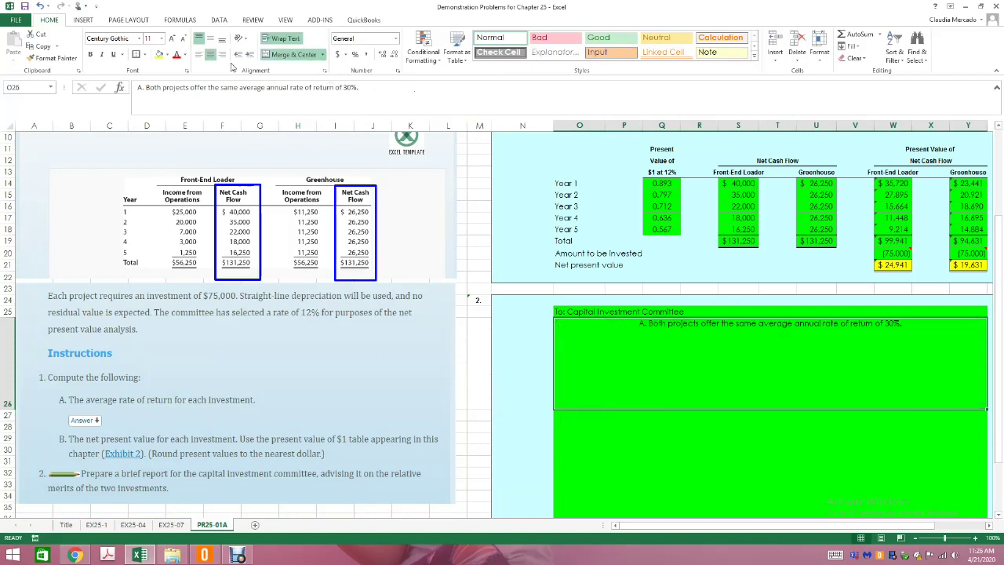
click(199, 55)
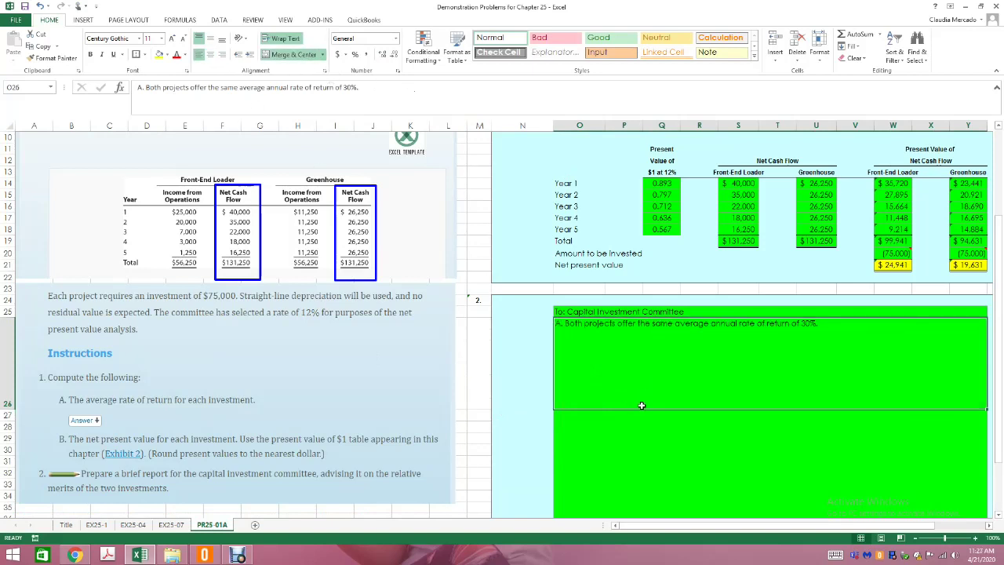
click(624, 439)
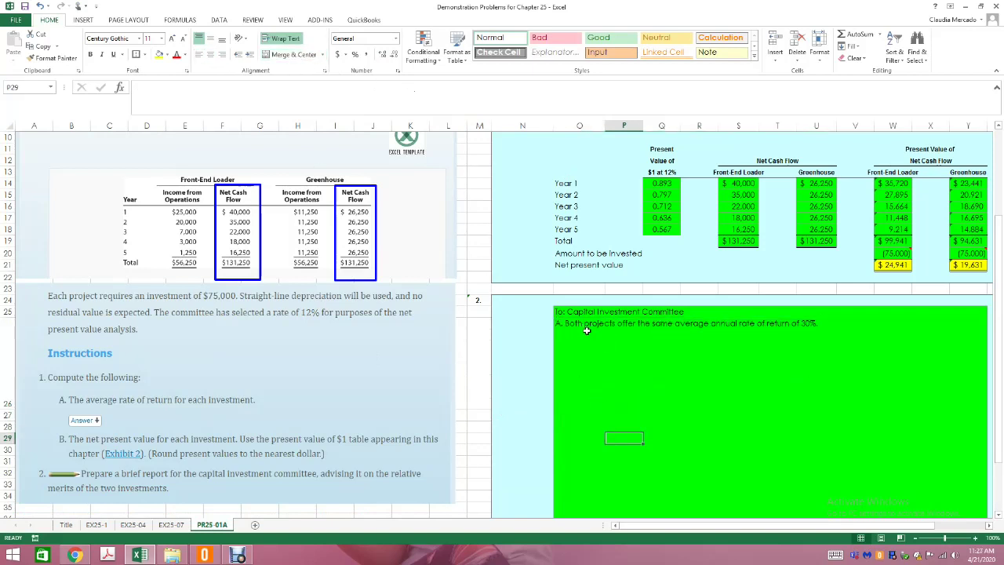
scroll(721, 408, up, 3)
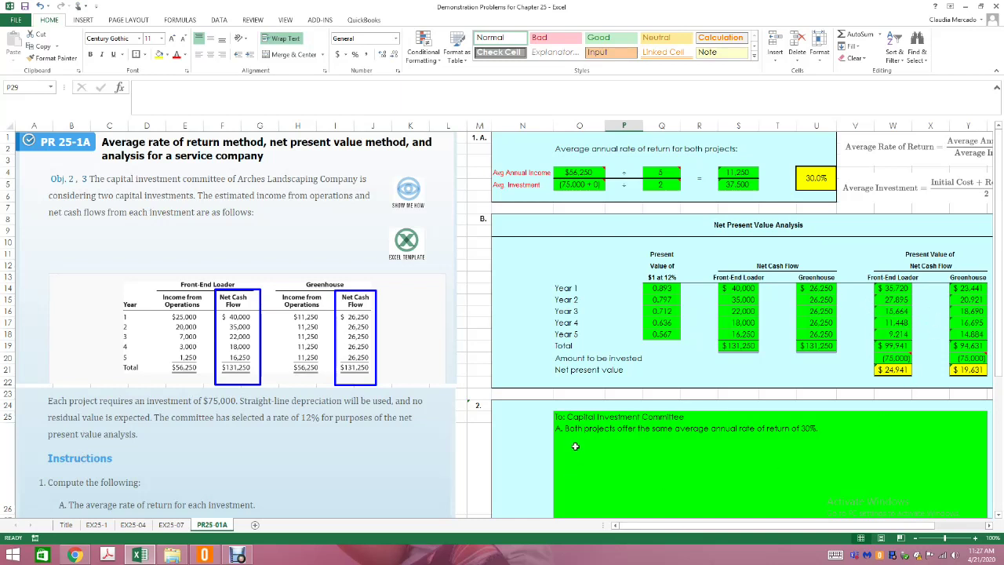
click(856, 464)
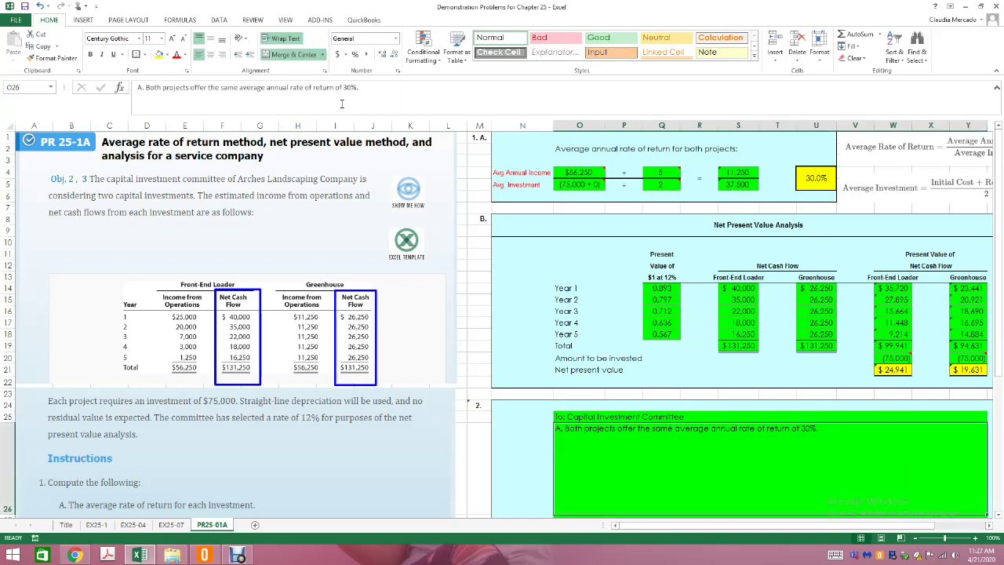
click(395, 87)
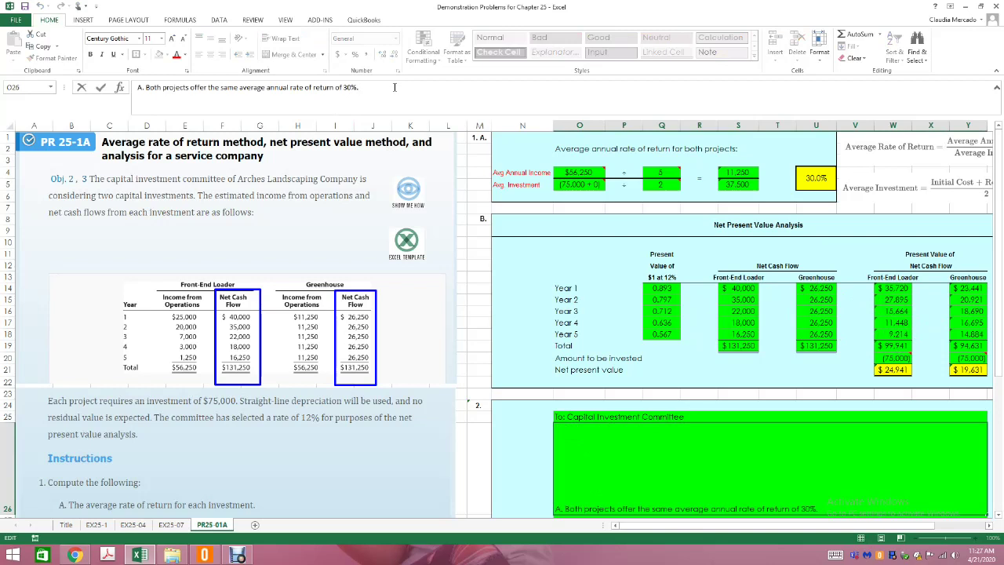
click(561, 459)
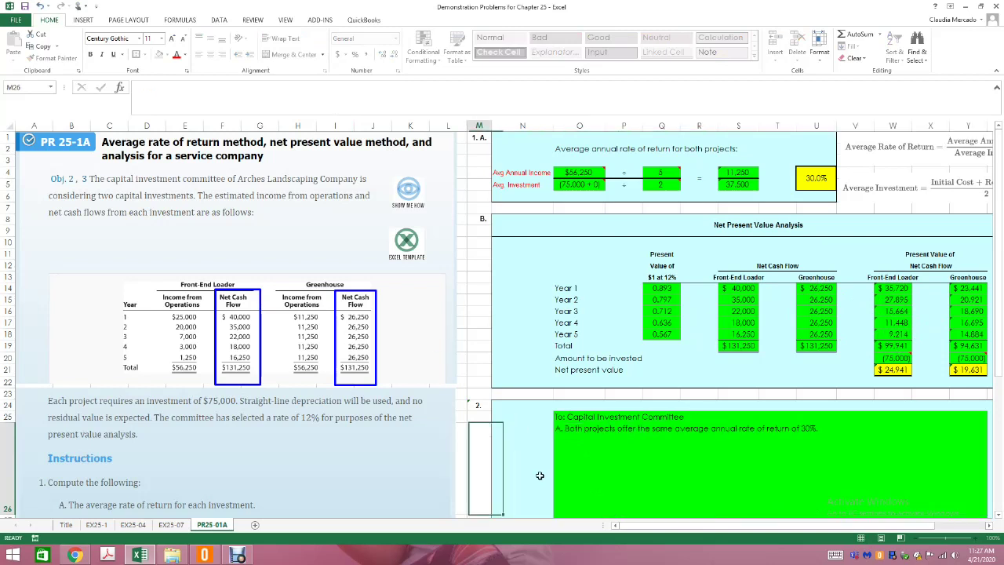
scroll(769, 467, down, 3)
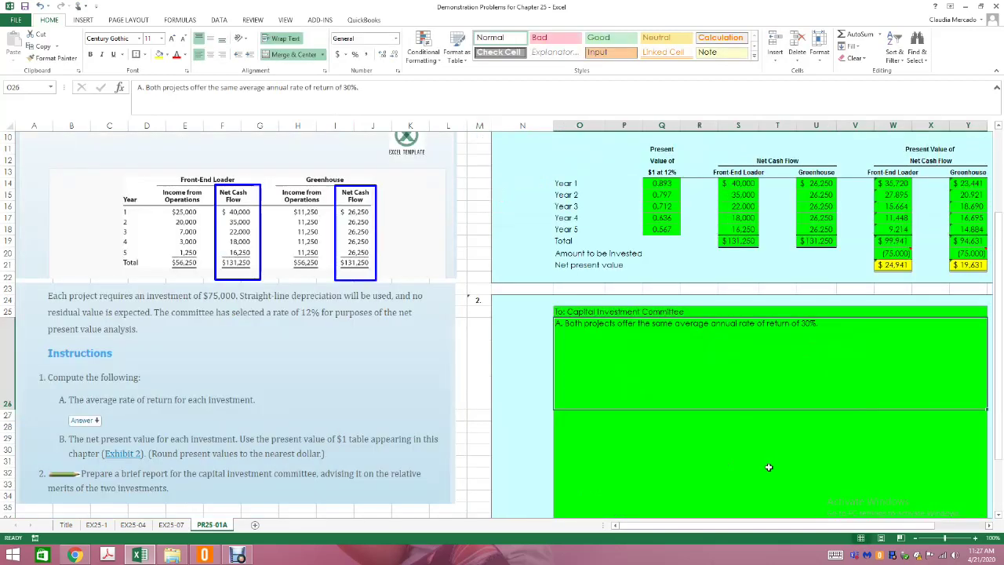
- Enter in O27 "B. Although both projects exceed the selected rate established of 12%, the front end loader offers a larger net present value"
click(587, 418)
text(B/)
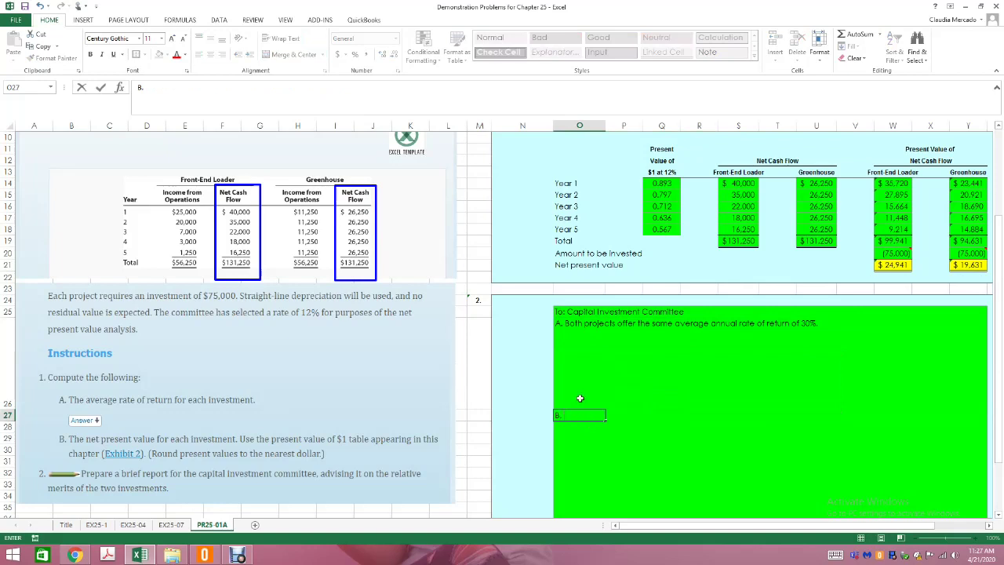
scroll(619, 372, up, 1)
scroll(619, 372, up, 3)
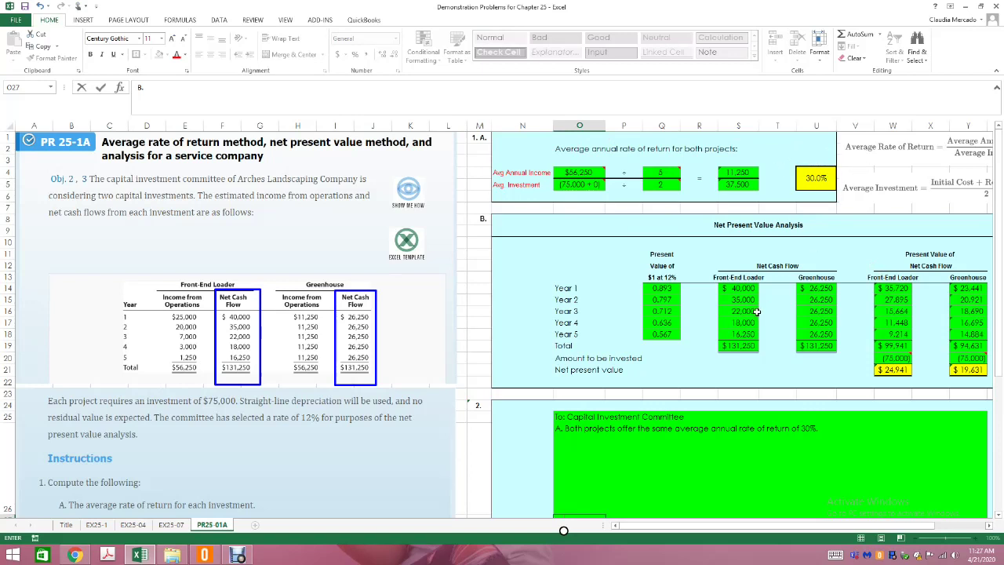
scroll(755, 310, down, 3)
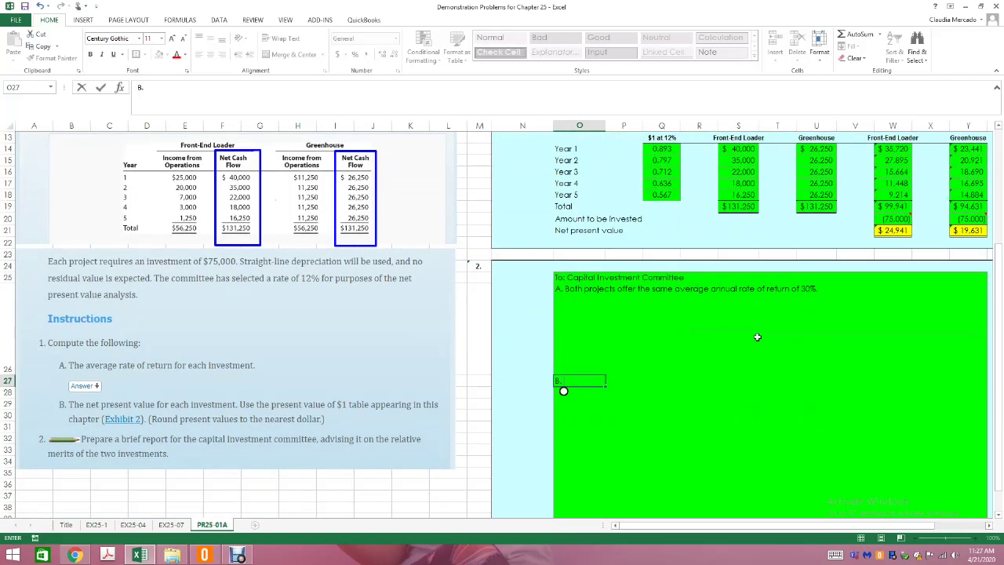
scroll(600, 171, up, 3)
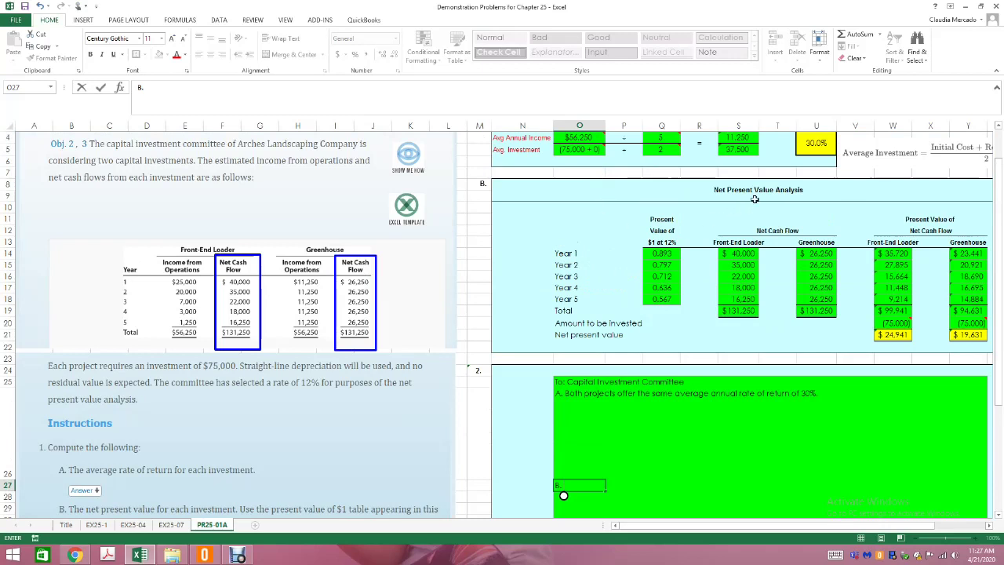
scroll(757, 239, down, 4)
scroll(759, 256, down, 1)
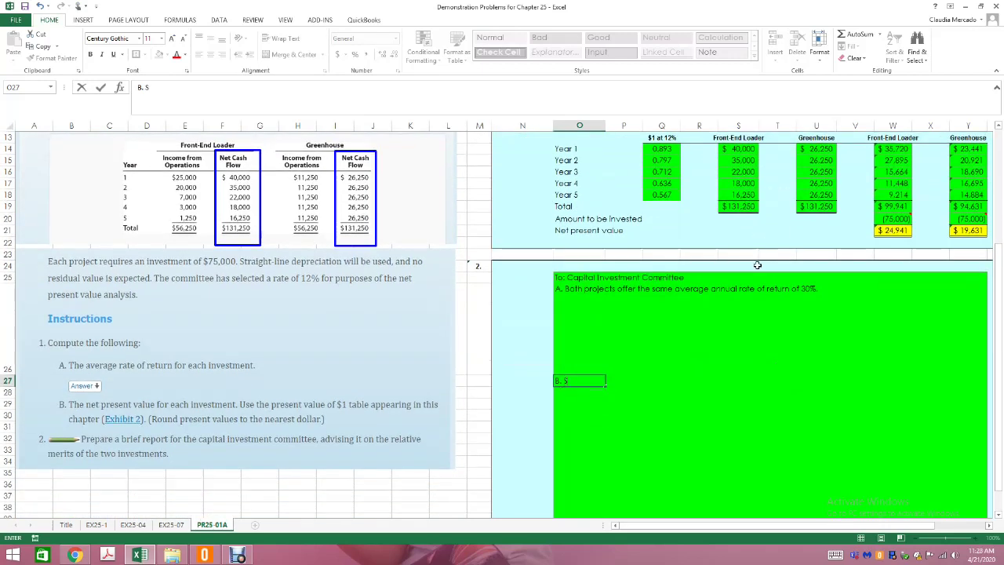
text(Although both project)
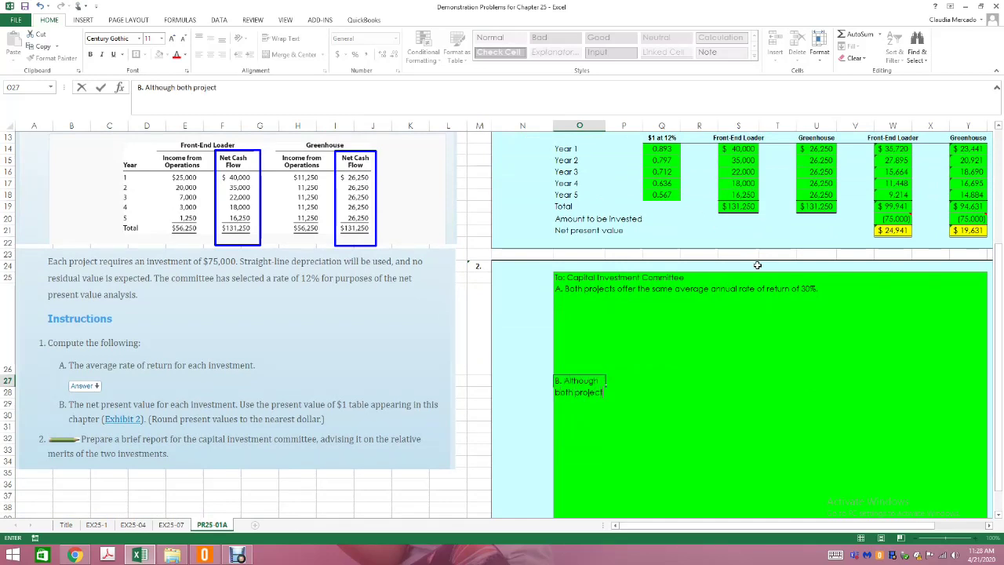
text(s excee)
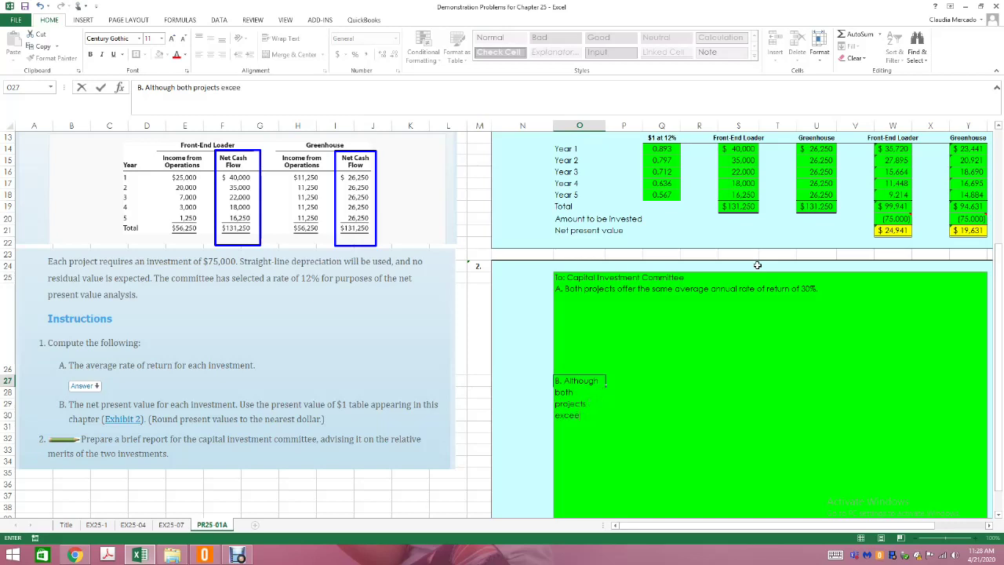
text(d the selected rate)
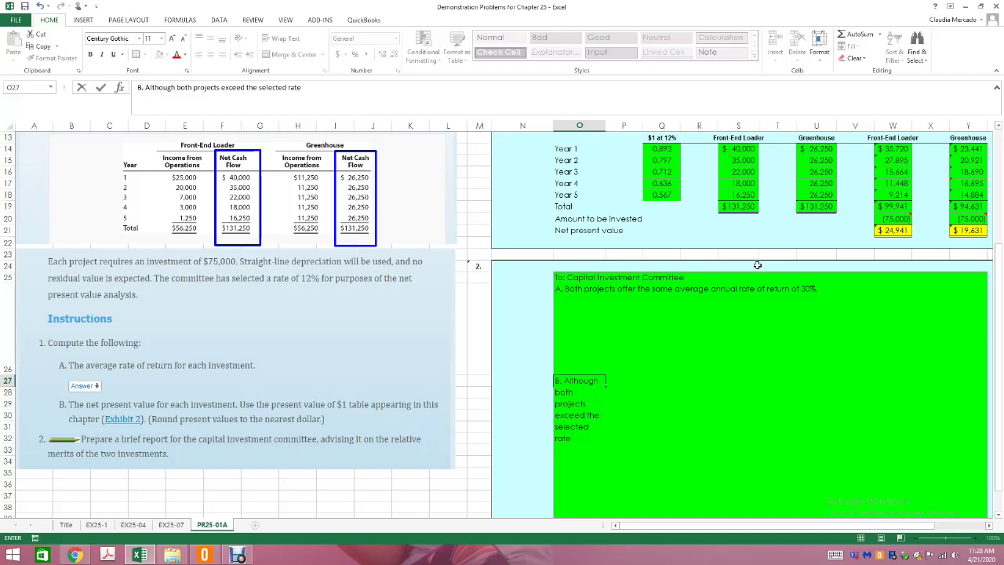
text( established of 12%)
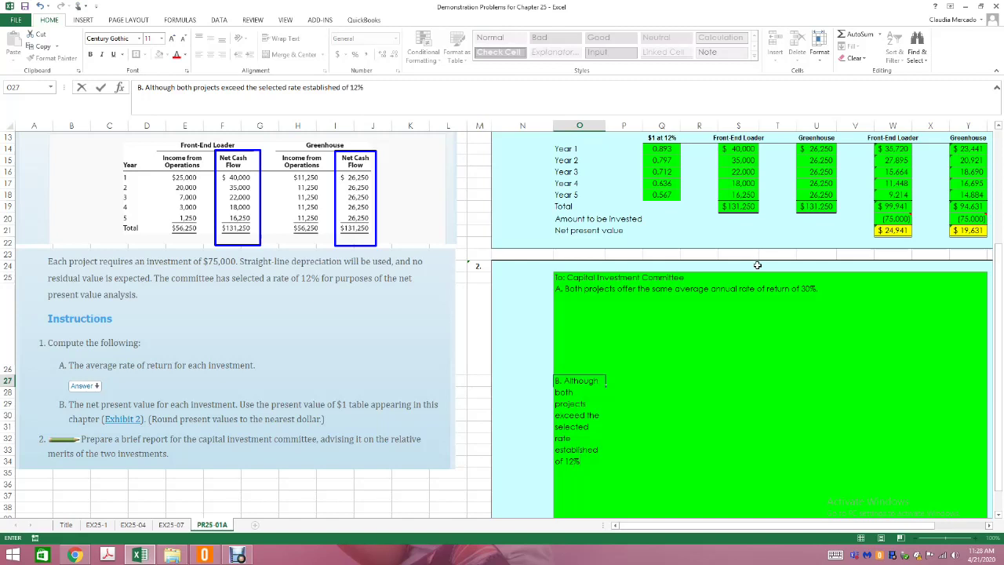
text(, the front end loader)
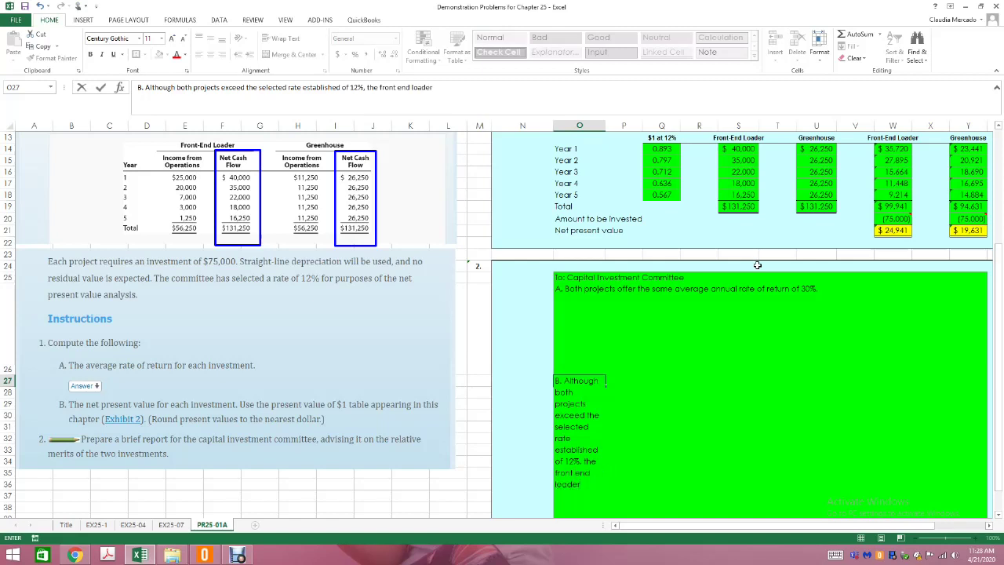
text( offers a larger net present va)
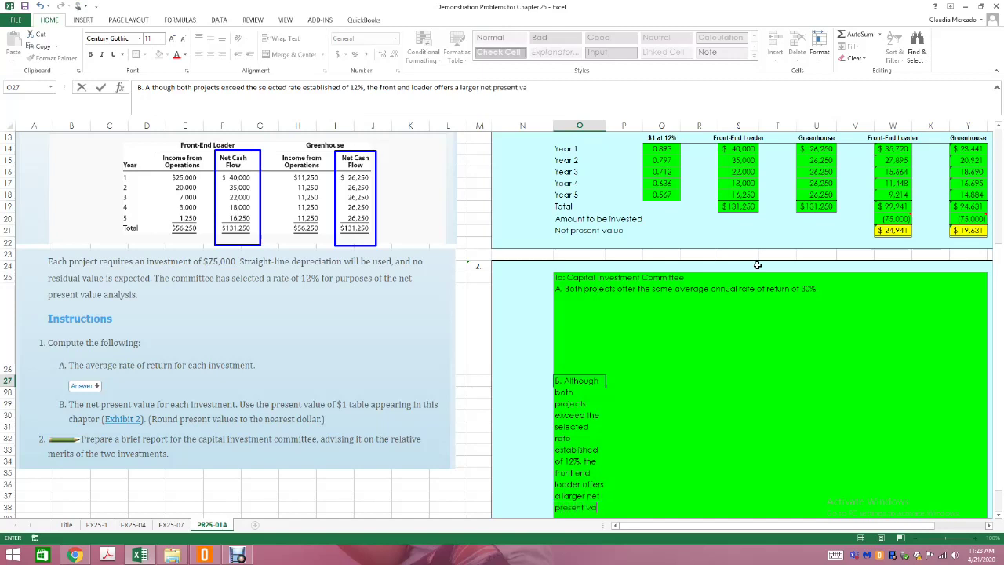
text(lue)
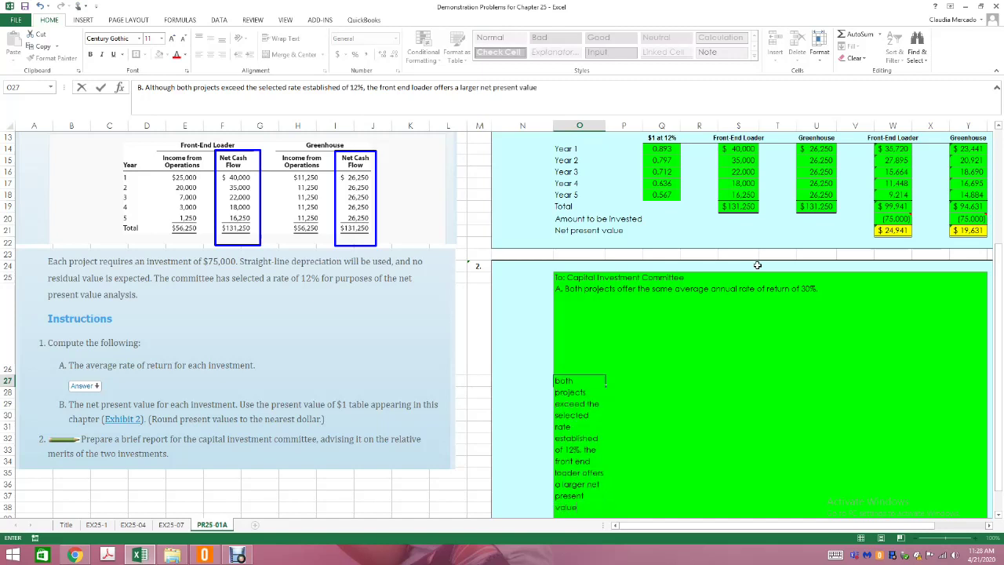
- Continue the second point in O27 with ". The front-end loader has a larger net present value because"
text(. The front)
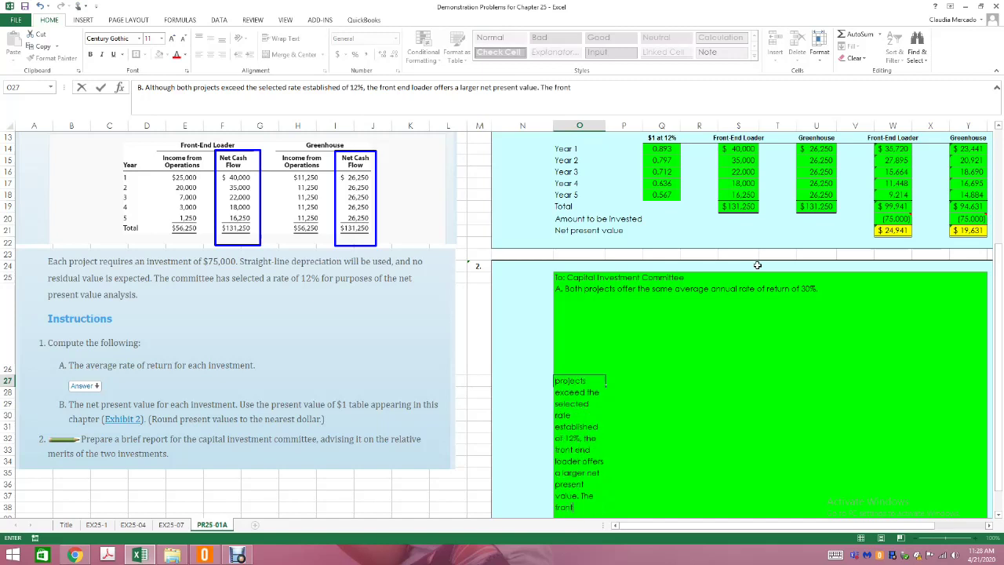
text(-end lo)
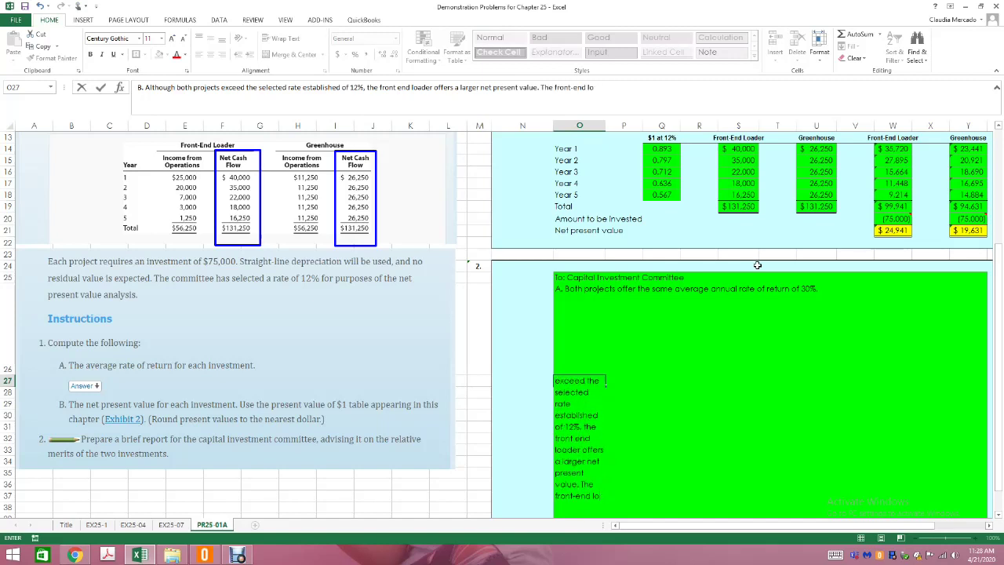
text(ader has a larger)
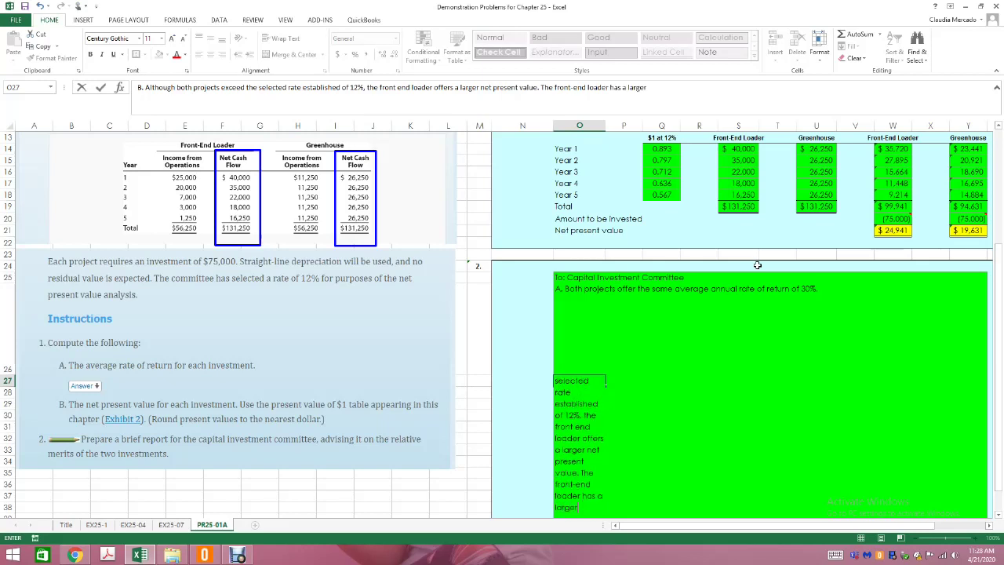
text( net present value bec)
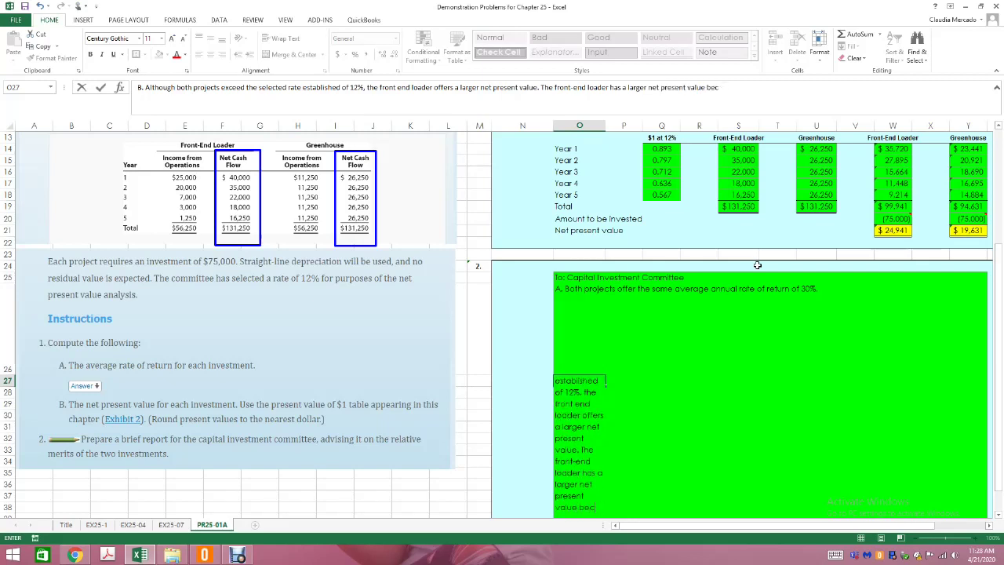
text(ause)
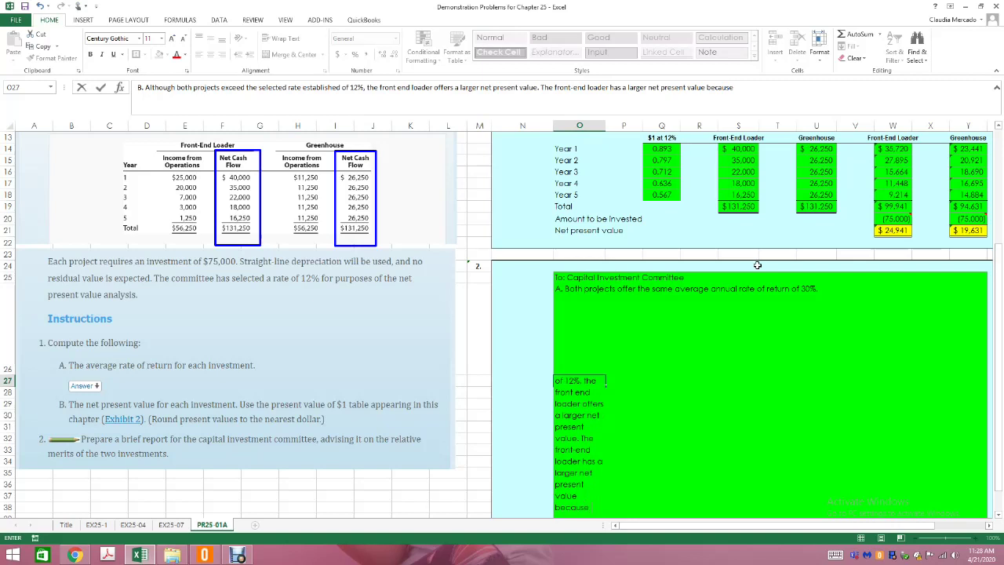
- Finish the reason in O27 with "it has larger cash flows occuring earlier in time compared to the greenhouse"
text( it has)
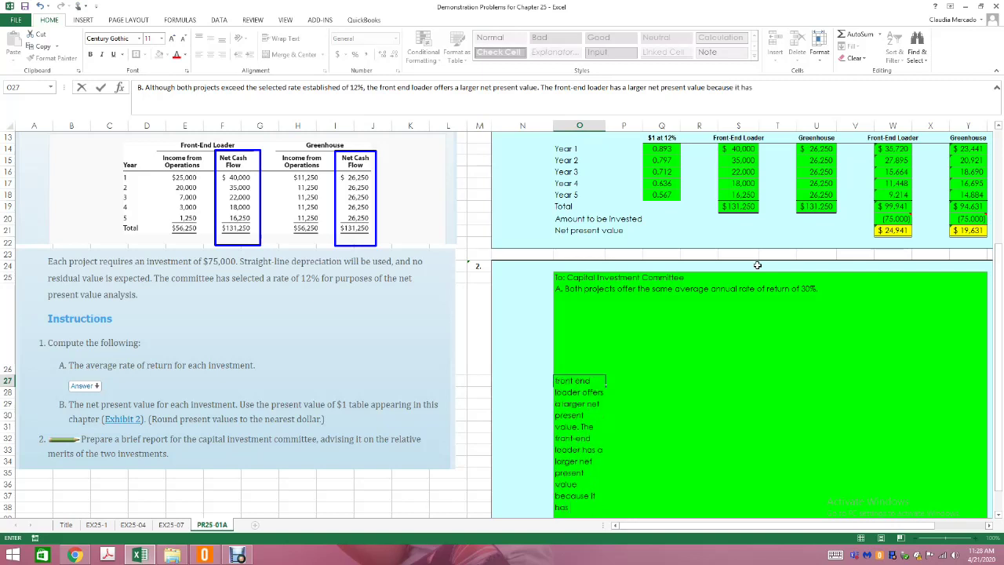
text( larger cash)
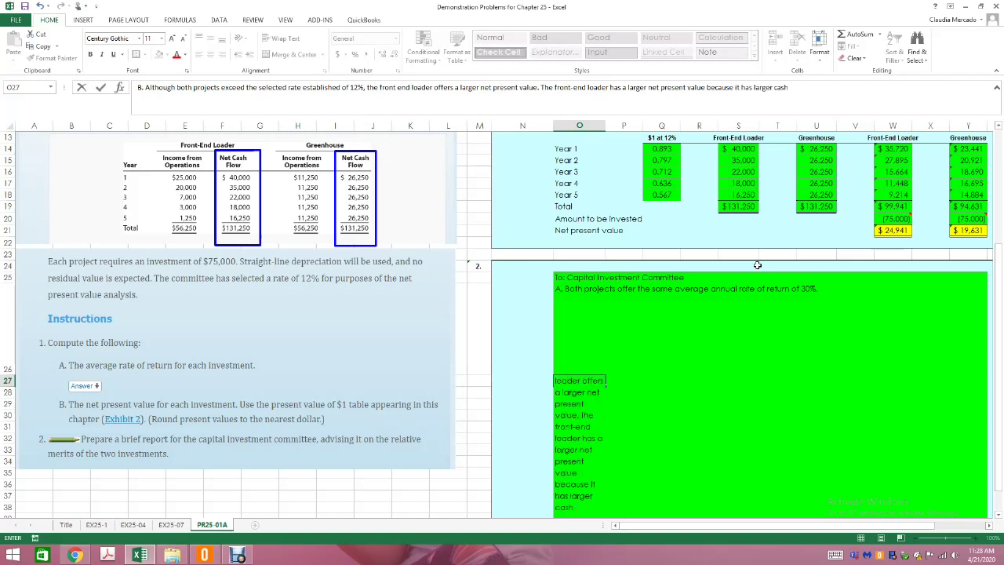
text( flows offuring)
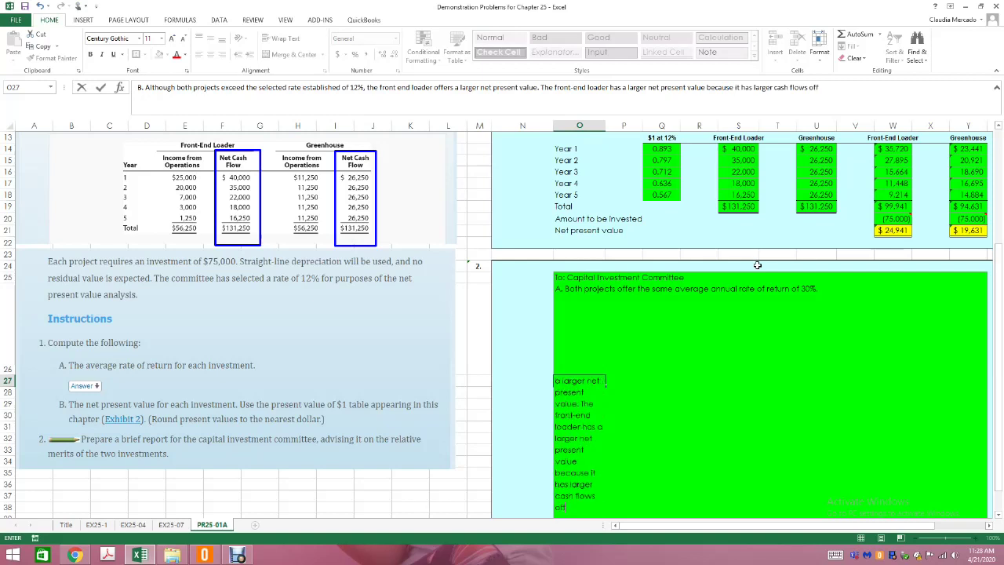
key(BackSpace)
key(BackSpace)
key(BackSpace)
key(BackSpace)
key(BackSpace)
text(c)
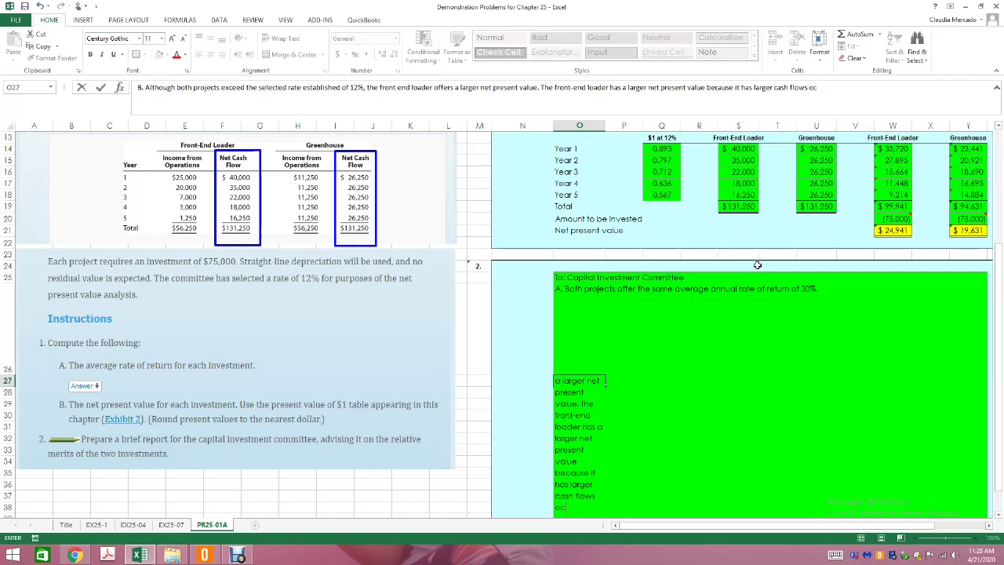
text(curing earlin)
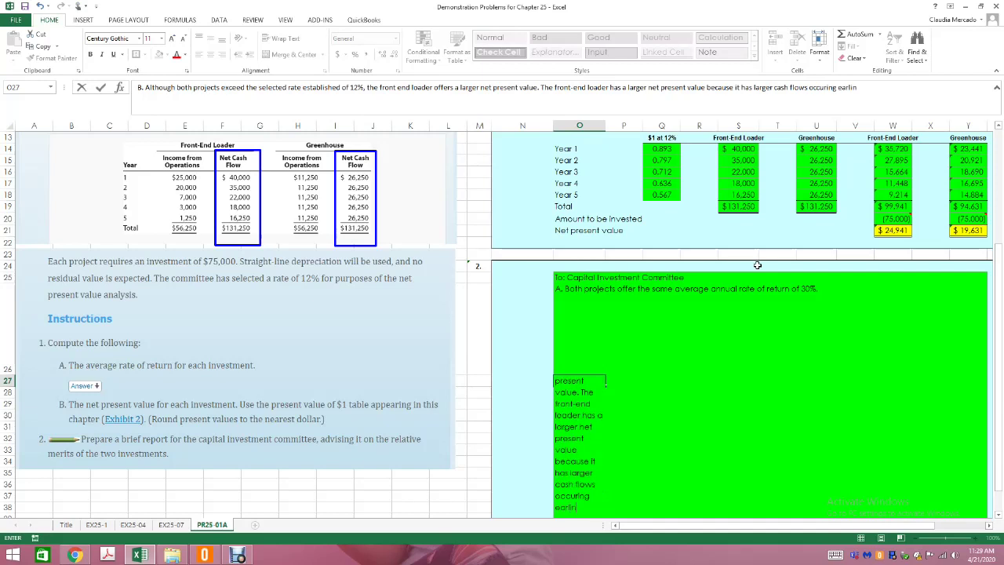
text(ier in time)
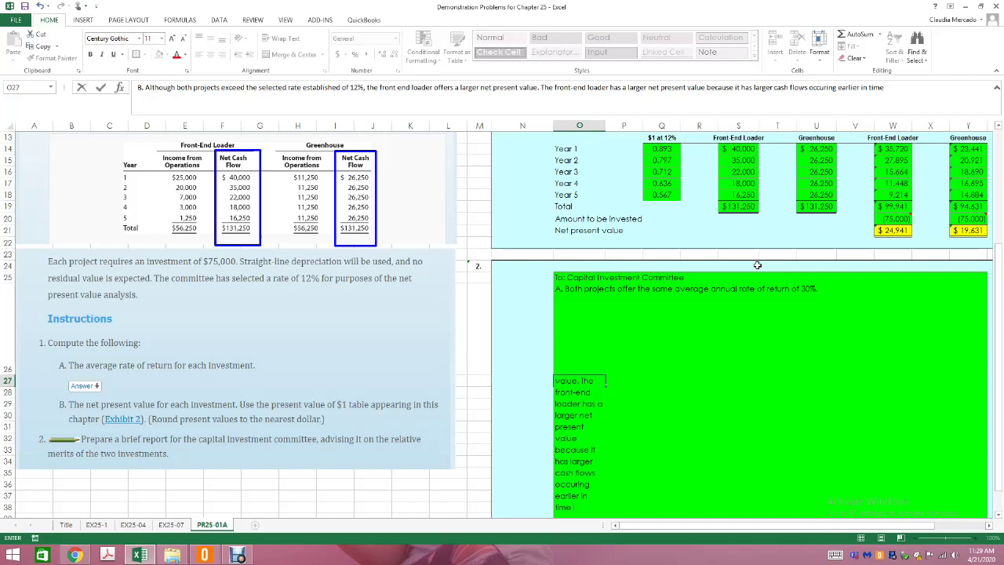
text( compared to the)
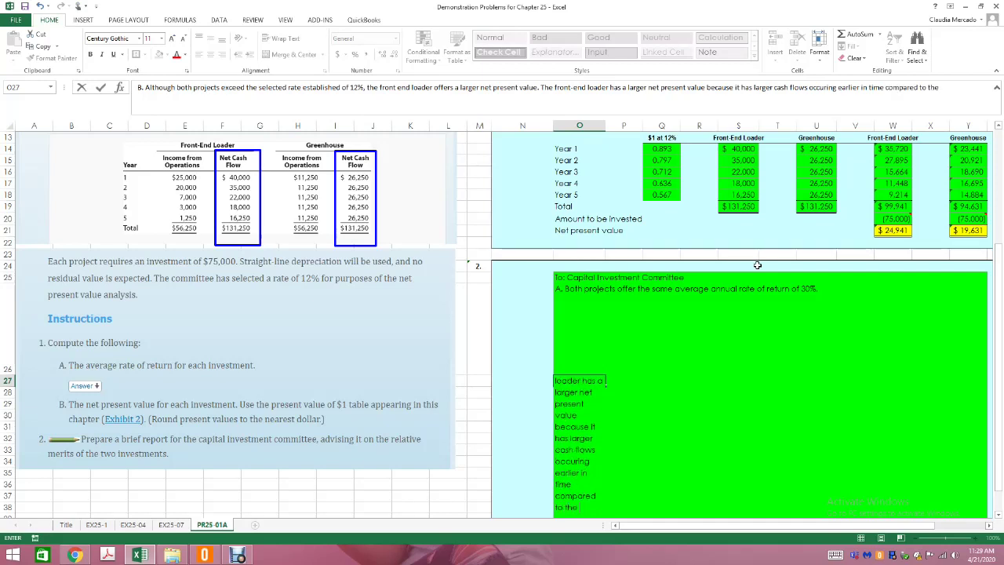
text( greenhouse)
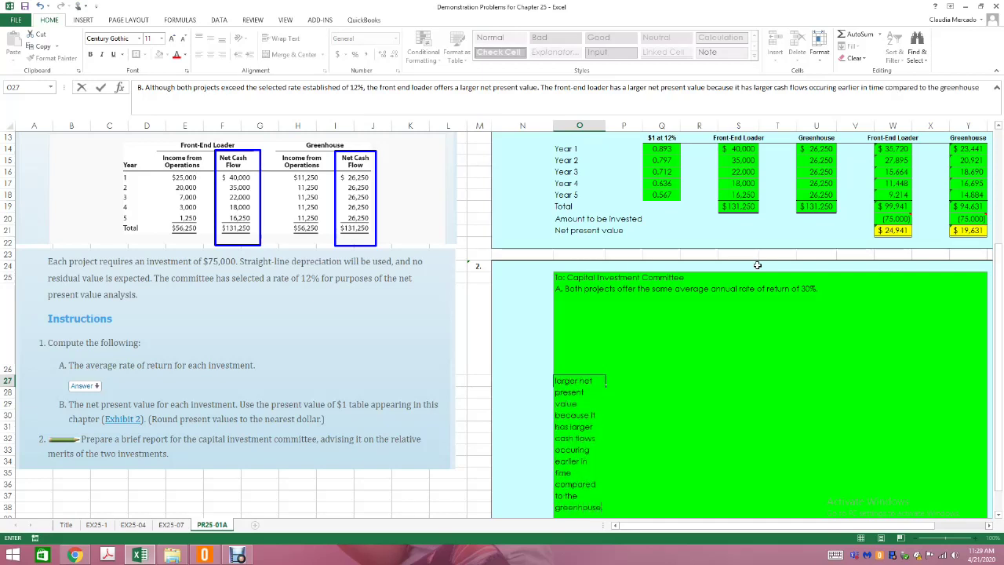
- Conclude O27 with "Thus, if only one project would accepted, the front-end loader would be the more attractive option."
text(. Thus)
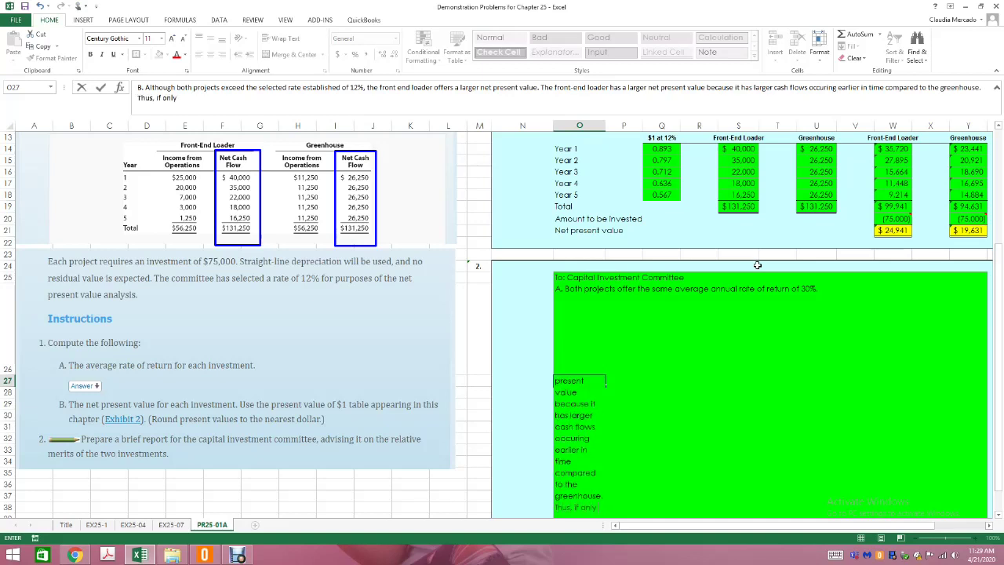
text(, if only one poject)
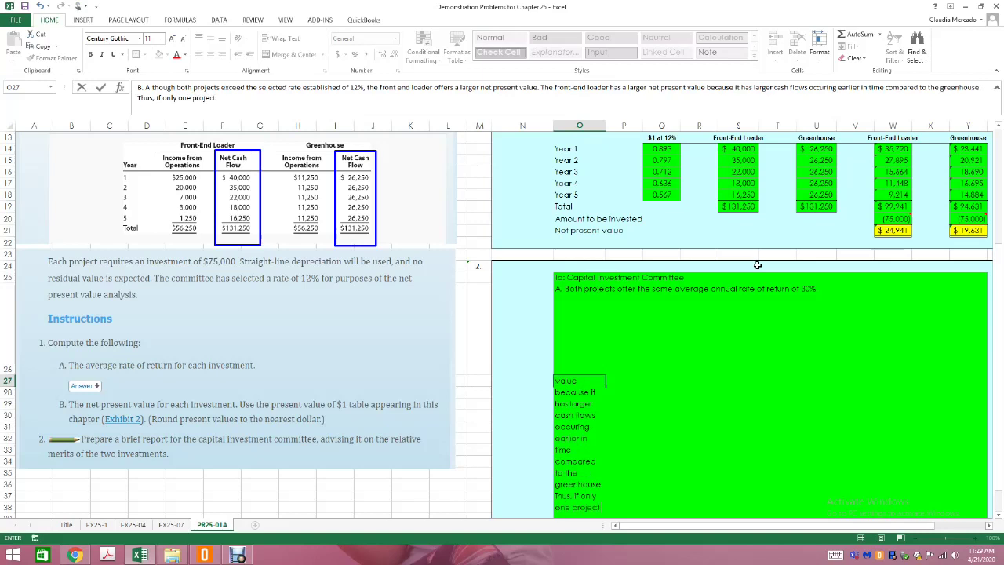
text( woul)
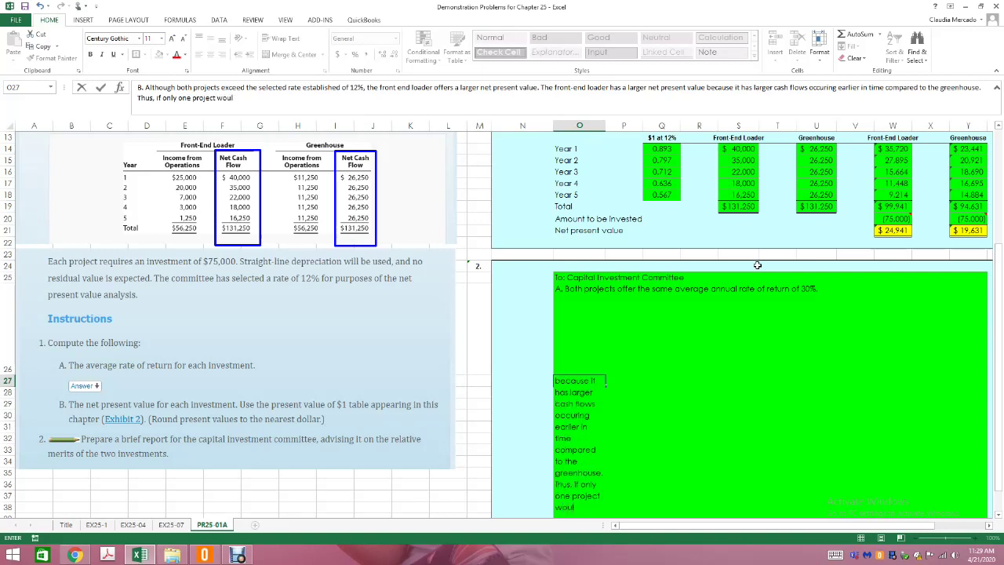
text(d accepted. the f)
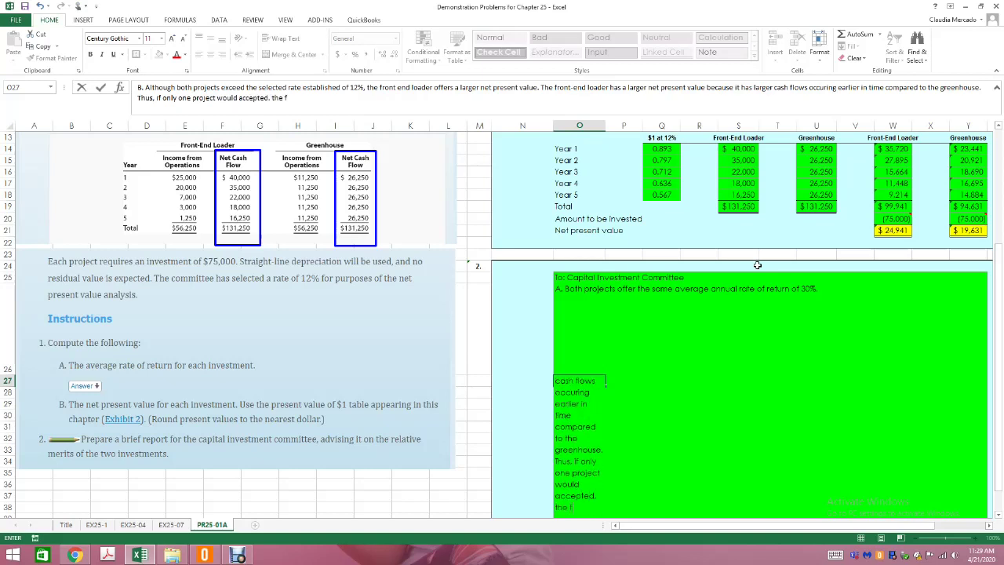
text(ront-end loader wi)
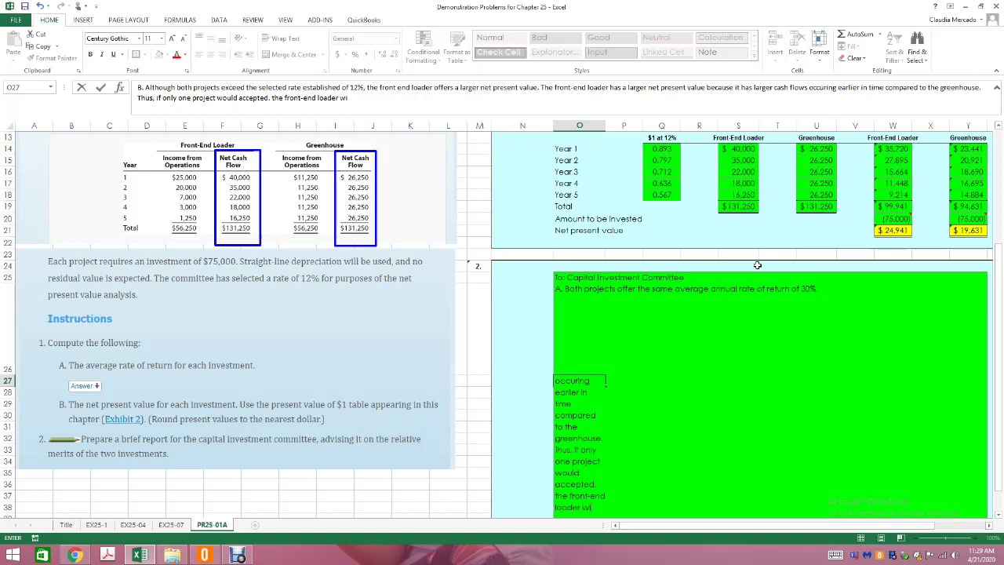
text(ll)
key(BackSpace)
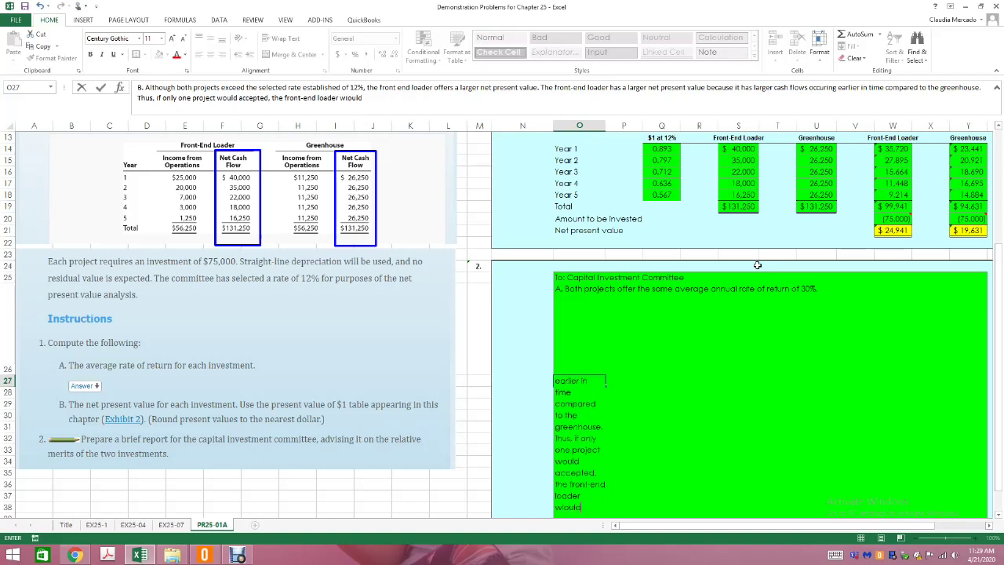
key(BackSpace)
key(BackSpace)
key(BackSpace)
text(ould be the more attracti)
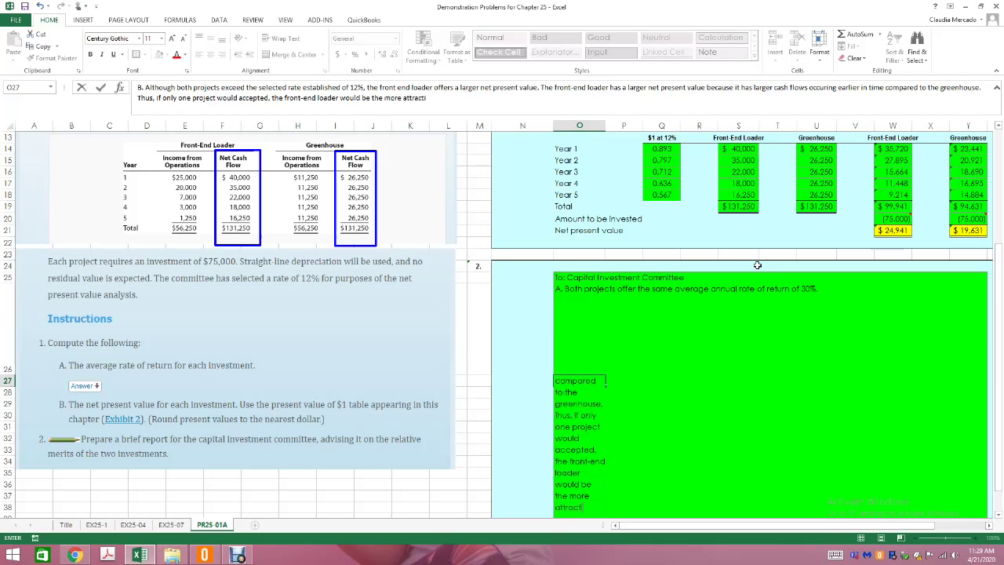
text(ve option.)
key(Return)
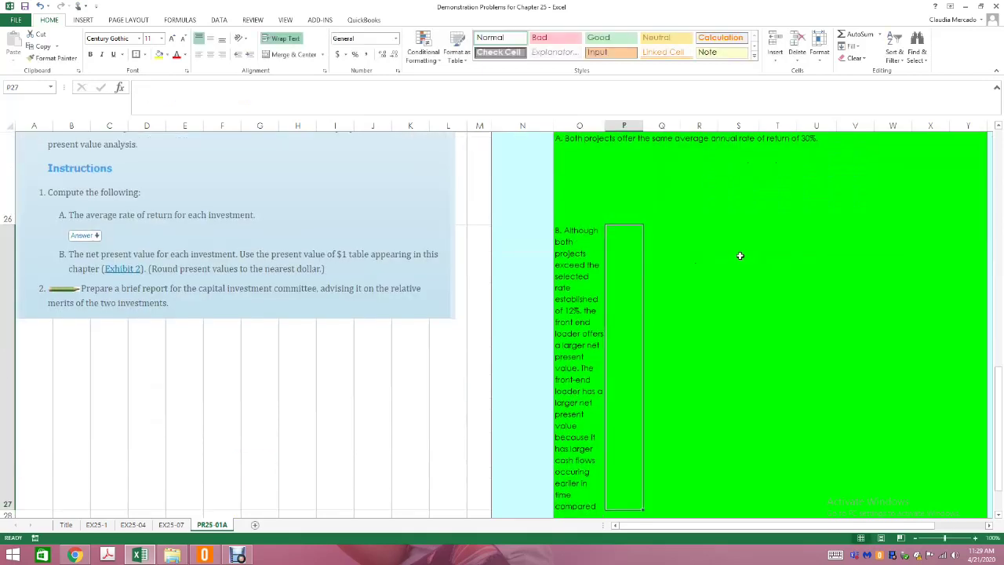
- Merge O27:Y27 into one cell for the second point and left-align its text
drag(581, 298, 895, 312)
click(292, 54)
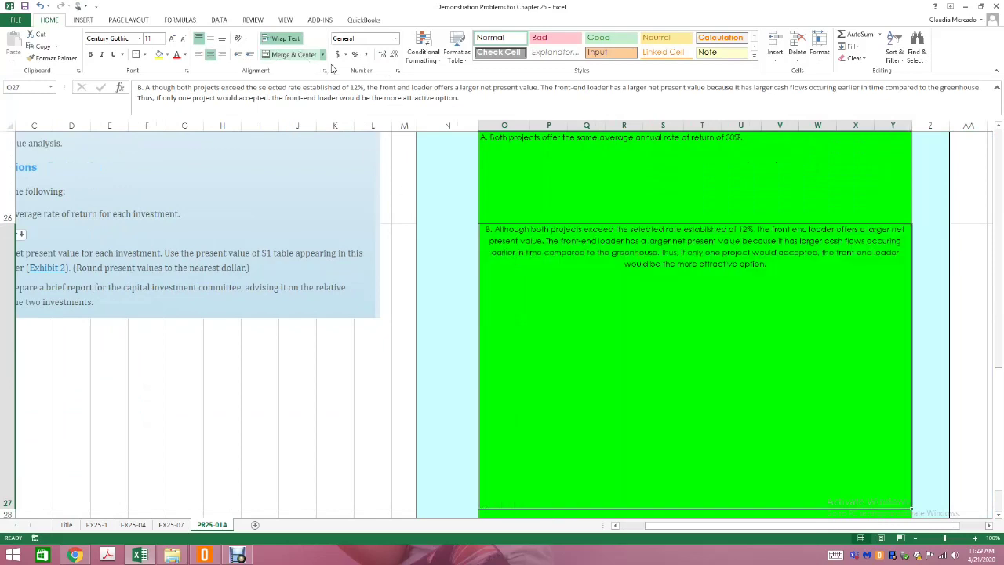
click(198, 54)
- Review the finished report against the average rate of return, the net present value analysis and the problem instructions
scroll(643, 365, up, 6)
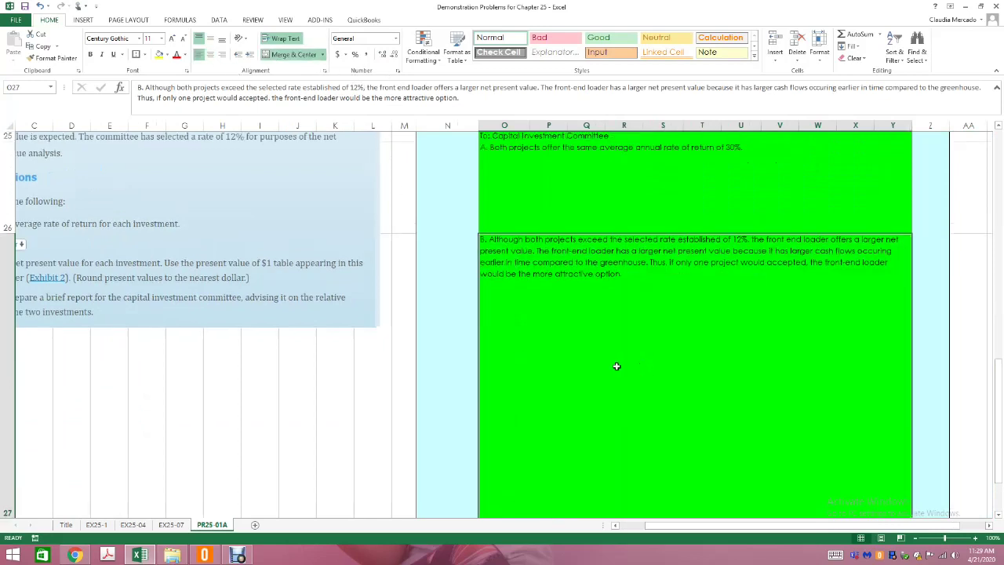
scroll(749, 277, up, 1)
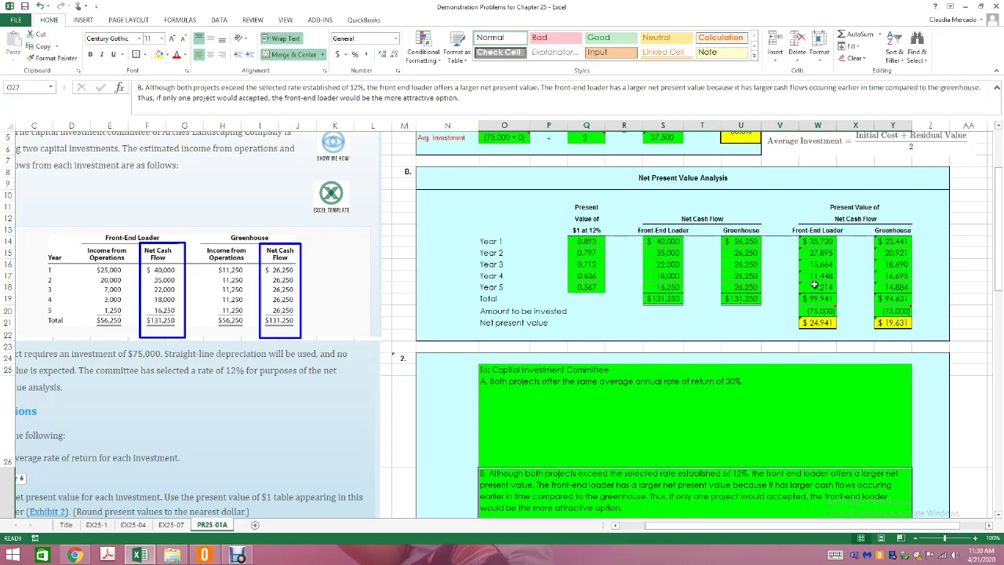
scroll(823, 314, down, 2)
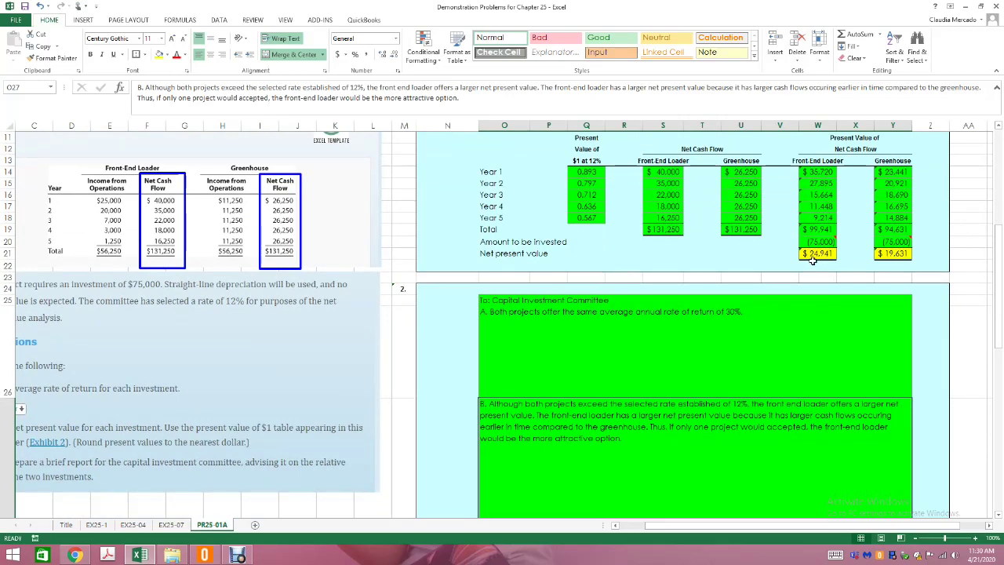
scroll(816, 261, up, 3)
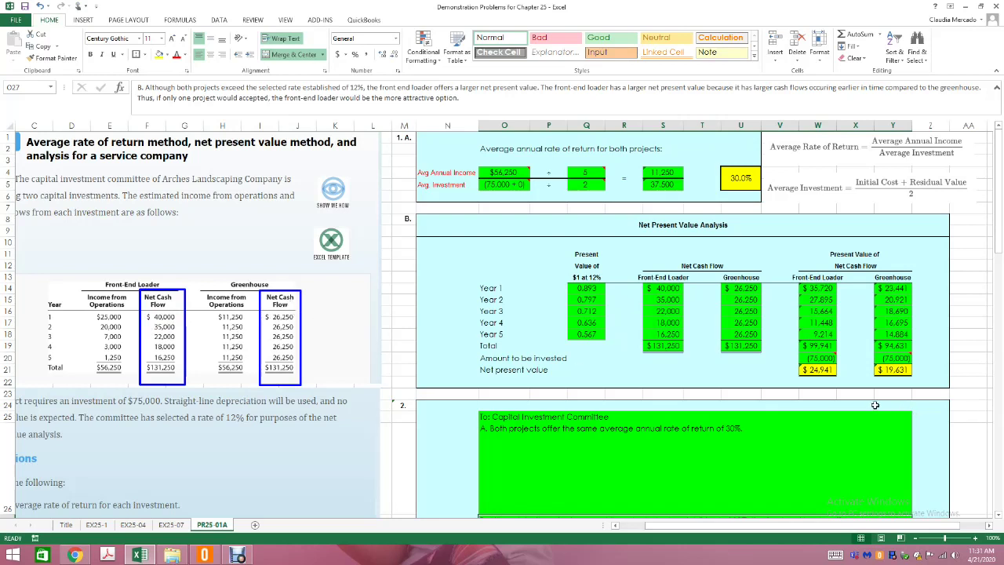
scroll(873, 406, down, 3)
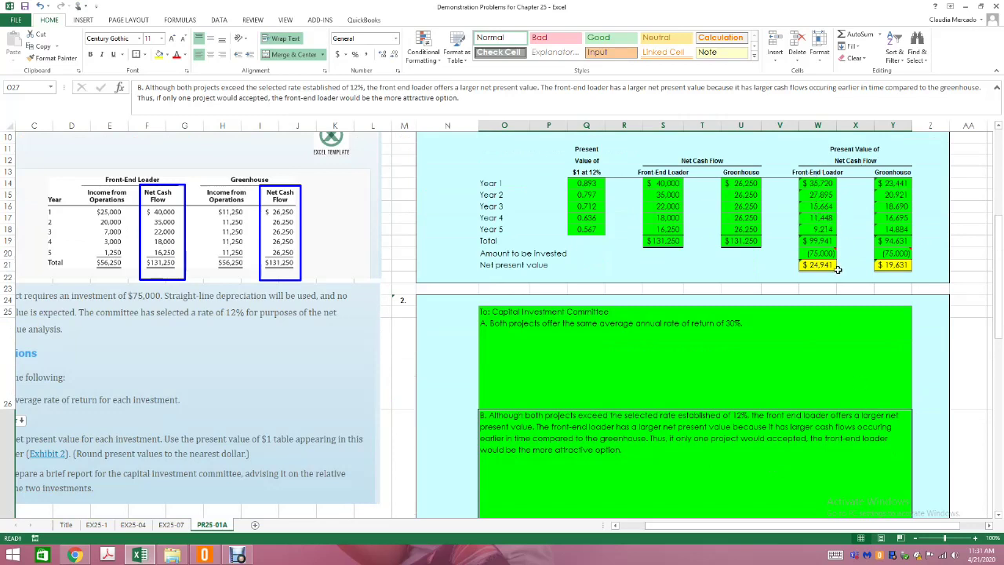
scroll(841, 277, down, 3)
scroll(840, 287, up, 6)
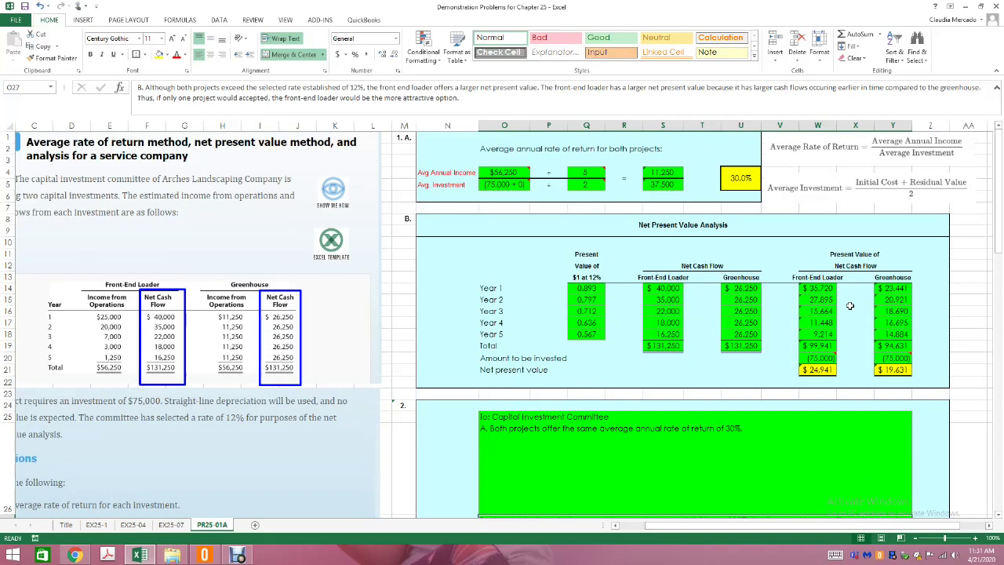
scroll(850, 306, down, 7)
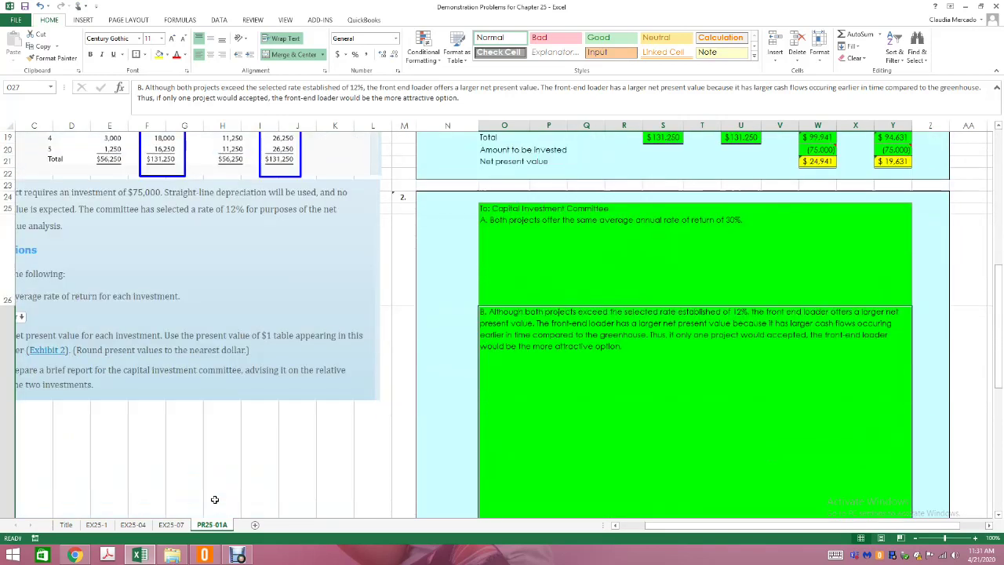
scroll(651, 525, left, 2)
scroll(298, 469, up, 5)
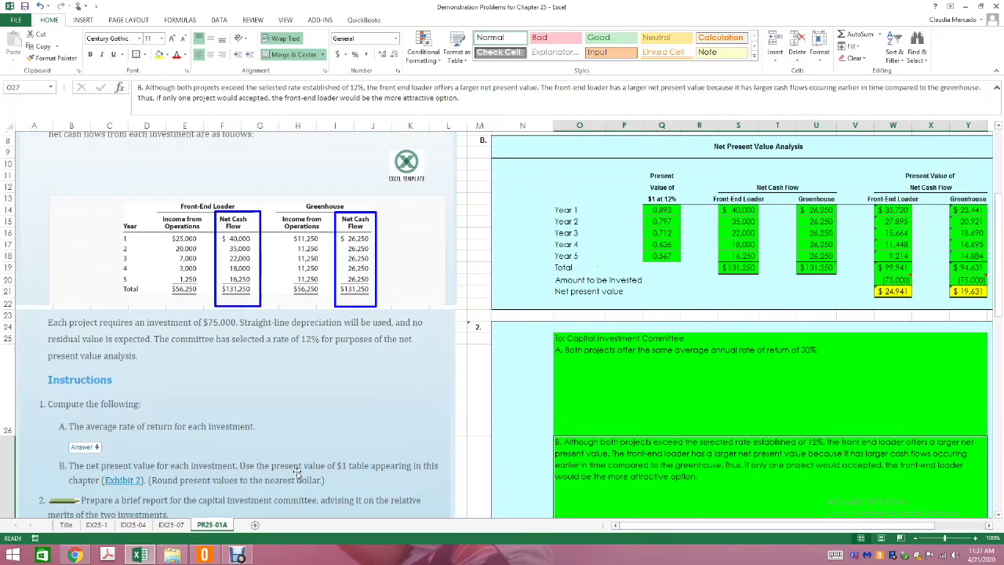
scroll(299, 469, up, 2)
scroll(317, 471, down, 15)
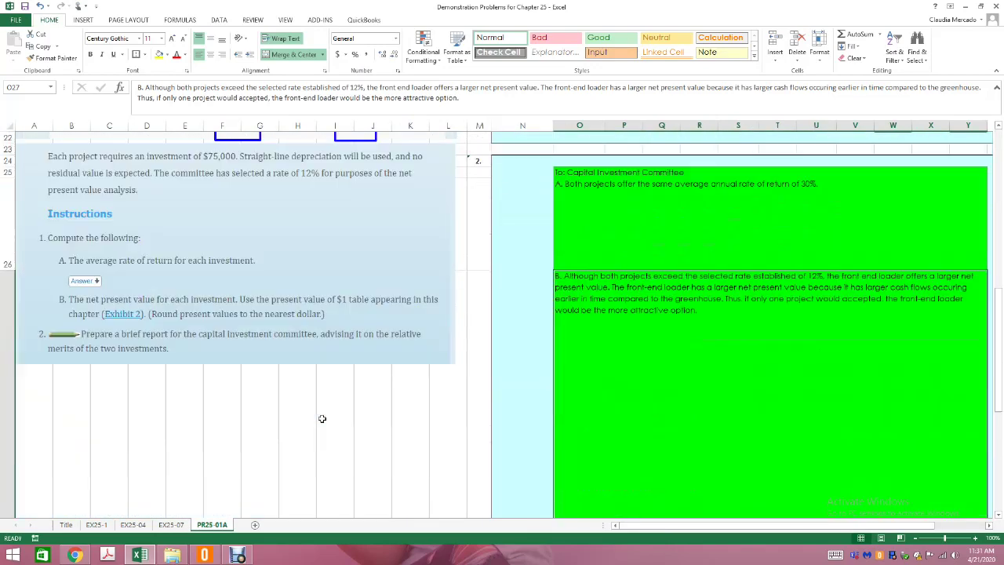
- Move the Exhibit 2 present value table picture up directly beneath the problem instructions and deselect it
scroll(326, 418, down, 3)
drag(188, 412, 199, 297)
scroll(198, 298, up, 7)
scroll(198, 298, down, 5)
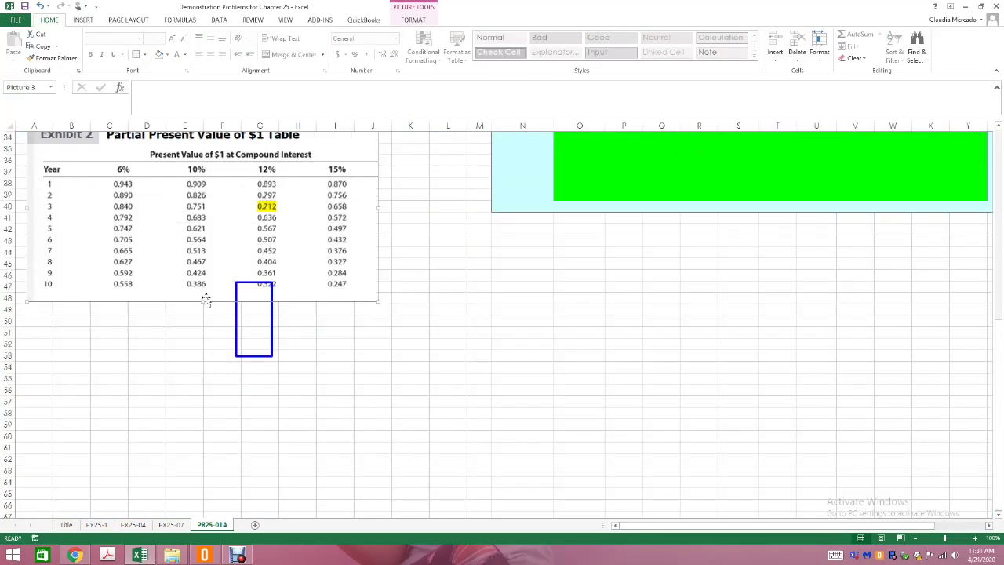
drag(205, 263, 203, 141)
scroll(196, 149, up, 5)
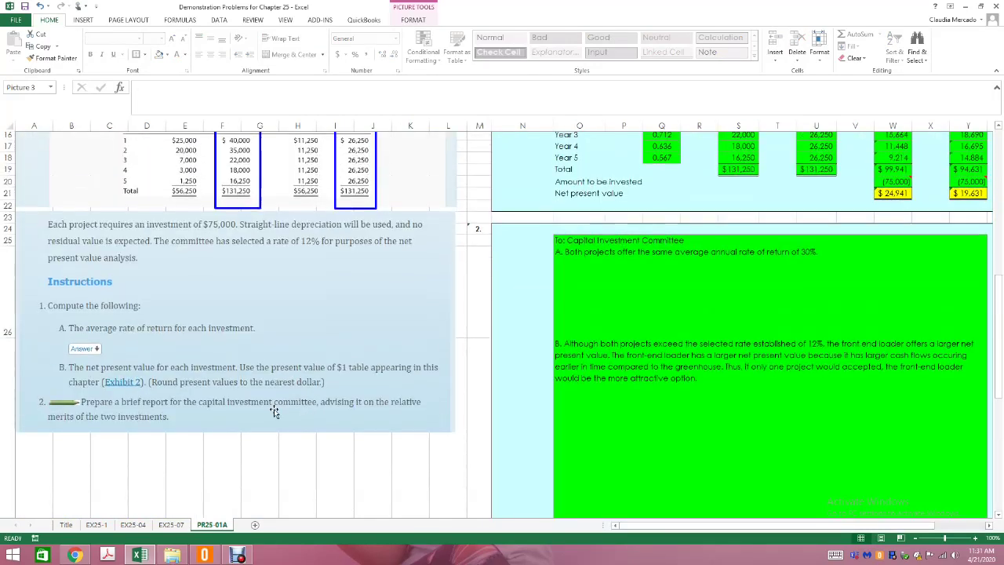
scroll(279, 424, down, 2)
drag(285, 439, 288, 324)
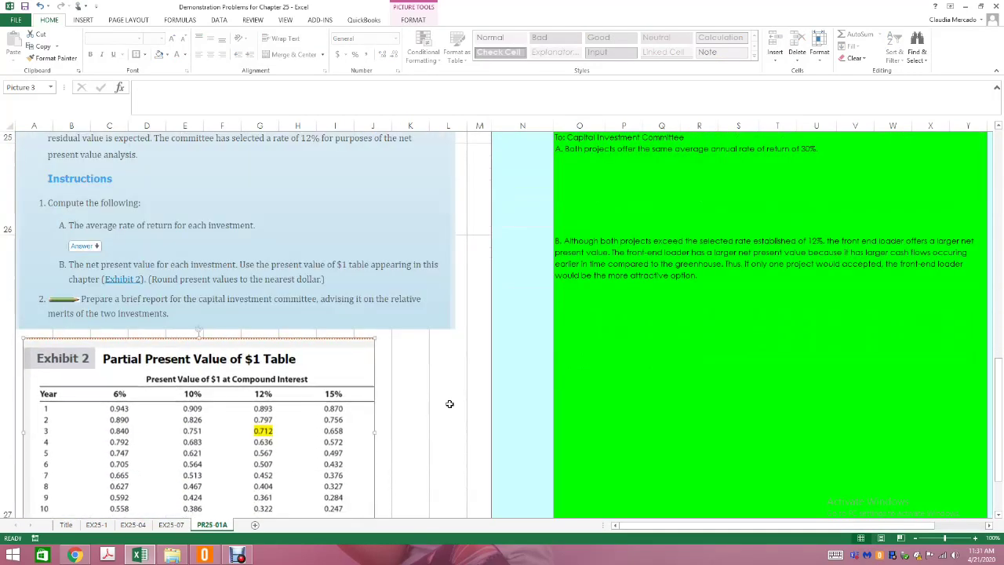
click(448, 403)
- Look over the completed problem from its beginning and open the Title worksheet
scroll(409, 424, up, 8)
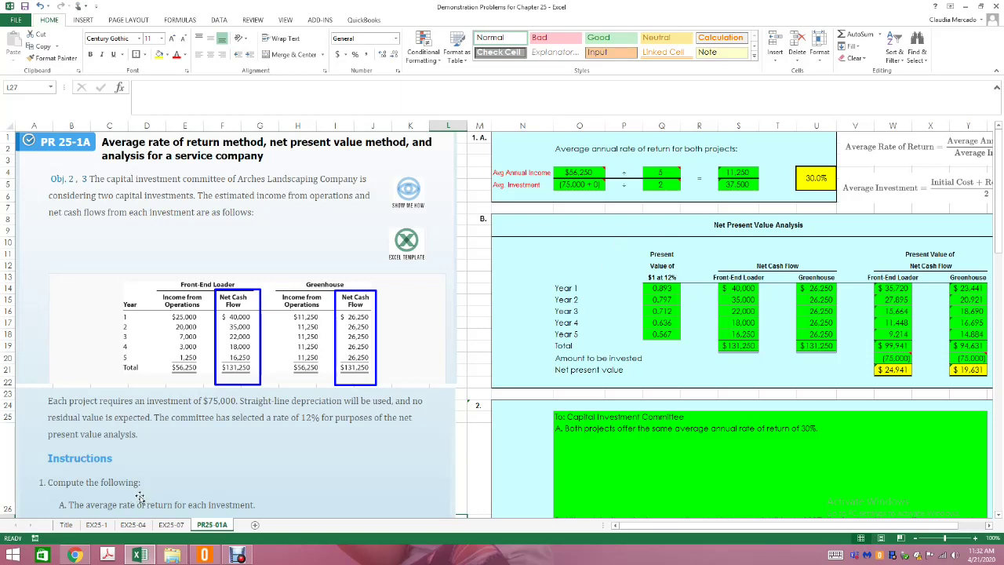
click(66, 525)
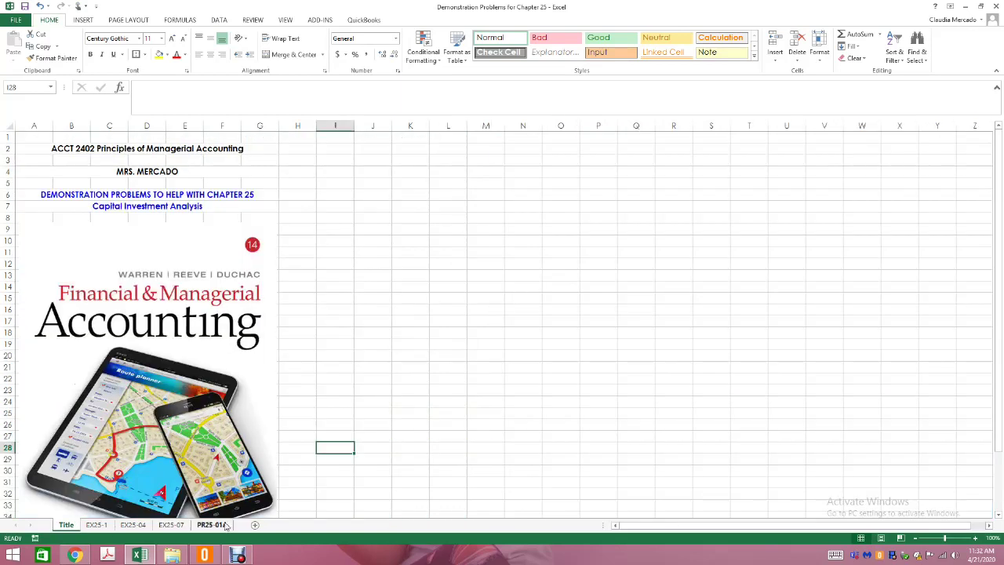